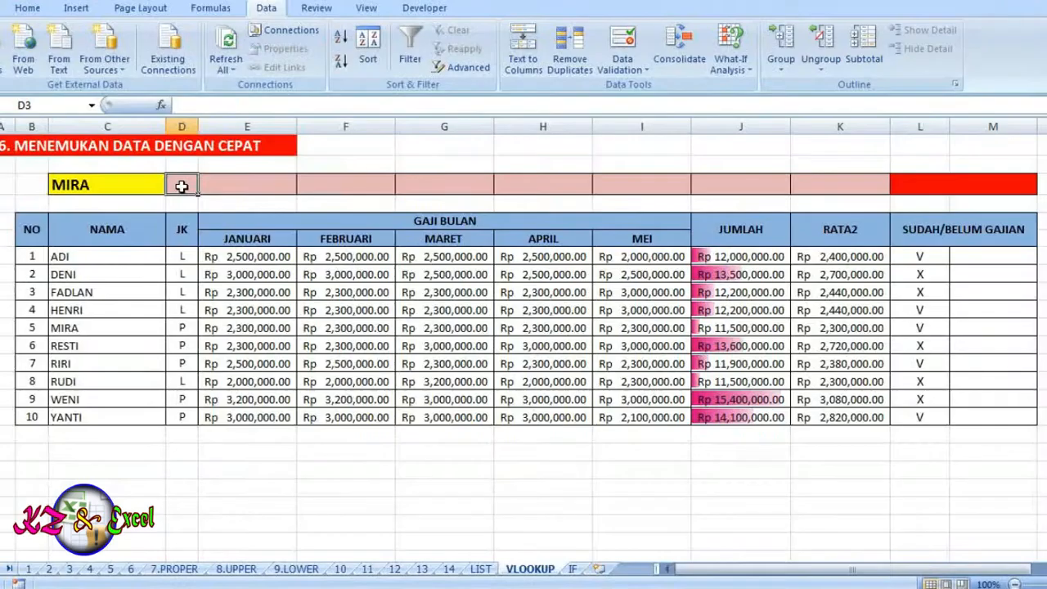
Step: Start a VLOOKUP formula in cell D3 with the absolute reference $C$3 as its lookup value
text(=v)
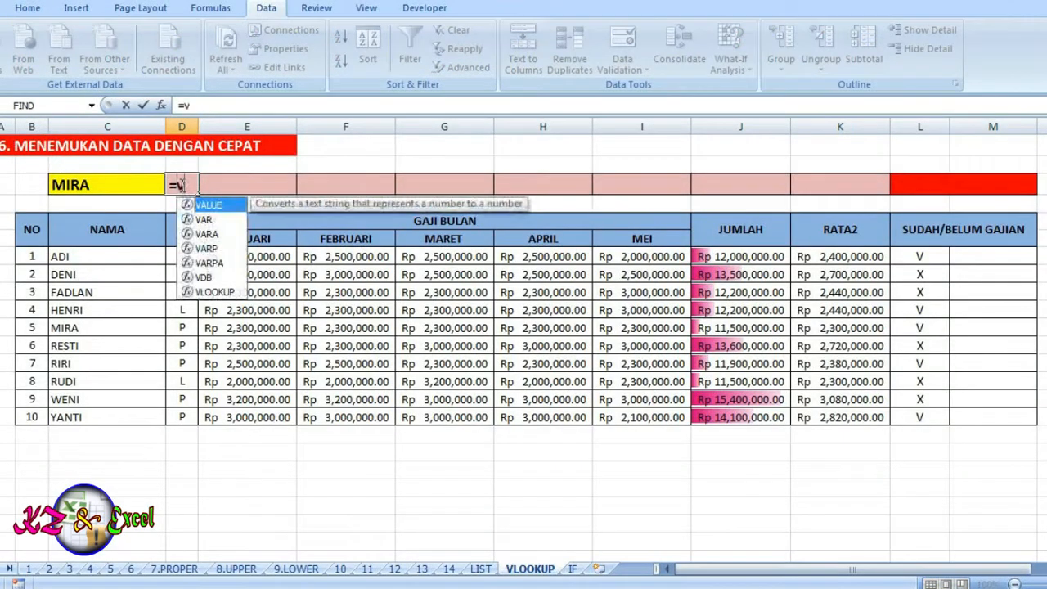
double_click(214, 292)
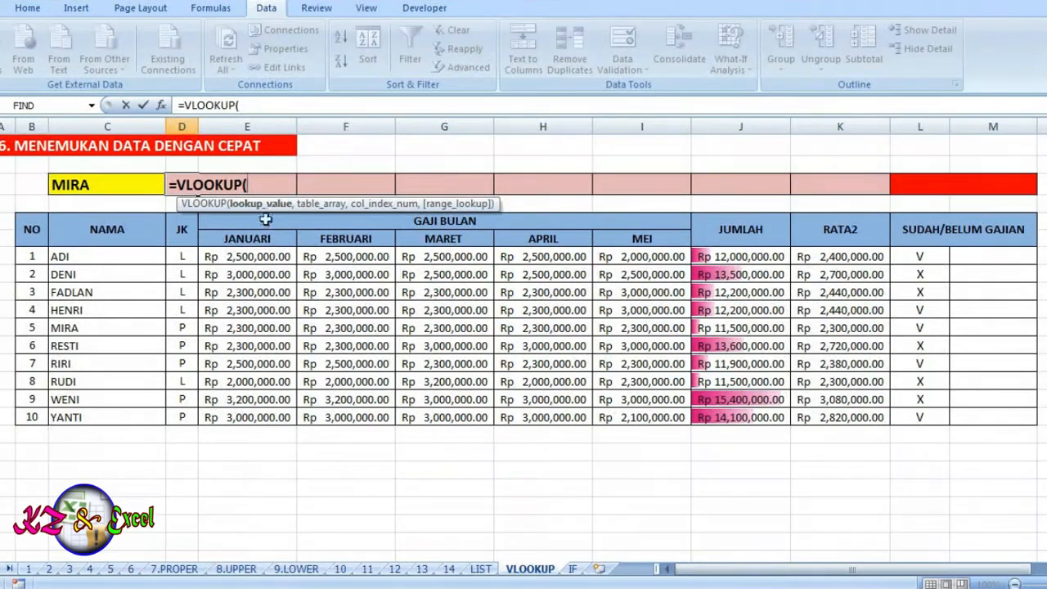
click(95, 185)
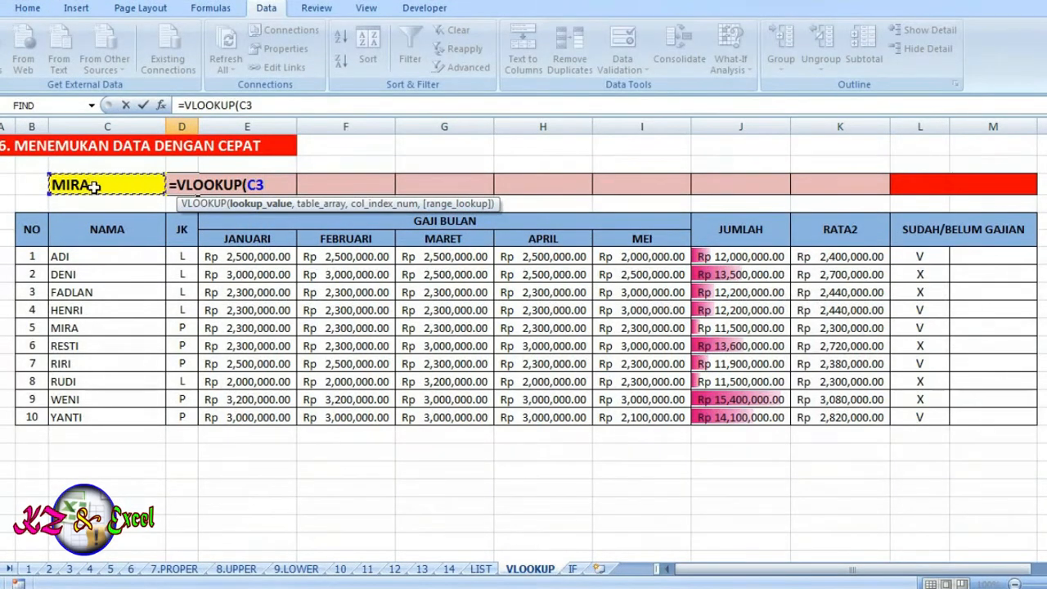
text(,)
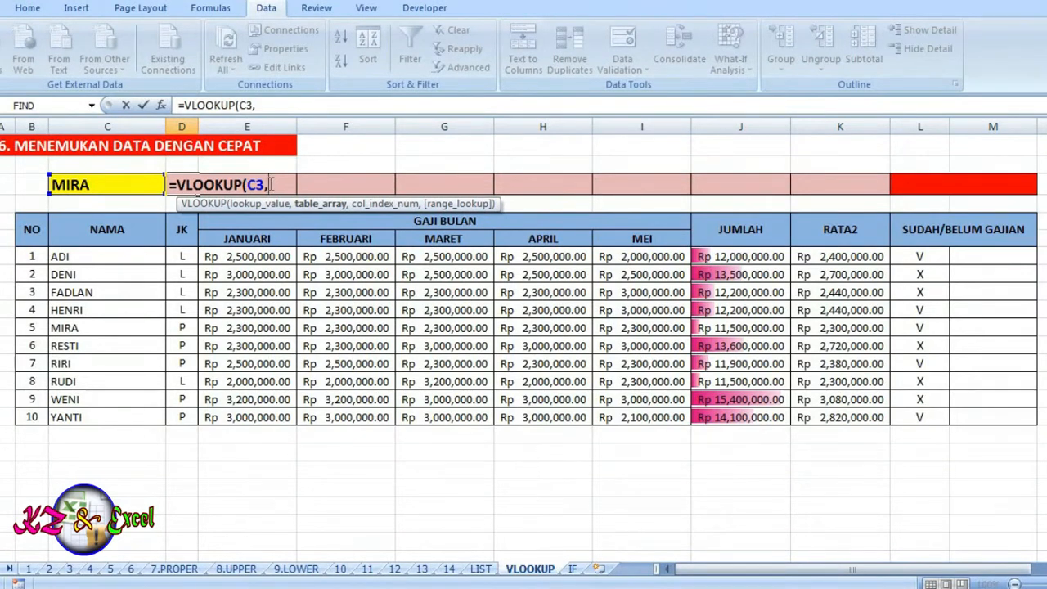
key(BackSpace)
text(;)
key(BackSpace)
text(,)
click(256, 185)
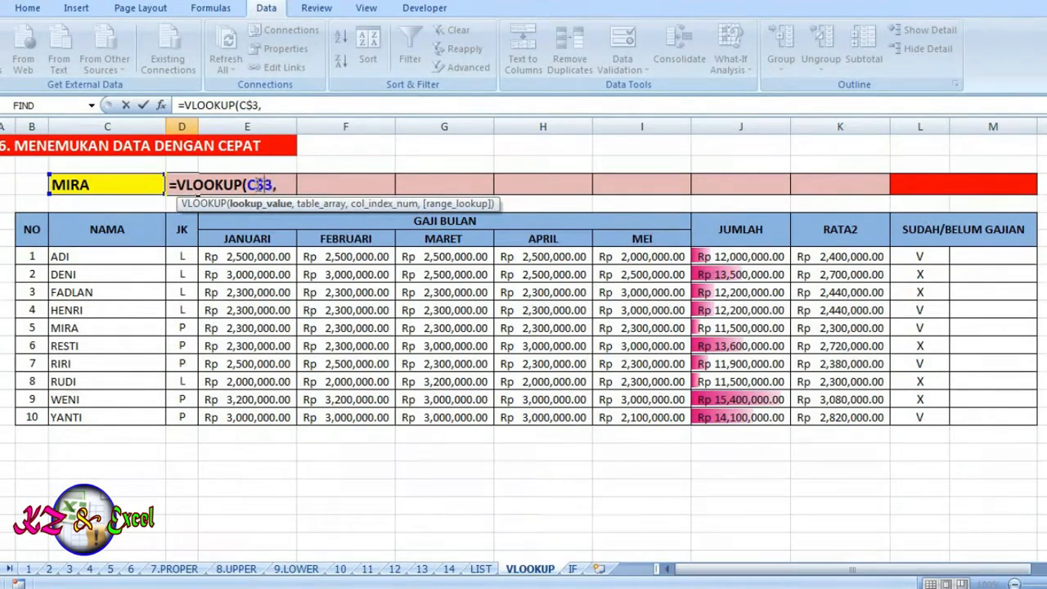
text($)
click(249, 185)
text($)
click(290, 185)
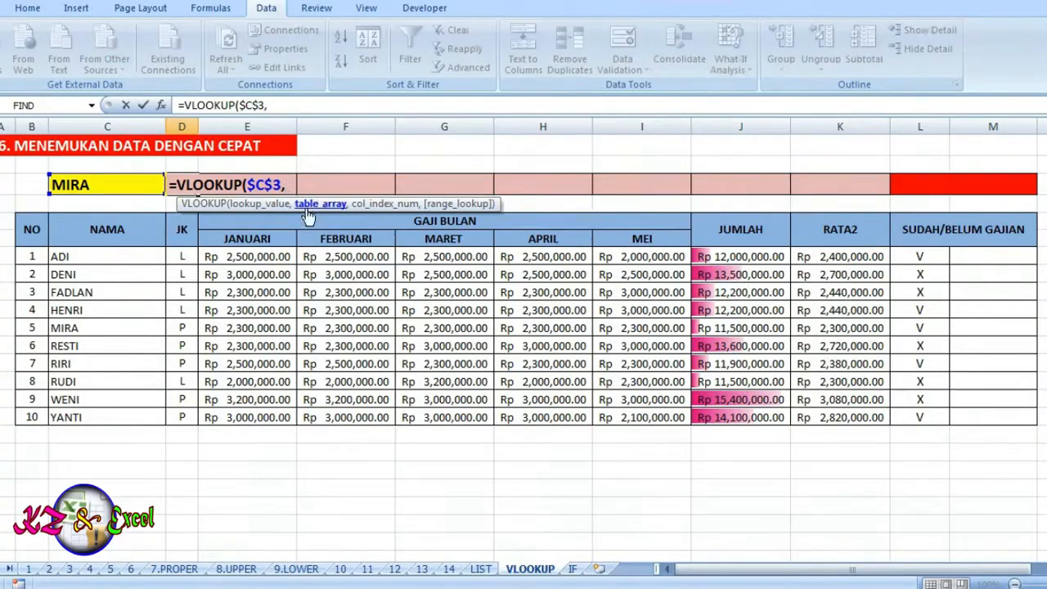
Step: Complete the VLOOKUP in D3 with table range C7:M16, column index 2 and range lookup FALSE
drag(65, 259, 1016, 424)
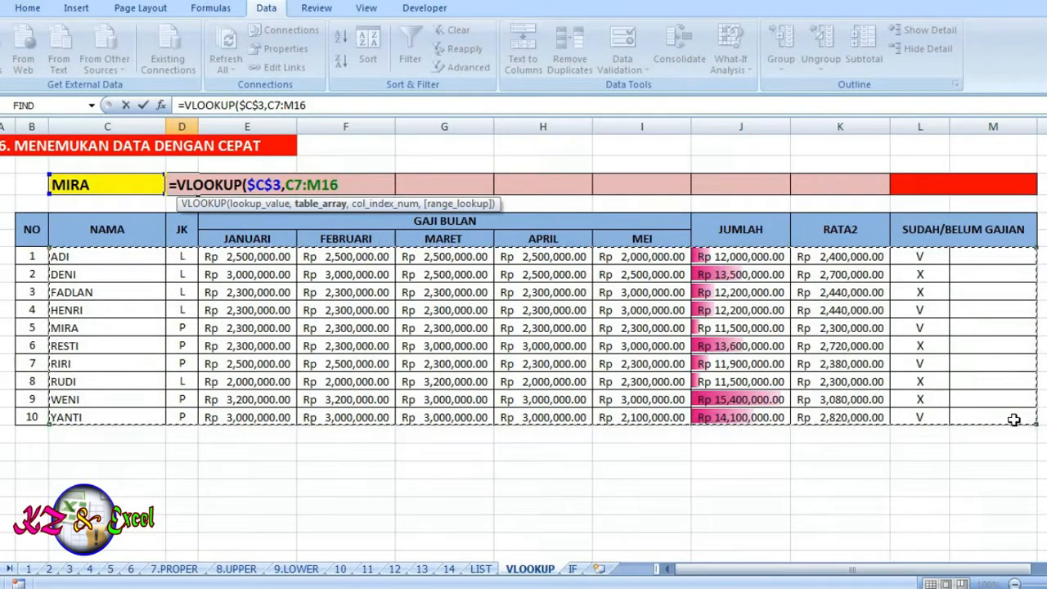
text(,)
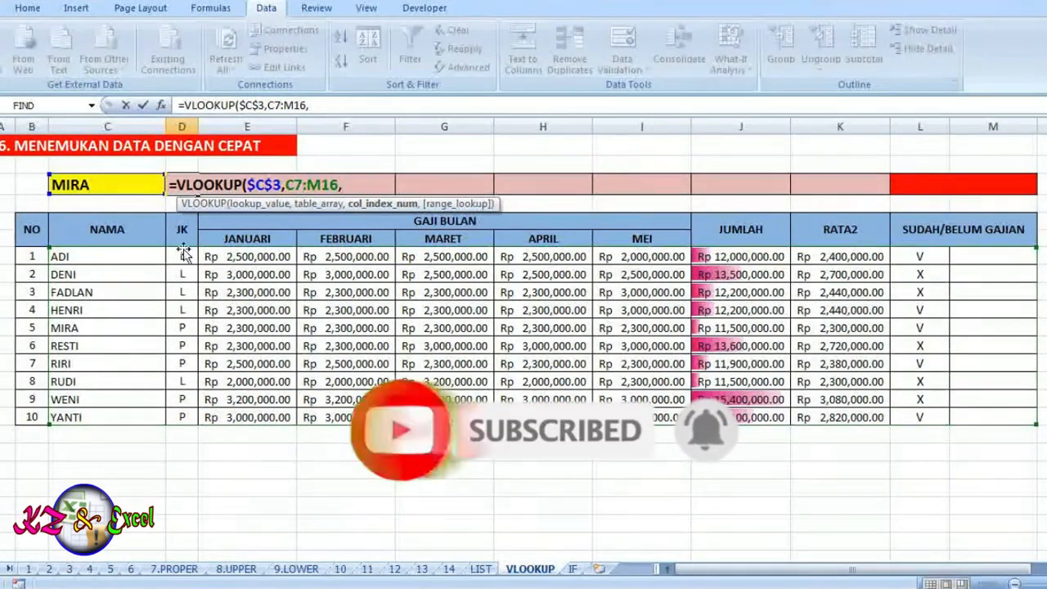
text(2,FALSE)
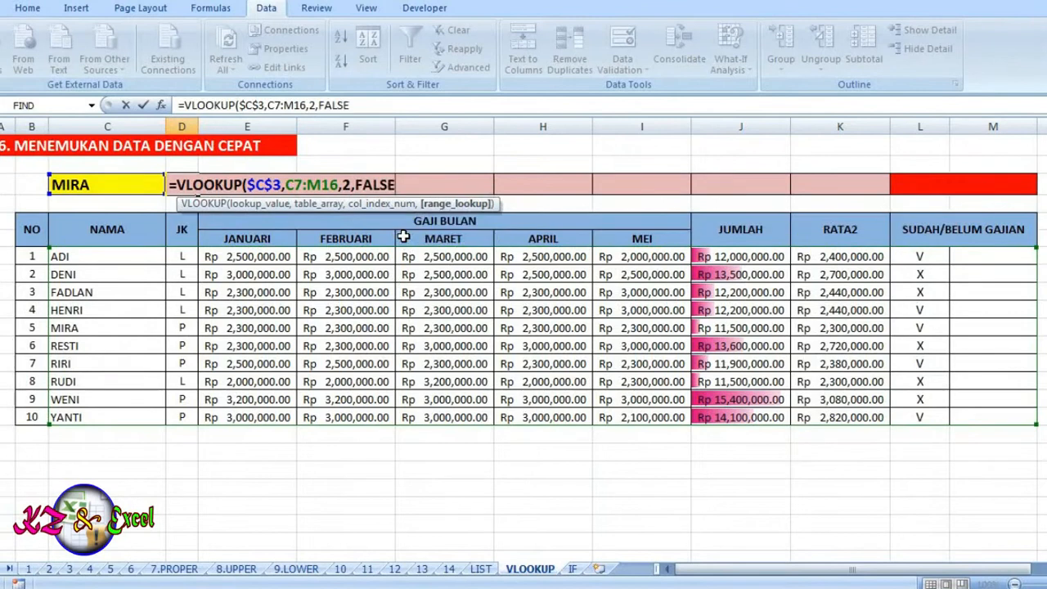
key(Return)
click(181, 187)
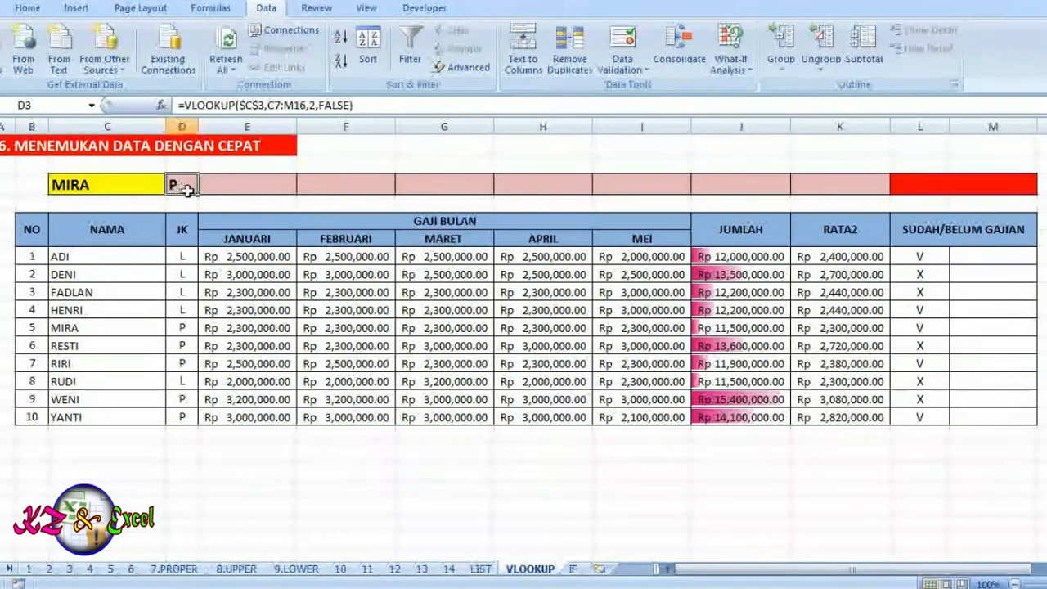
Step: Choose the fifth employee's name from the list of allowed values in lookup cell C3
click(153, 186)
click(172, 185)
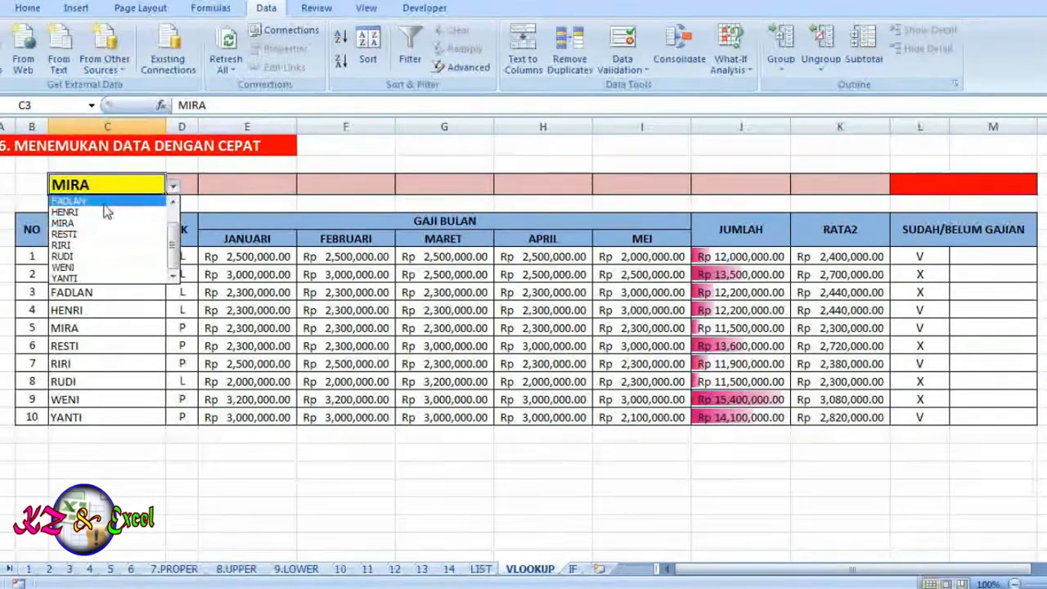
click(72, 222)
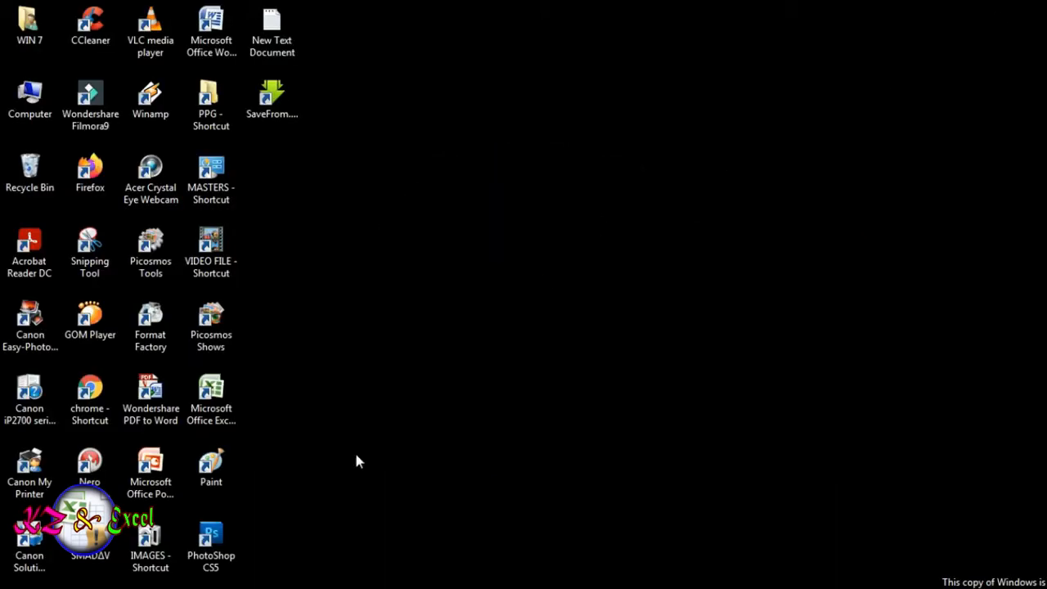
Step: Switch to the Excel workbook and enter the headers NO, NAMA, JK and GAJI BULAN in A4:D4
click(221, 587)
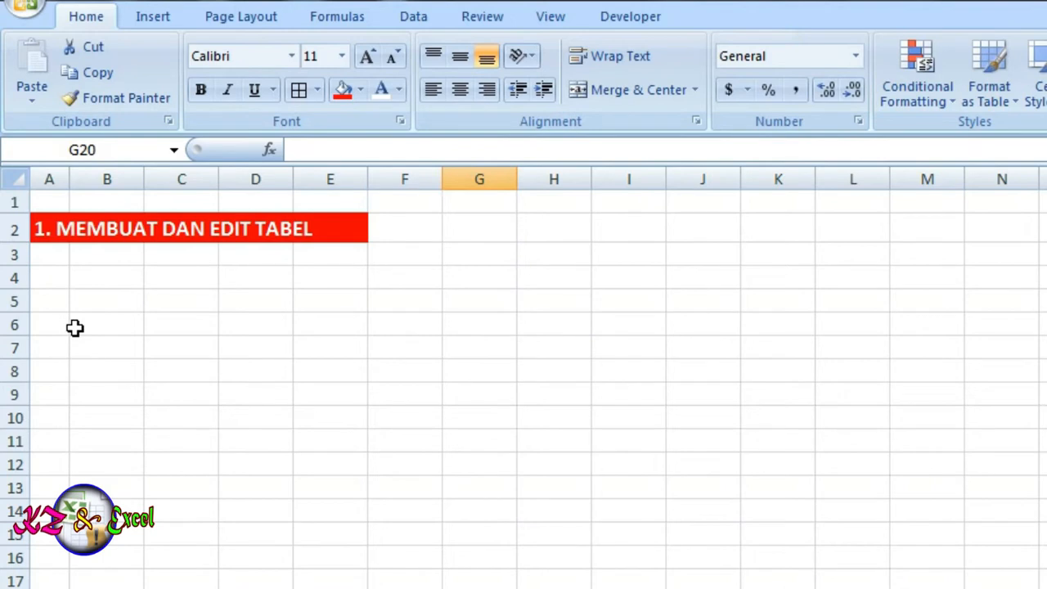
click(52, 276)
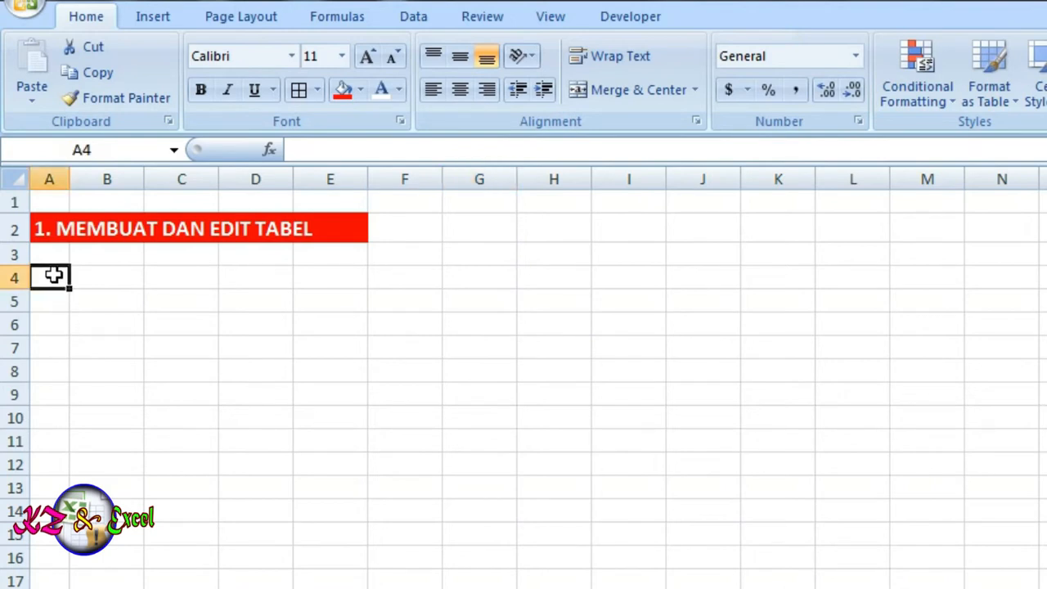
text(NO)
click(102, 276)
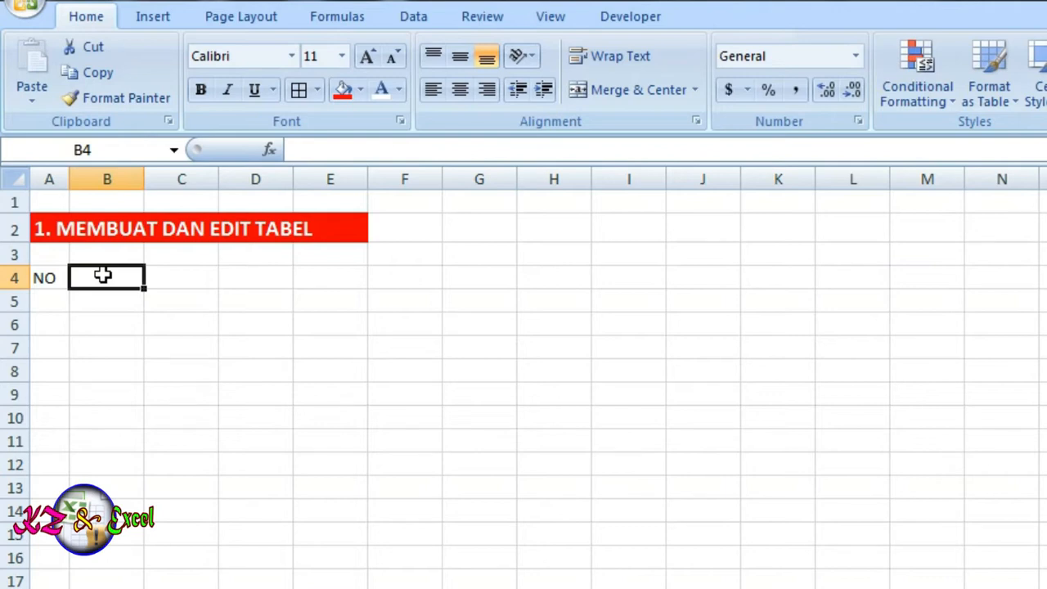
text(NAMA)
click(176, 278)
text(JK)
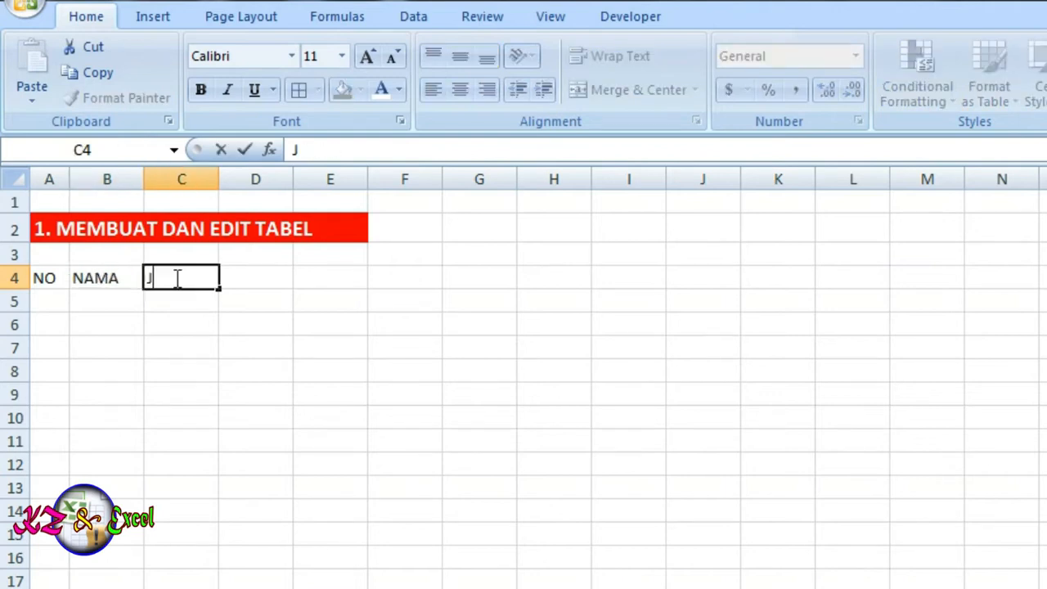
click(244, 275)
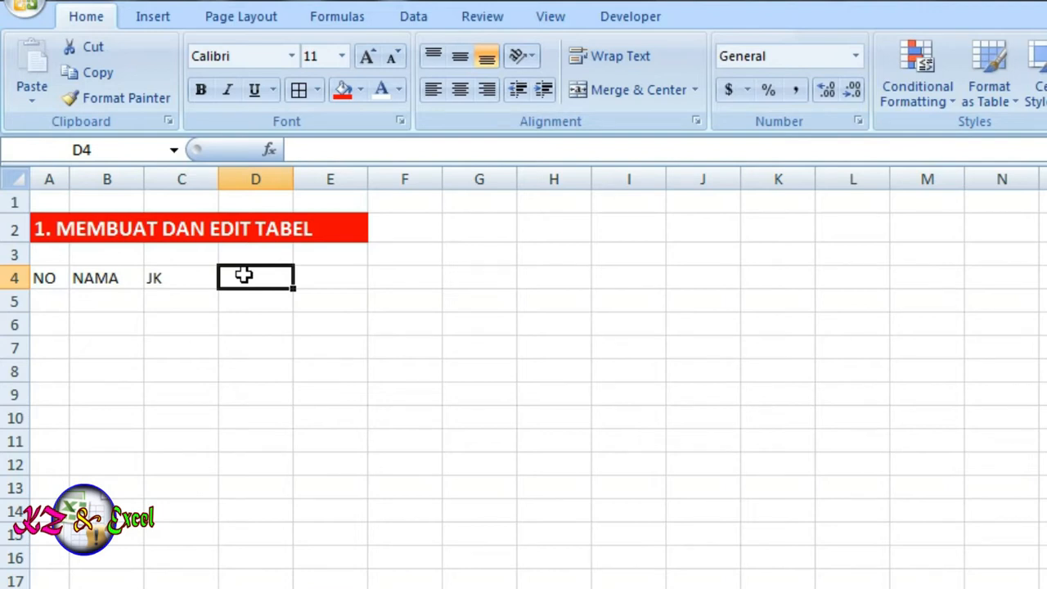
text(GAJI)
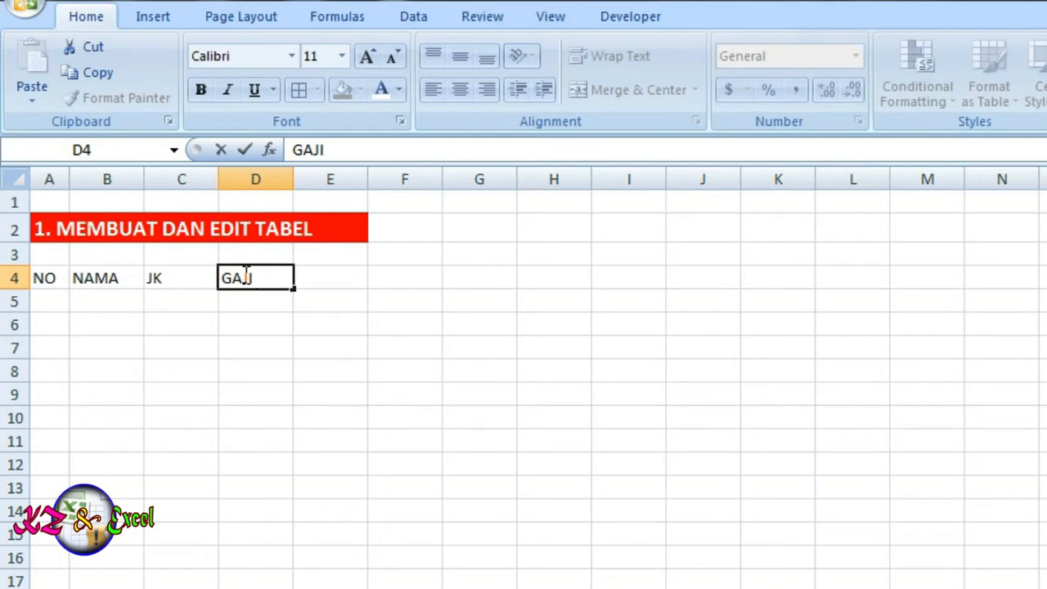
text( BULAN)
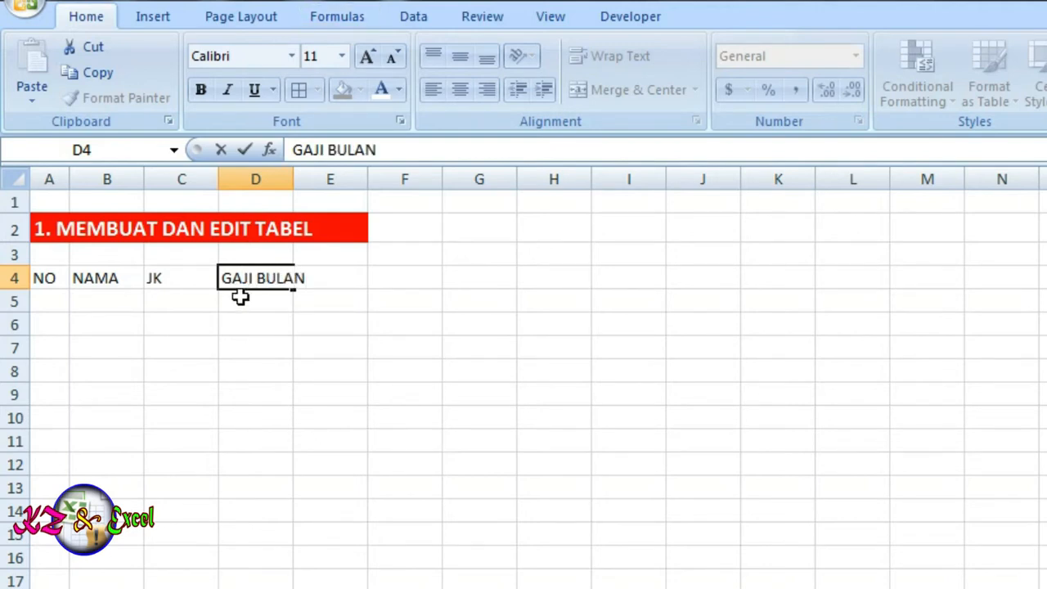
Step: Enter the month headers JANUARI, PEBRUARI, MARET, APRIL and MEI in cells D5 to H5
click(240, 298)
text(JANUARI)
click(318, 298)
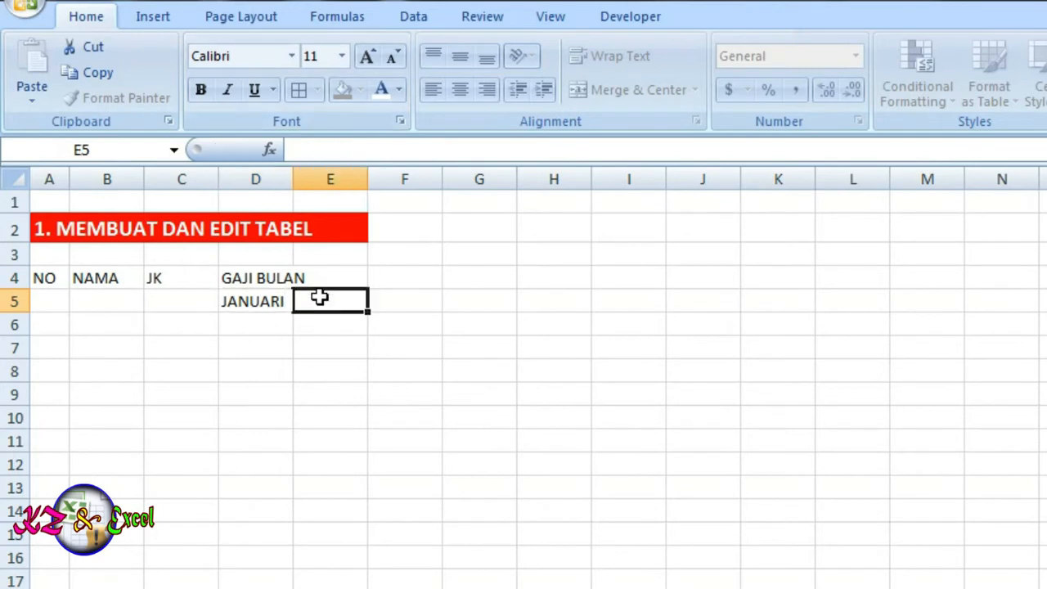
text(PEBRUARI)
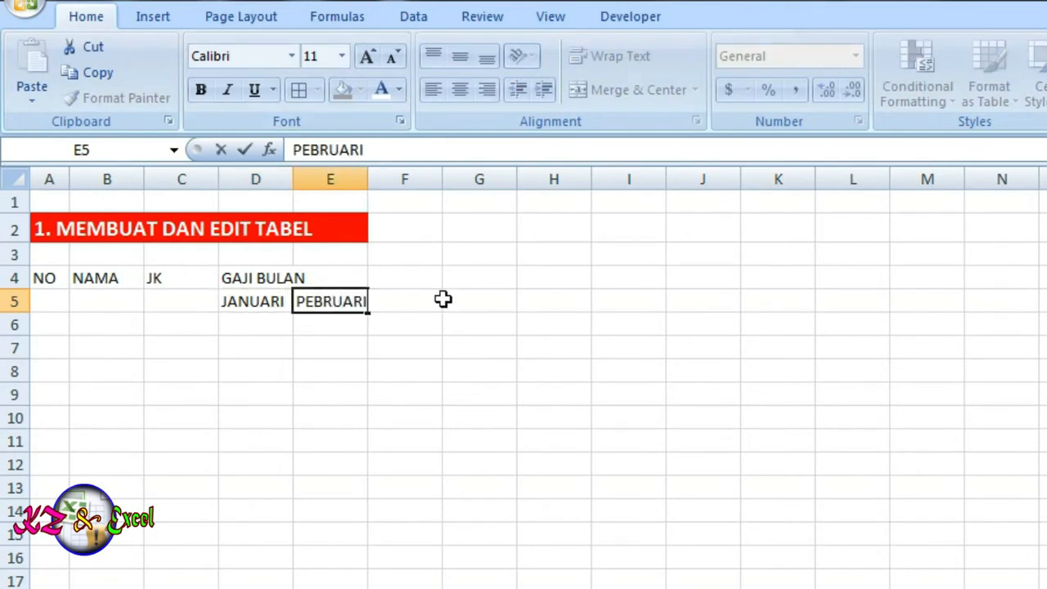
click(404, 302)
text(MARET)
click(471, 303)
text(APRIL)
click(547, 304)
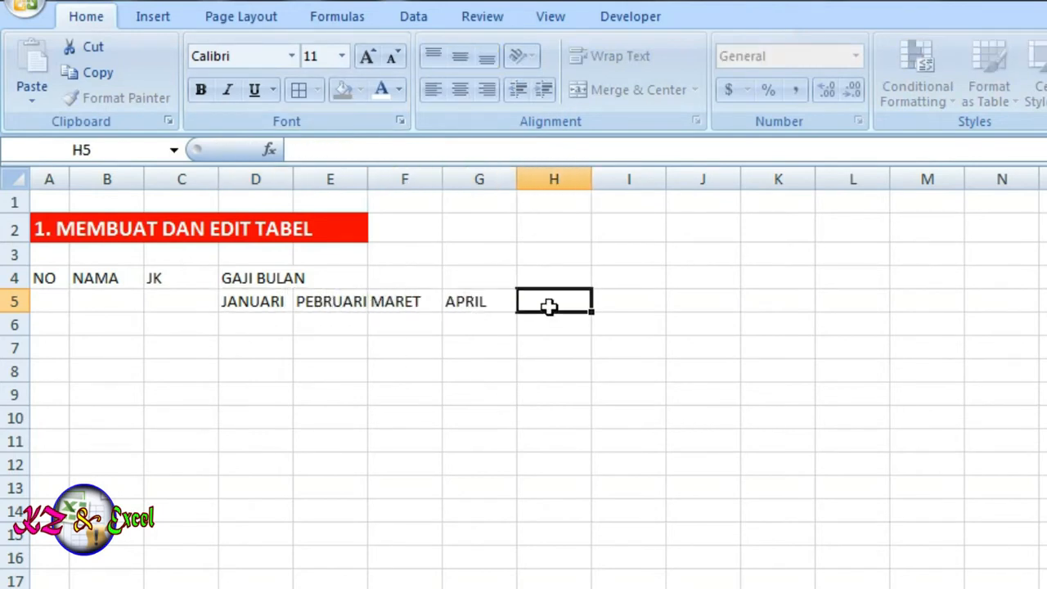
text(MEI)
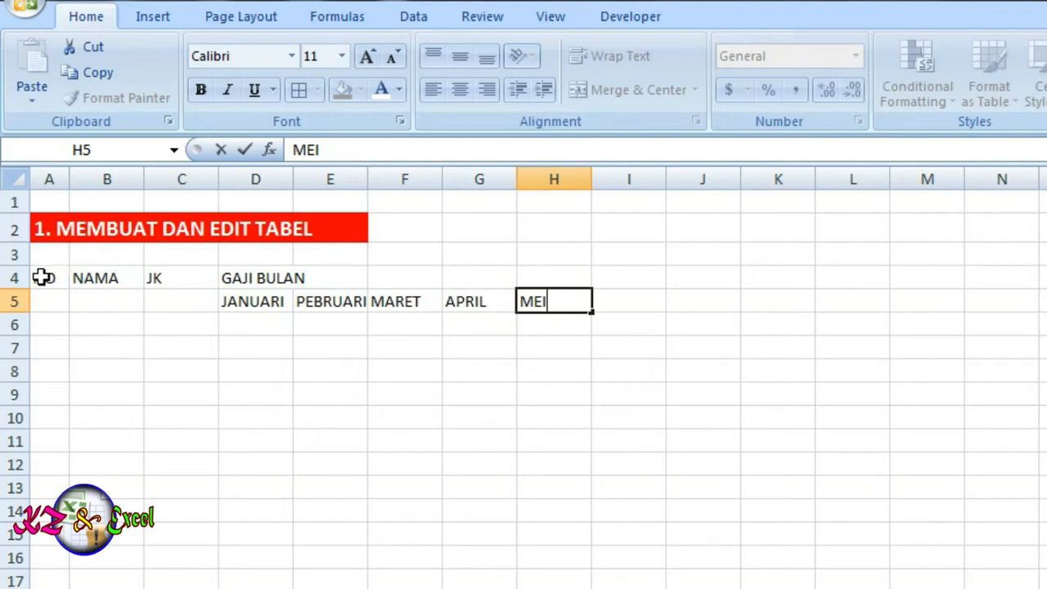
Step: Apply All Borders to the table range A4:H17
drag(42, 278, 590, 575)
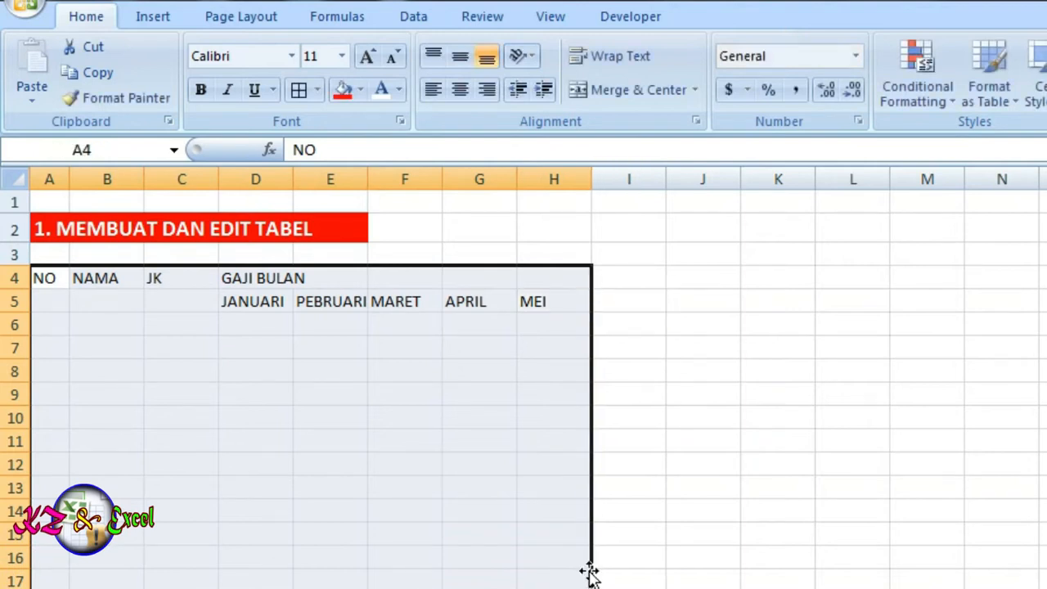
click(319, 91)
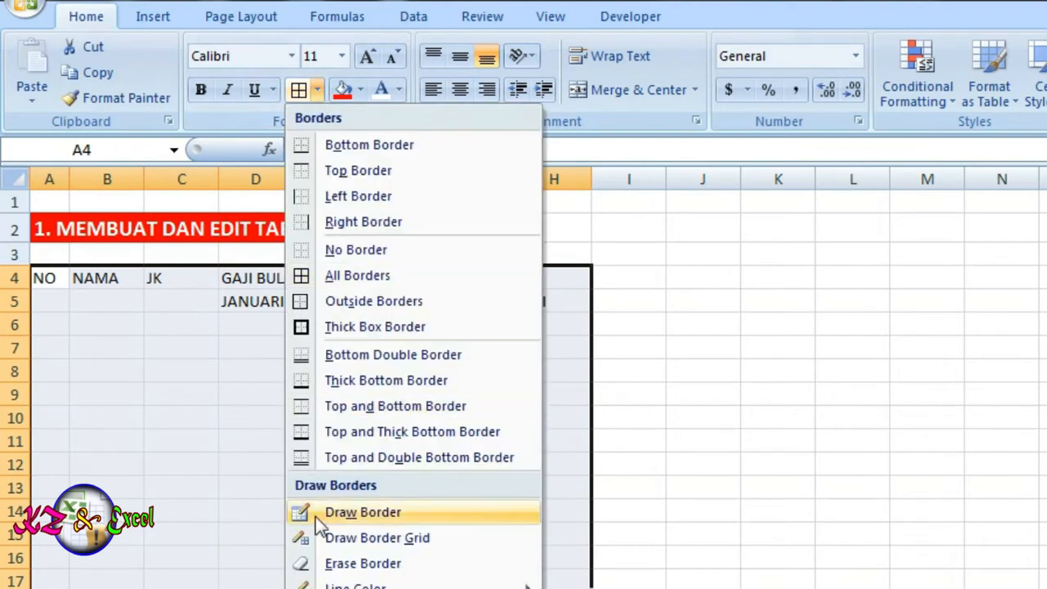
click(331, 275)
click(402, 372)
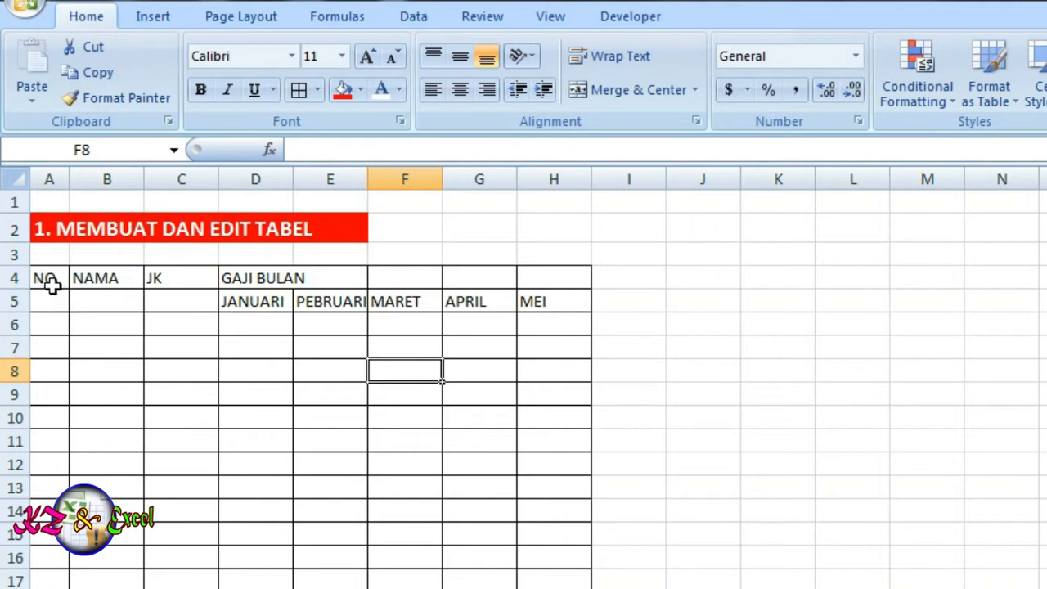
Step: Fill the two header rows A4:H5 with a light blue theme color
drag(44, 279, 563, 306)
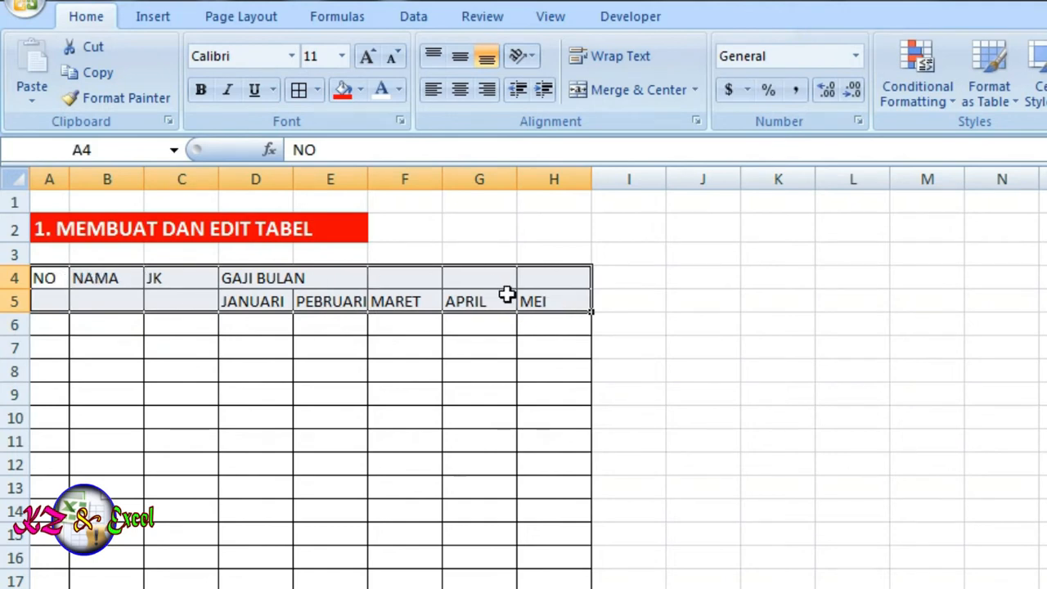
click(361, 88)
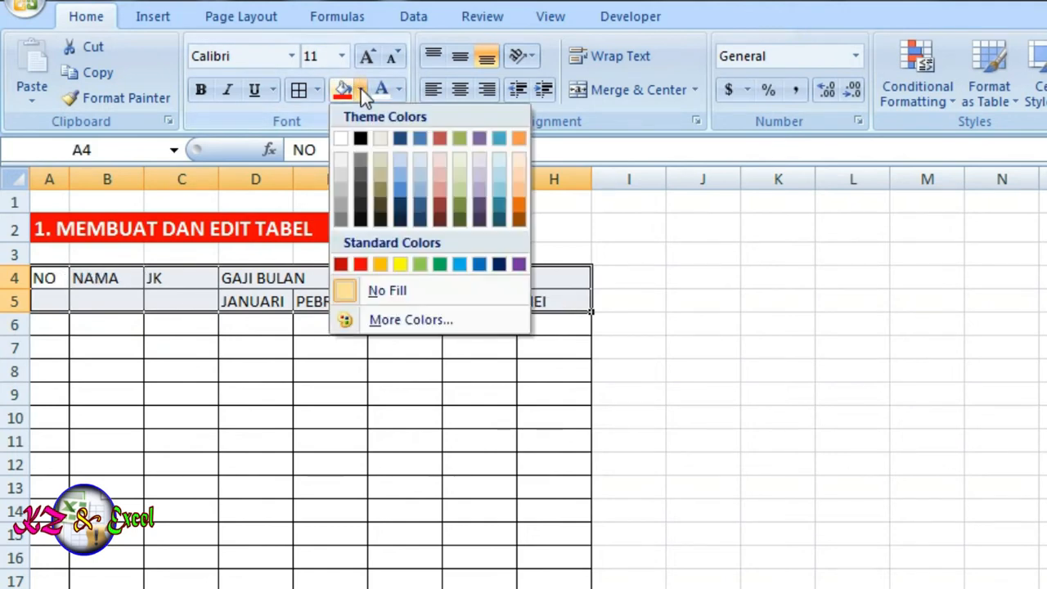
click(402, 171)
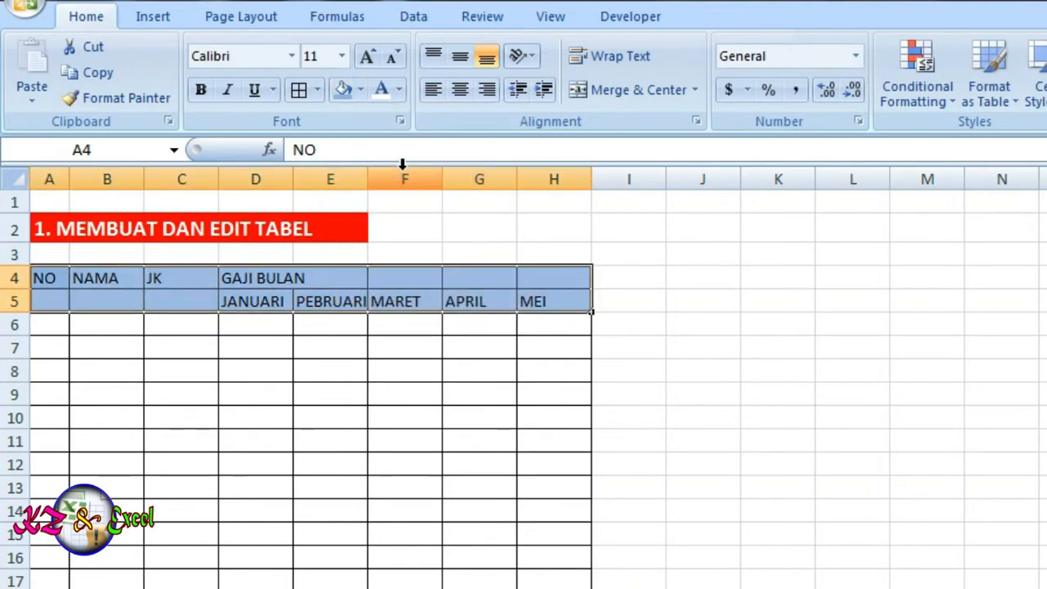
click(106, 299)
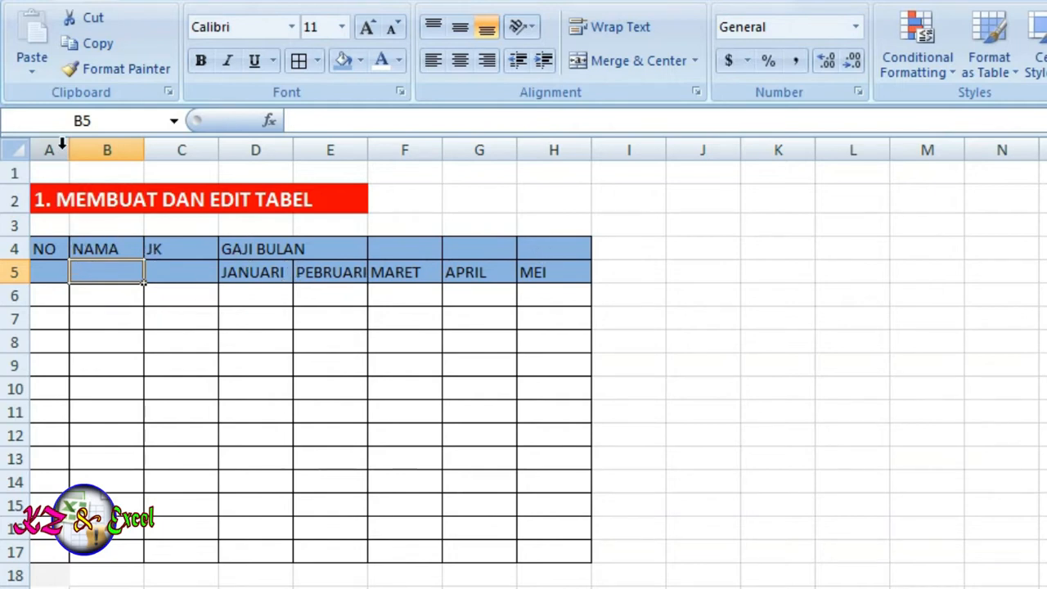
Step: Widen column A slightly and column B to about twice its width
drag(67, 147, 84, 148)
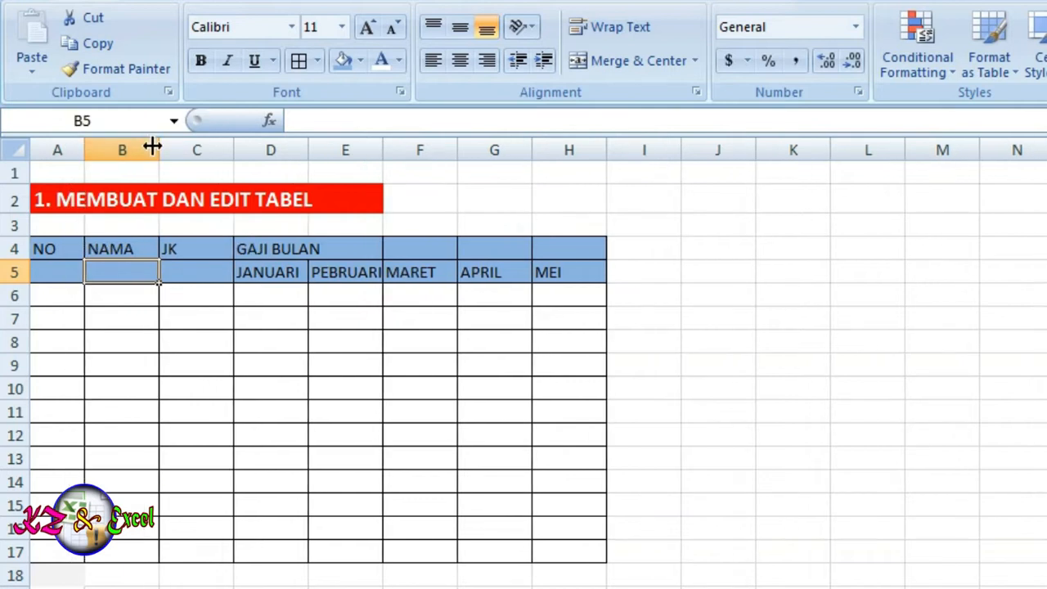
drag(160, 149, 243, 172)
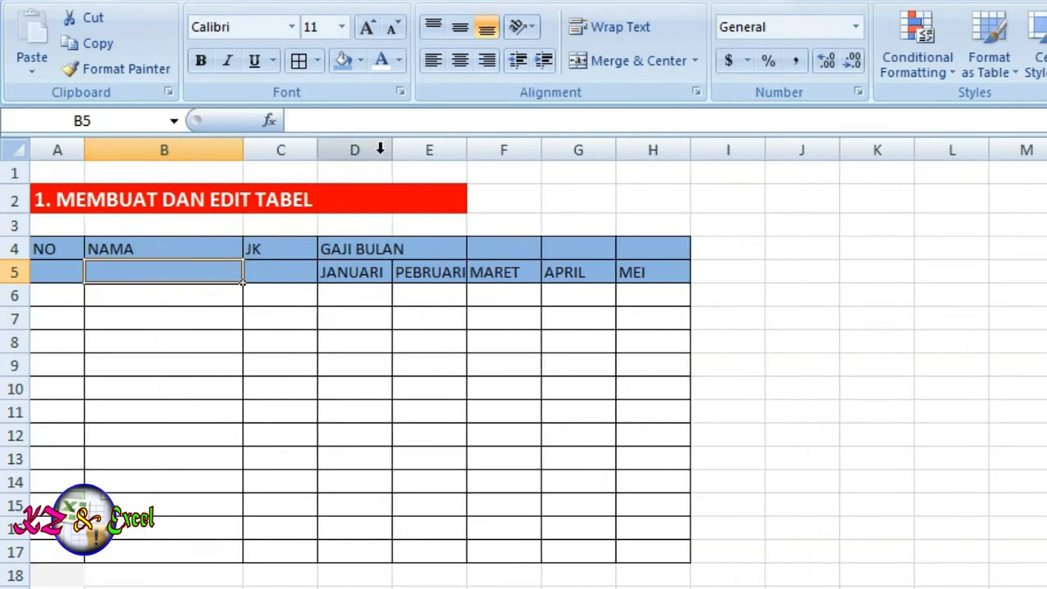
Step: Widen the month columns D to H together to an equal width, about twice their current size
drag(365, 145, 621, 172)
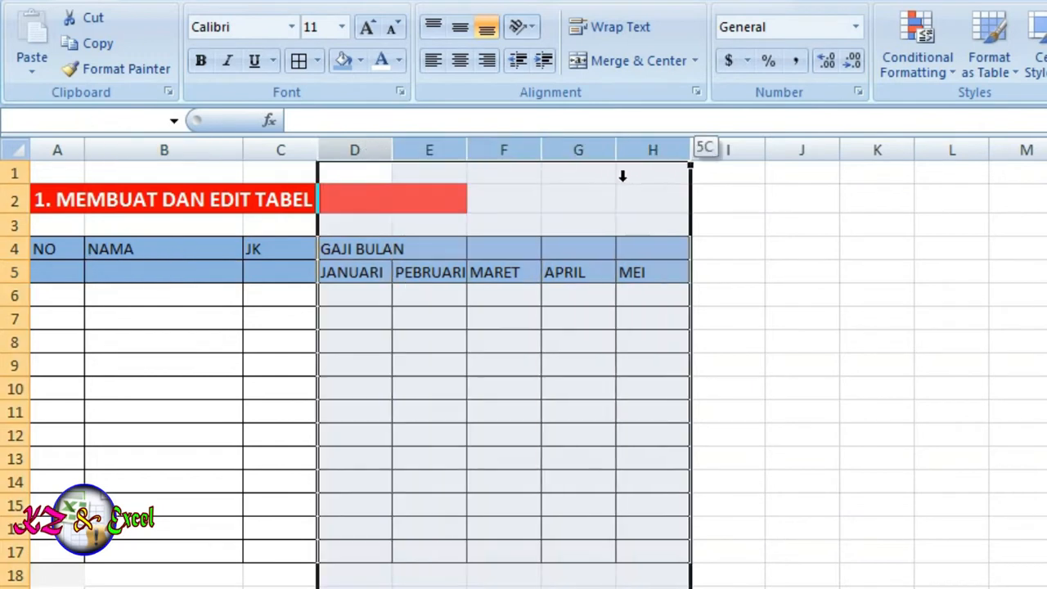
click(453, 367)
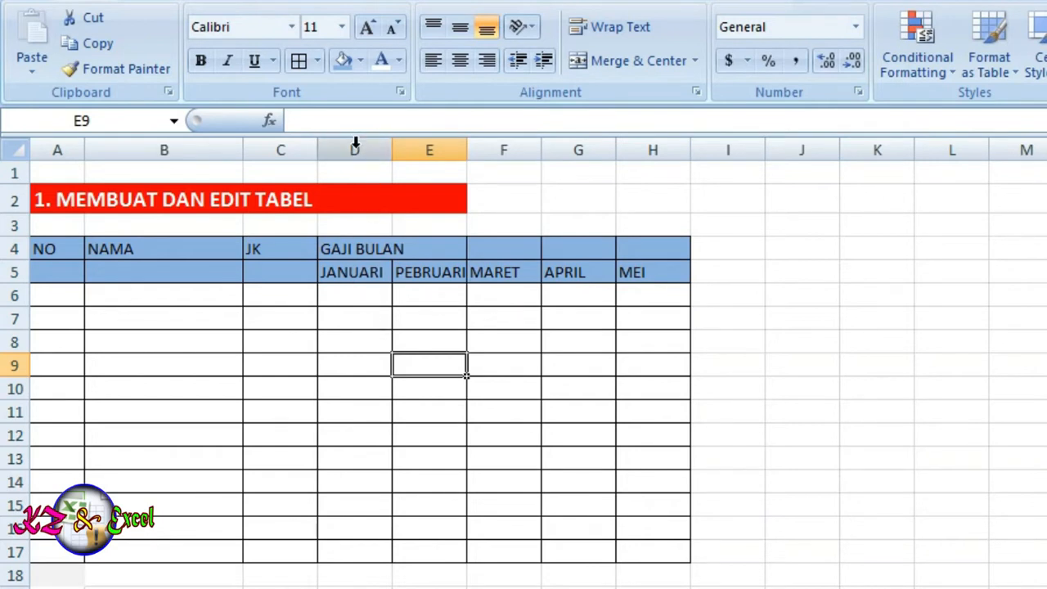
drag(355, 144, 671, 187)
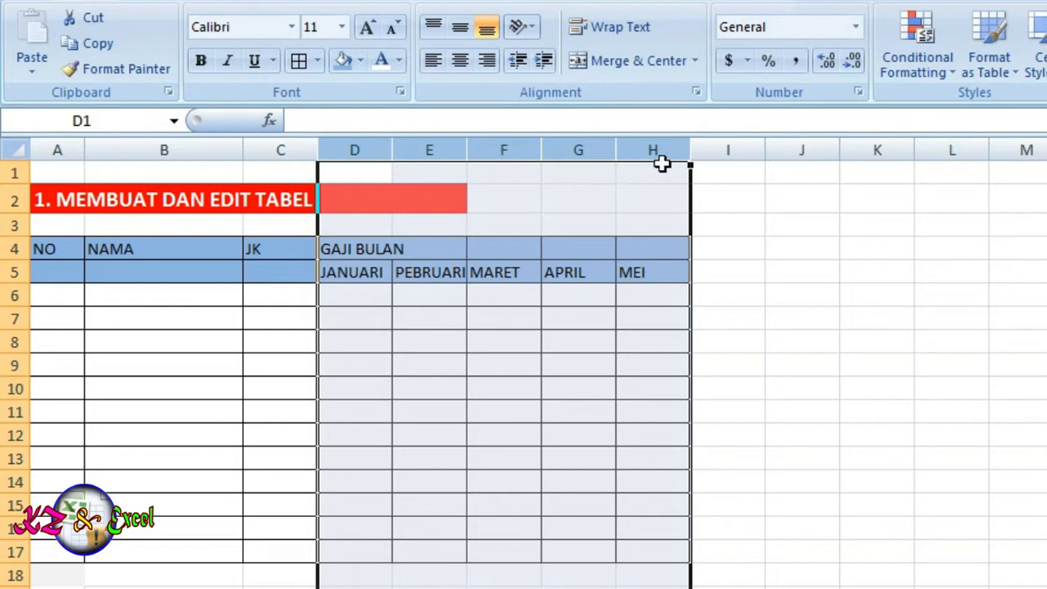
drag(690, 153, 758, 168)
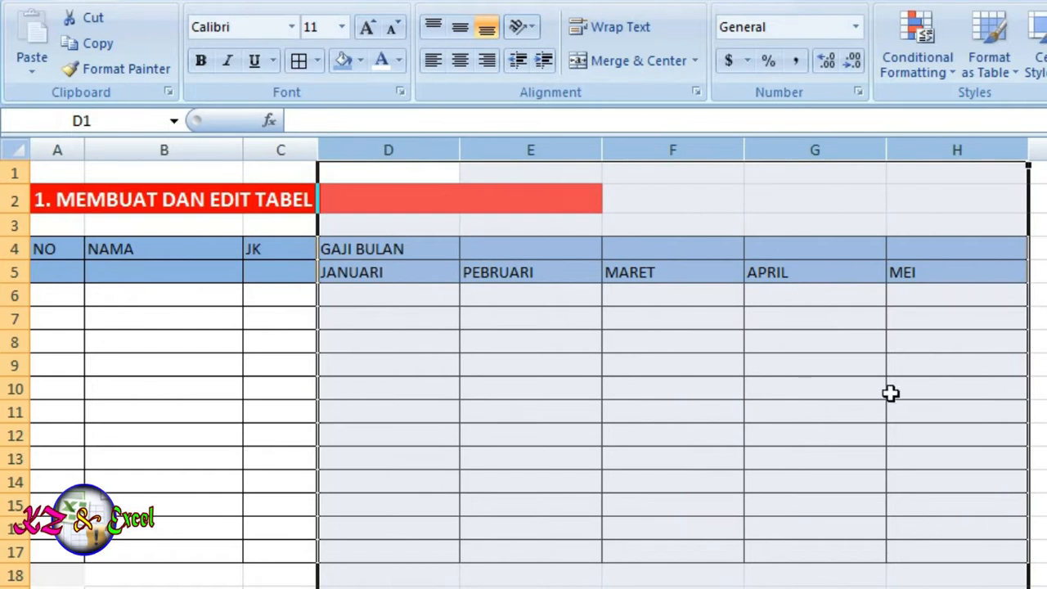
click(933, 404)
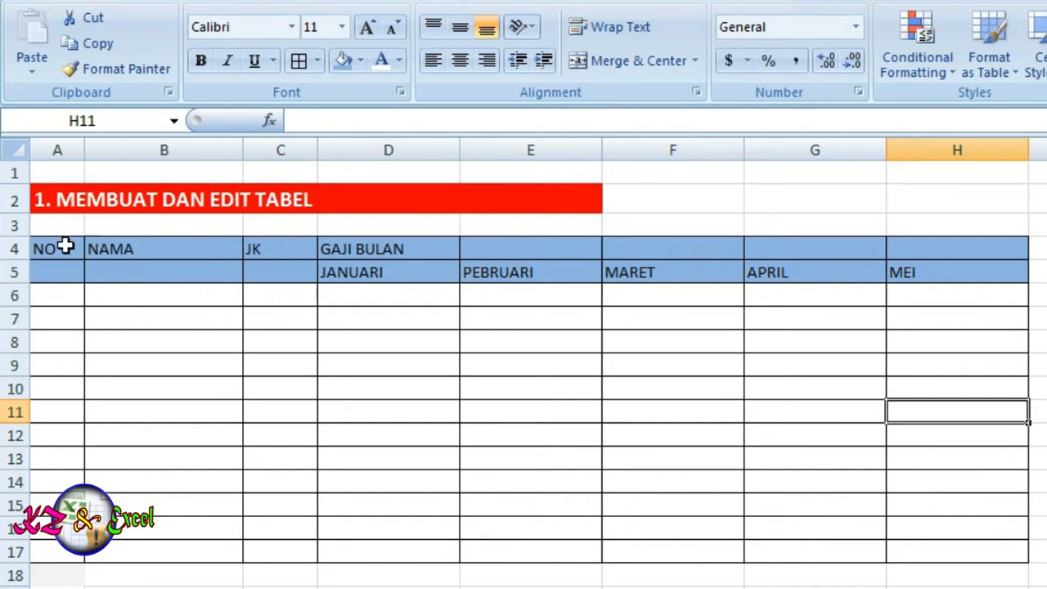
Step: Merge and center the NO, NAMA and JK headers, each across rows 4 and 5 of its own column
drag(61, 244, 58, 274)
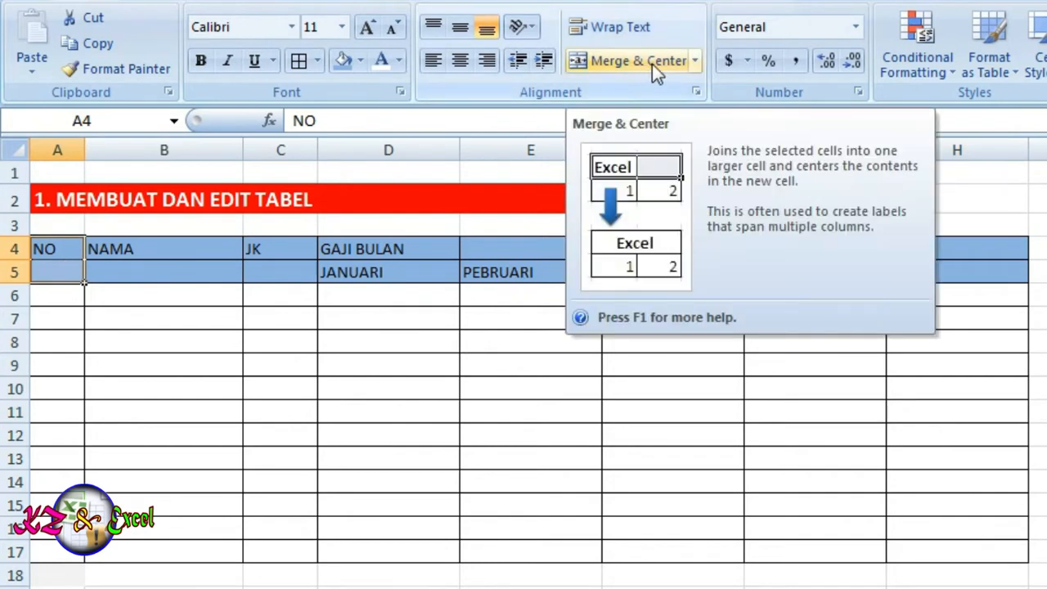
click(646, 66)
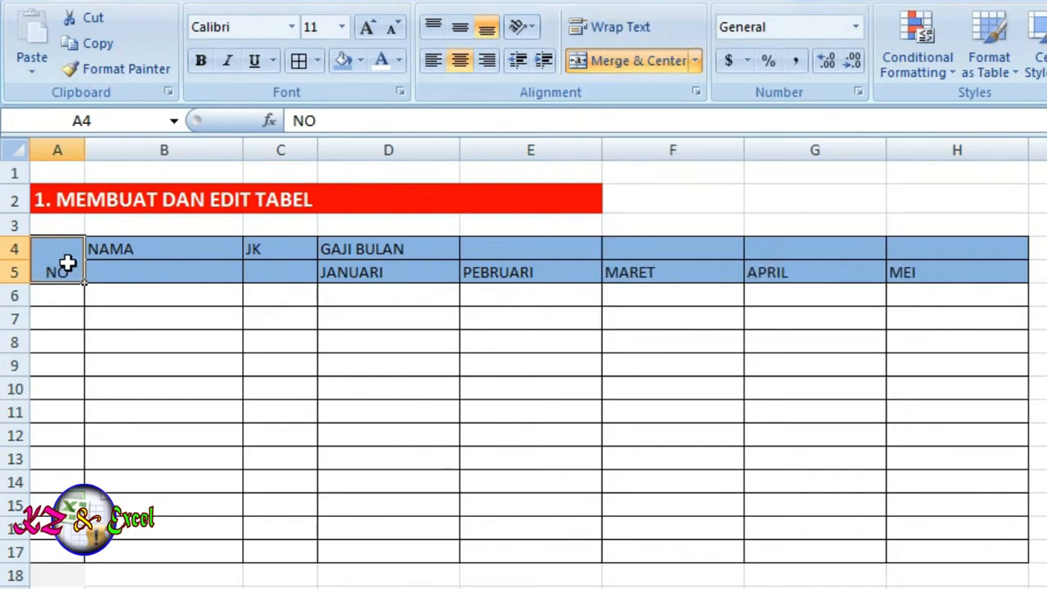
drag(112, 243, 124, 265)
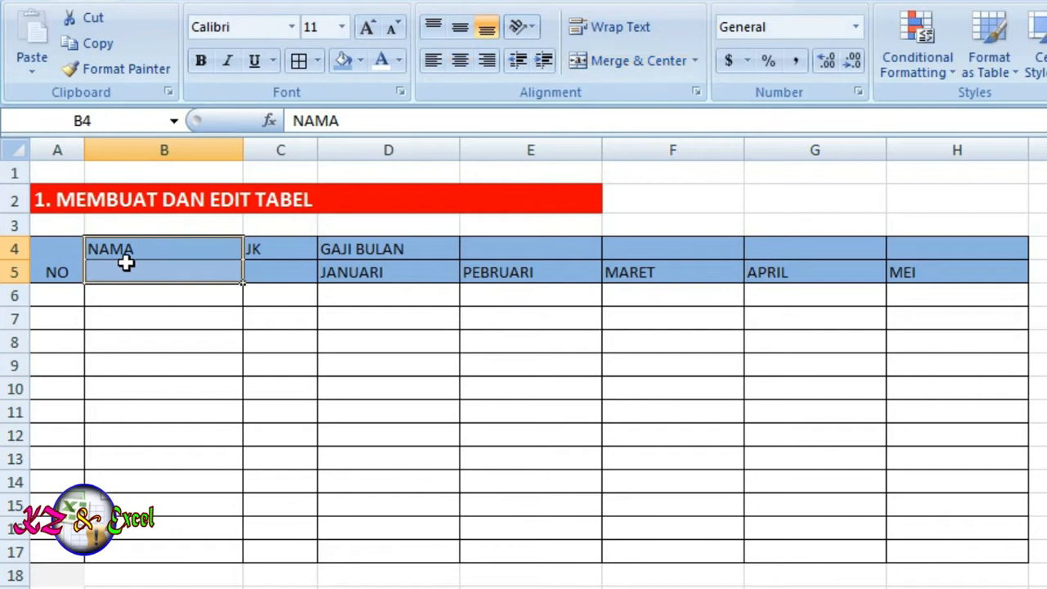
click(614, 54)
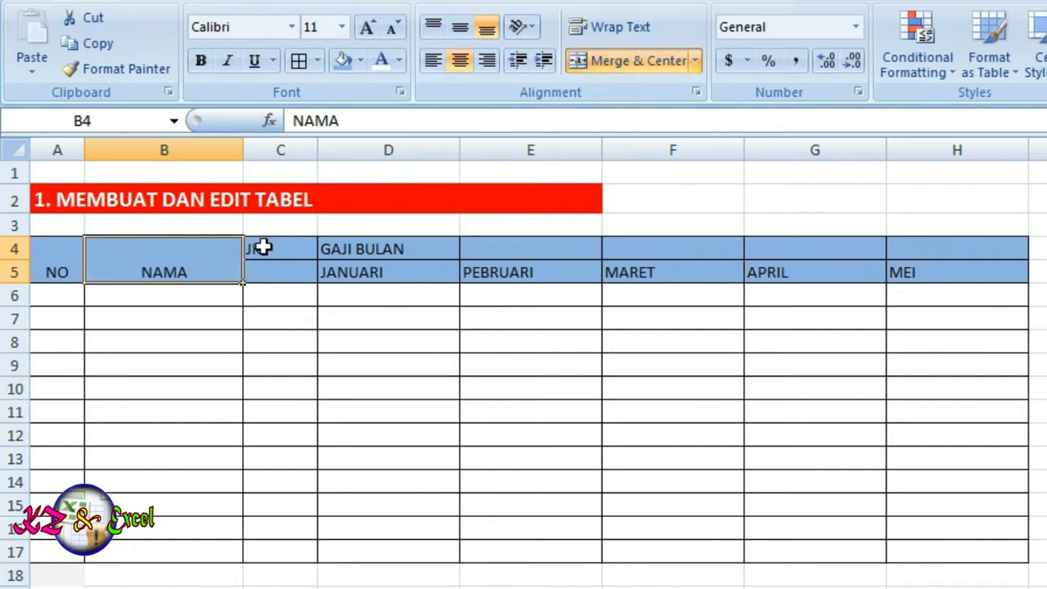
drag(264, 246, 272, 280)
click(661, 69)
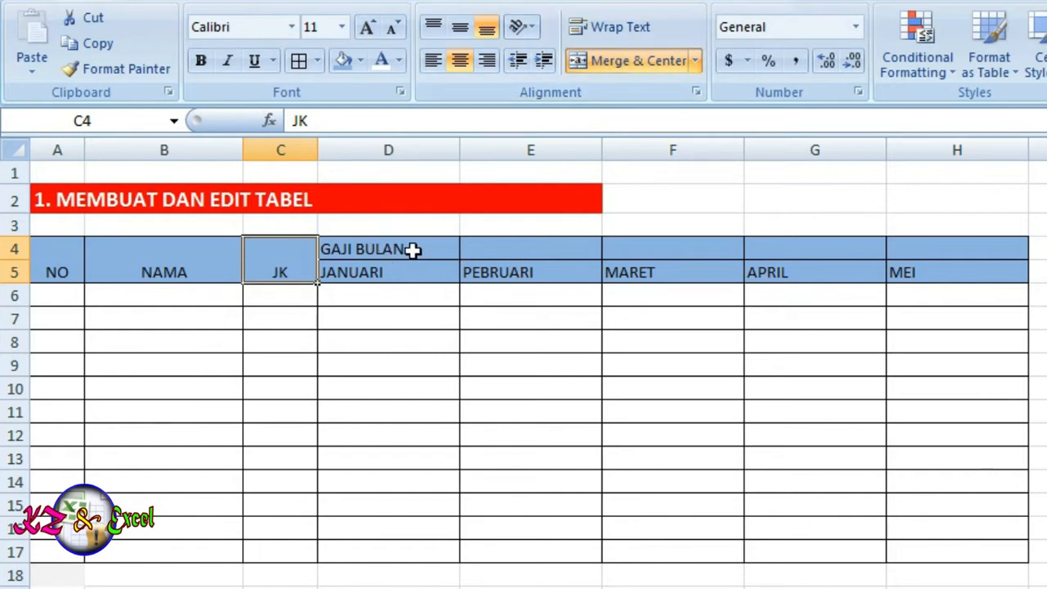
Step: Merge and center the GAJI BULAN header across D4:H4, above the month names
click(411, 250)
drag(411, 249, 951, 257)
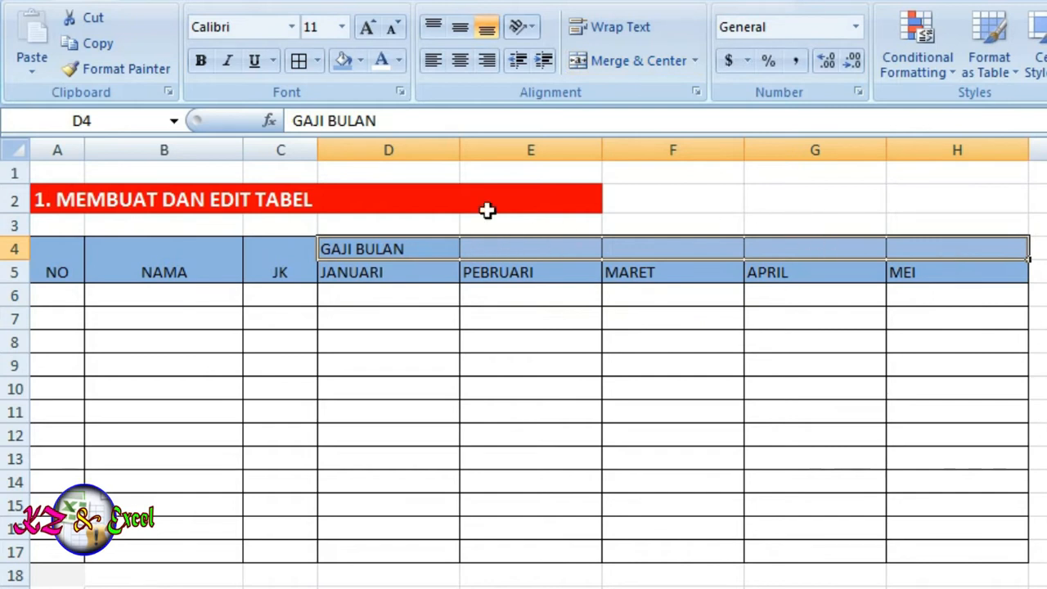
drag(382, 251, 926, 245)
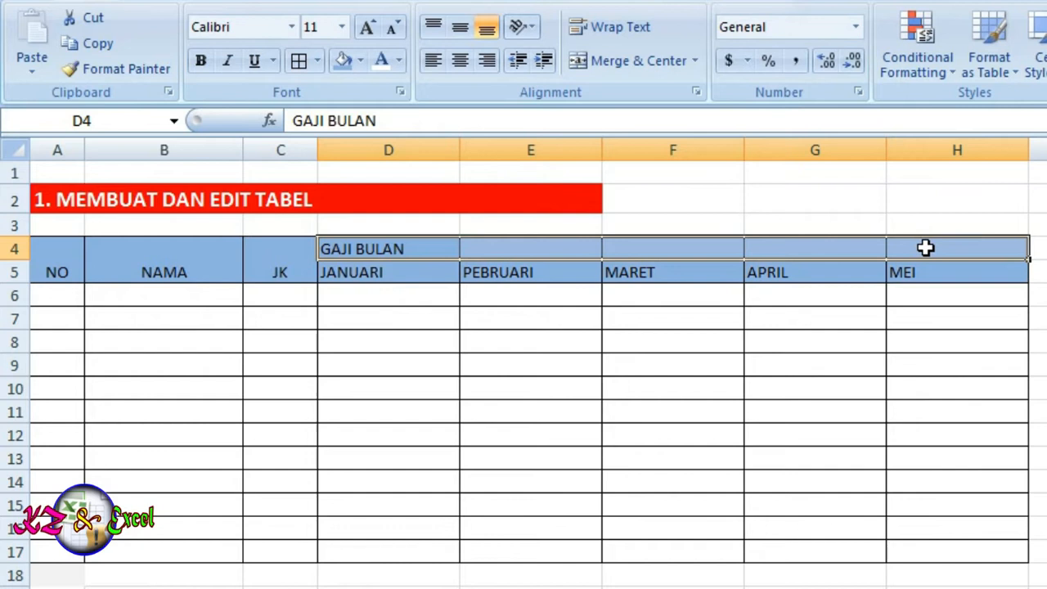
click(632, 61)
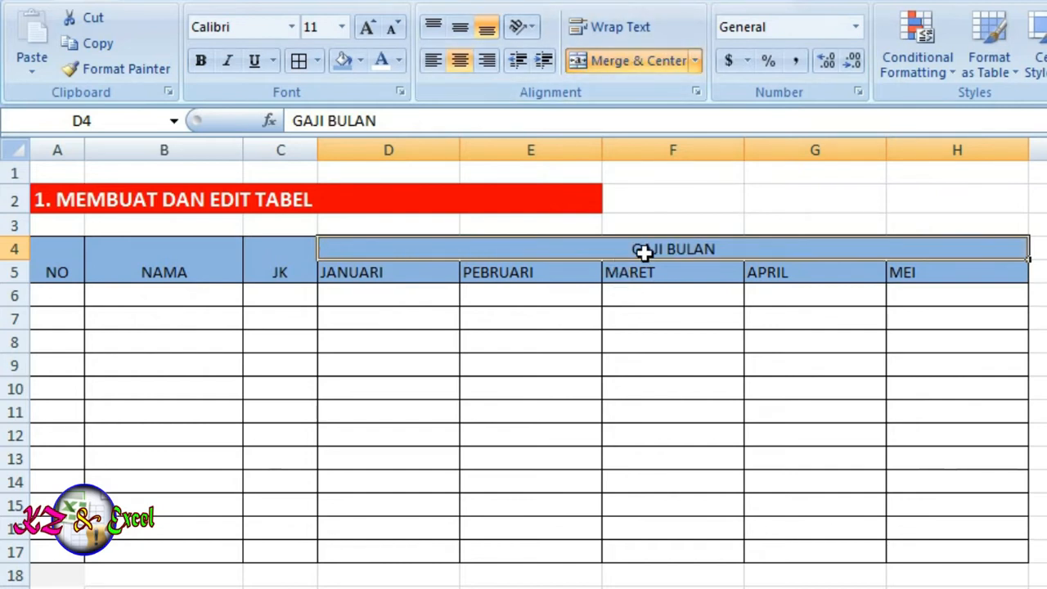
click(522, 391)
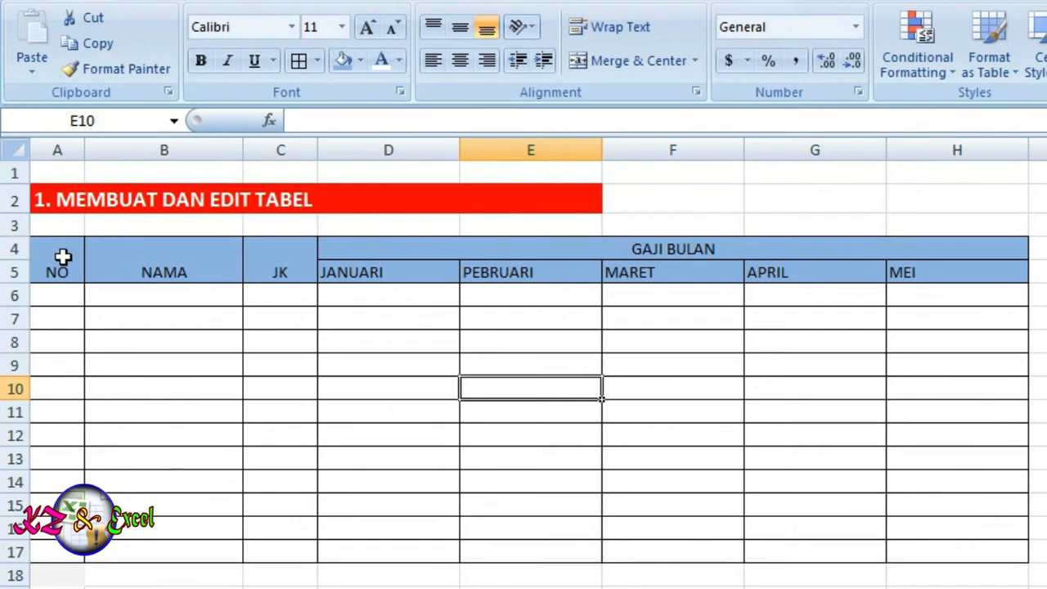
Step: Center the text of the header rows A4:H5 horizontally and align it to the middle vertically
drag(63, 259, 940, 260)
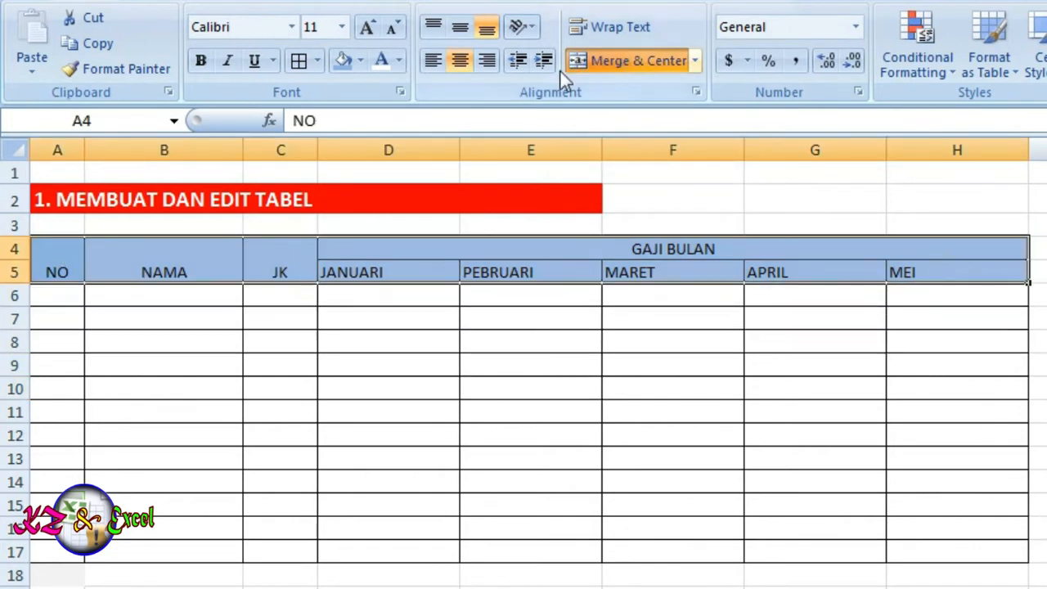
click(466, 64)
click(467, 64)
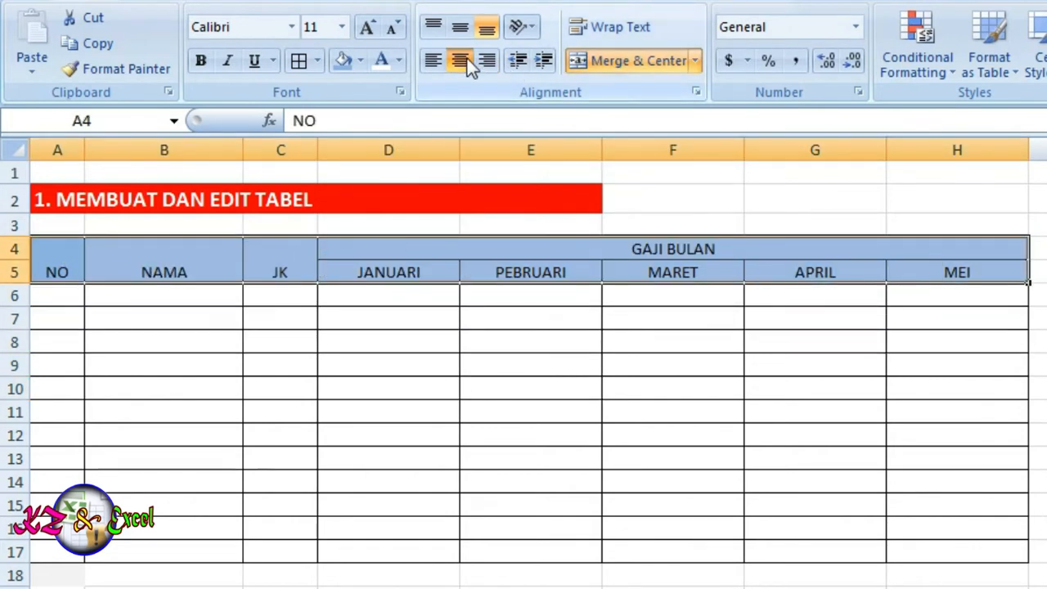
click(460, 31)
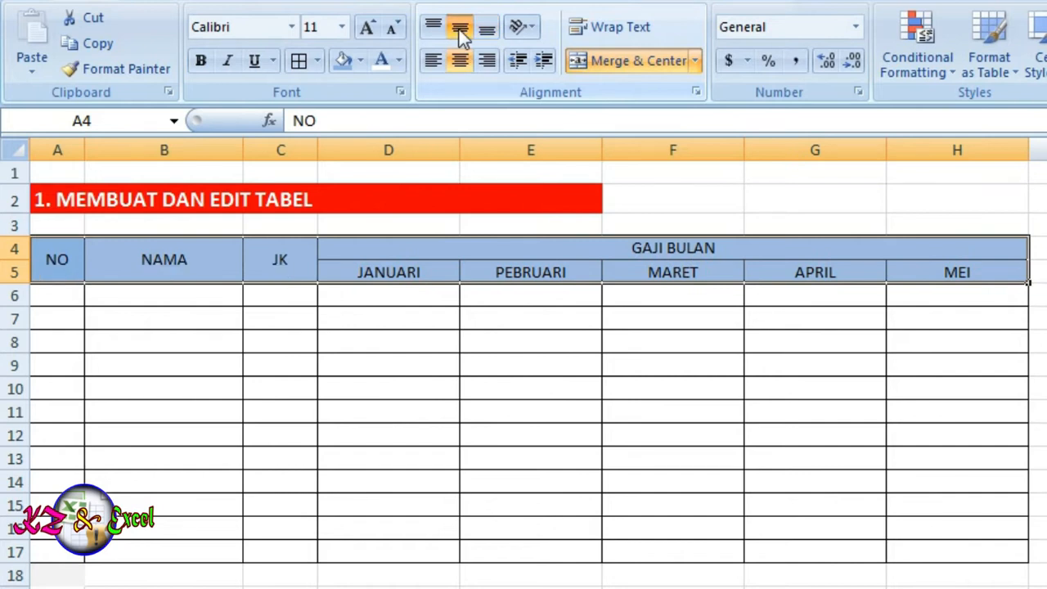
Step: Make the header text in A4:H5 bold and set its font size to 12
click(201, 60)
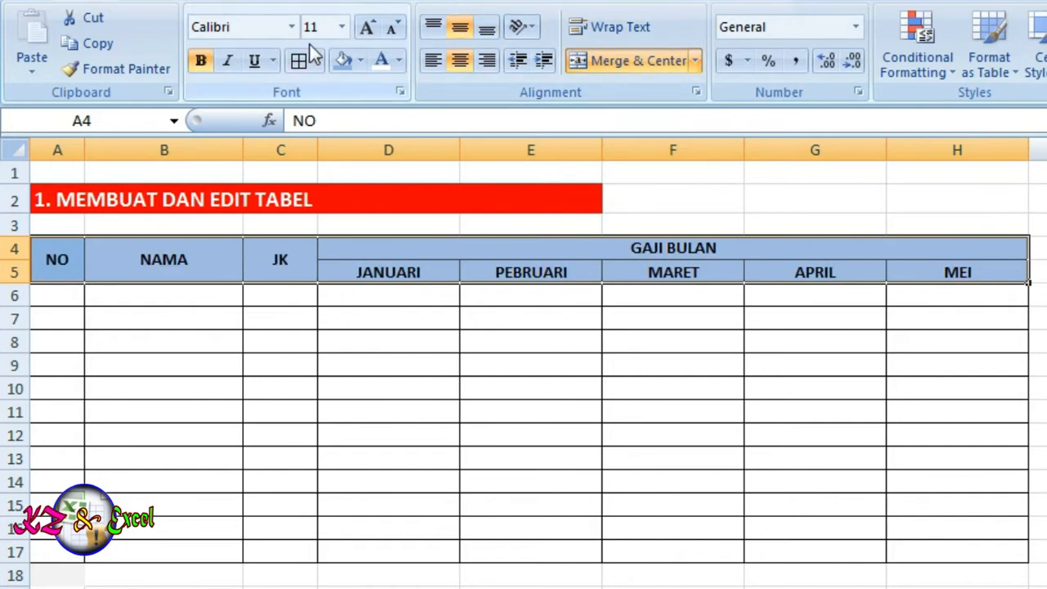
click(341, 31)
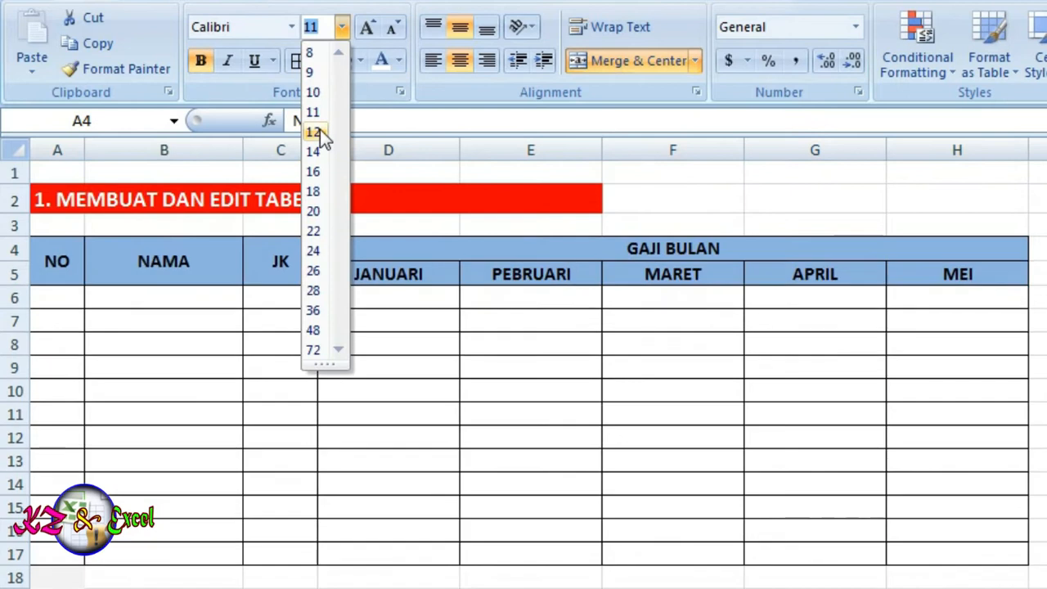
click(320, 131)
click(621, 409)
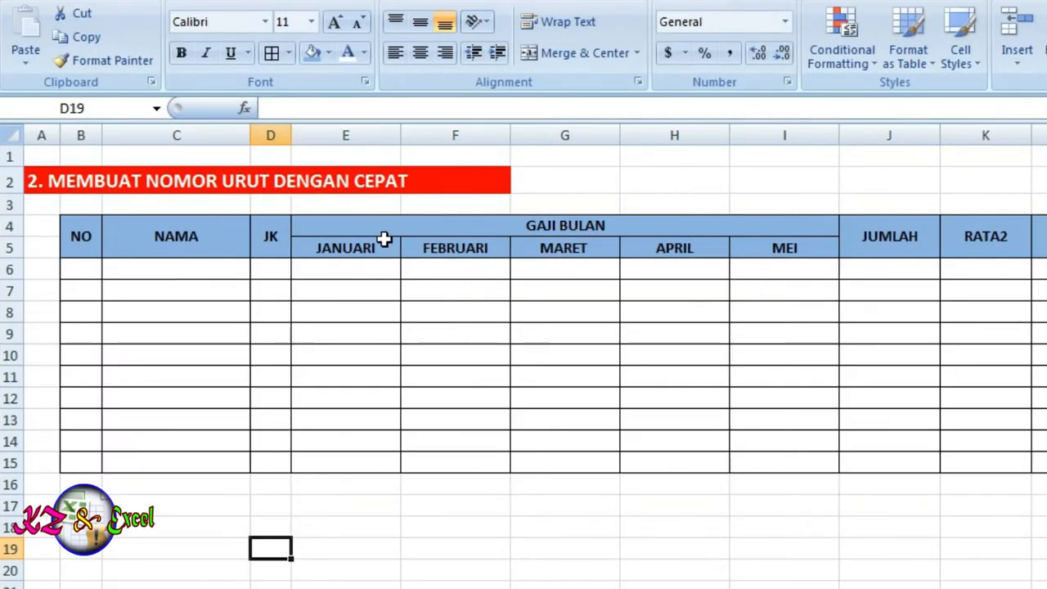
Step: On the MEMBUAT NOMOR URUT DENGAN CEPAT sheet, enter the numbers 1, 2 and 3 in cells B6 to B8
click(84, 268)
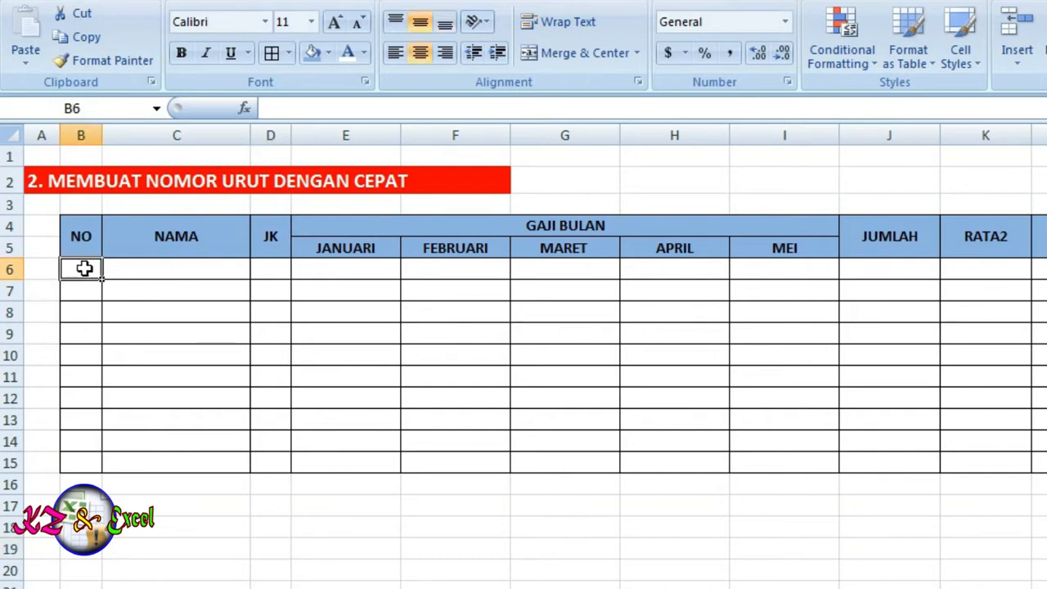
text(1)
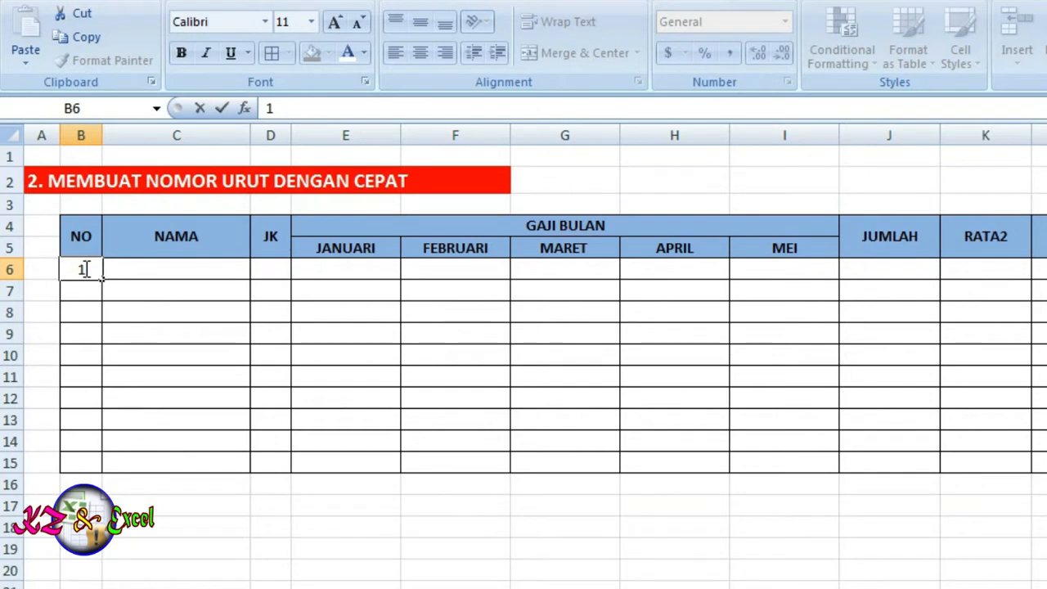
key(Return)
text(2)
key(Return)
text(3)
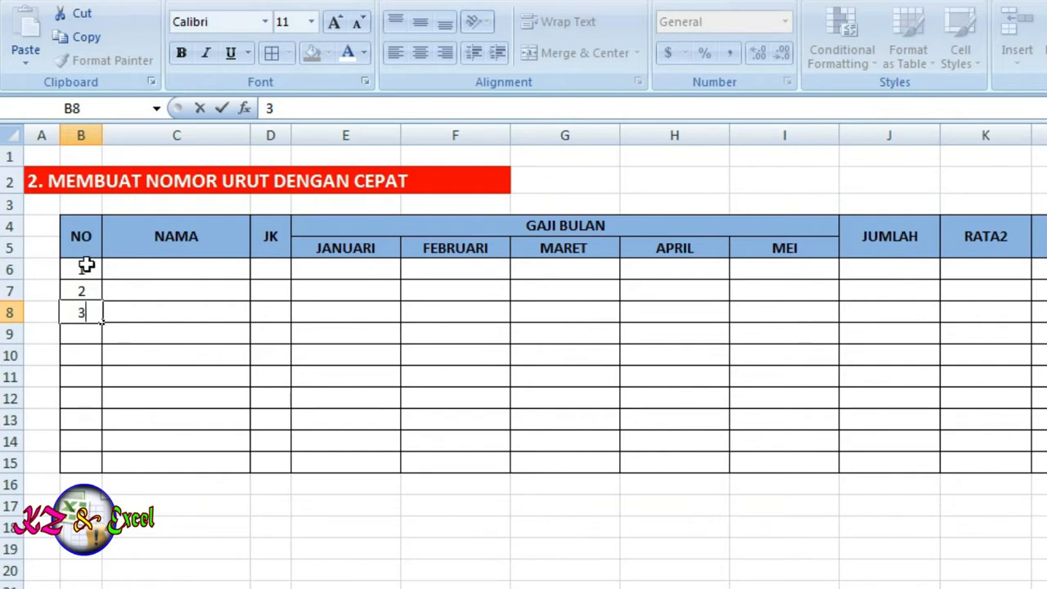
Step: Extend the number series from B6:B8 down to B15 so the NO column runs from 1 to 10
mouse_move(85, 266)
mouse_down()
mouse_move(89, 325)
mouse_move(89, 315)
mouse_up()
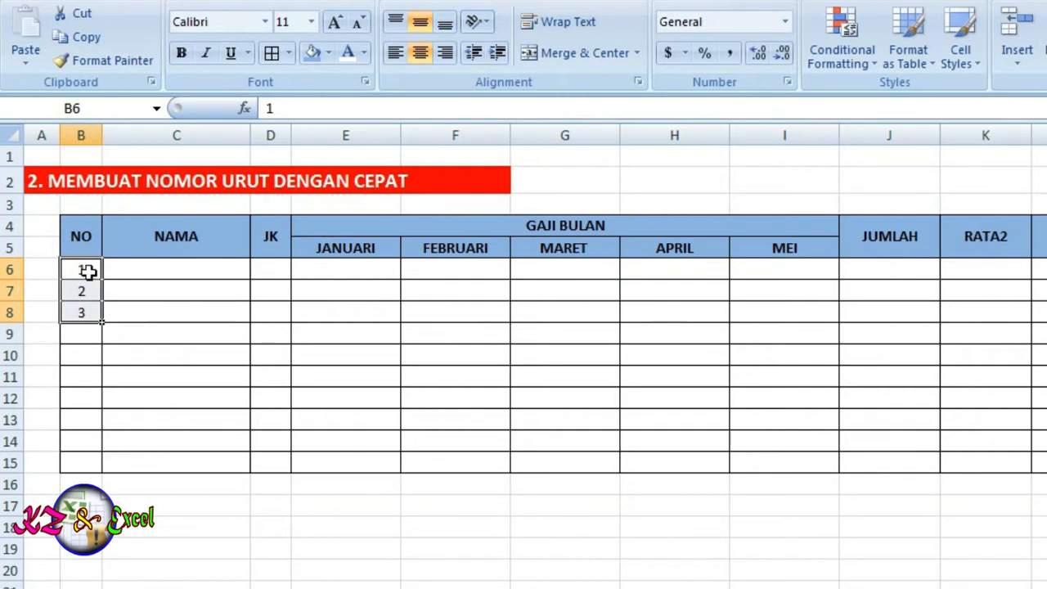
drag(86, 269, 86, 313)
drag(103, 322, 102, 464)
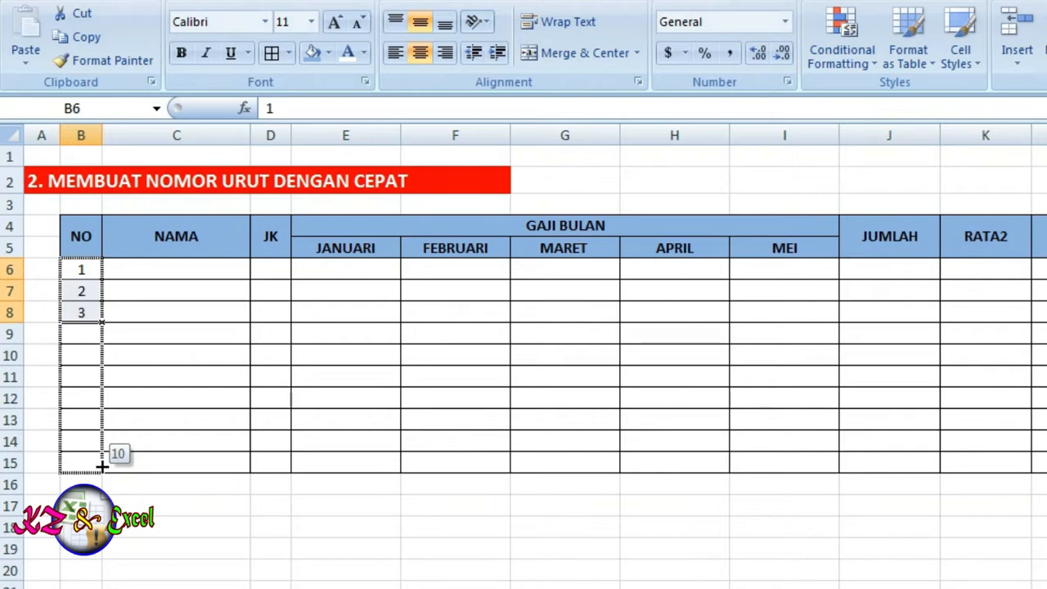
drag(102, 466, 101, 464)
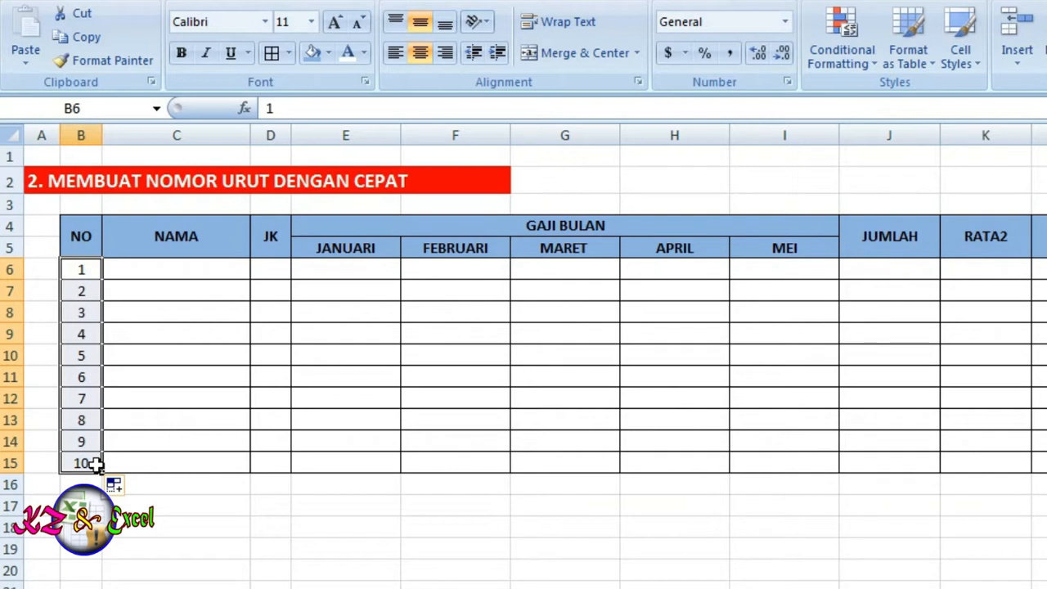
Step: On the Rp (RUPIAH) sheet, choose the Accounting number format for rows 6 to 15 from JANUARI through the JUMLAH and average columns
click(176, 588)
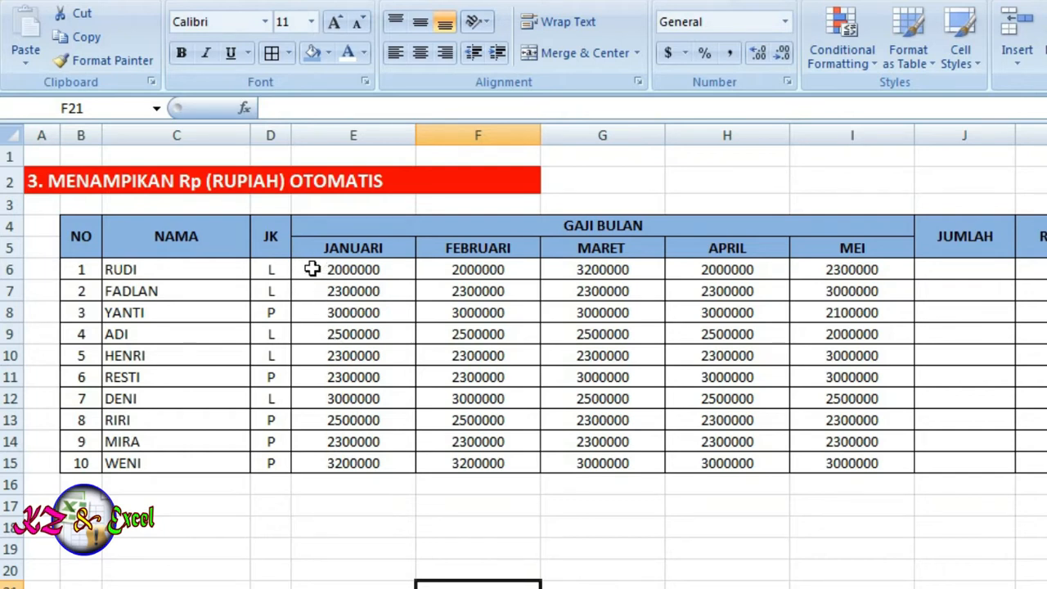
drag(313, 270, 1046, 463)
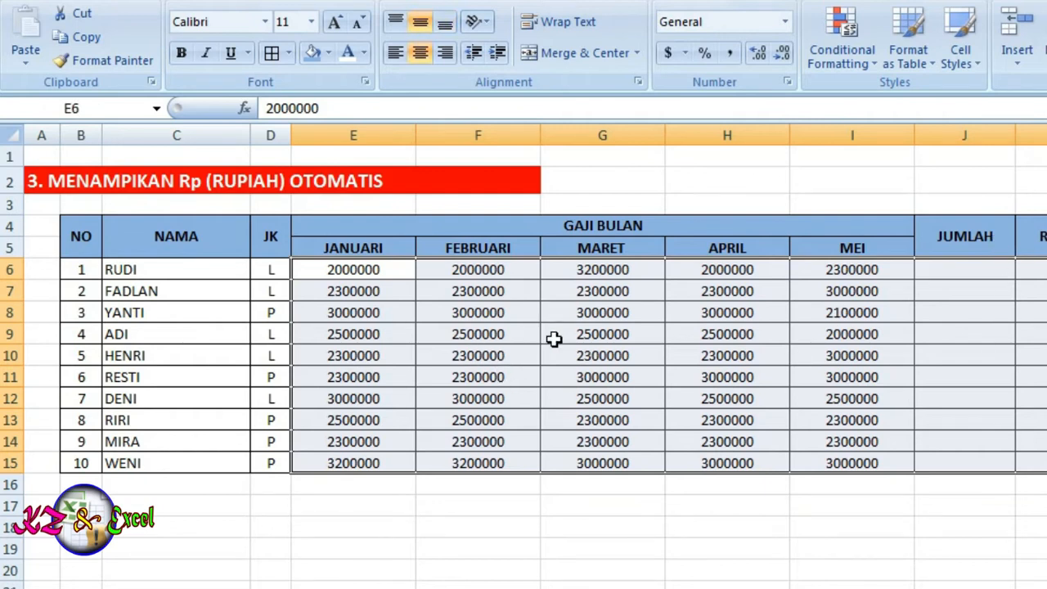
click(787, 26)
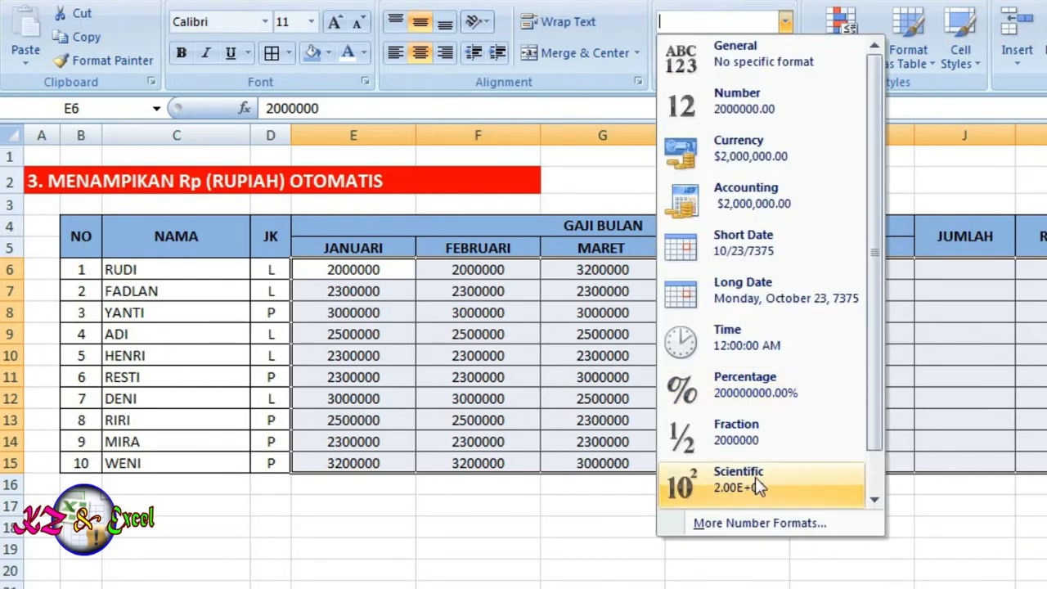
click(760, 524)
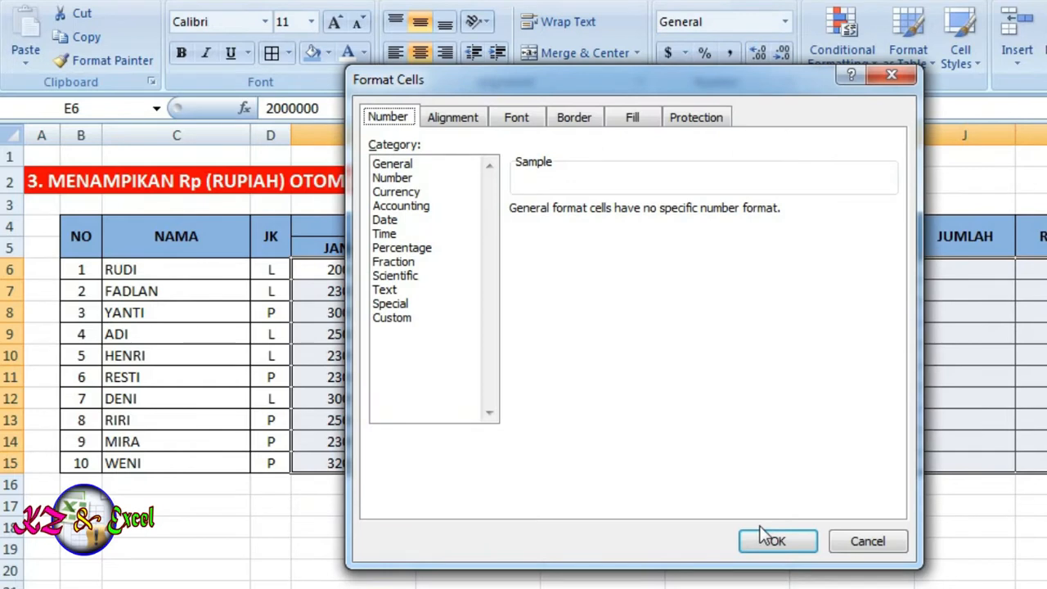
click(414, 210)
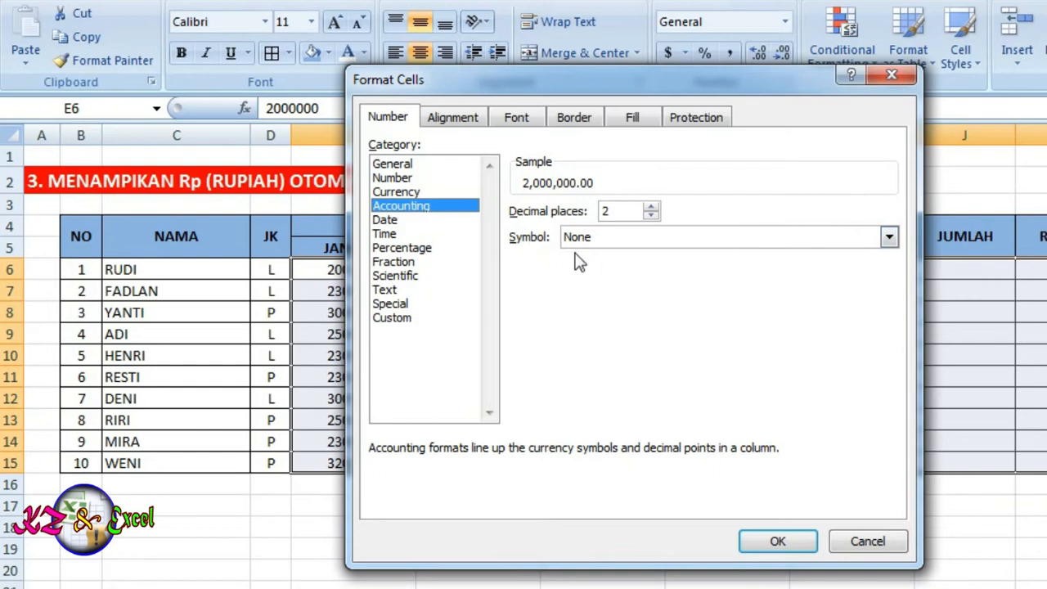
Step: Set the Accounting format's currency symbol to Rp Indonesian (Indonesia) and apply it to the selected salary, JUMLAH and average cells
click(889, 238)
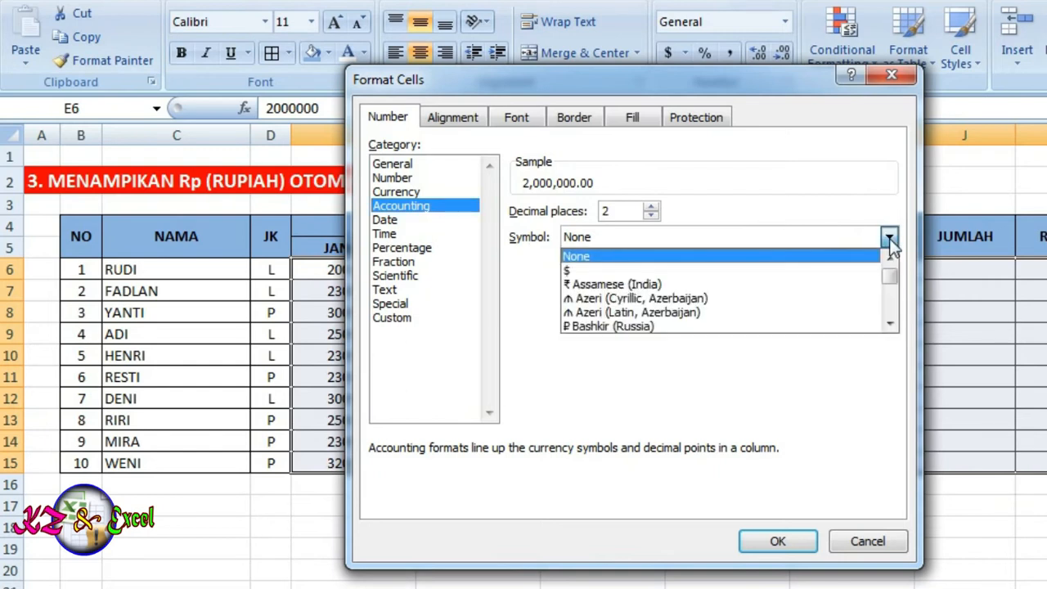
click(890, 324)
drag(892, 325, 891, 325)
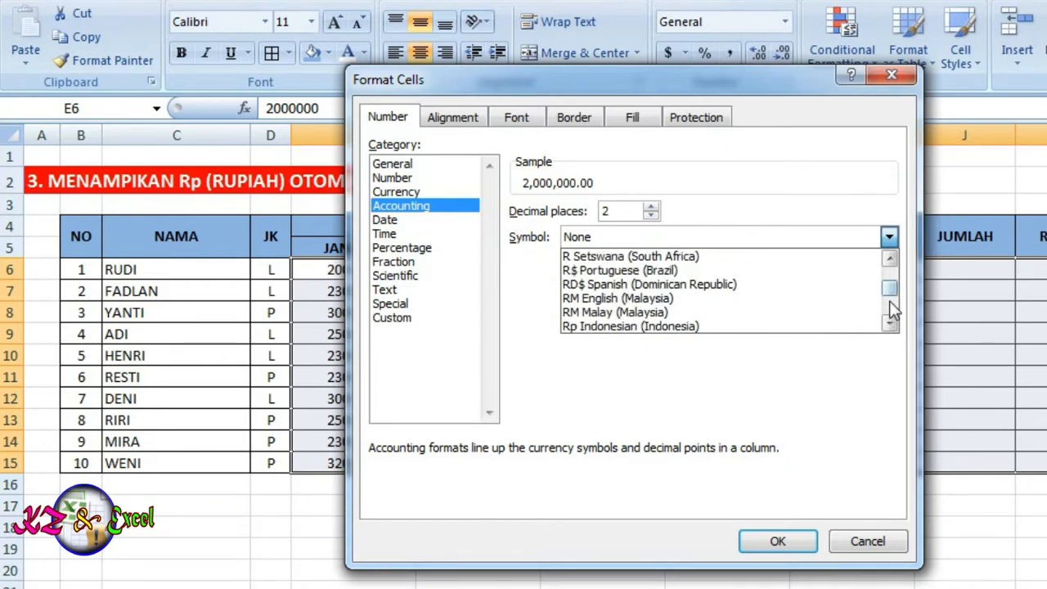
click(891, 260)
click(891, 260)
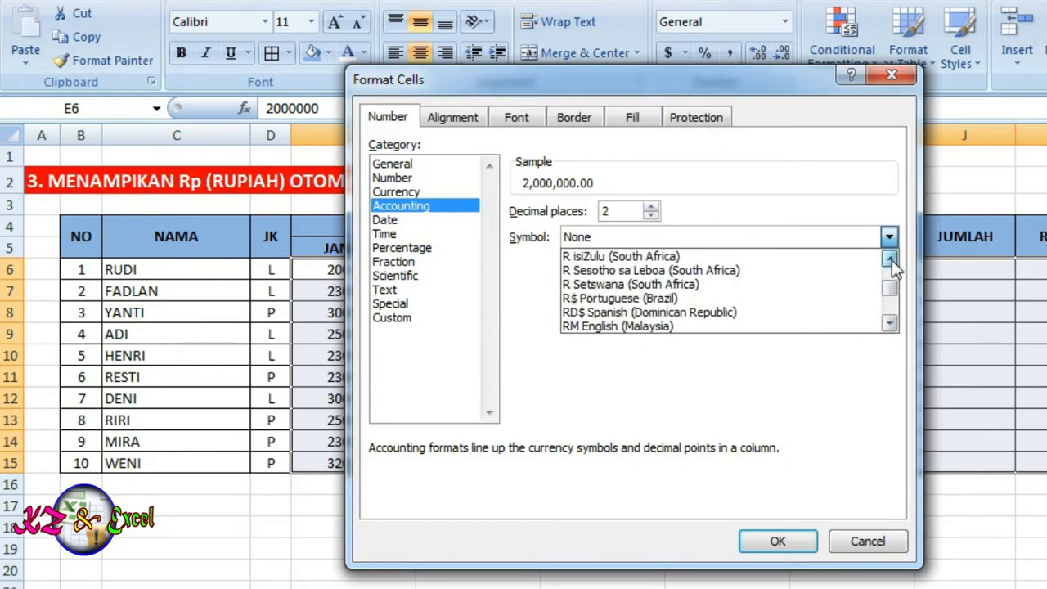
click(890, 325)
click(890, 325)
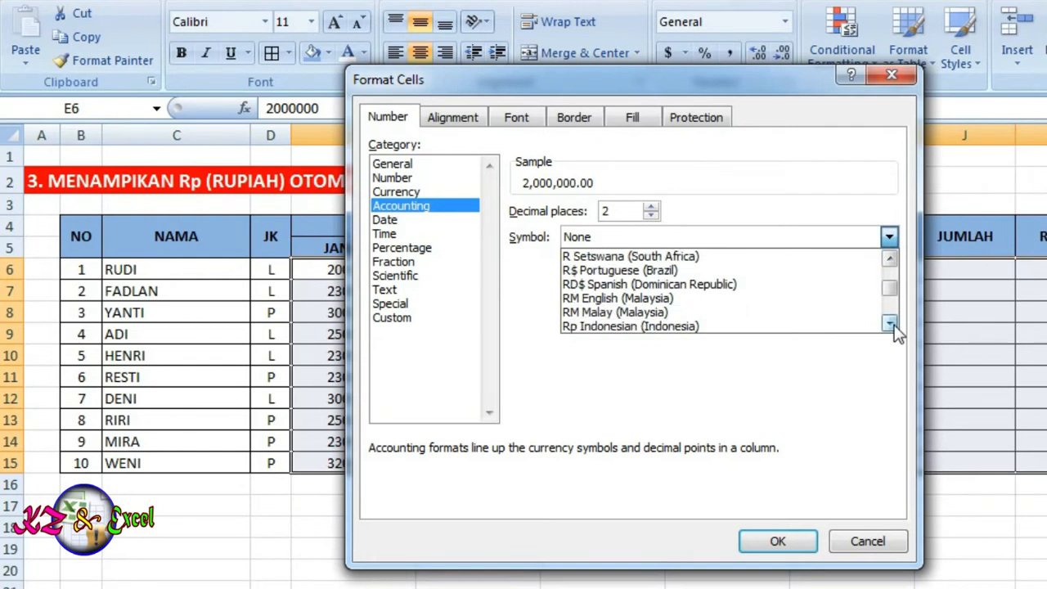
click(890, 325)
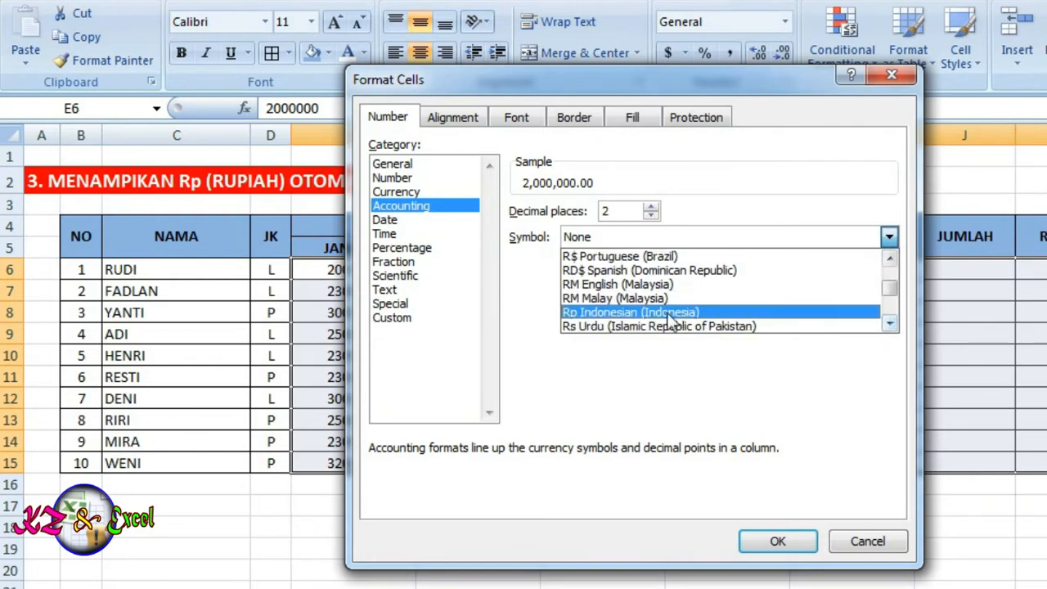
click(596, 312)
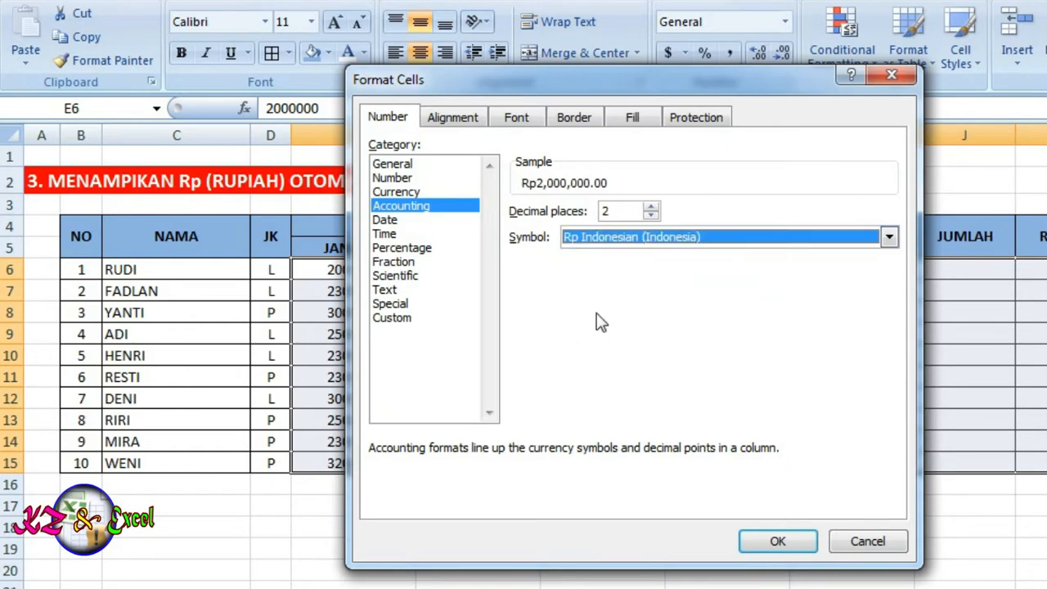
click(793, 542)
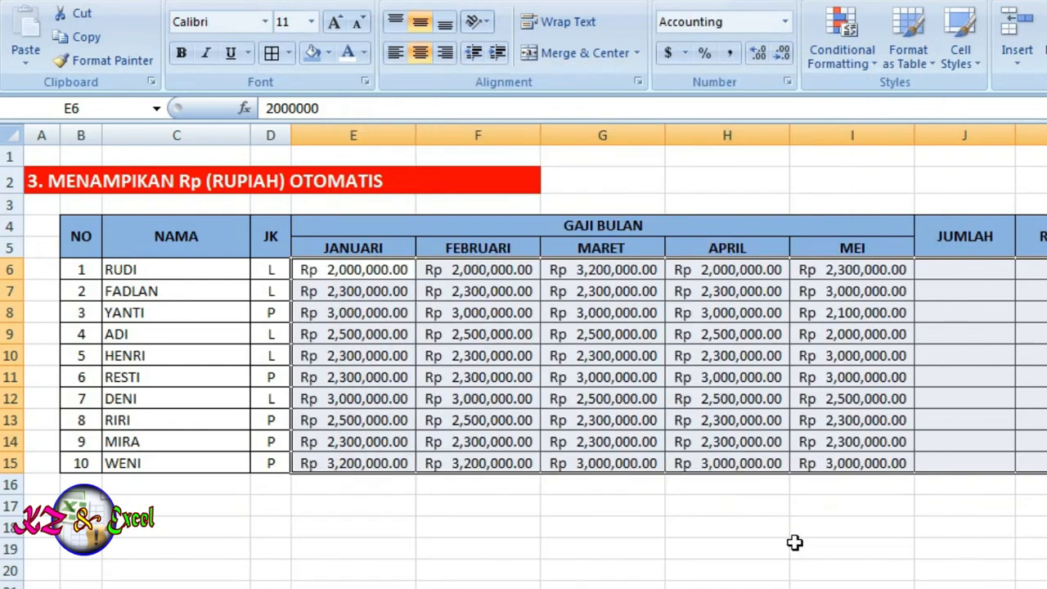
click(334, 312)
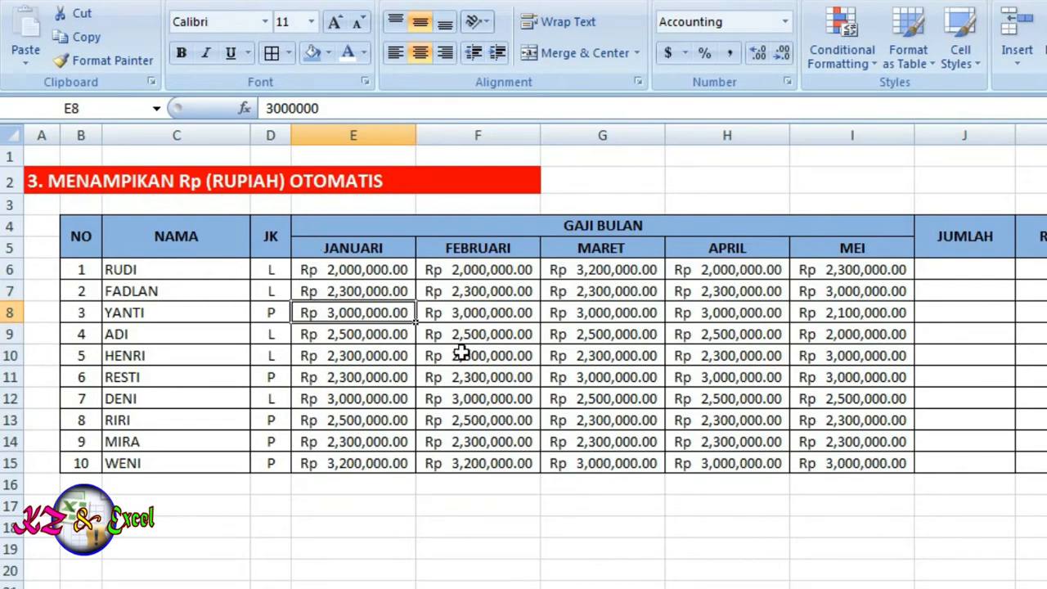
click(961, 271)
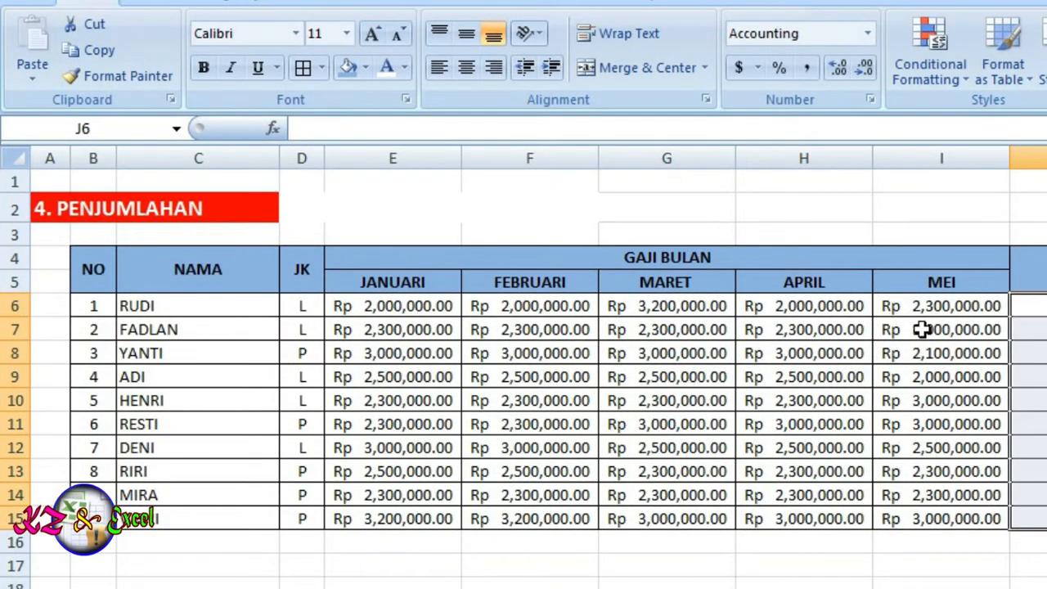
Step: On the PENJUMLAHAN sheet, total the first employee's JANUARI to MEI salaries in JUMLAH cell J6 with =SUM(E6:I6)
click(885, 356)
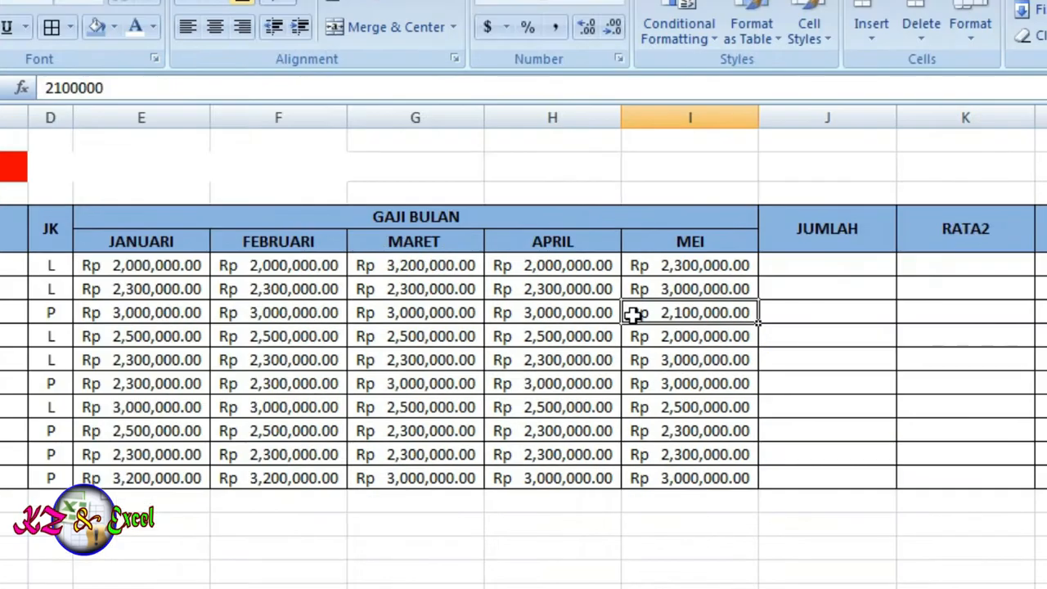
click(799, 263)
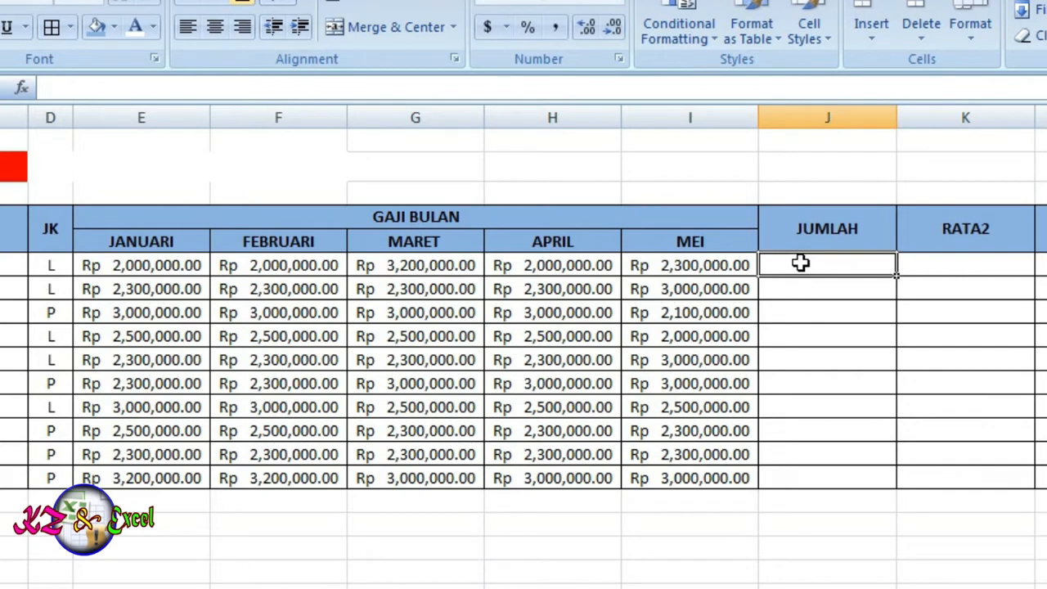
text(=)
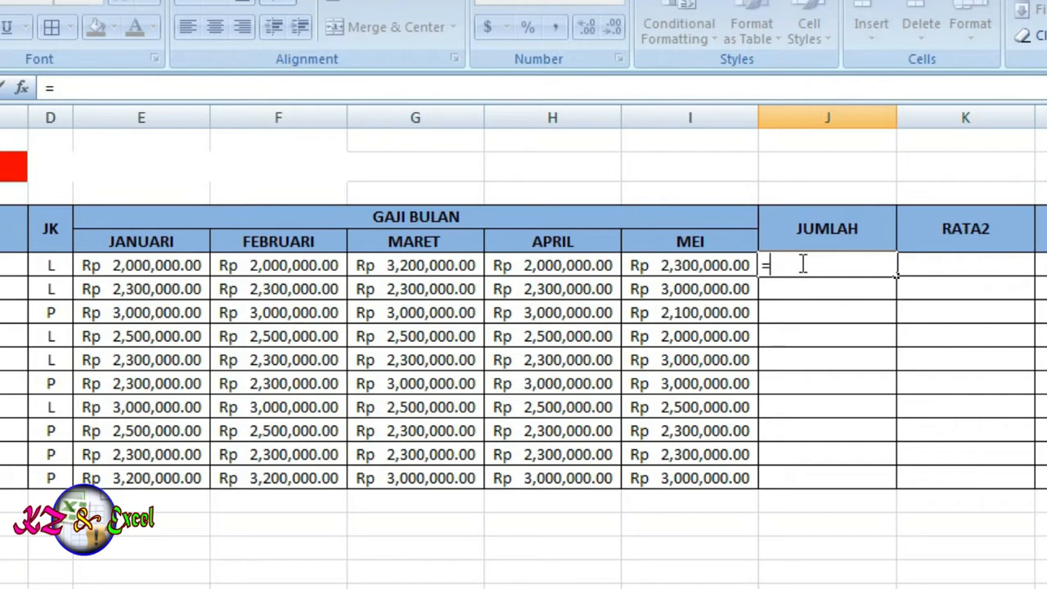
text(SU)
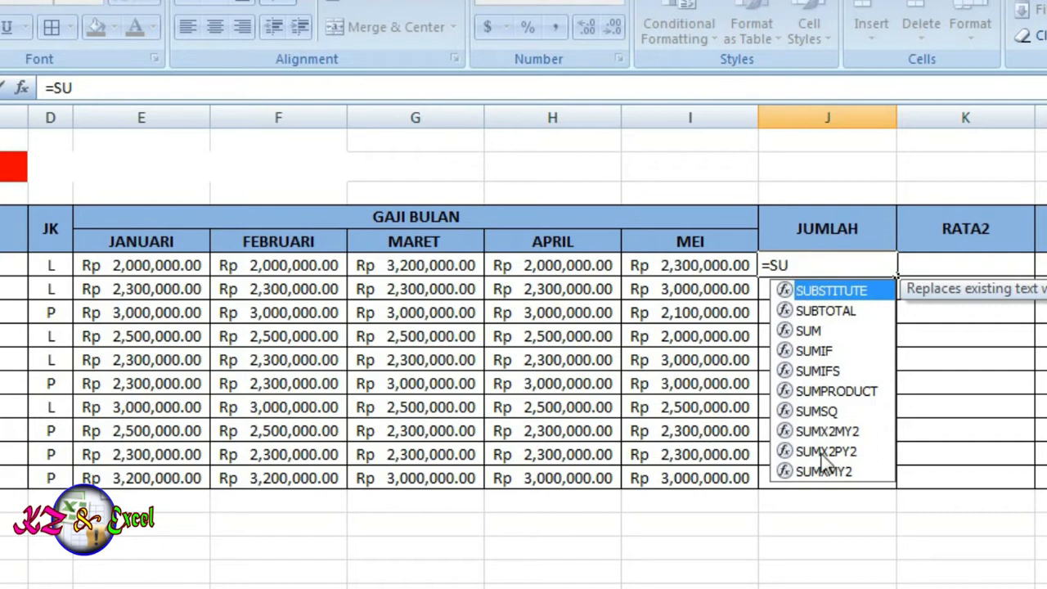
double_click(808, 330)
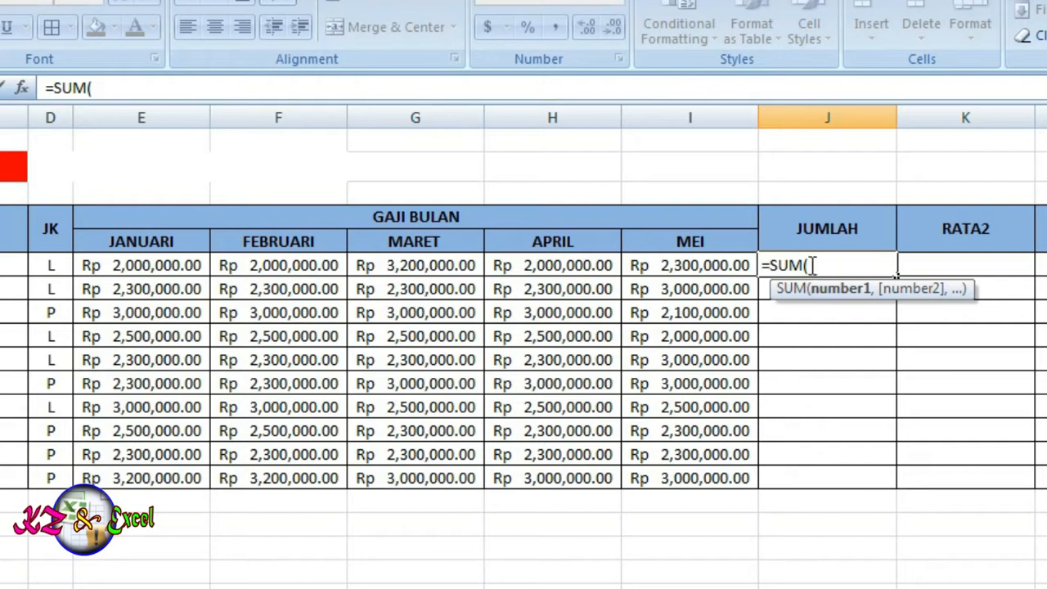
click(90, 261)
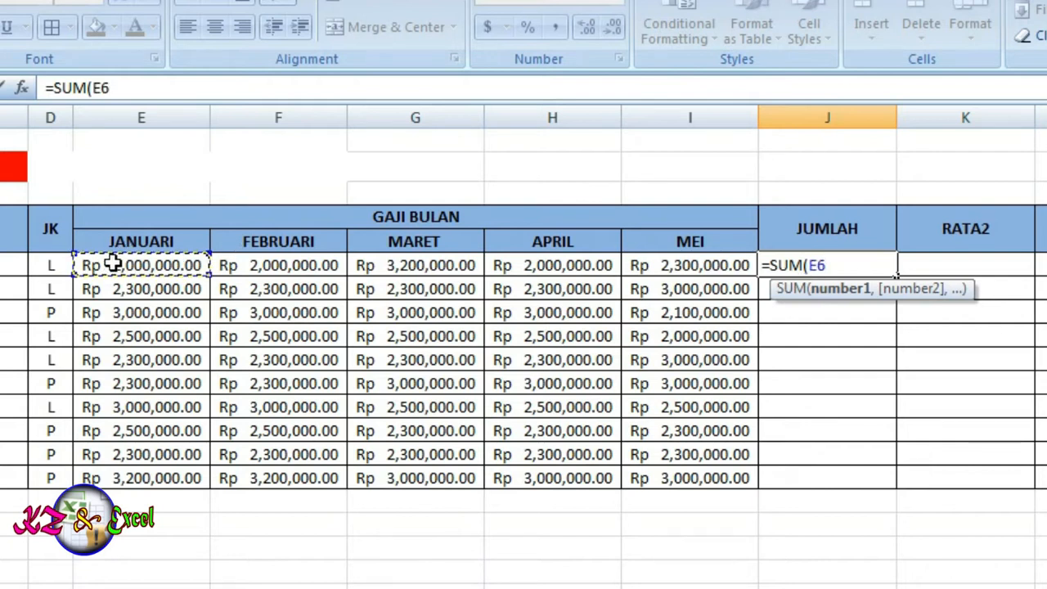
drag(112, 262, 678, 264)
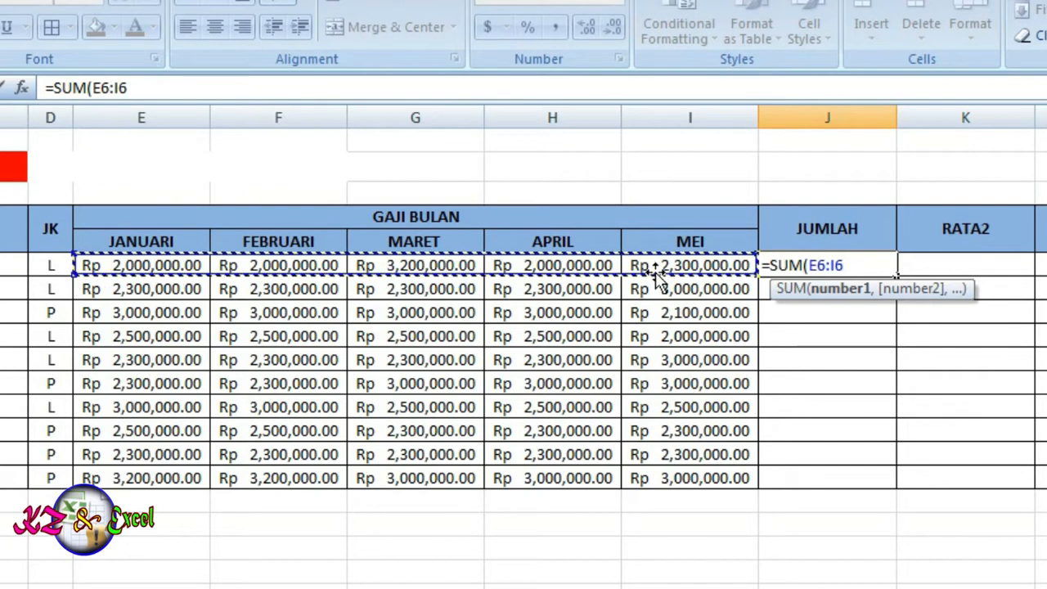
key(Return)
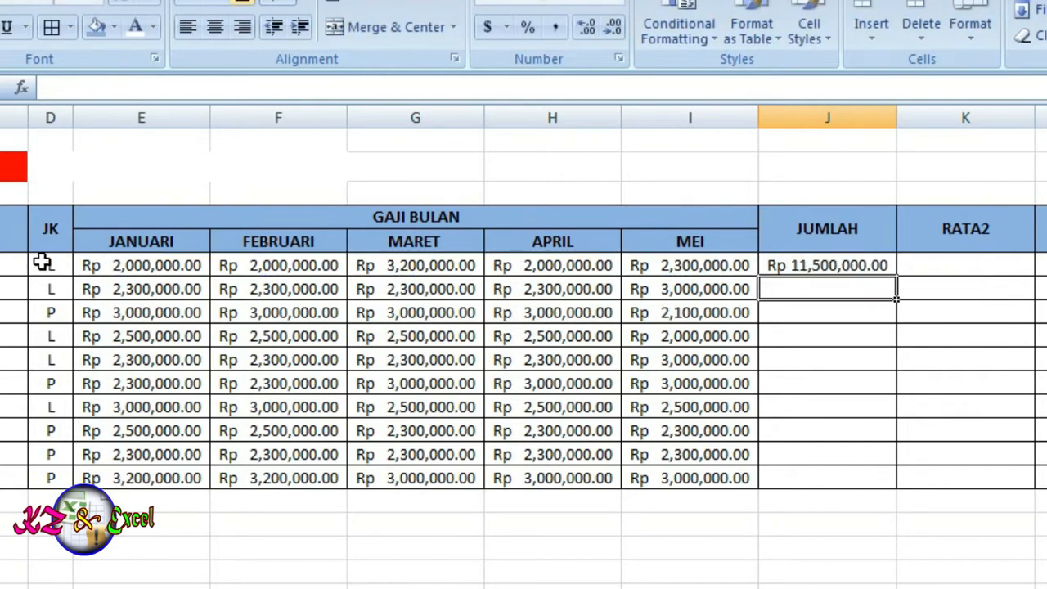
Step: Copy the SUM formula from J6 down through J15 to fill the JUMLAH column
click(868, 267)
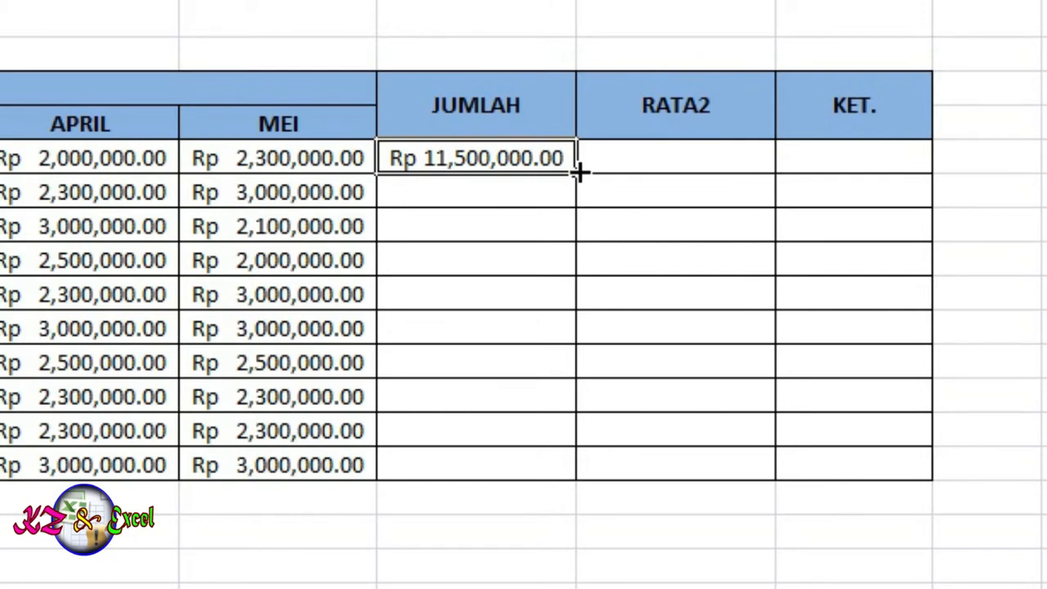
drag(578, 172, 578, 466)
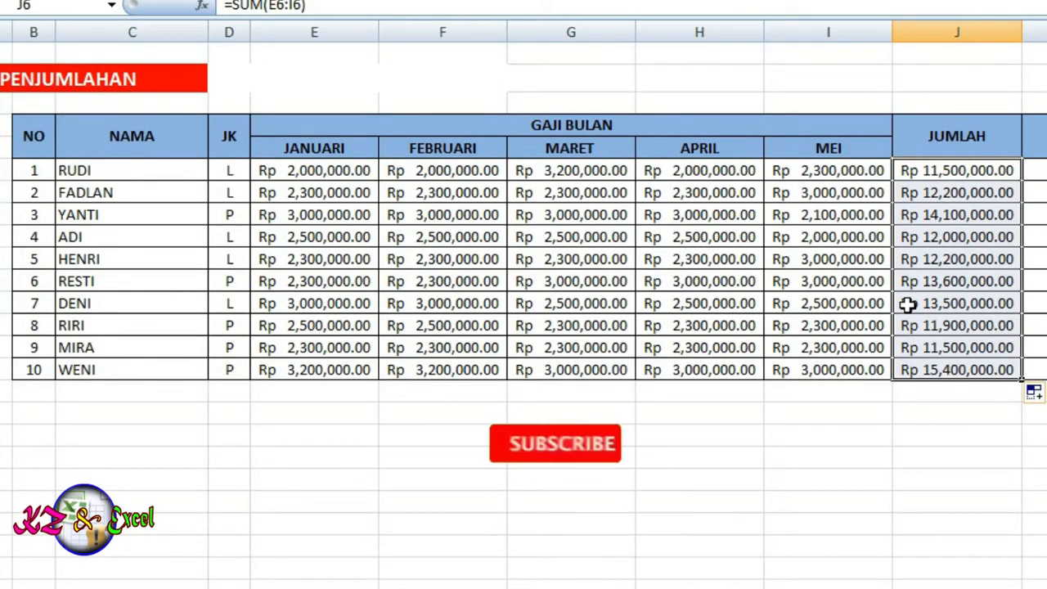
click(955, 305)
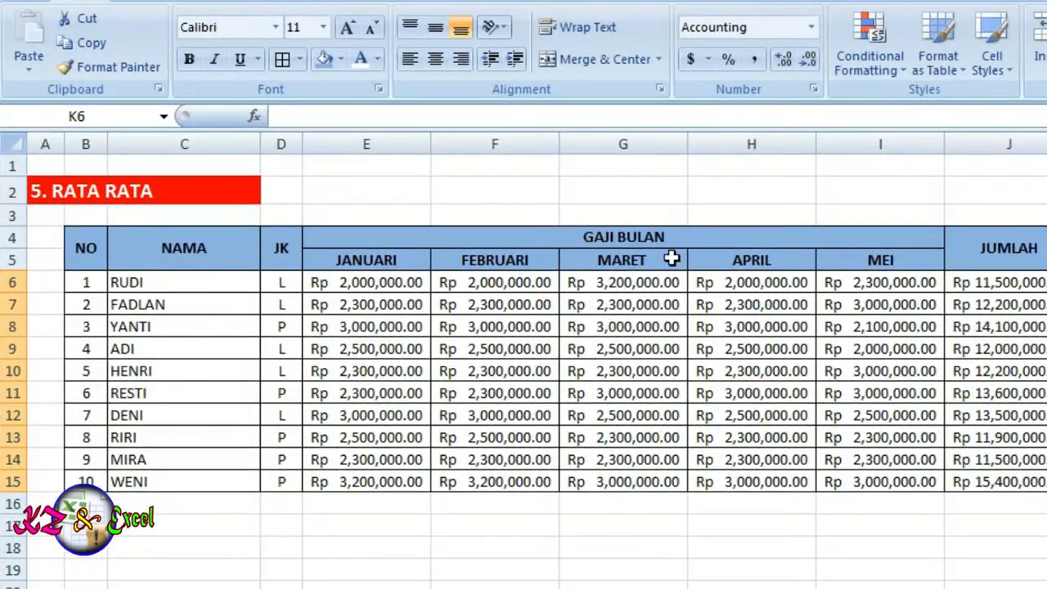
Step: On the RATA RATA sheet, average the first employee's JANUARI to MEI salaries in RATA2 cell K6 with =AVERAGE(E6:I6)
key(Down)
key(Down)
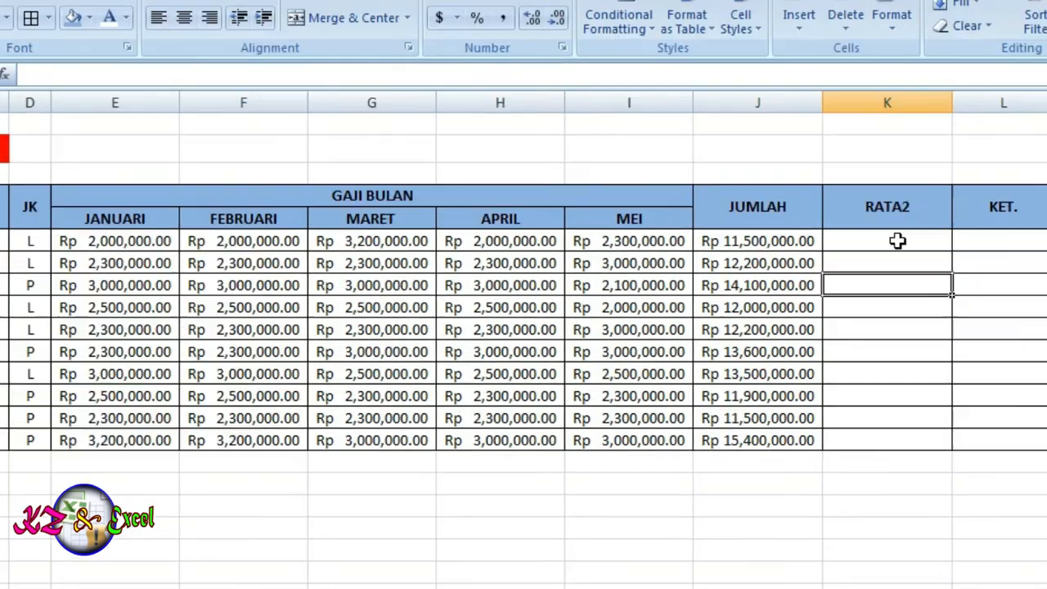
click(888, 240)
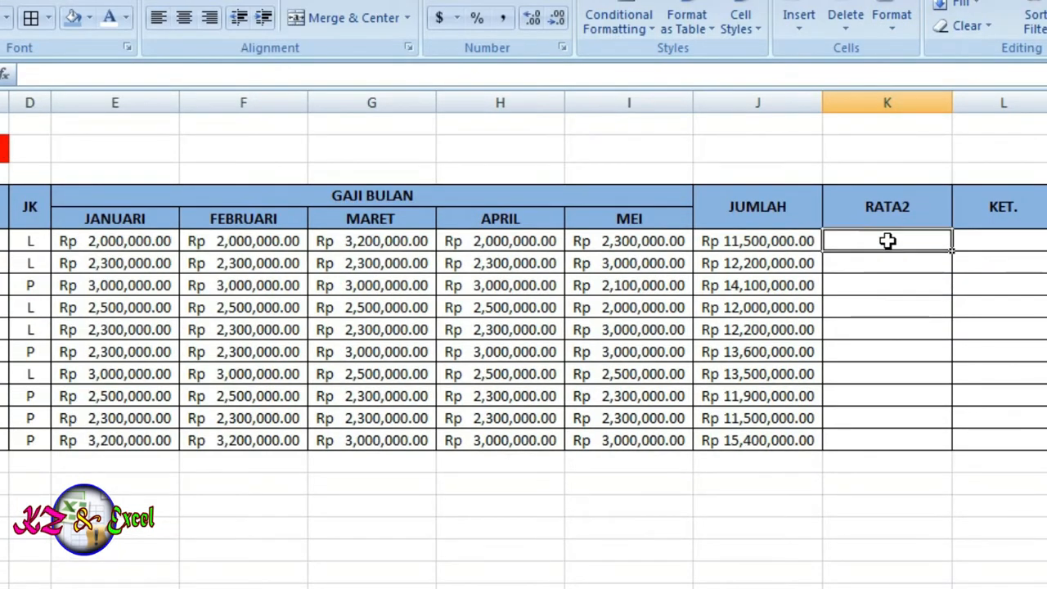
text(=)
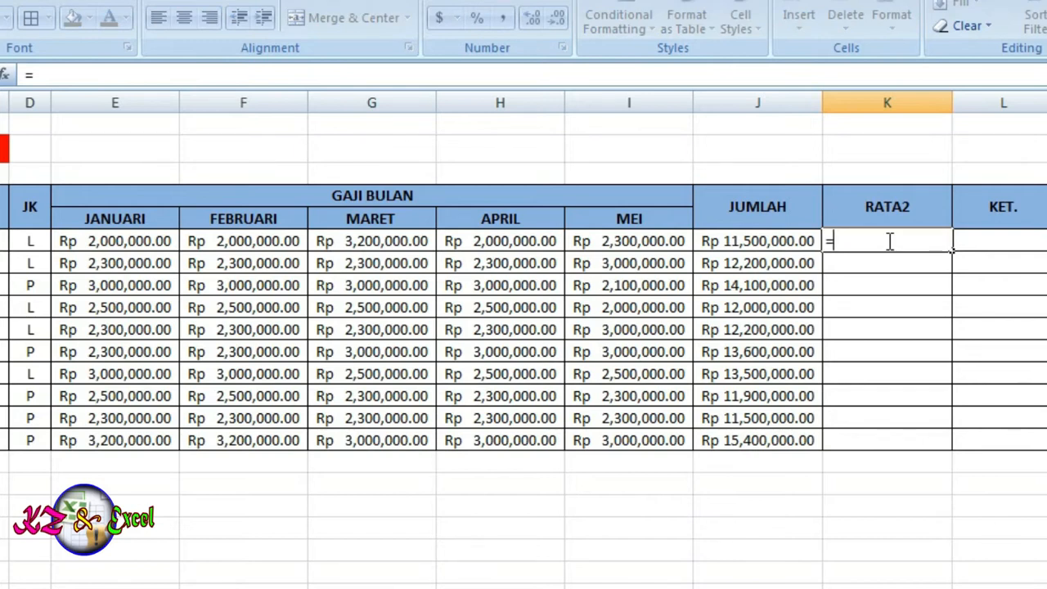
text(AVE)
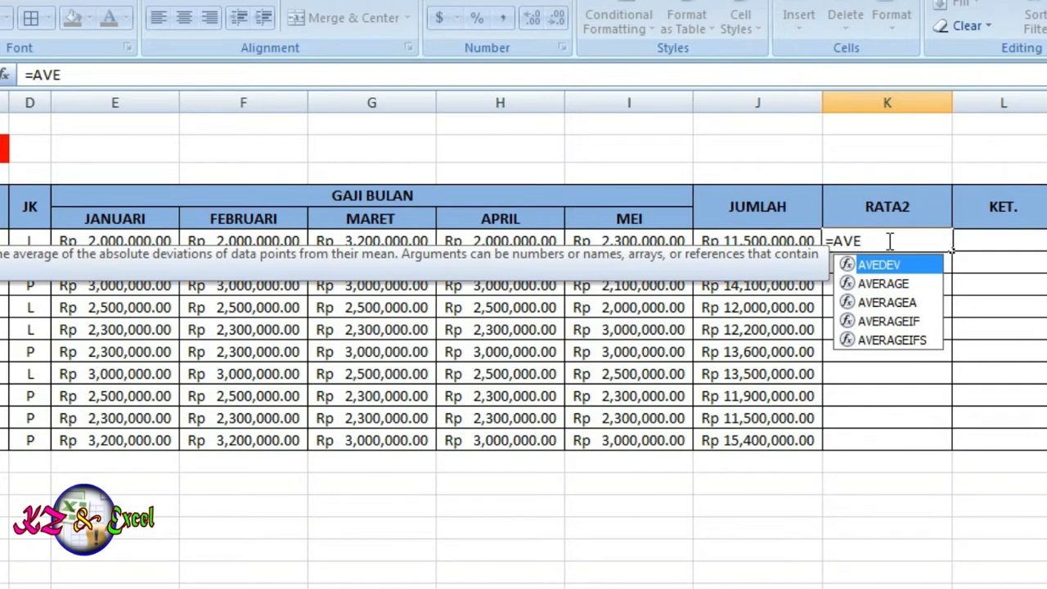
click(894, 284)
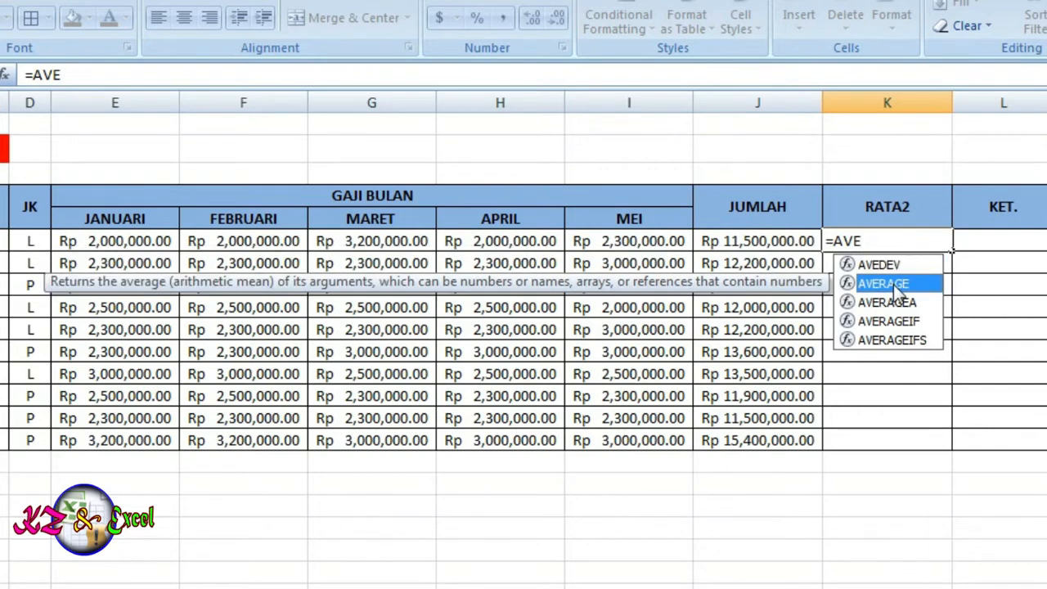
double_click(894, 284)
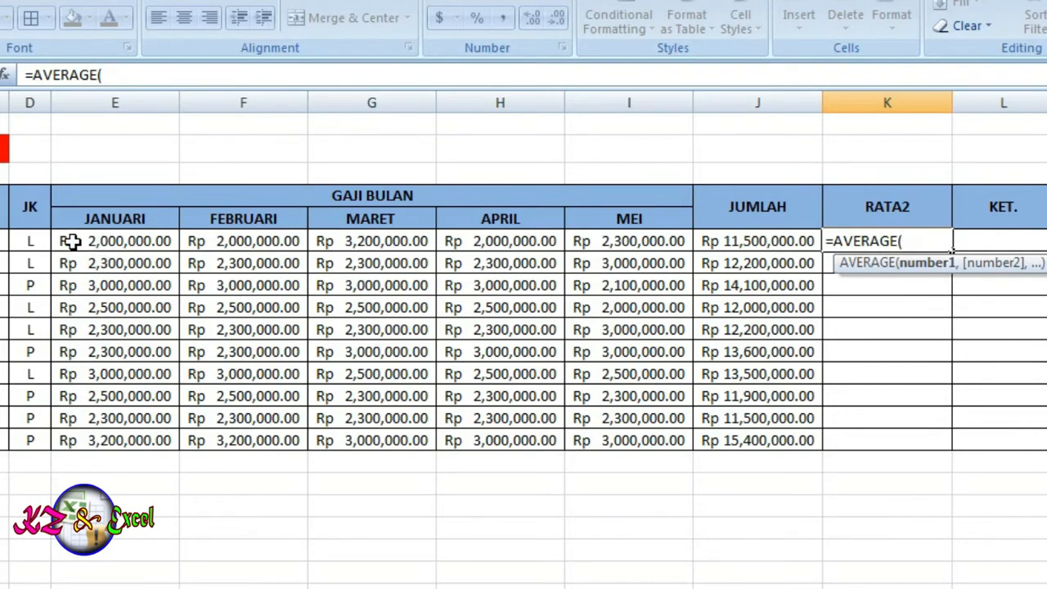
drag(72, 240, 644, 245)
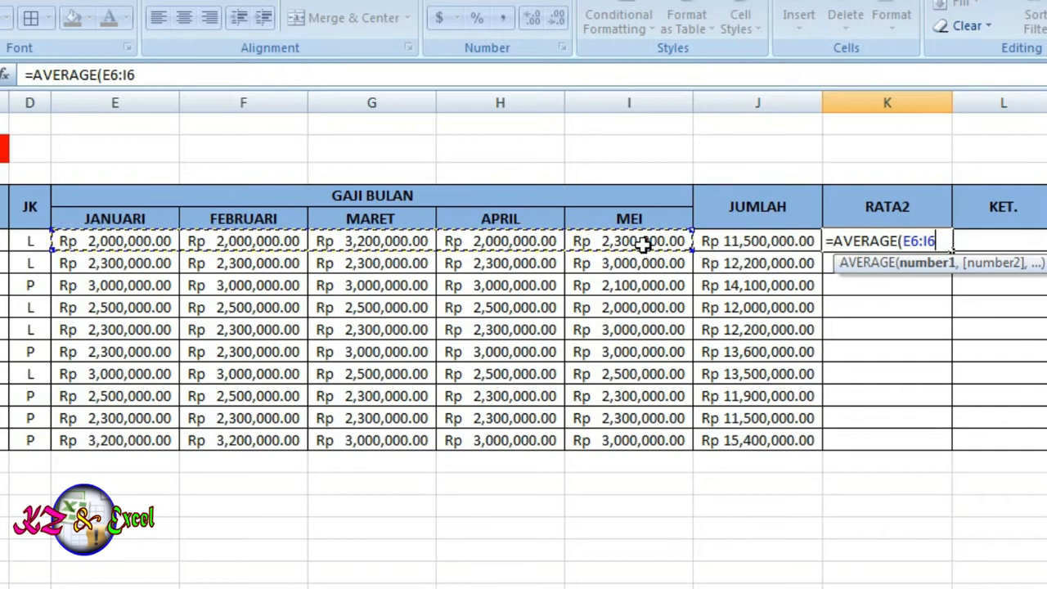
key(Return)
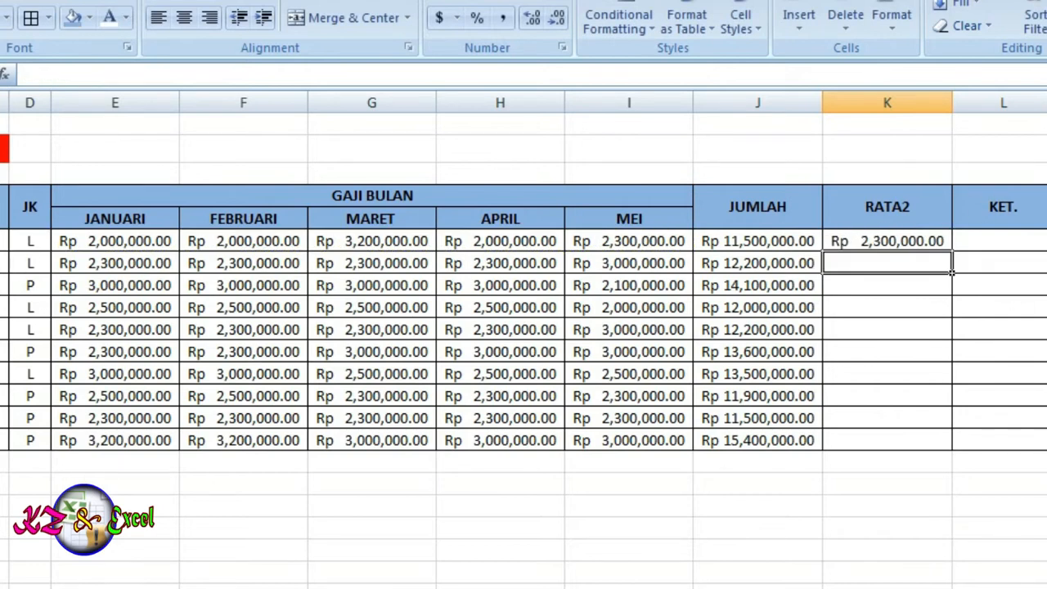
Step: Copy the AVERAGE formula from K6 down through K15 to fill the RATA2 column
click(900, 241)
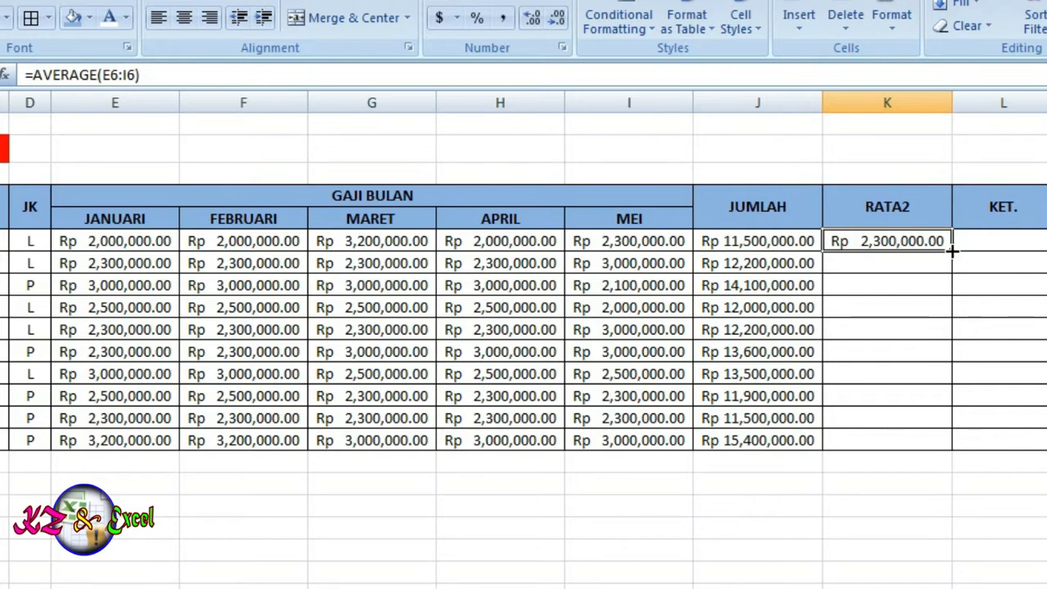
drag(952, 253, 933, 442)
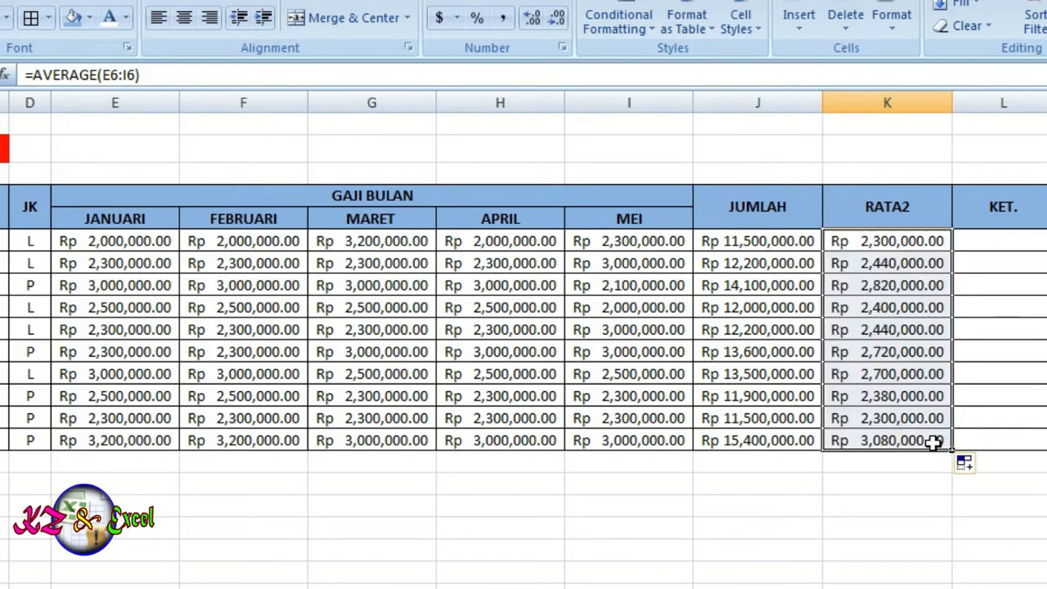
click(889, 310)
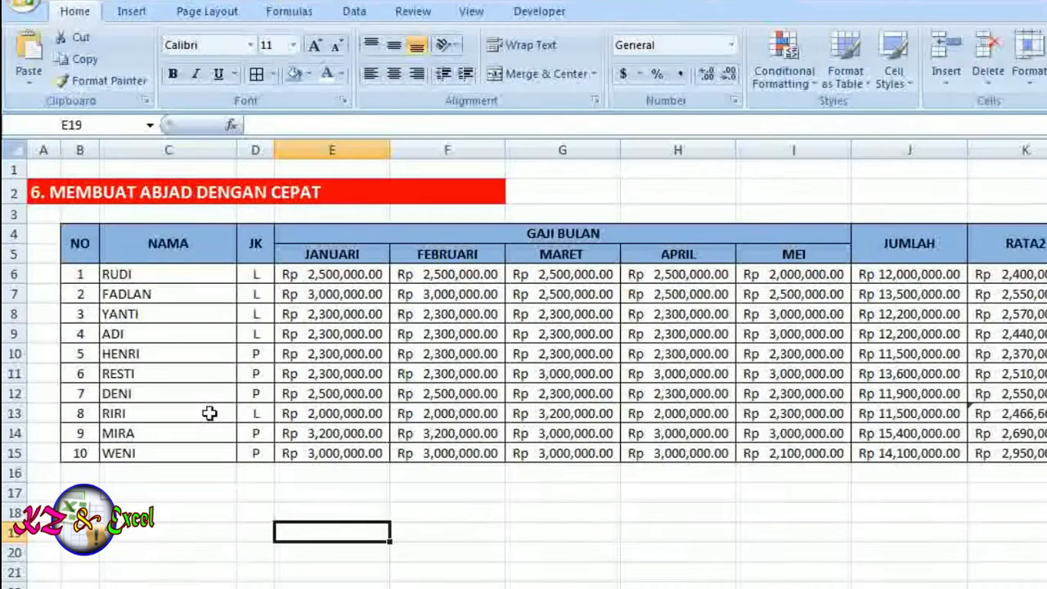
Step: On the MEMBUAT ABJAD DENGAN CEPAT sheet, insert an empty row 6 between the table header and the first employee, and select cell B6
click(125, 360)
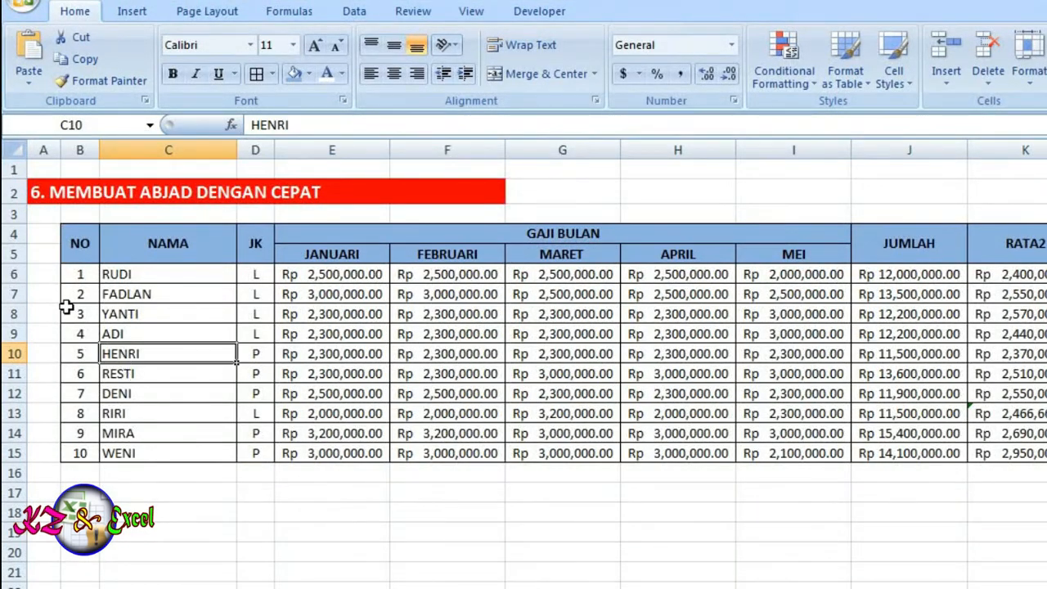
click(13, 275)
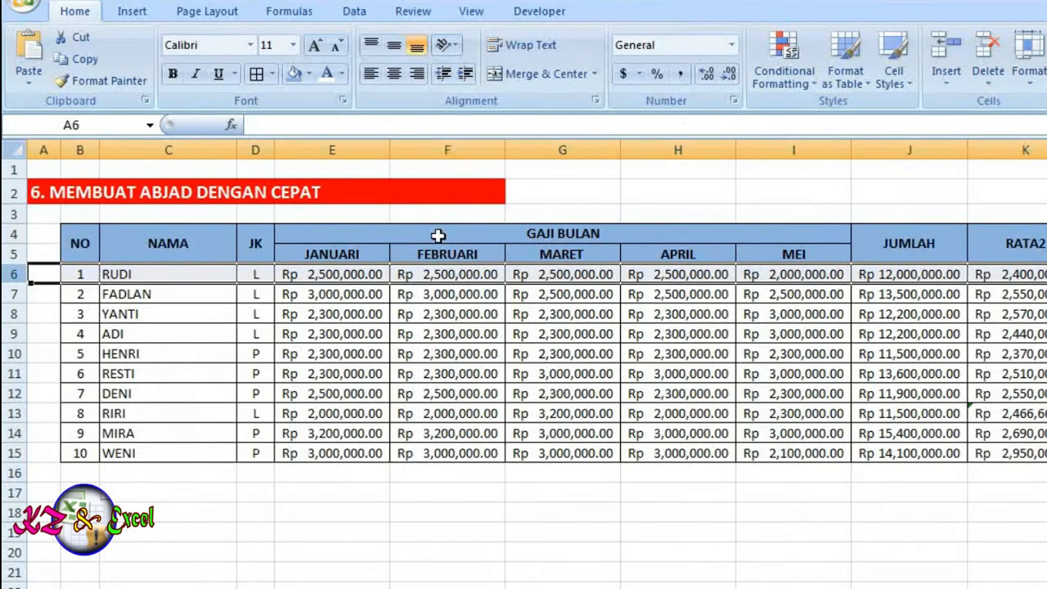
click(941, 45)
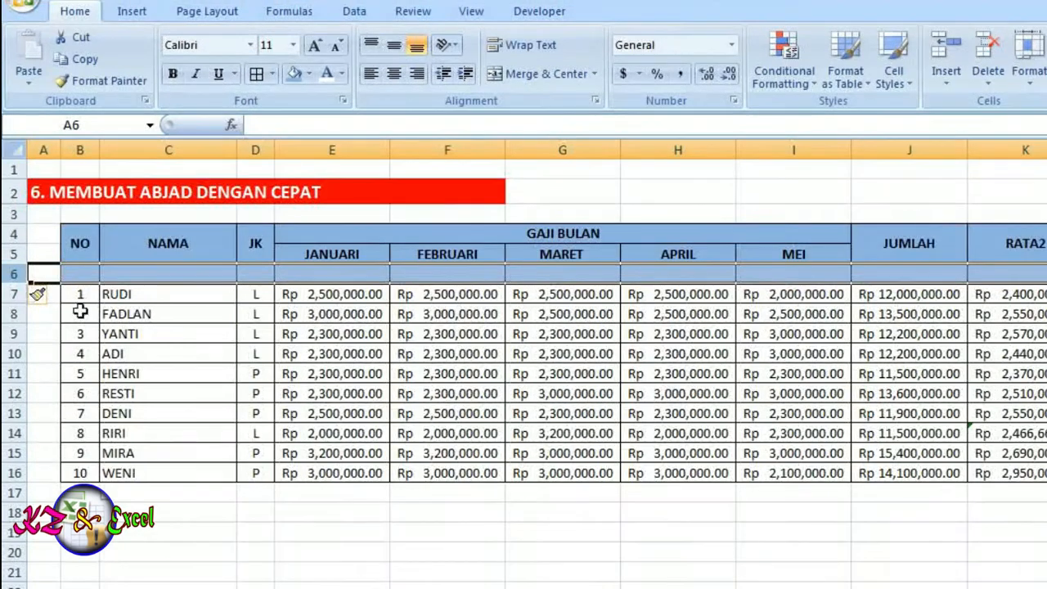
click(78, 280)
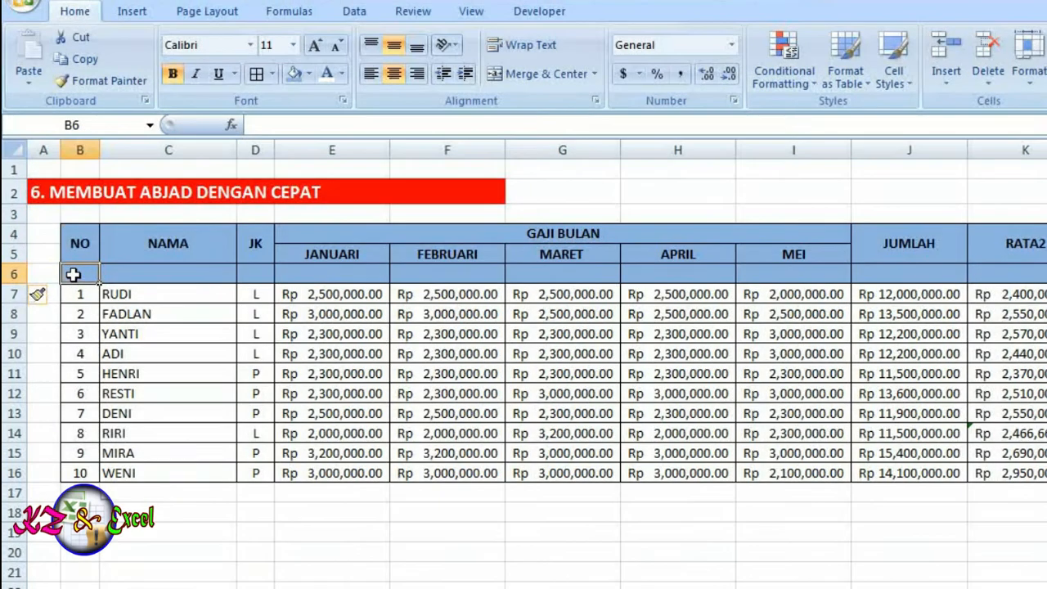
Step: Add filter buttons to the empty row 6 from B6 to K6, below the table header
drag(73, 274, 1032, 273)
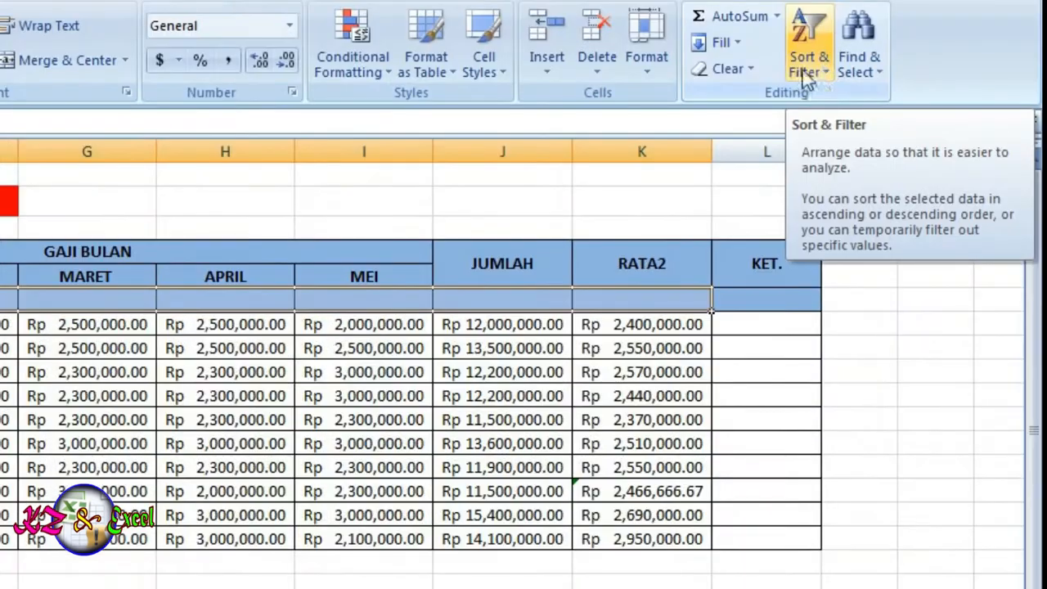
click(826, 76)
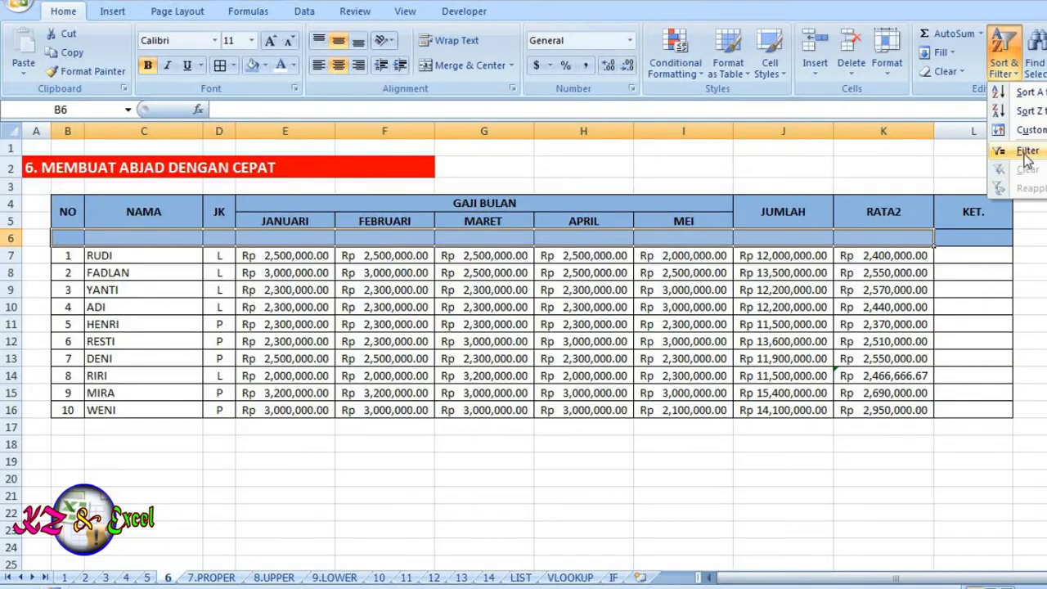
click(1027, 152)
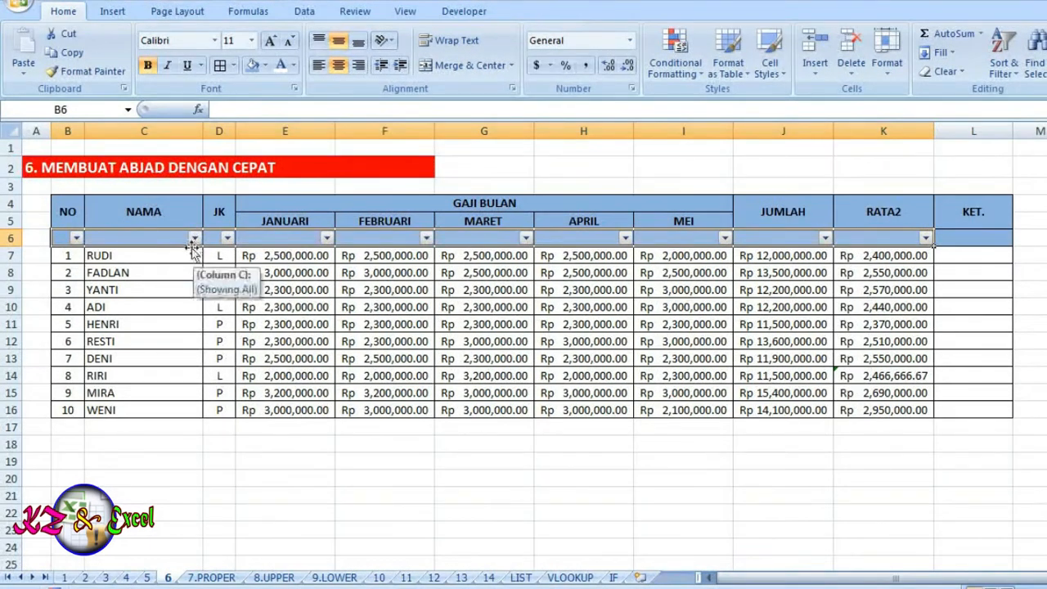
Step: Sort the employee rows alphabetically from A to Z by the NAMA column
click(154, 321)
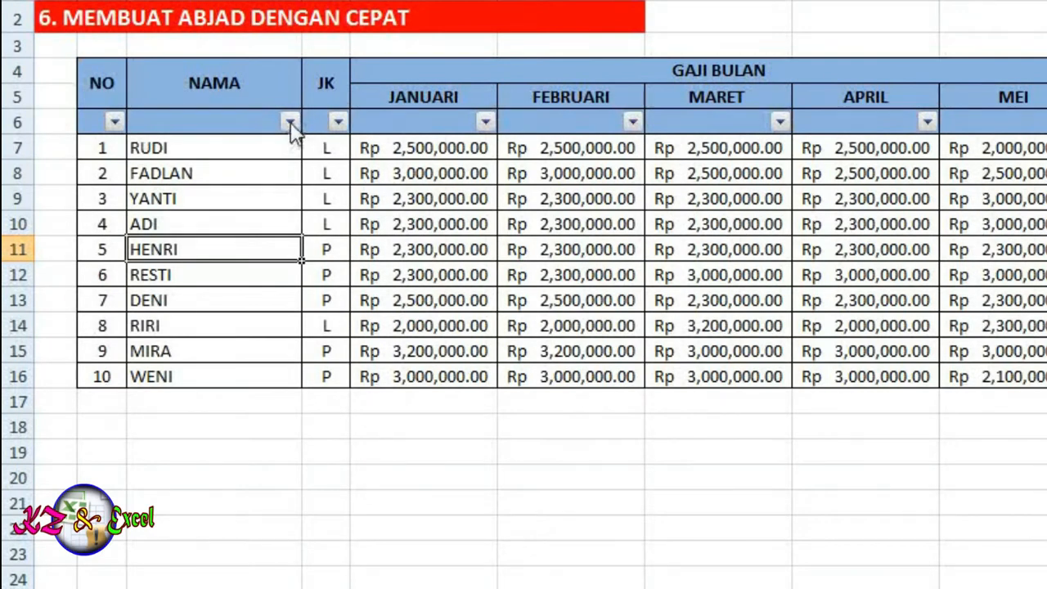
click(290, 123)
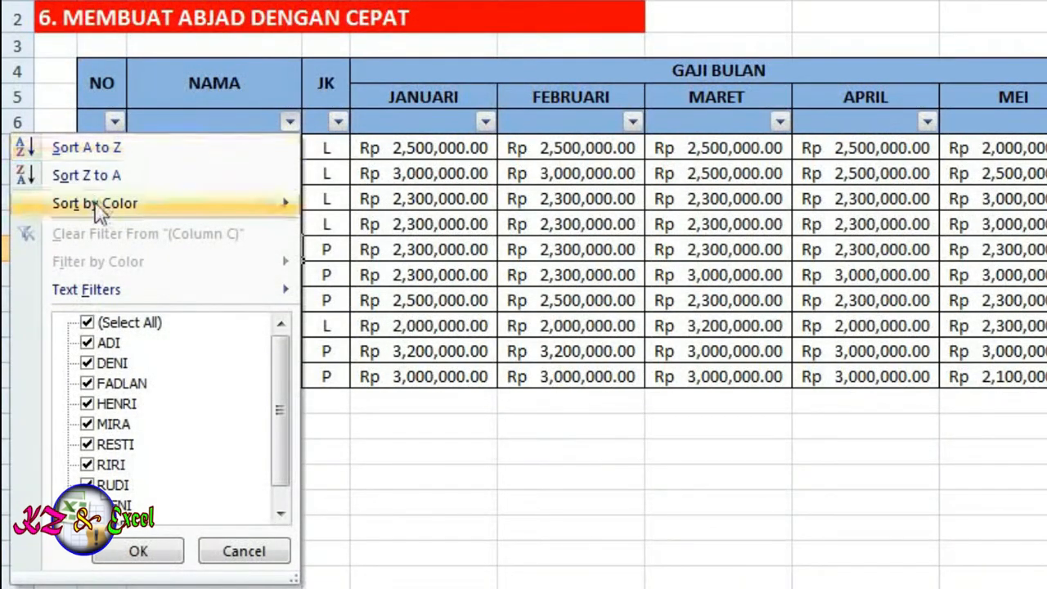
click(131, 152)
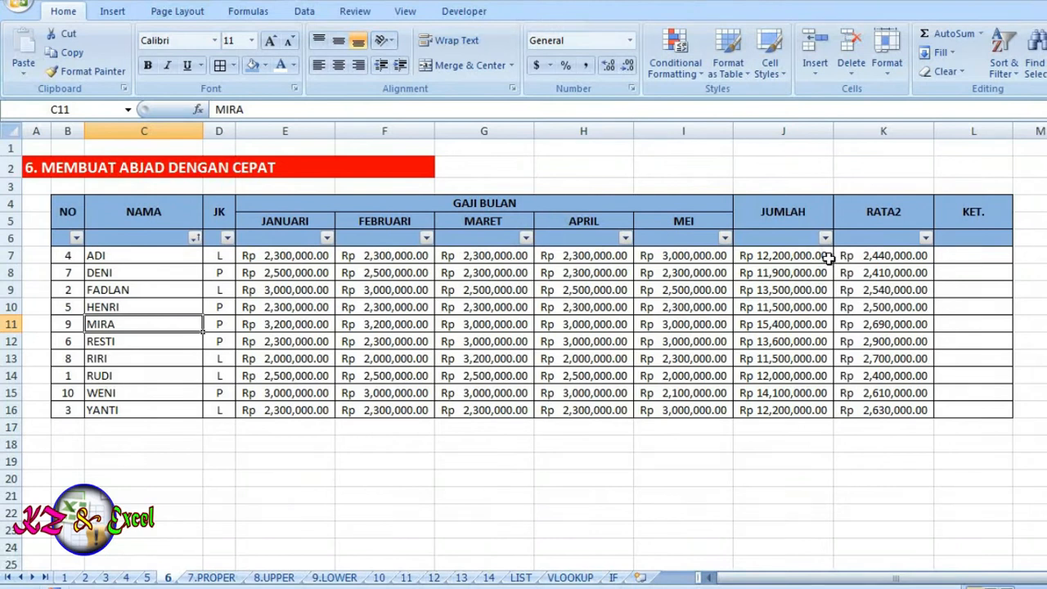
click(211, 343)
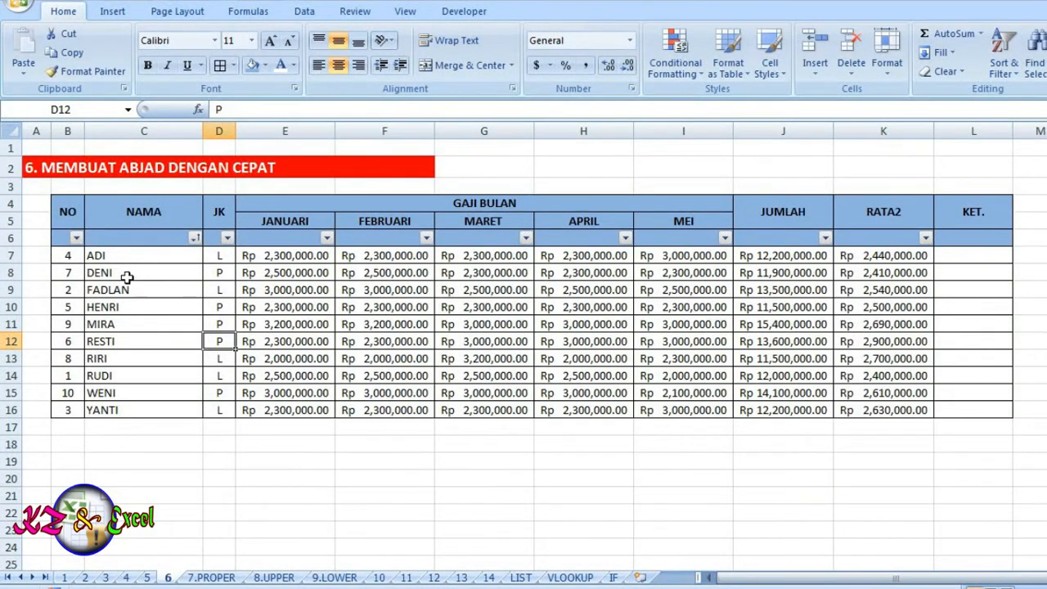
Step: Renumber the NO column by entering 1, 2 and 3 in B7:B9 and continuing the series down to 10 in B16
click(71, 256)
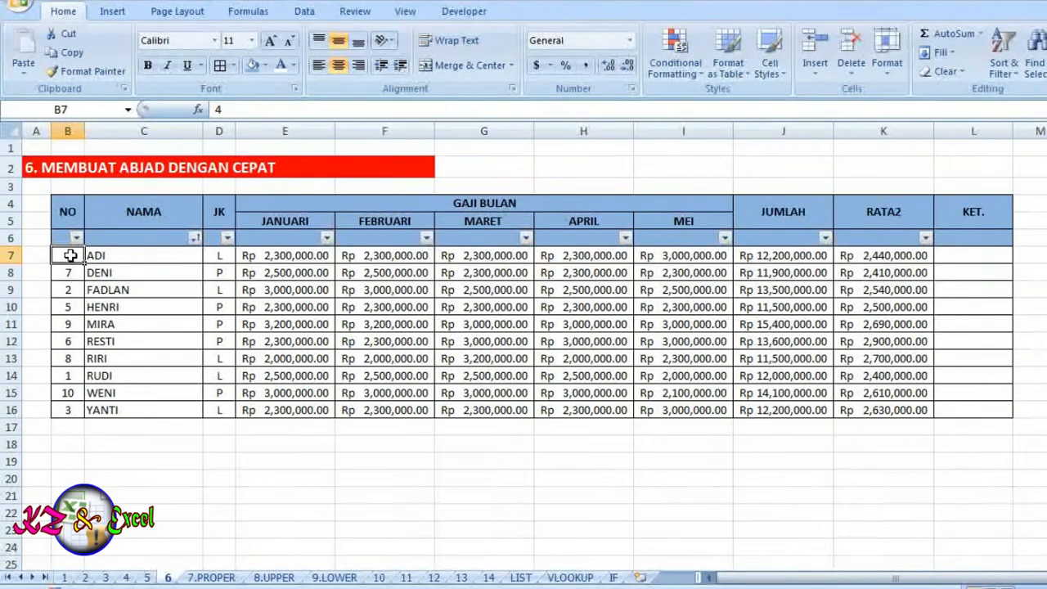
text(1)
click(75, 280)
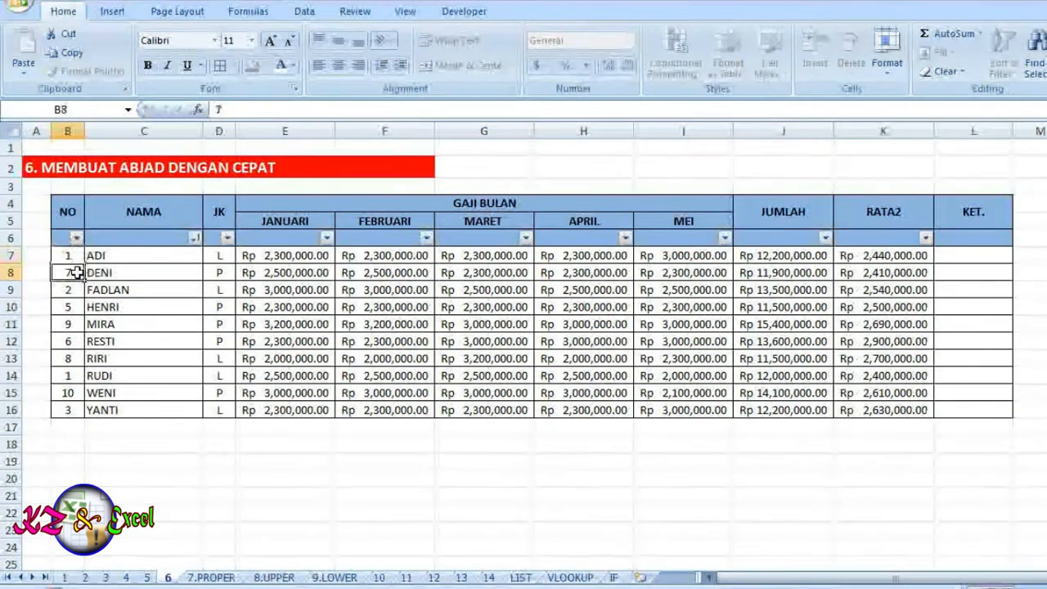
text(2)
click(80, 290)
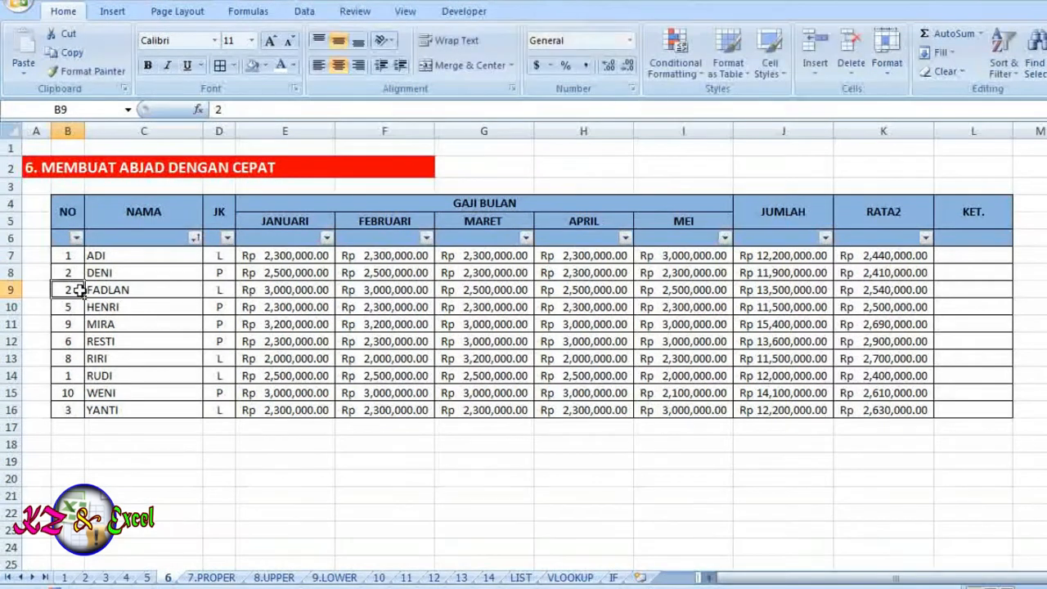
text(3)
drag(63, 252, 84, 418)
click(124, 441)
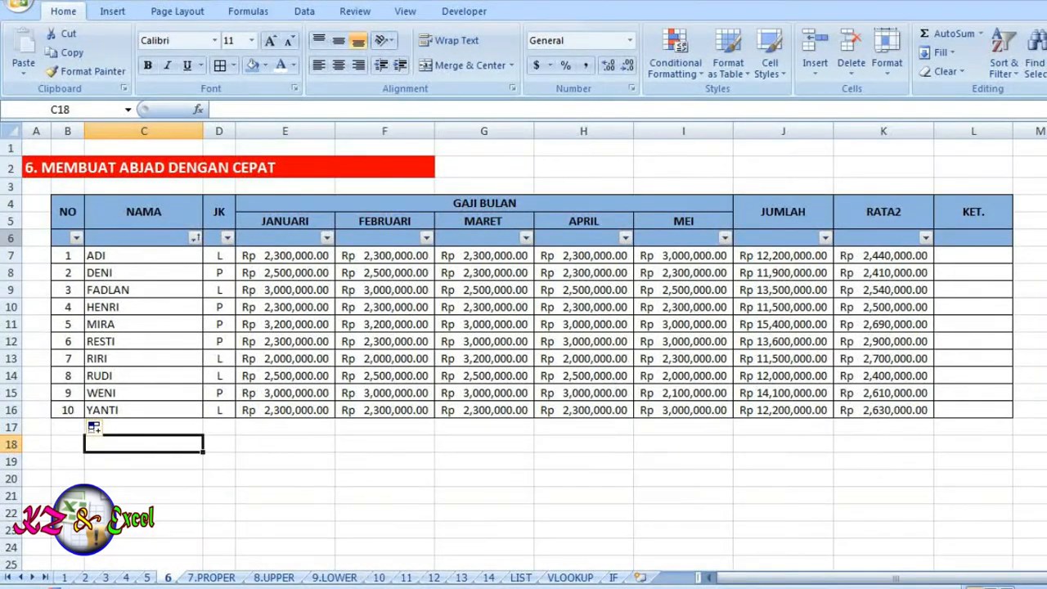
Step: Delete the filter row 6 between the table header and the first employee
click(12, 238)
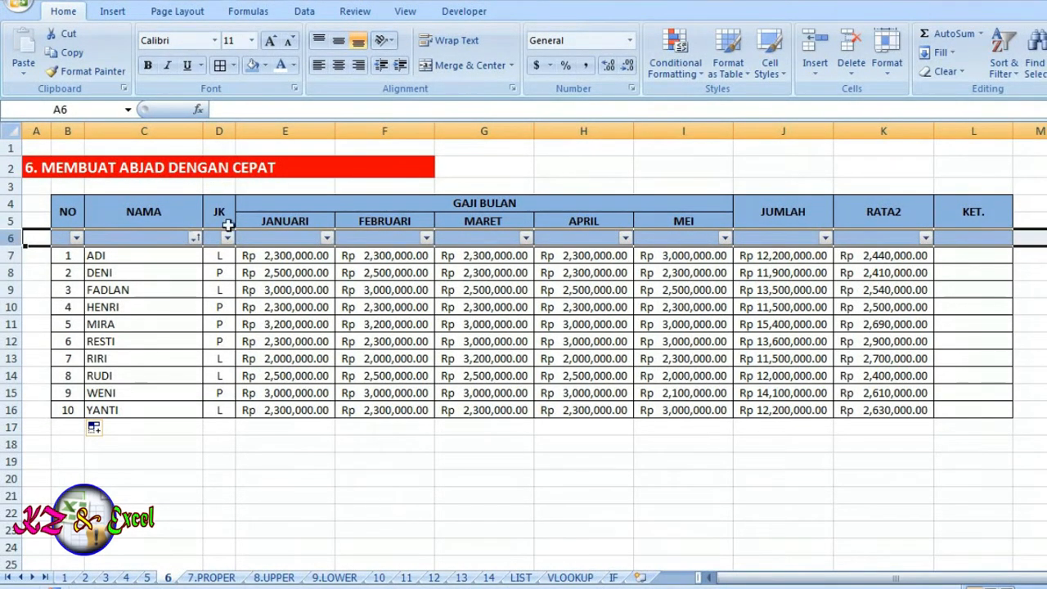
click(855, 43)
click(643, 465)
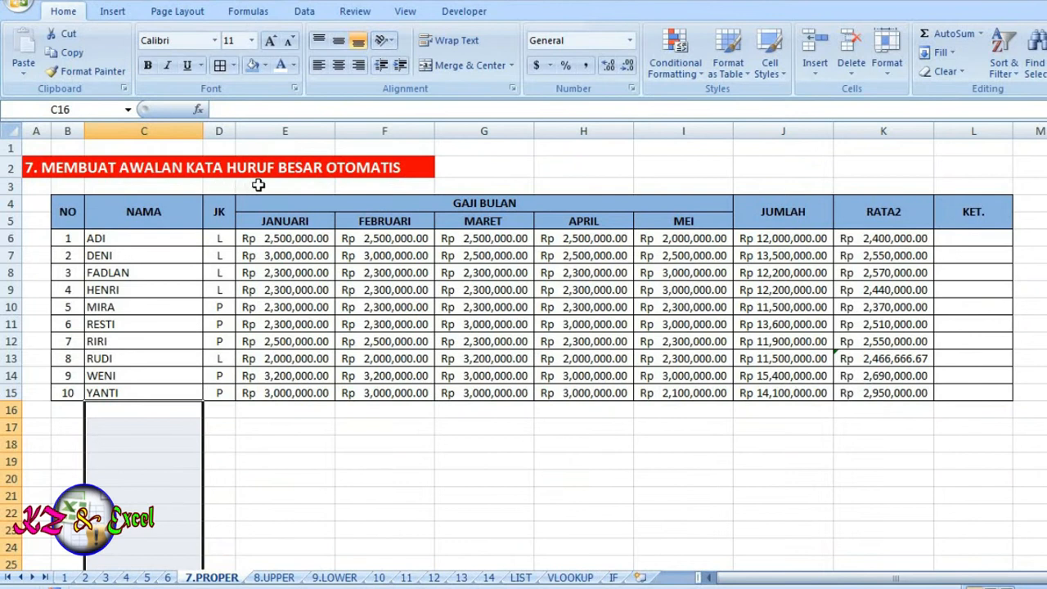
Step: On the 7.PROPER sheet, convert the first employee's name to initial capitals in cell C17 with =PROPER(C6)
click(135, 293)
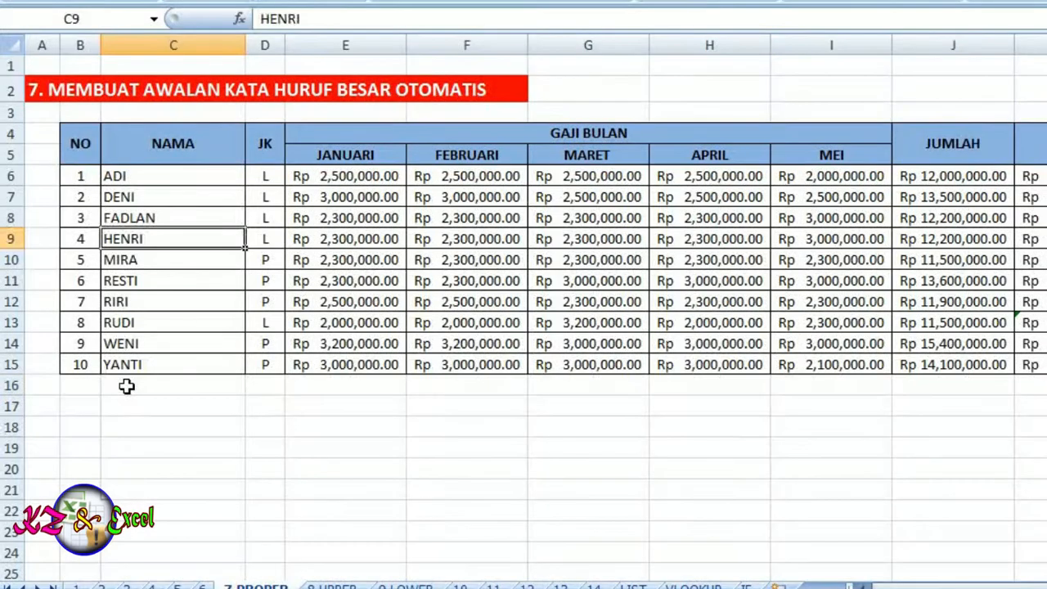
click(108, 410)
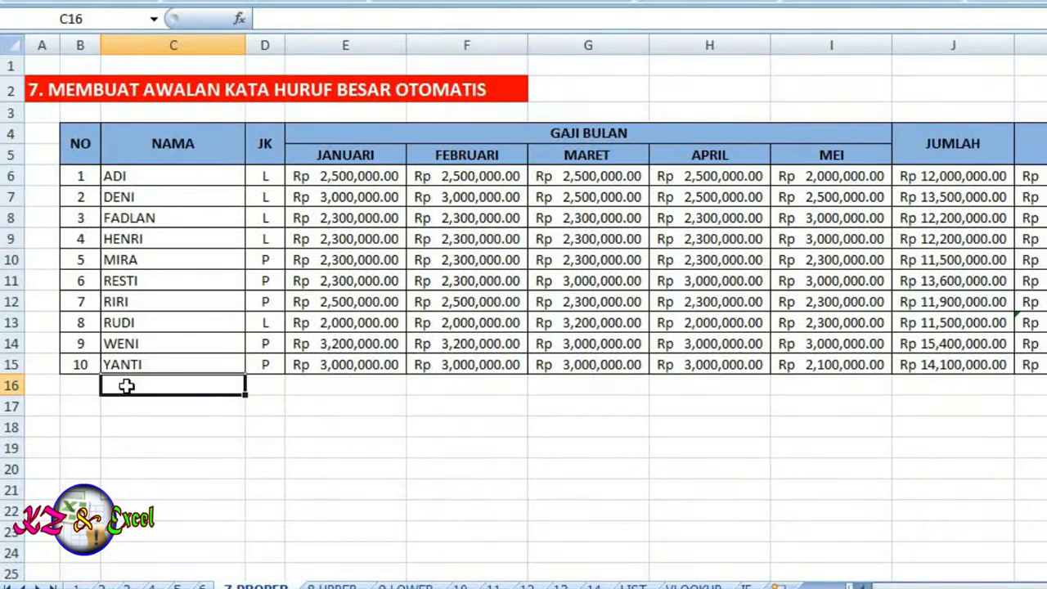
click(124, 403)
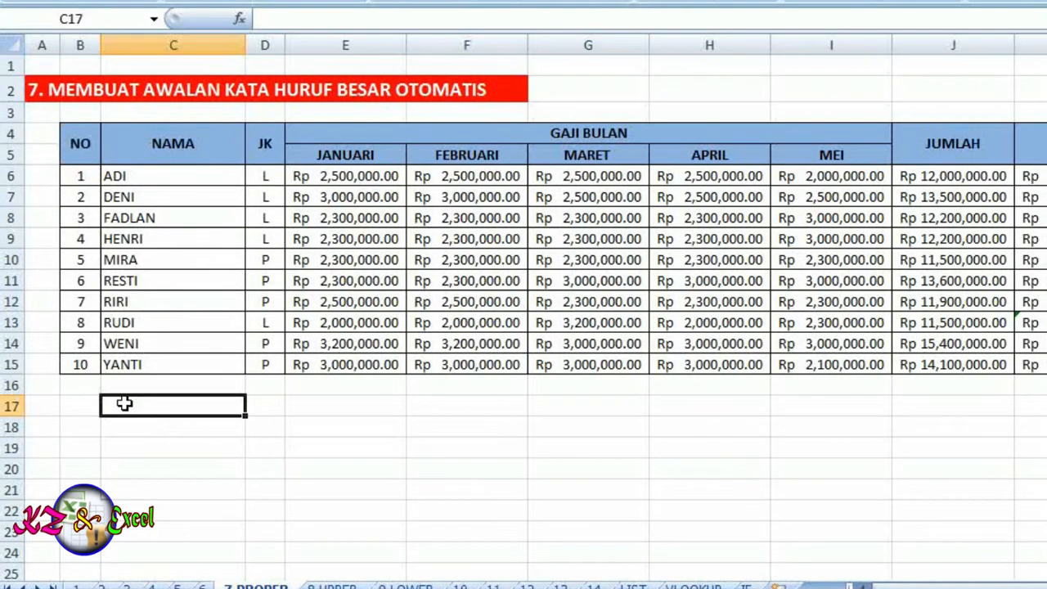
text(=)
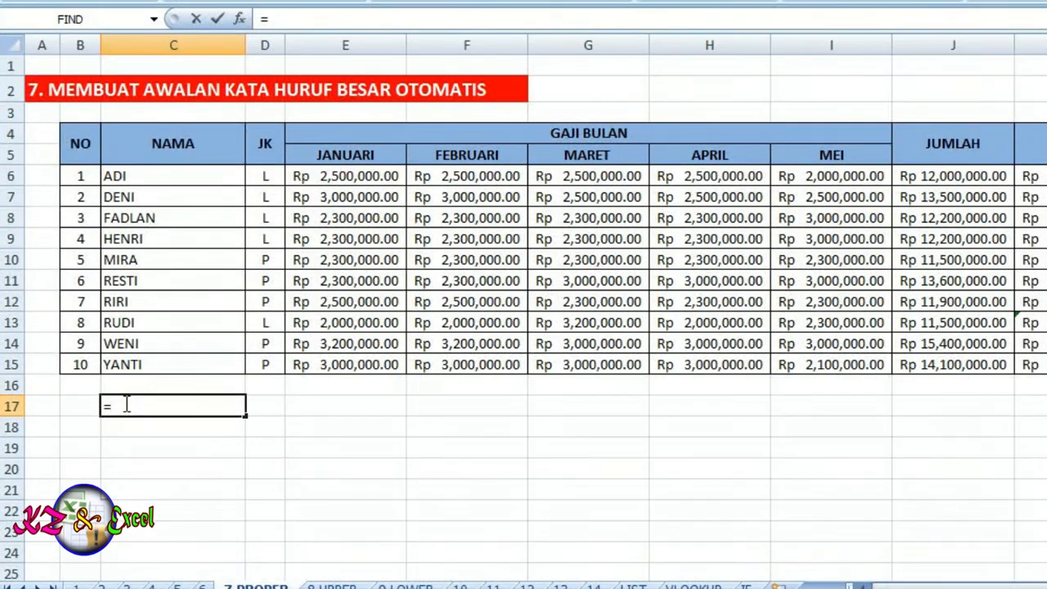
text(PR)
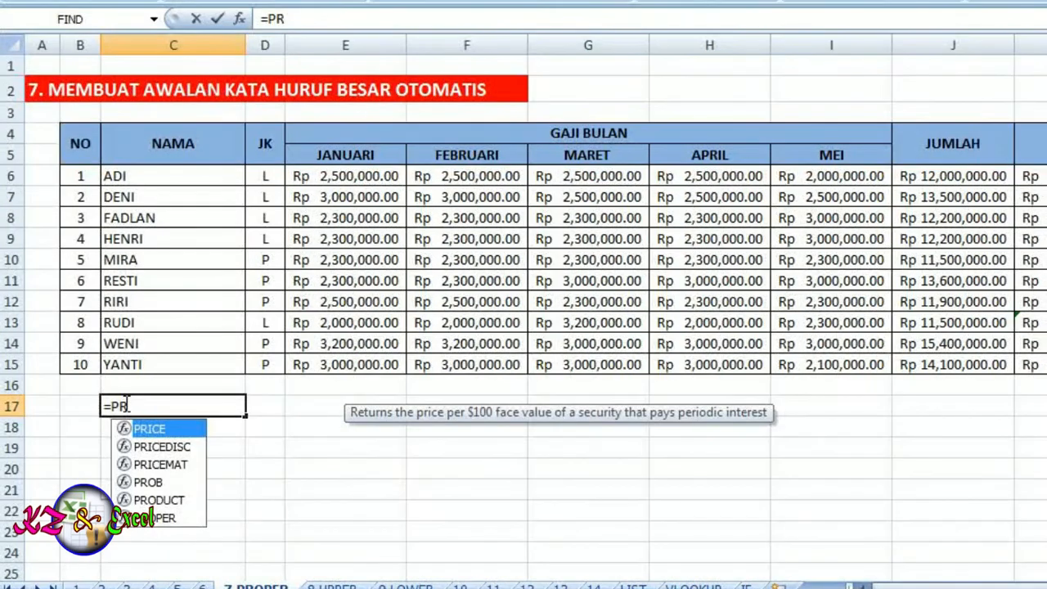
double_click(168, 519)
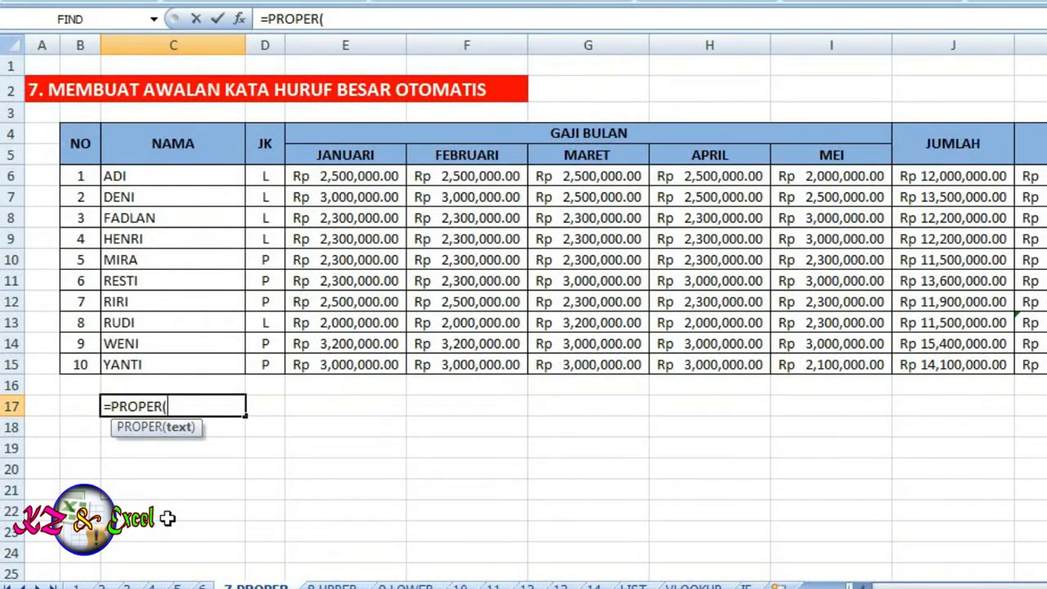
click(171, 177)
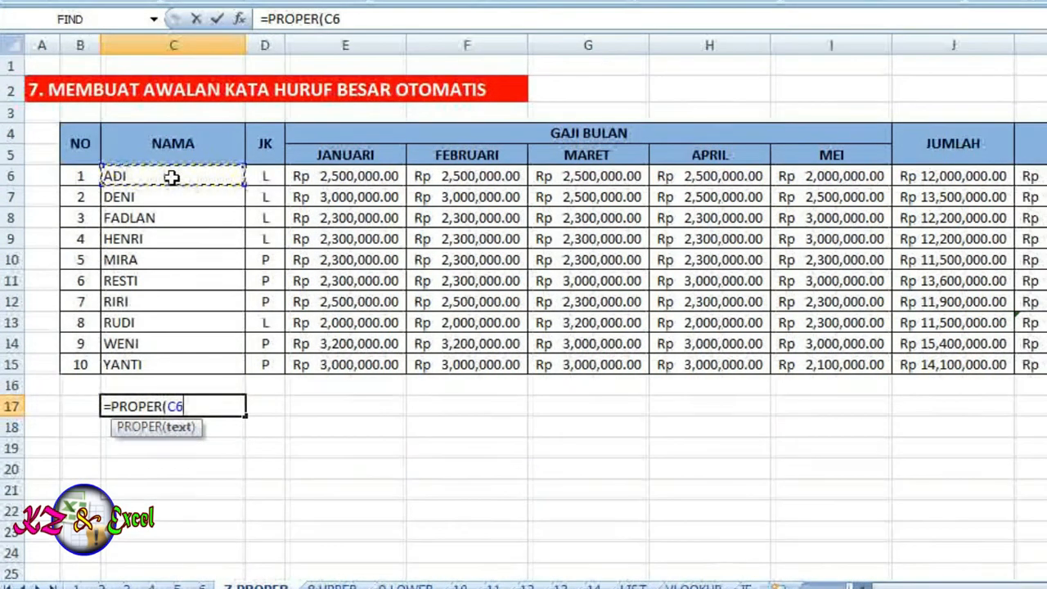
key(Return)
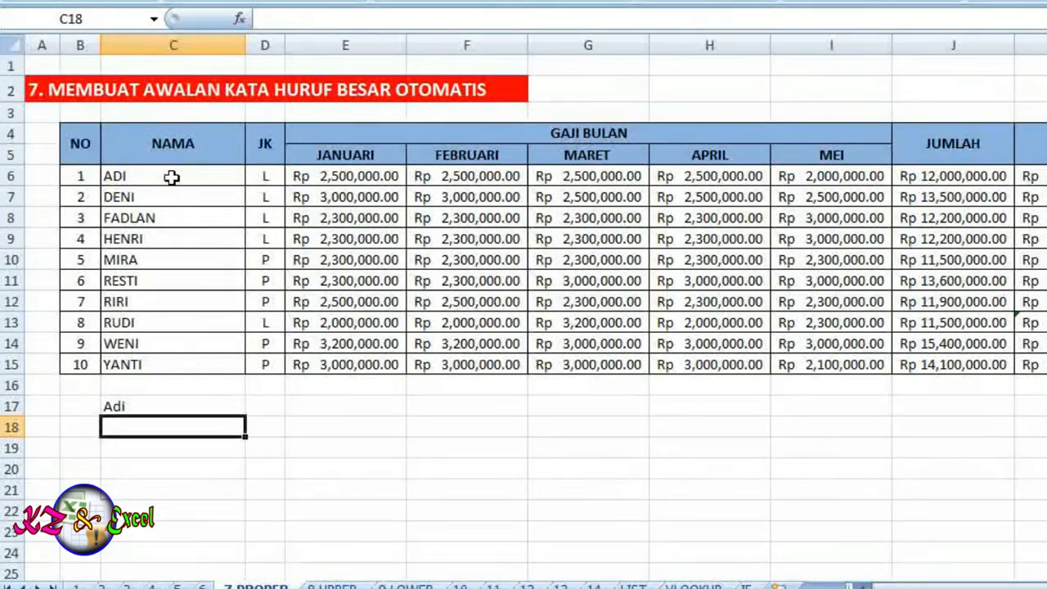
Step: Copy the PROPER formula from C17 down through C27 to convert all the employee names
click(129, 407)
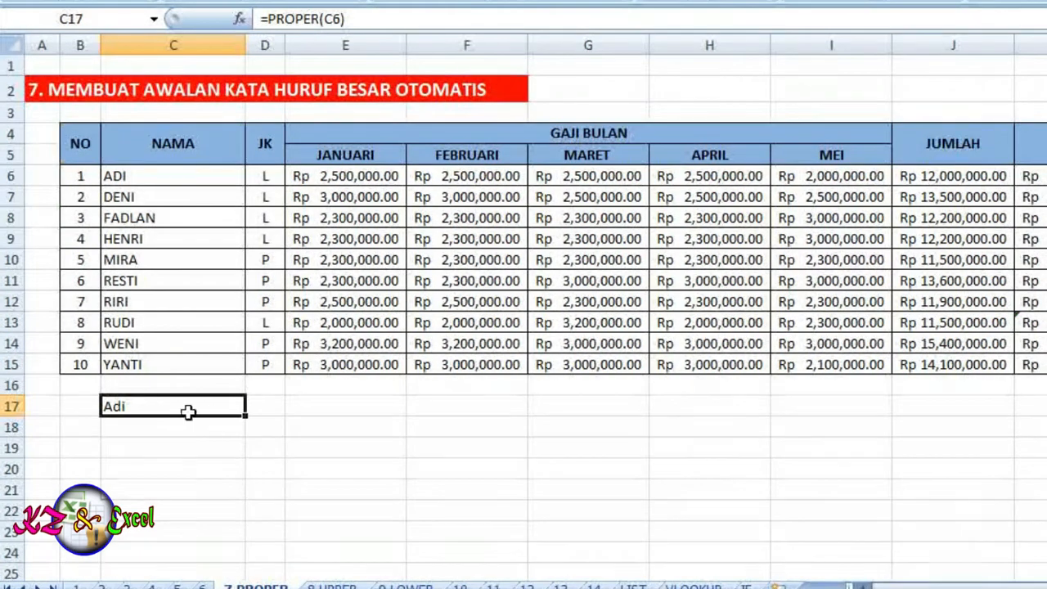
drag(241, 409, 252, 515)
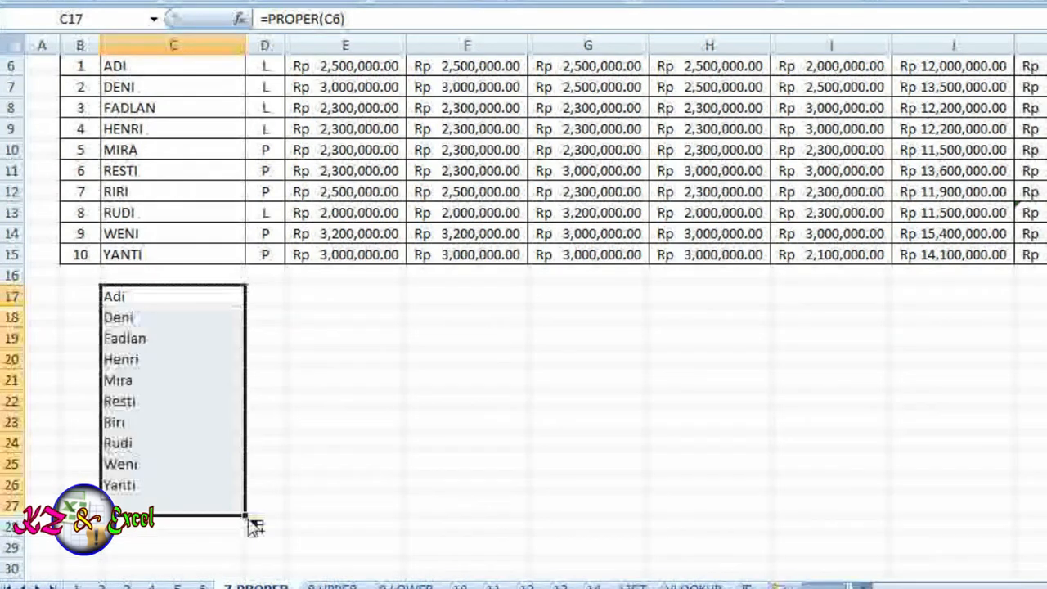
click(213, 421)
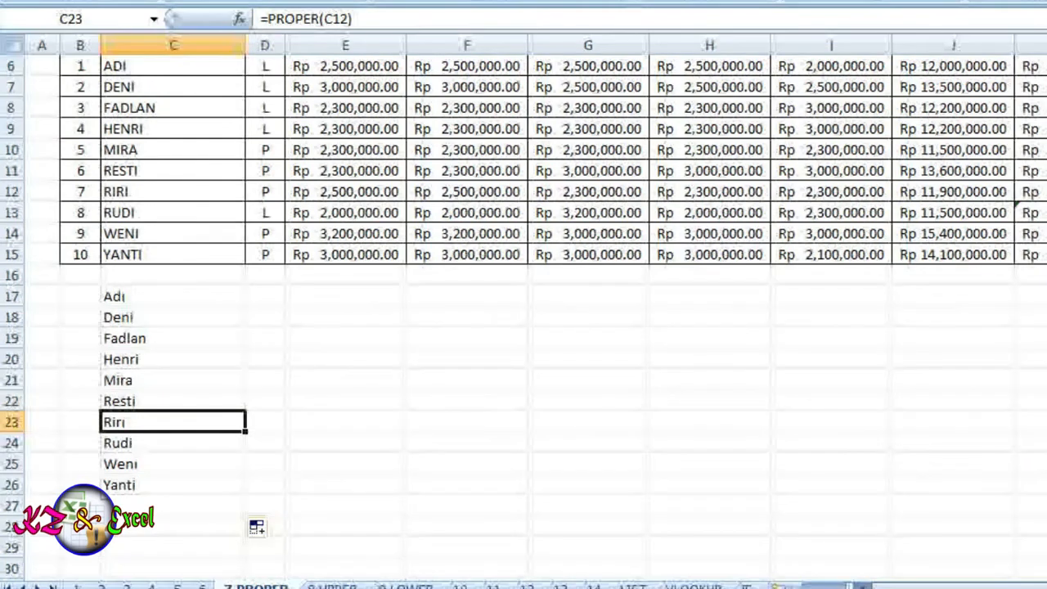
scroll(524, 314, up, 2)
scroll(524, 314, down, 1)
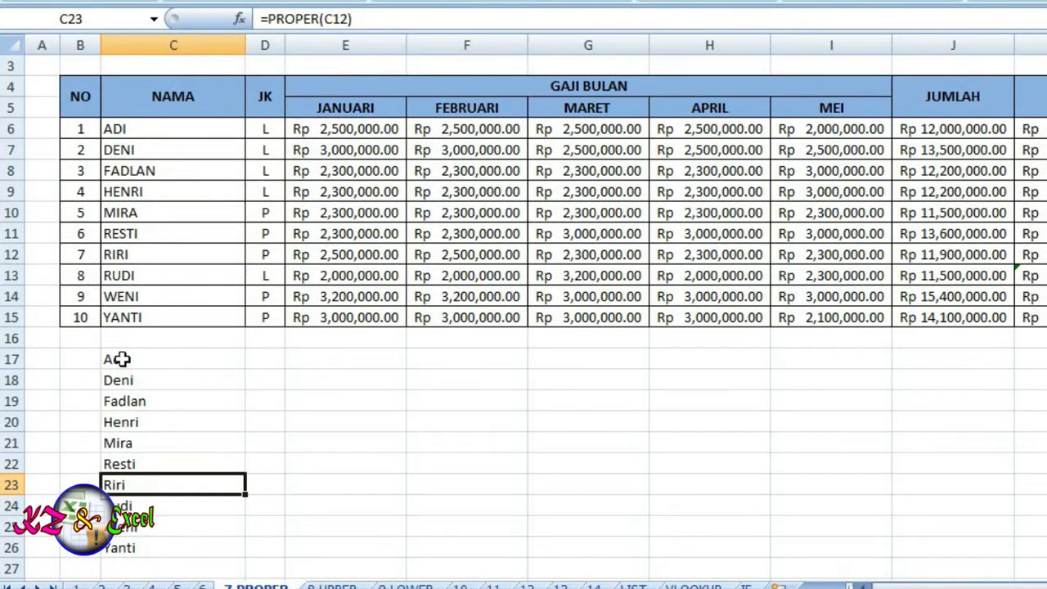
Step: Copy the converted names in C17:C26 and paste them as values over the NAMA column from C6, then check the pasted cells
drag(109, 358, 110, 546)
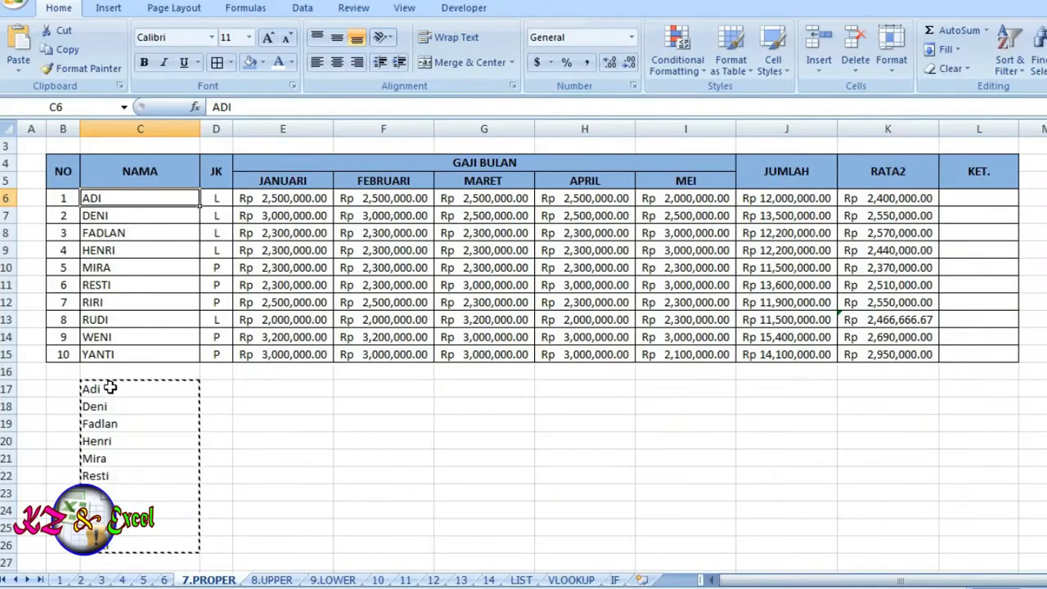
click(106, 391)
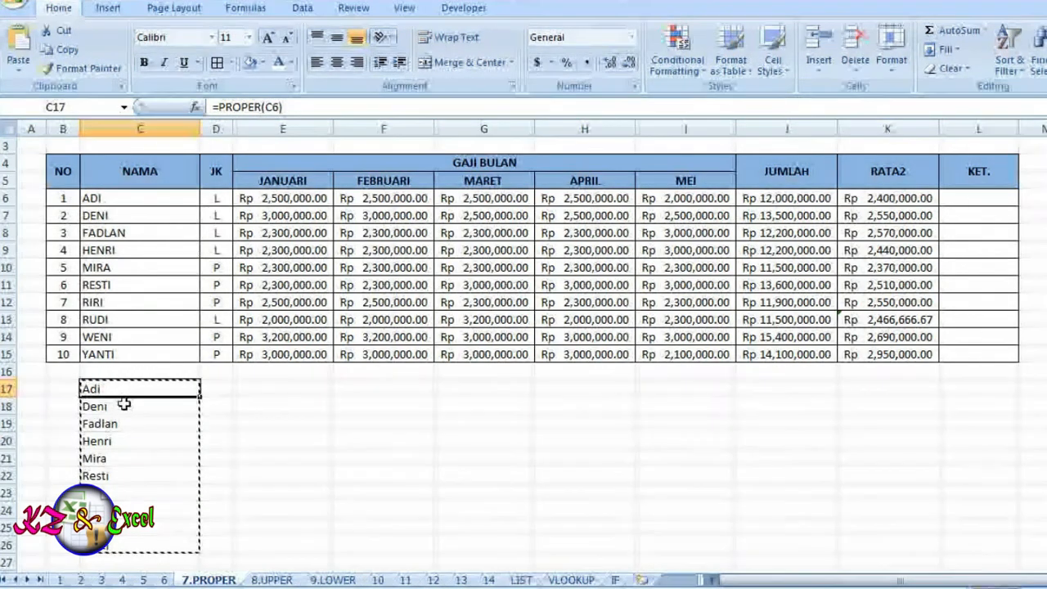
drag(89, 388, 90, 544)
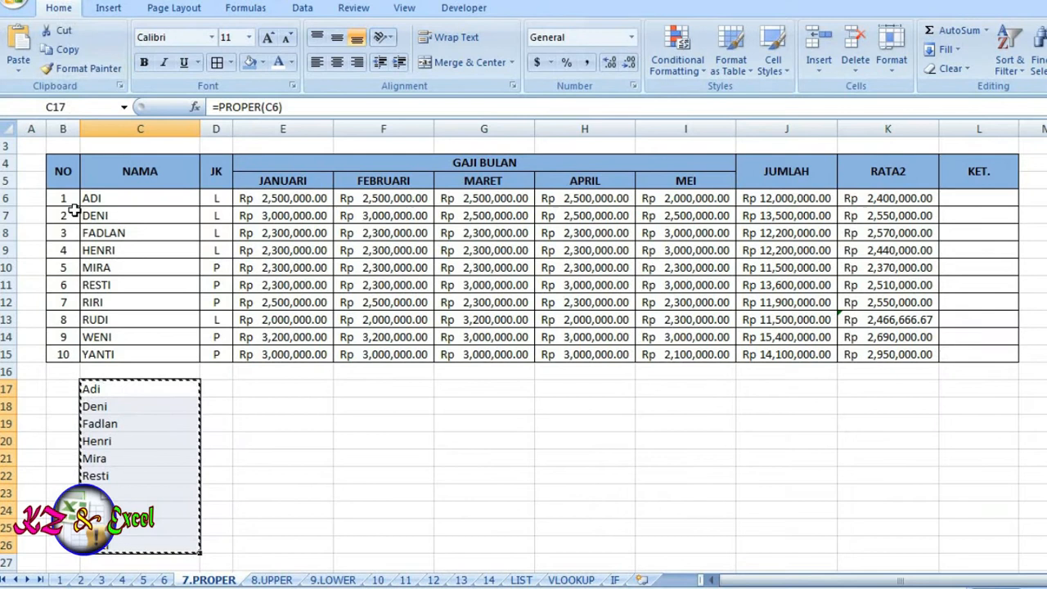
click(65, 51)
click(92, 198)
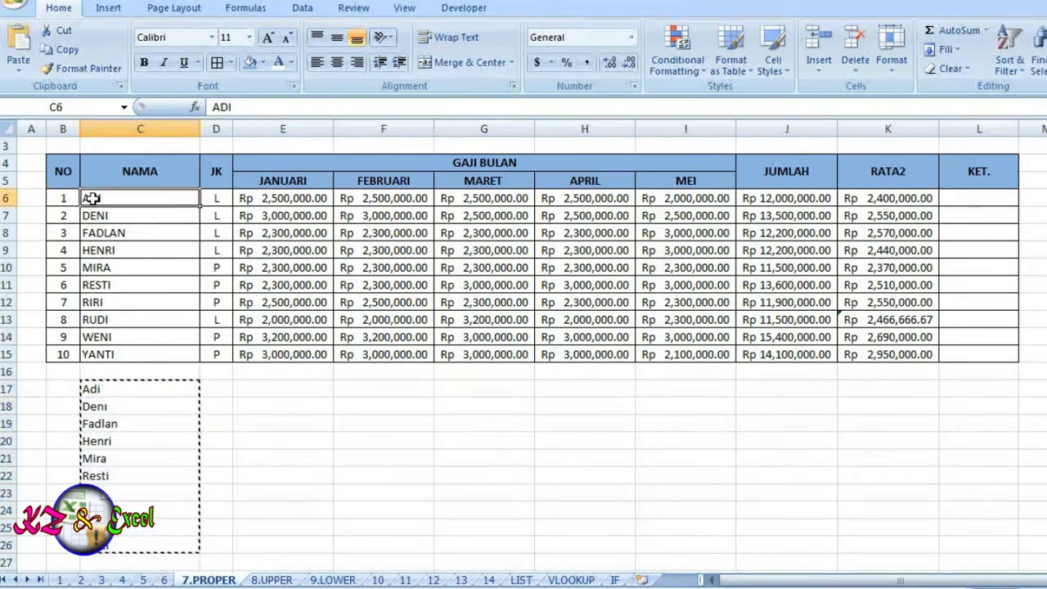
click(21, 73)
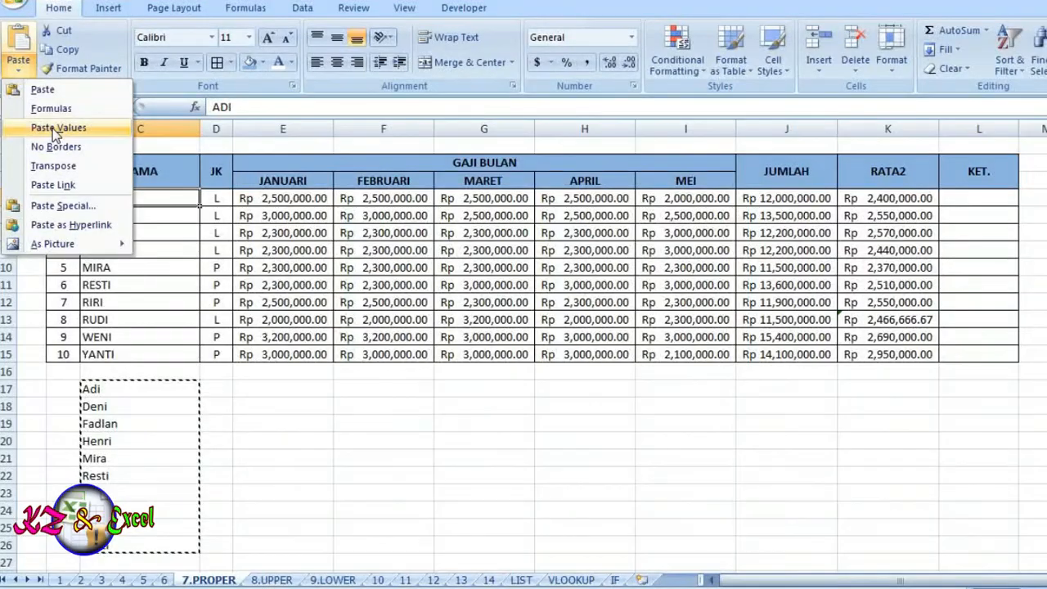
click(54, 131)
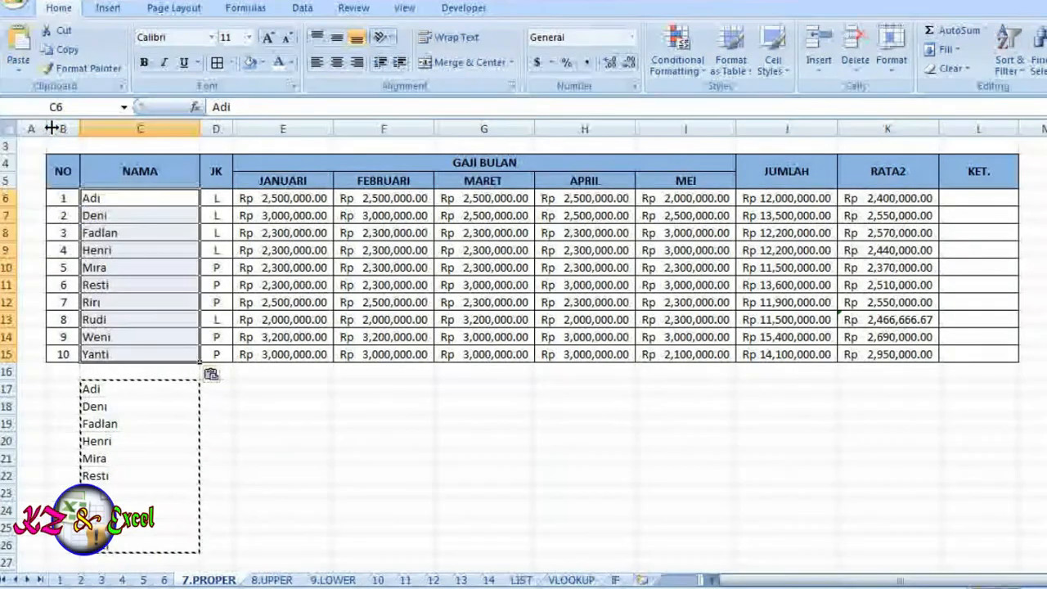
click(152, 302)
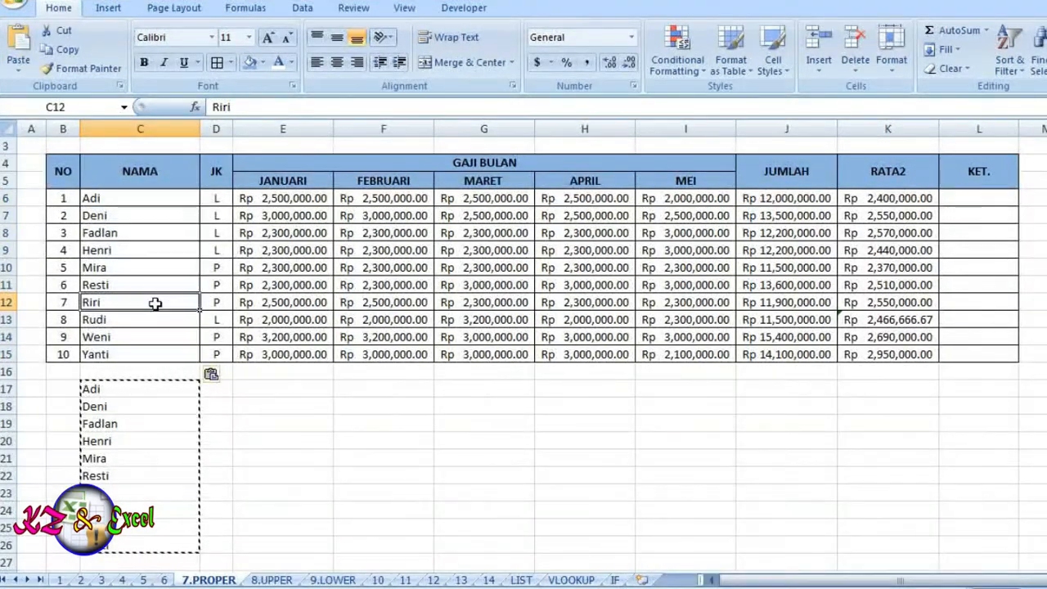
click(118, 201)
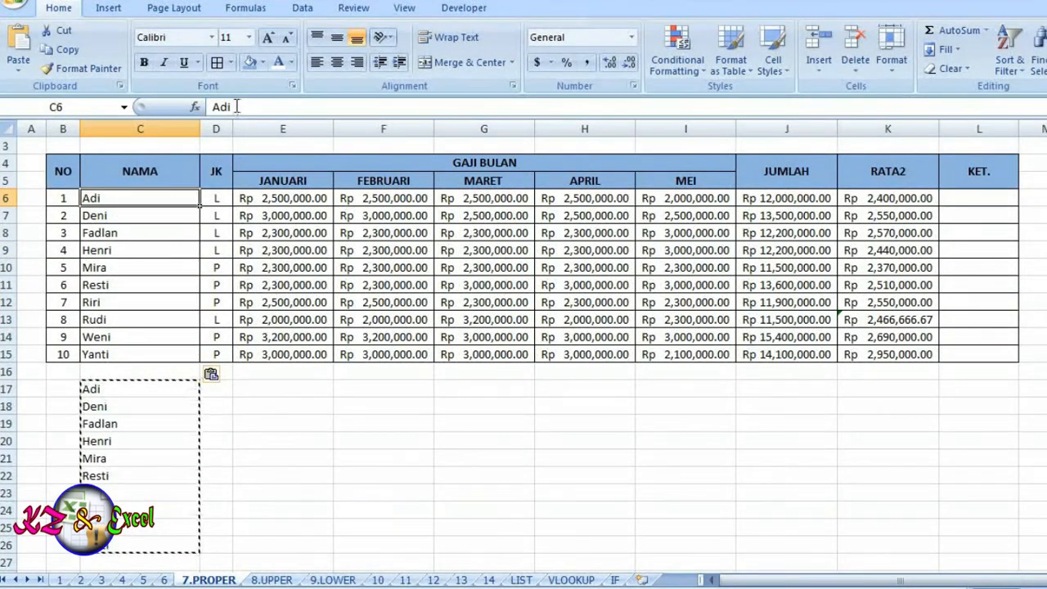
click(131, 214)
click(140, 320)
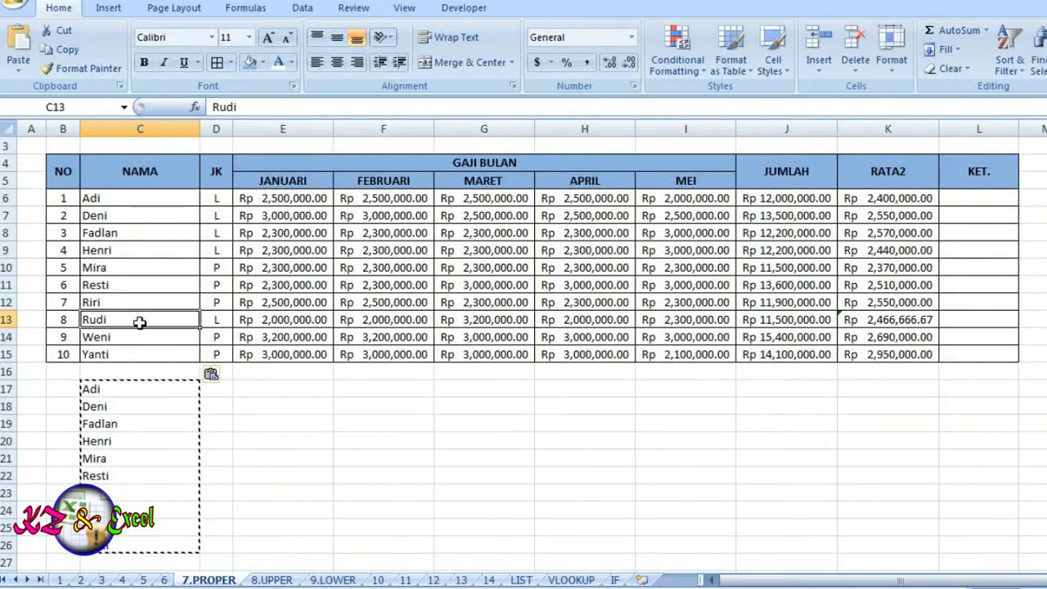
Step: Delete rows 17 to 26 holding the PROPER helper names below the salary table
drag(7, 390, 7, 546)
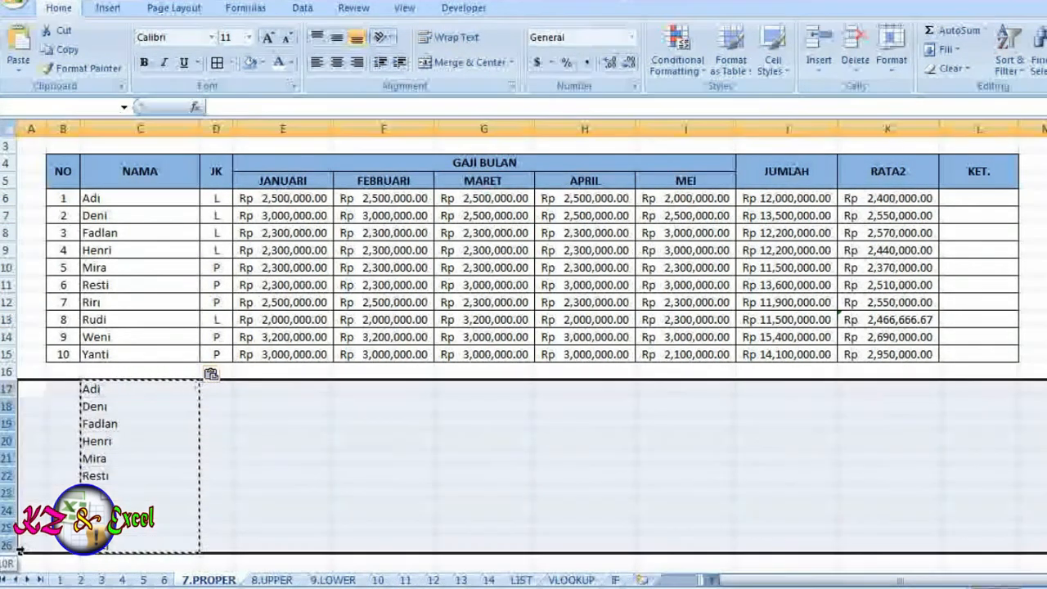
click(855, 49)
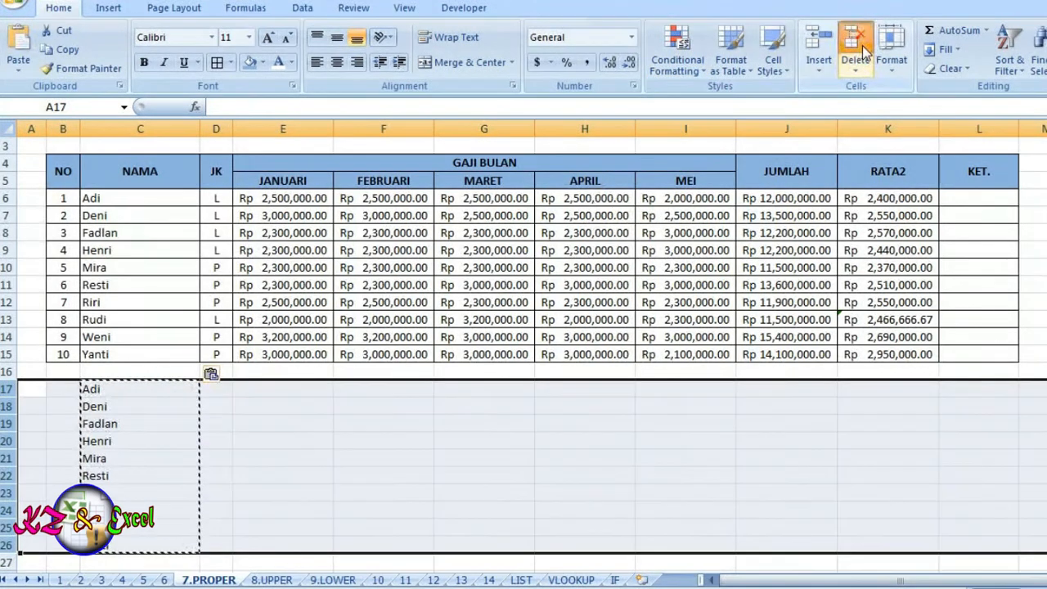
click(489, 489)
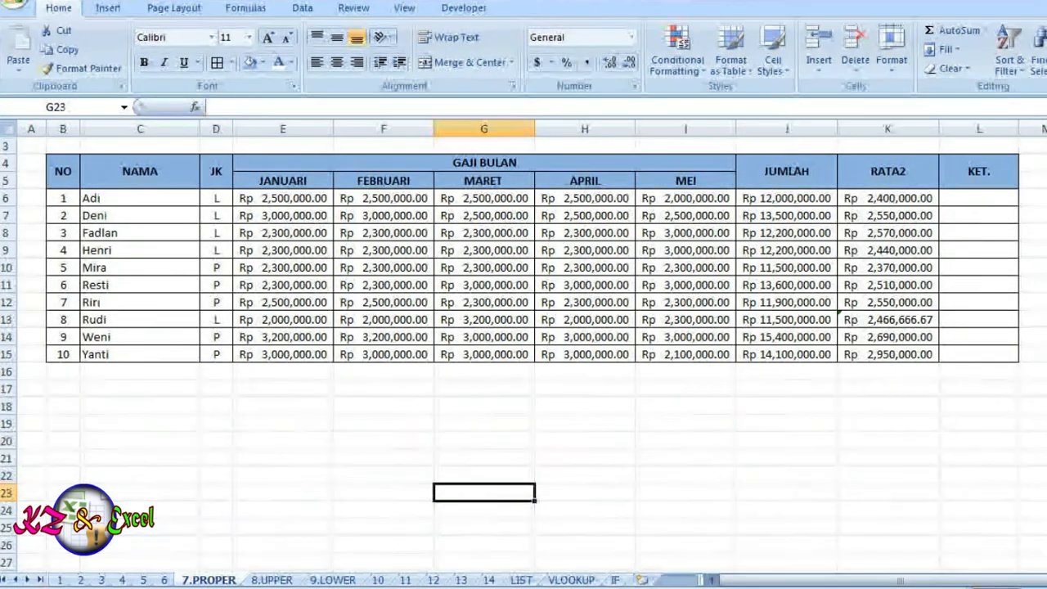
scroll(523, 278, up, 1)
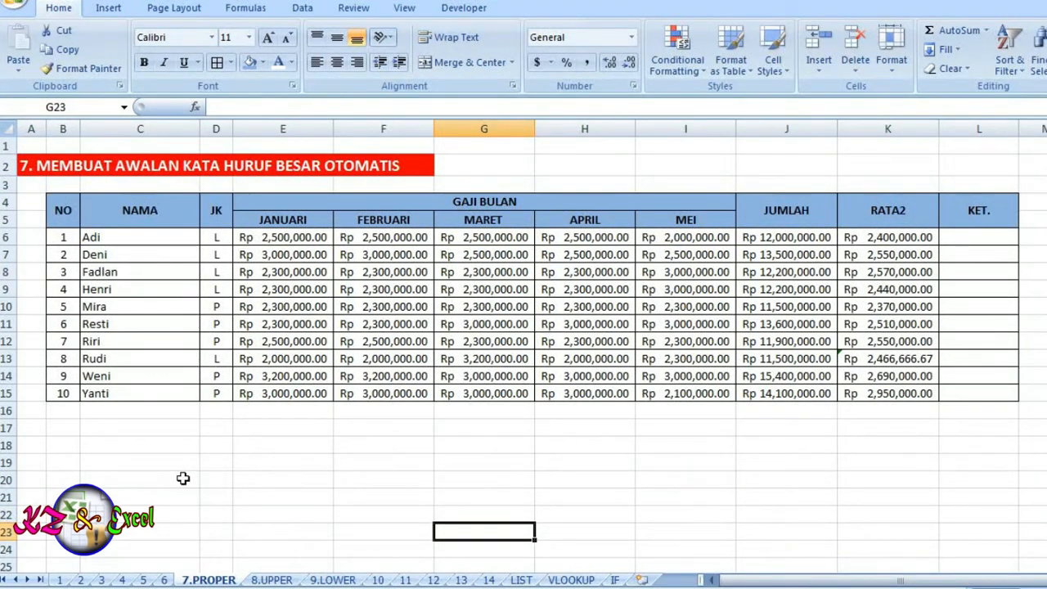
Step: On the 8.UPPER sheet, retype the last four employee names in C12:C15 entirely in lowercase
click(270, 581)
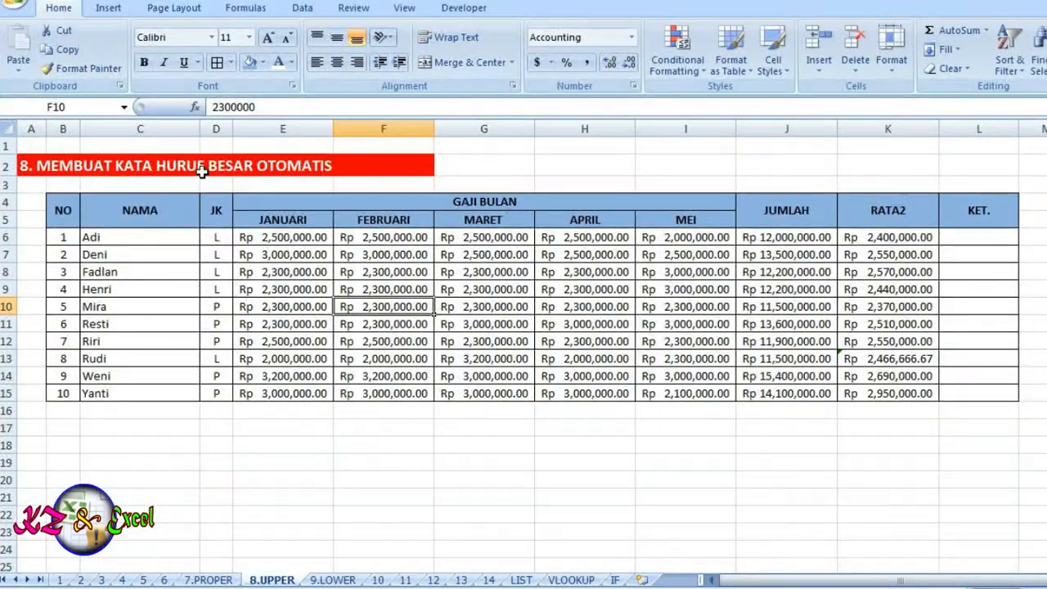
click(94, 235)
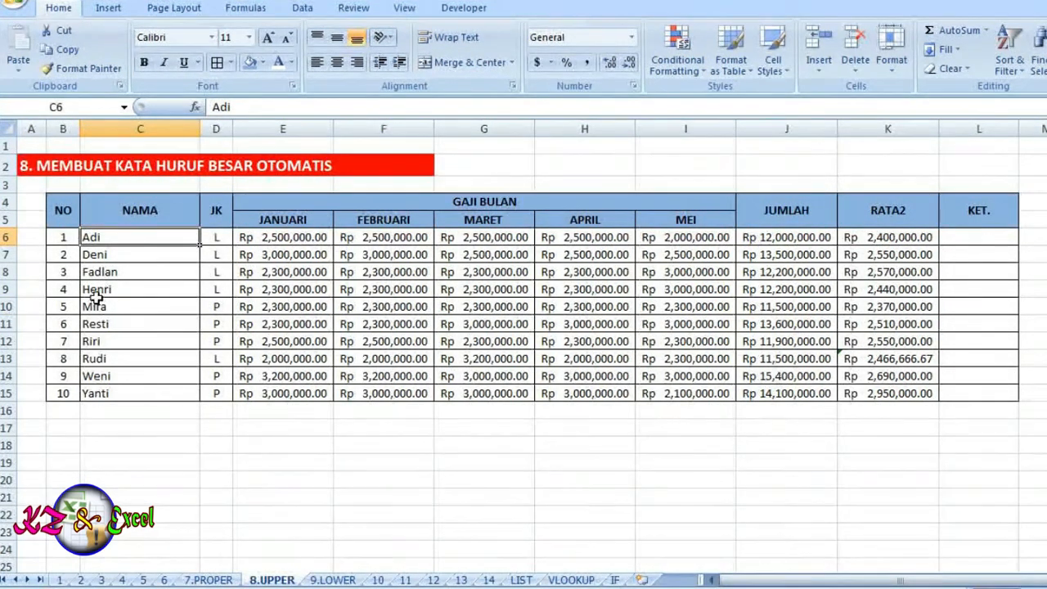
click(90, 341)
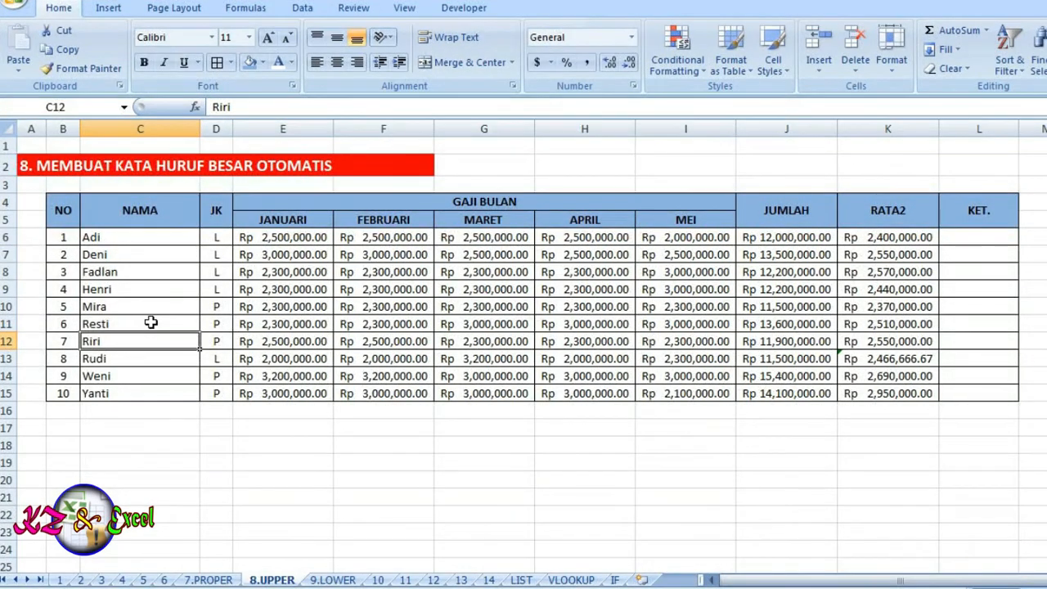
text(RIR)
text(riri)
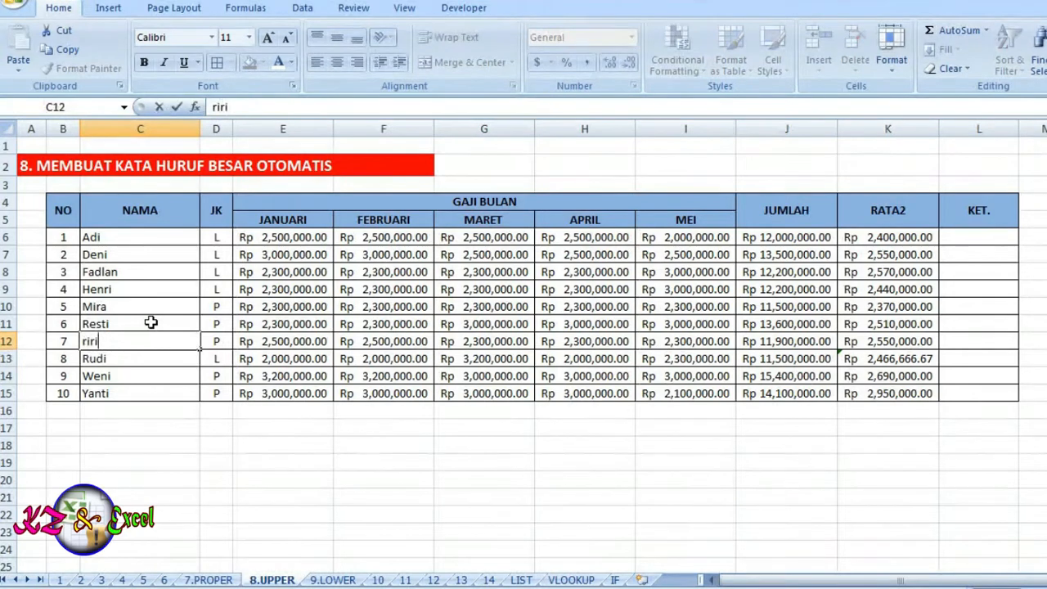
key(Return)
text(rudi)
key(Return)
text(weni)
key(Return)
text(y)
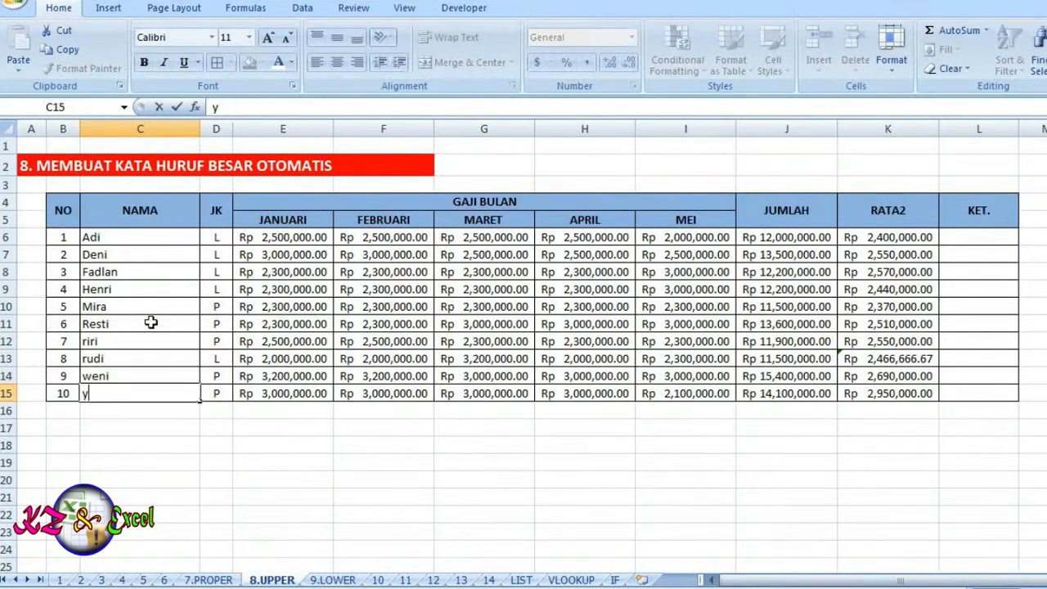
text(anti)
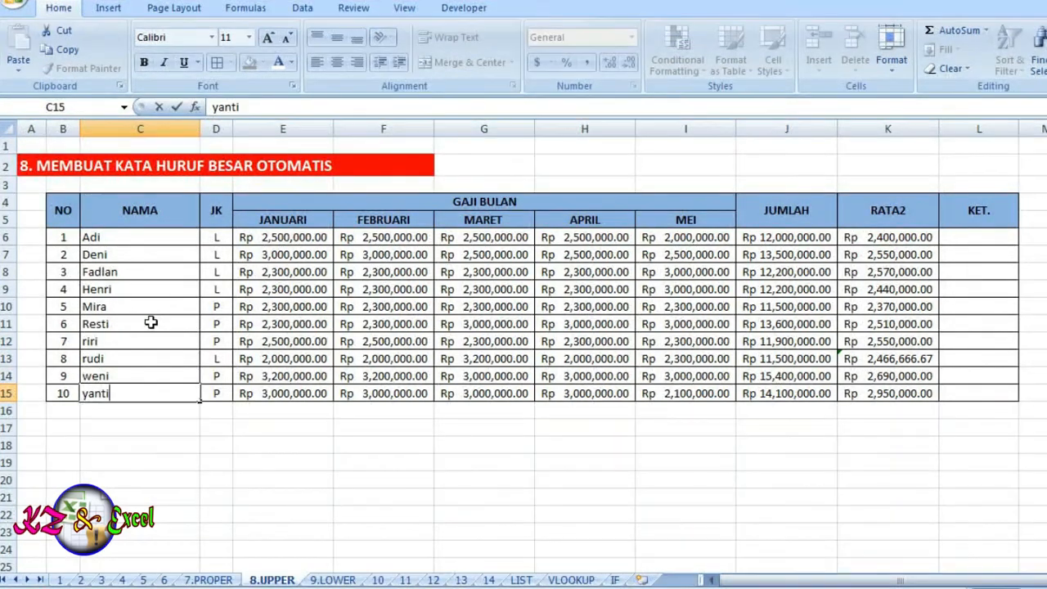
click(168, 452)
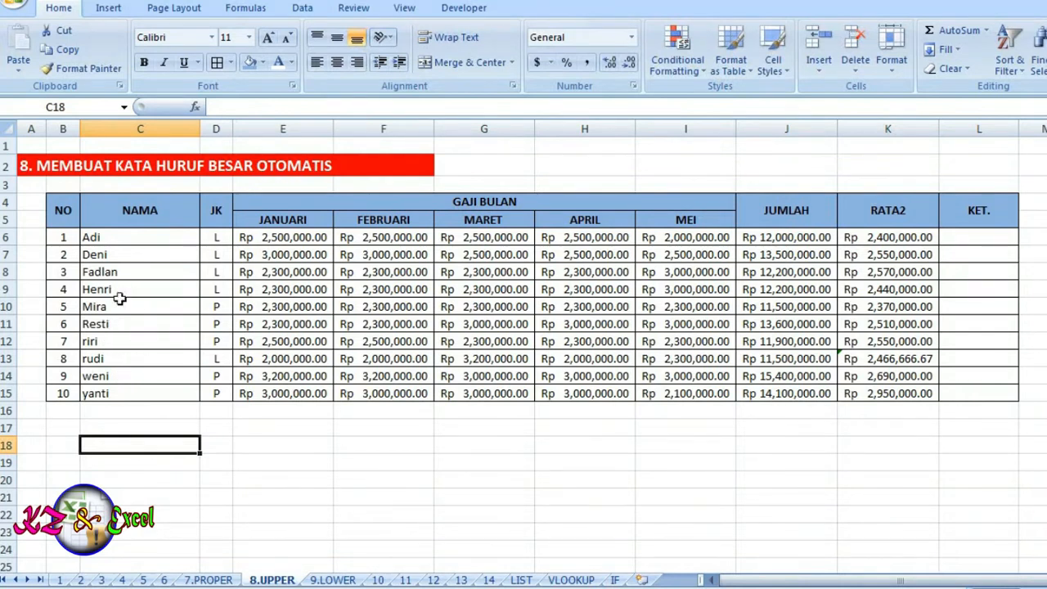
Step: Convert the first employee's name to all capitals in cell C17 with =UPPER(C6)
click(109, 428)
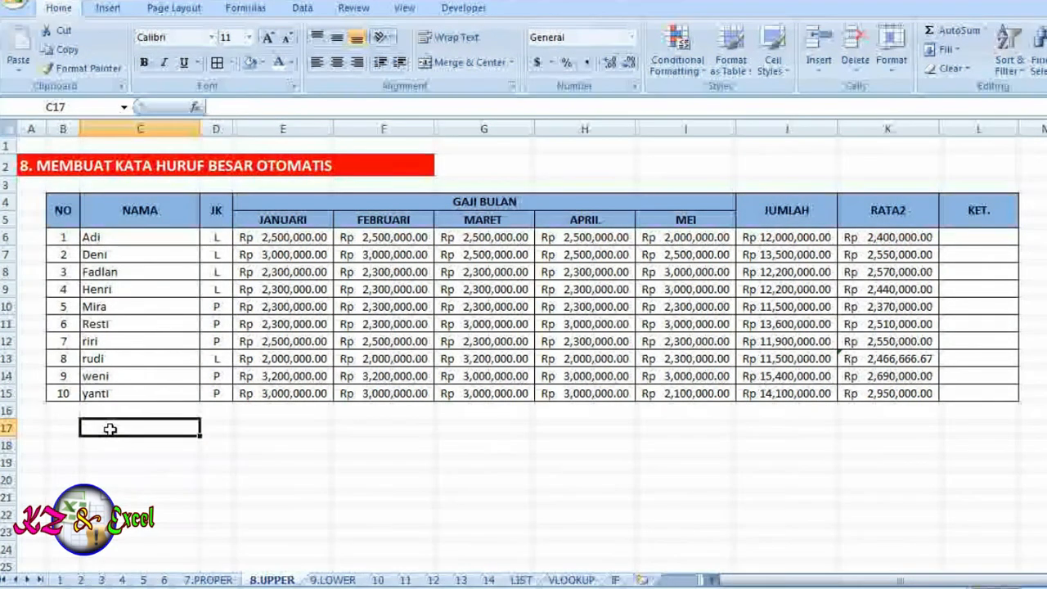
text(=)
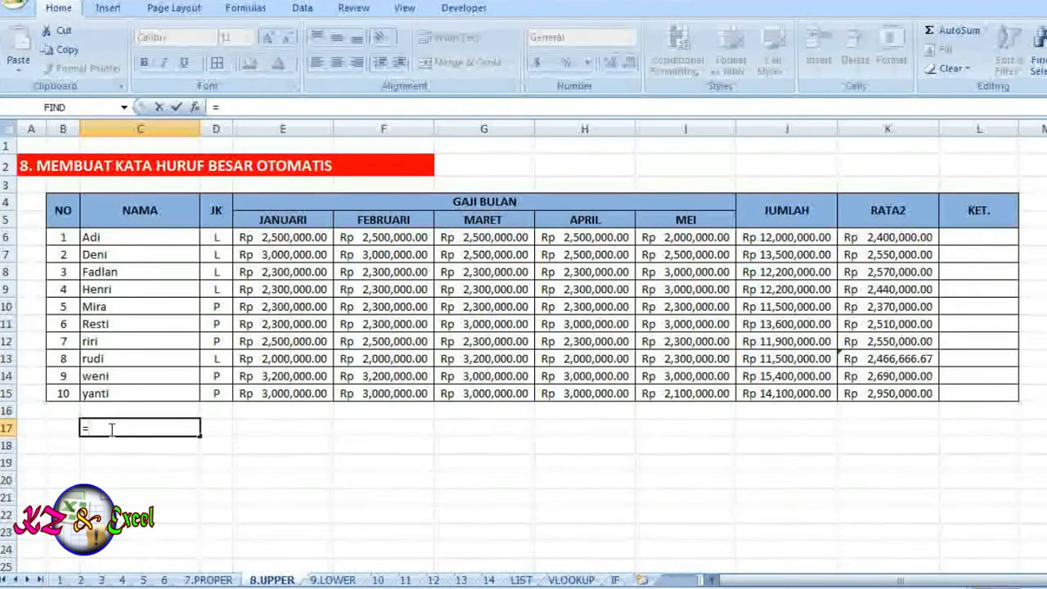
text(up)
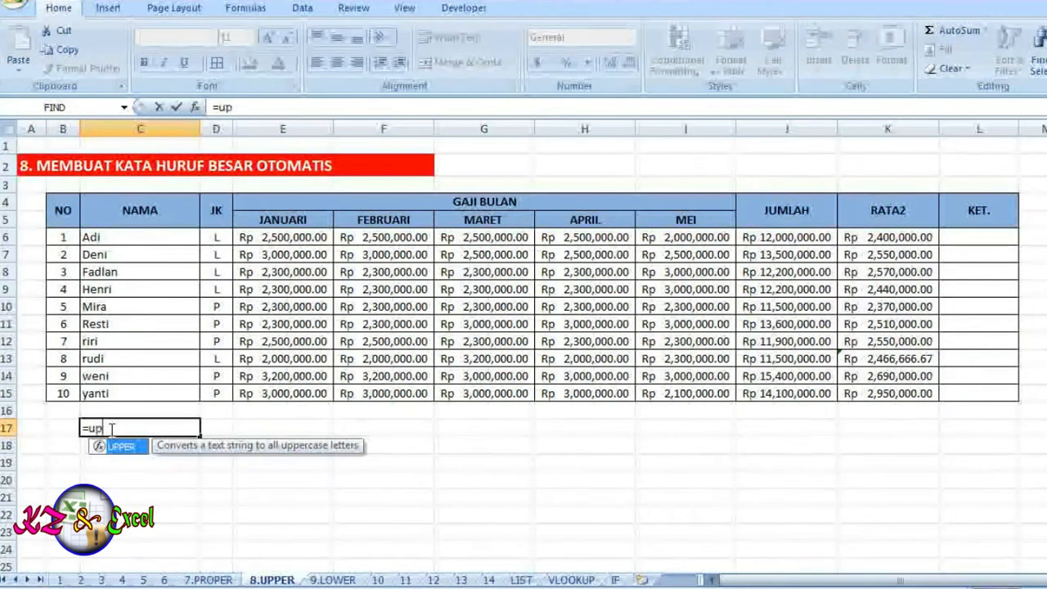
double_click(131, 448)
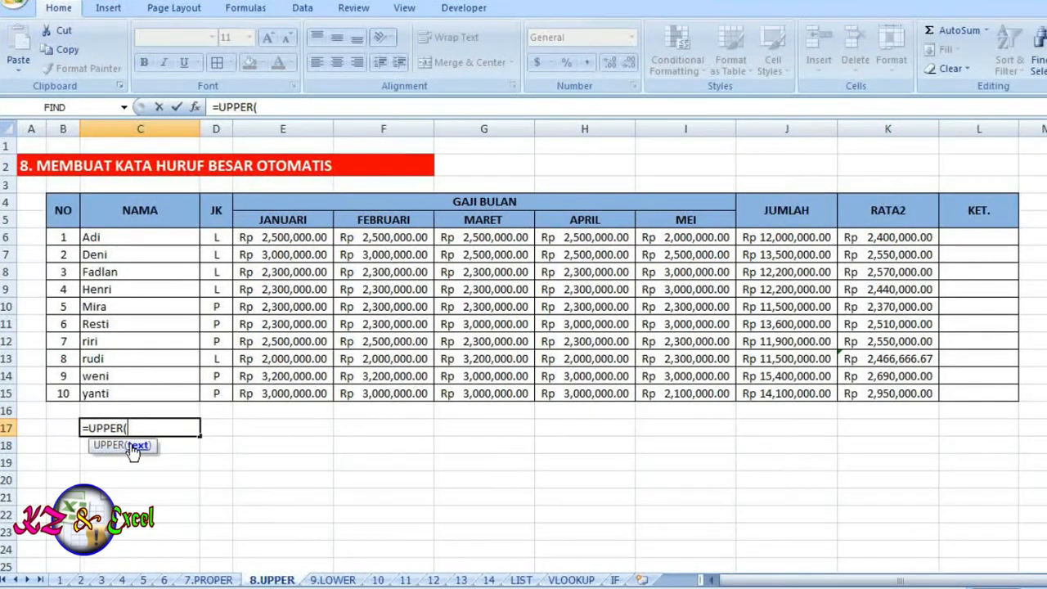
click(105, 237)
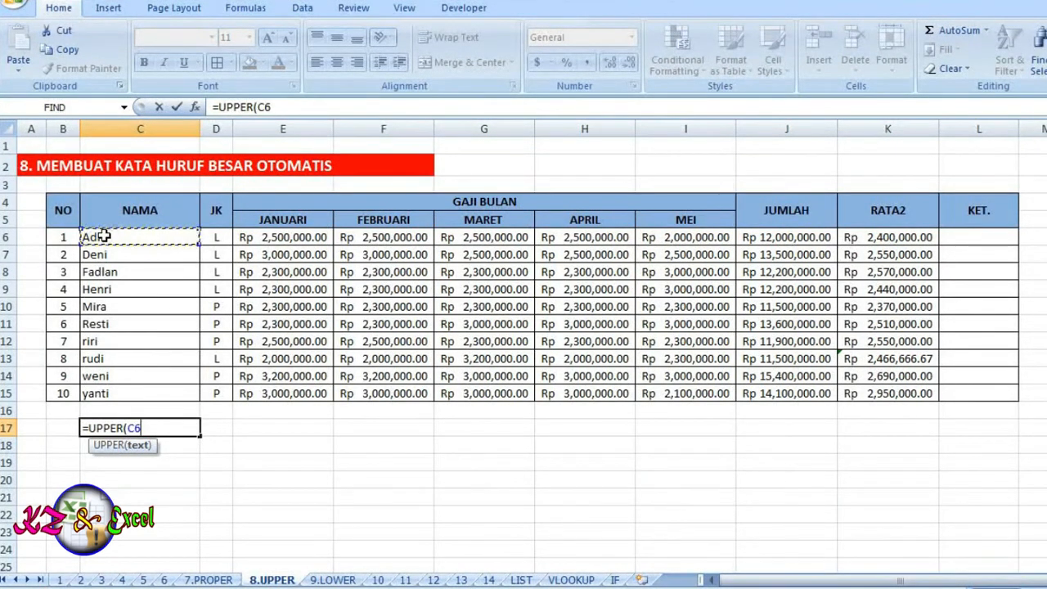
text())
key(Return)
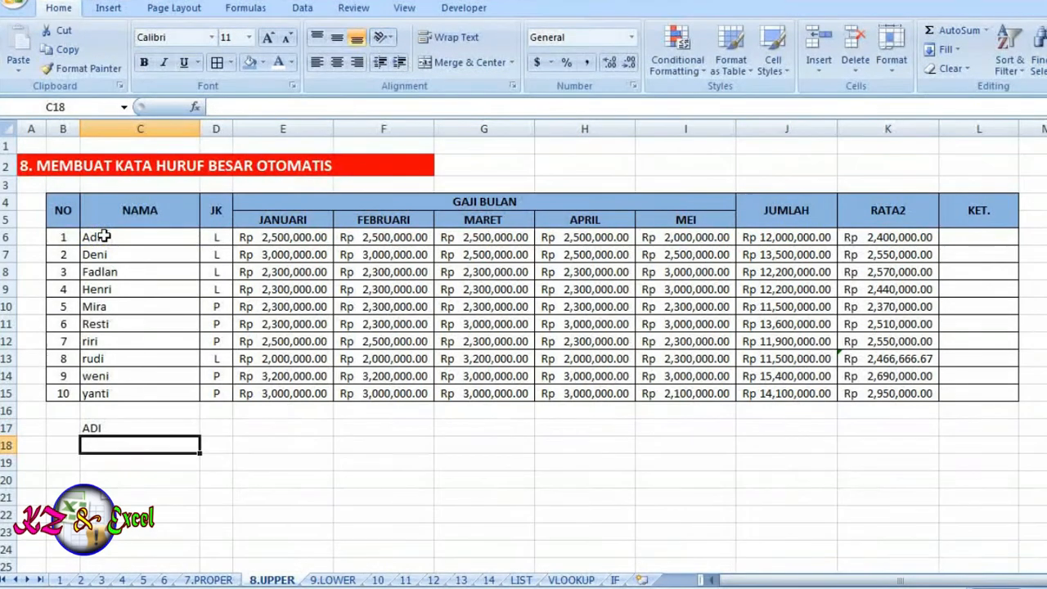
Step: Fill the UPPER formula from C17 down column C to convert all the employee names
click(107, 427)
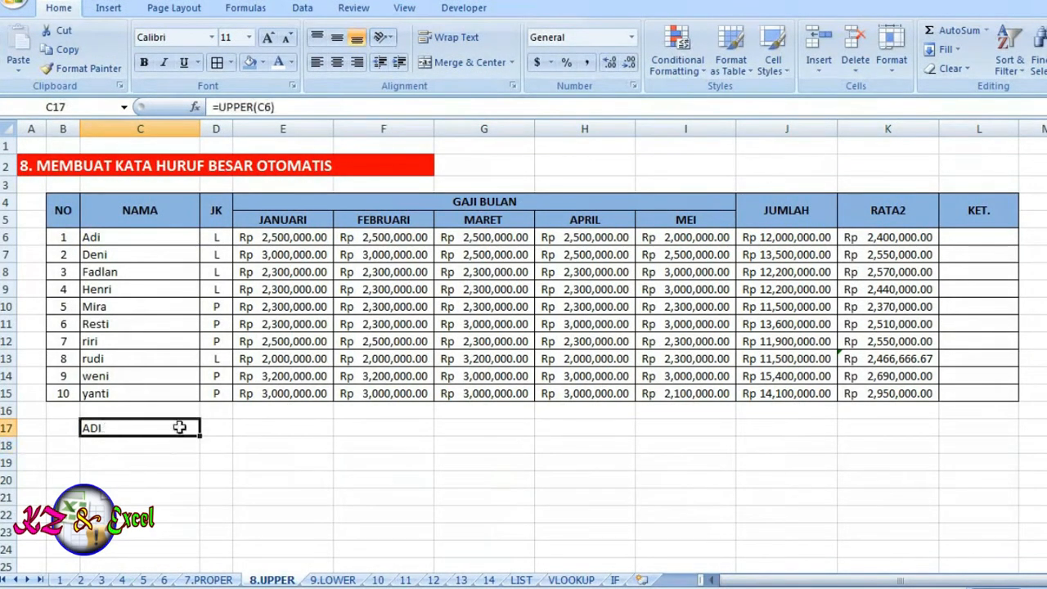
drag(197, 437, 199, 516)
click(100, 356)
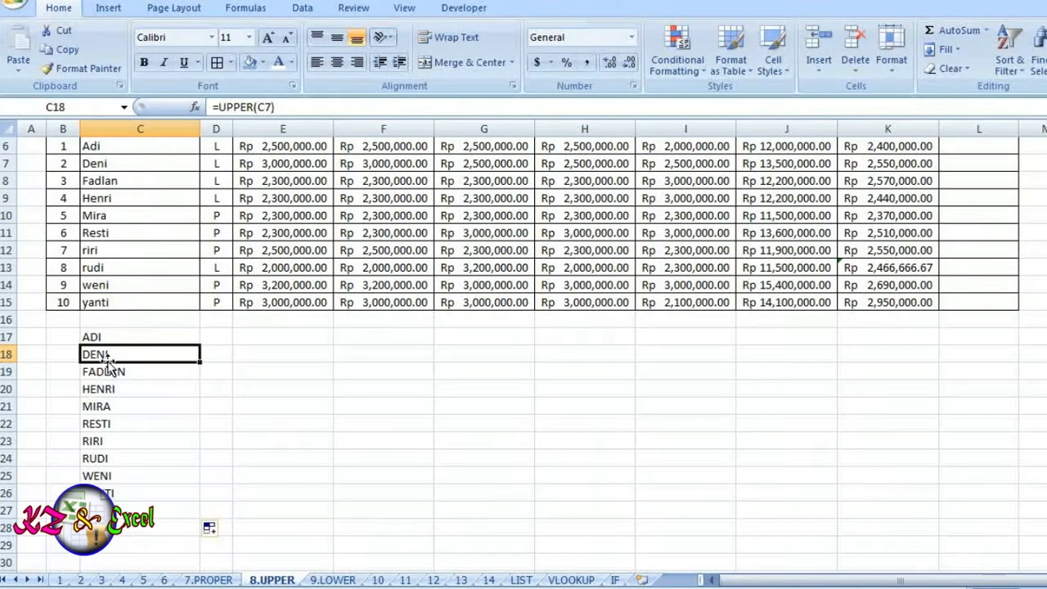
Step: Copy the uppercase names in C17:C26 and paste them as values over the NAMA column from C6, then check the pasted cells
drag(100, 335, 128, 492)
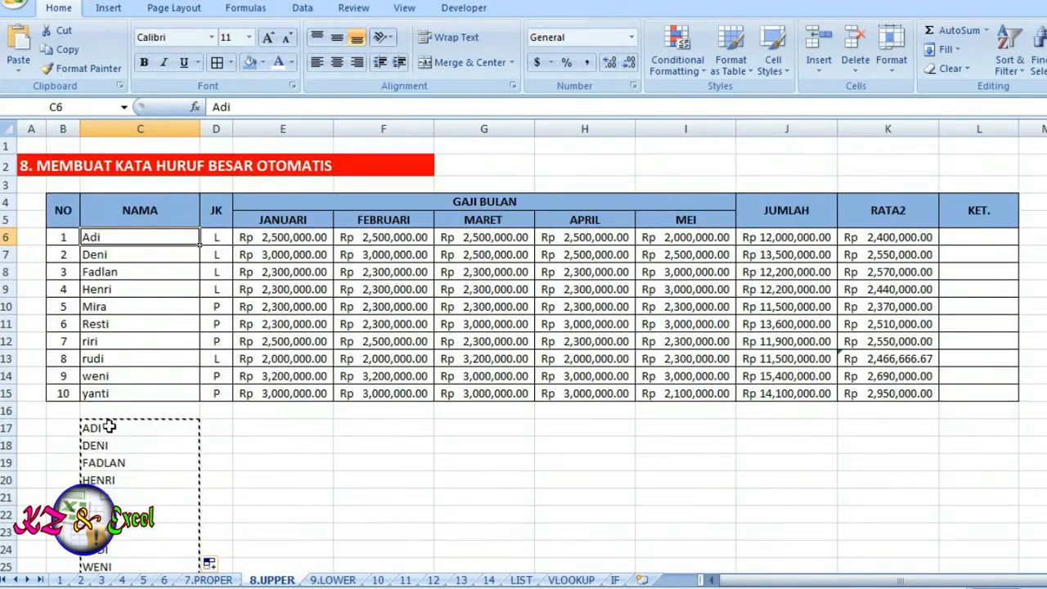
drag(109, 426, 131, 530)
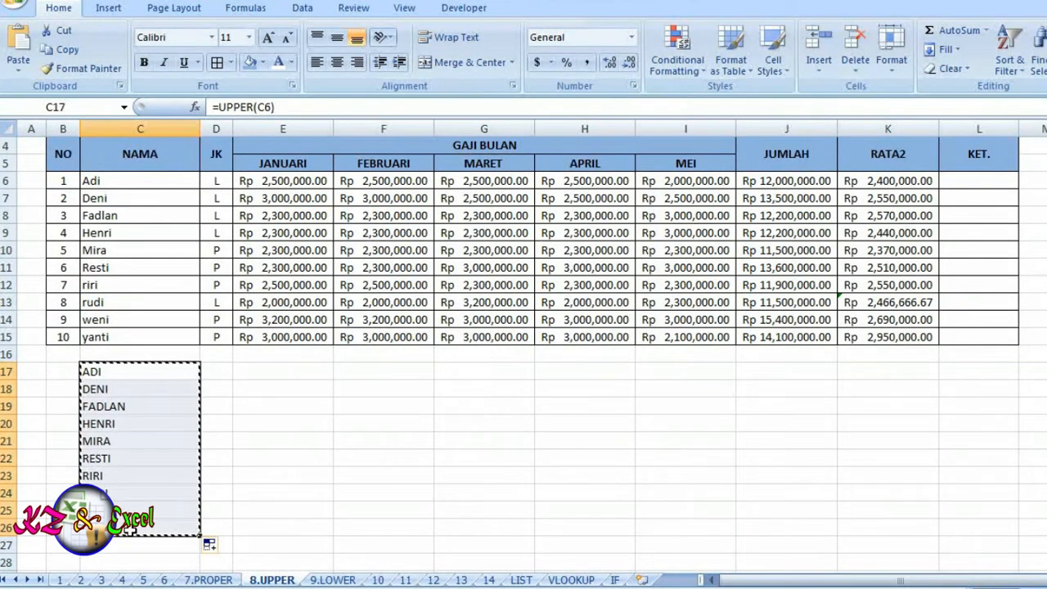
click(70, 51)
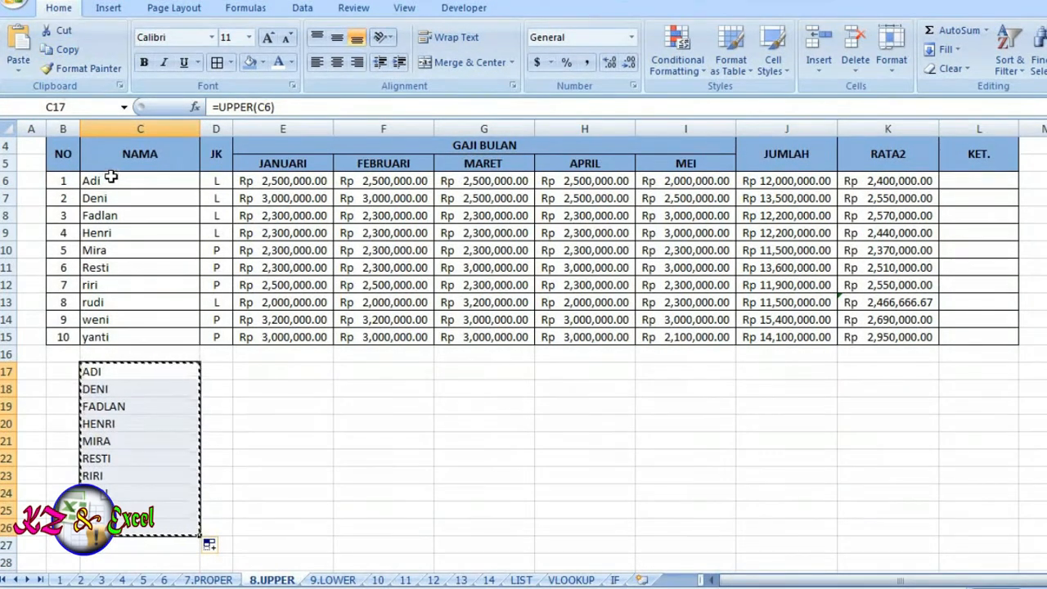
click(107, 178)
click(28, 66)
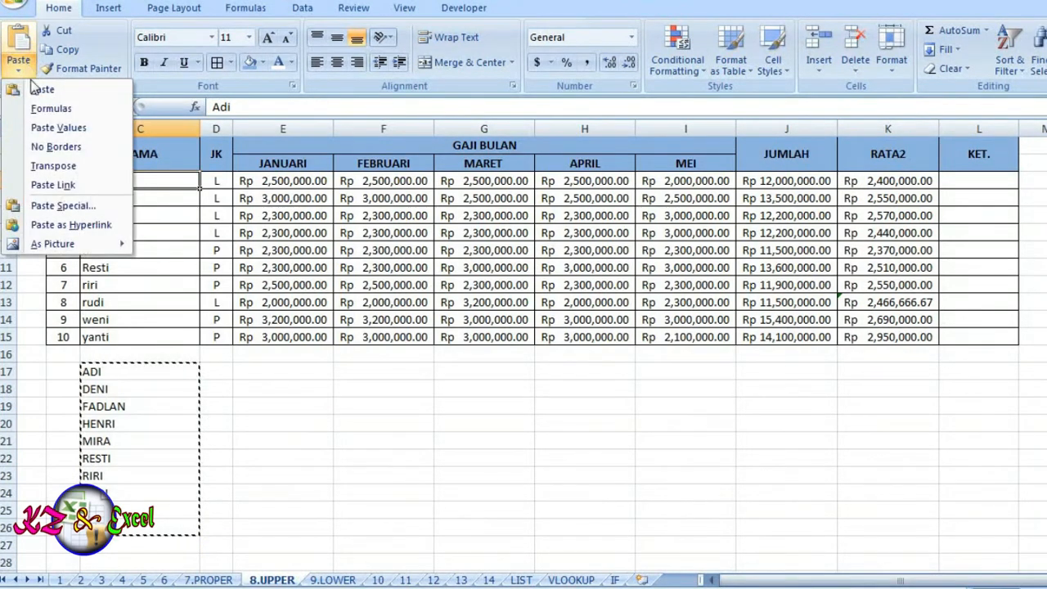
click(58, 128)
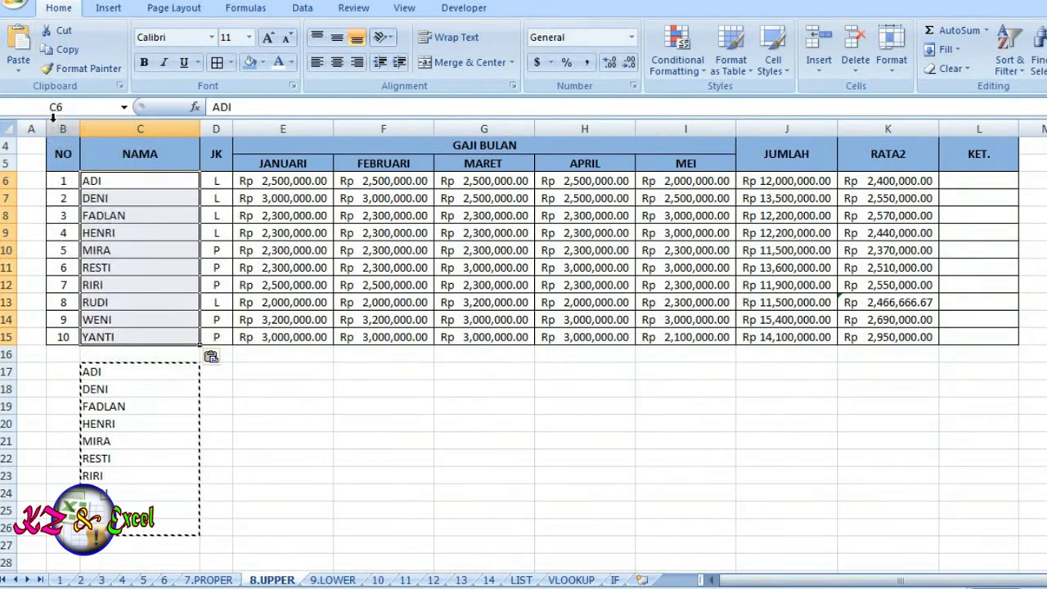
click(131, 215)
click(150, 237)
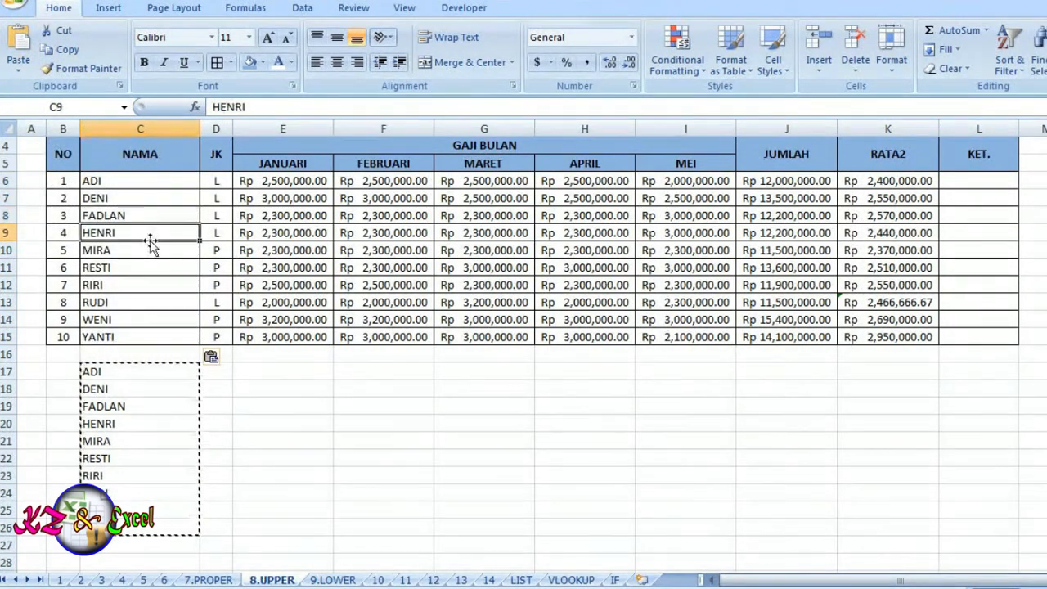
Step: Clear the UPPER helper formulas from C17:C26 below the table
drag(90, 371, 142, 530)
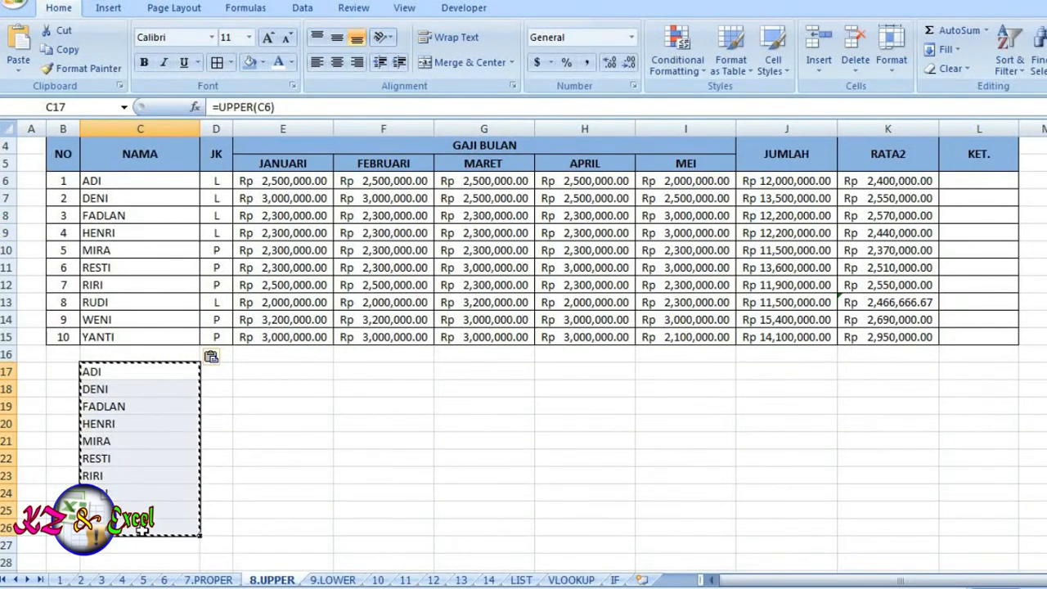
key(Delete)
click(305, 505)
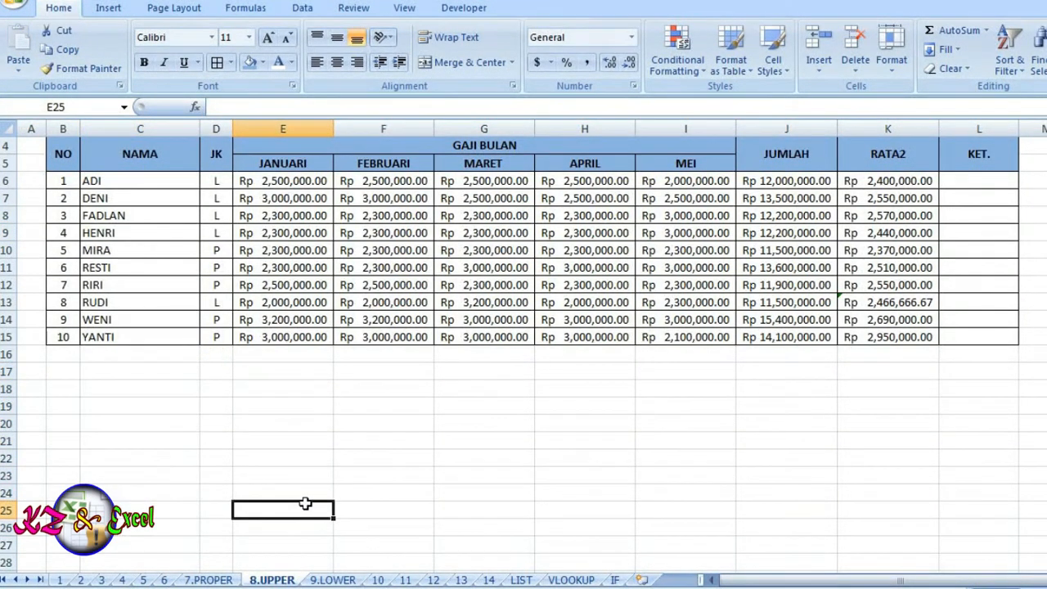
Step: On the 9.LOWER sheet, convert the first employee's name to lowercase in cell C17 with =LOWER(C6)
click(328, 580)
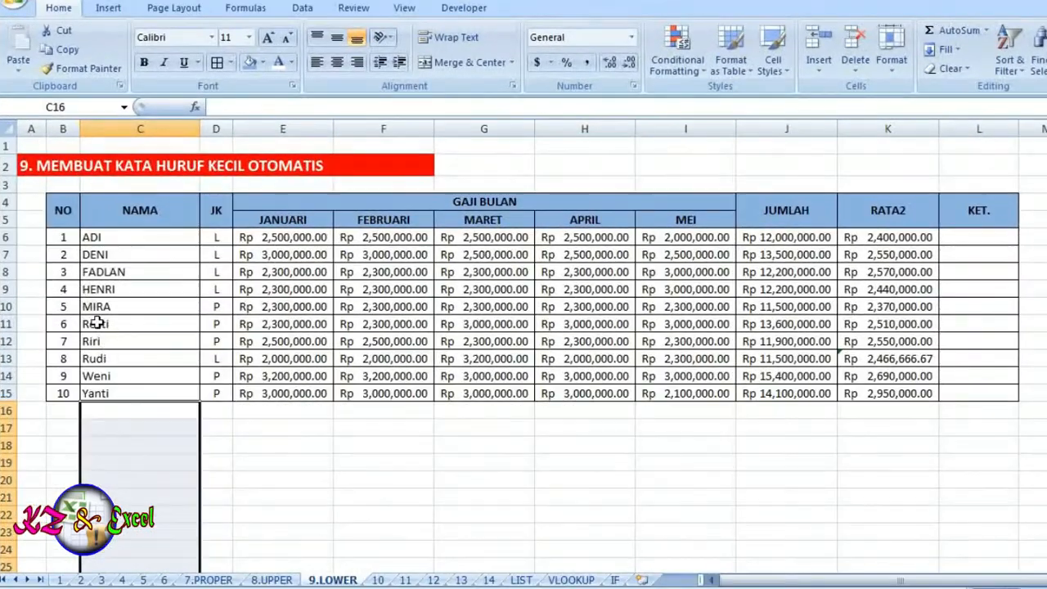
click(133, 431)
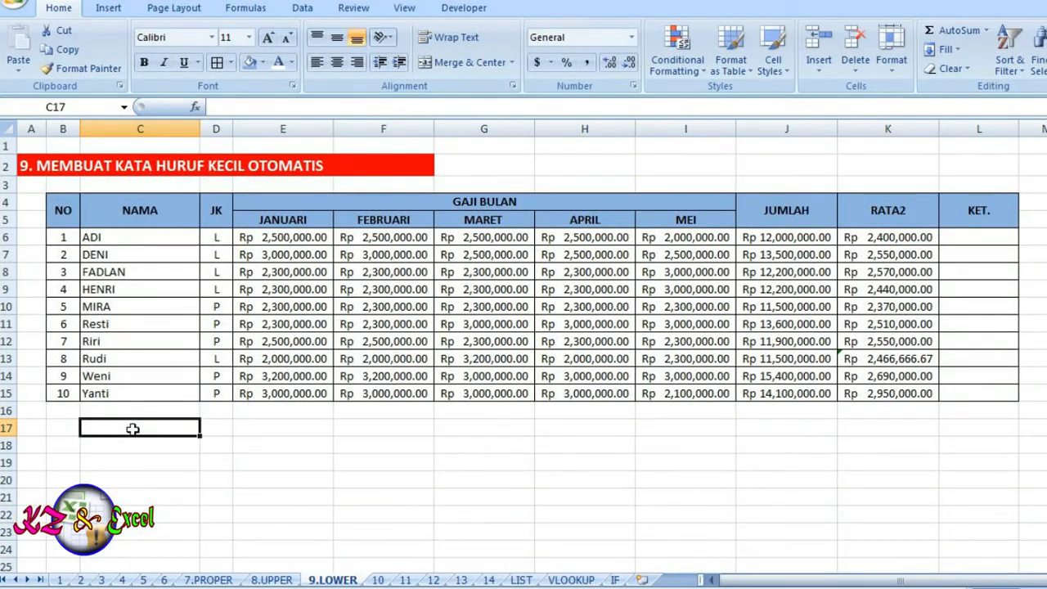
text(=)
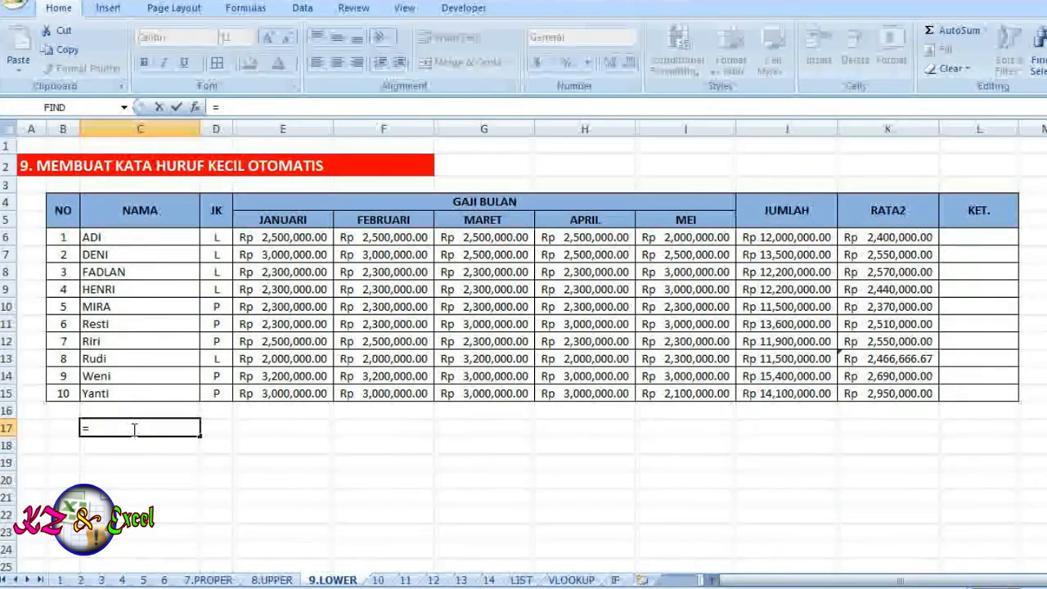
text(lo)
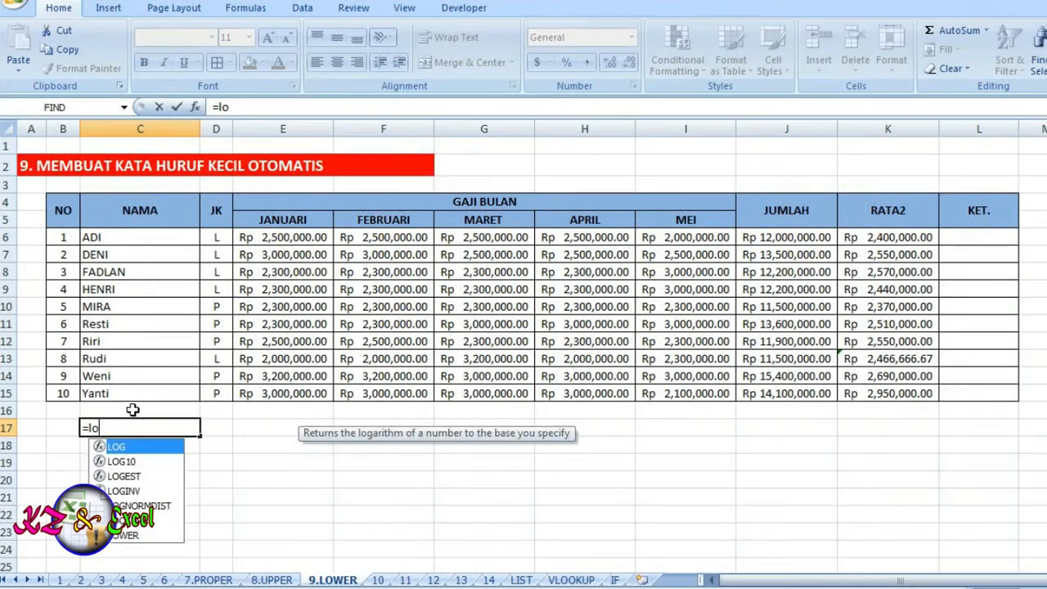
text(er)
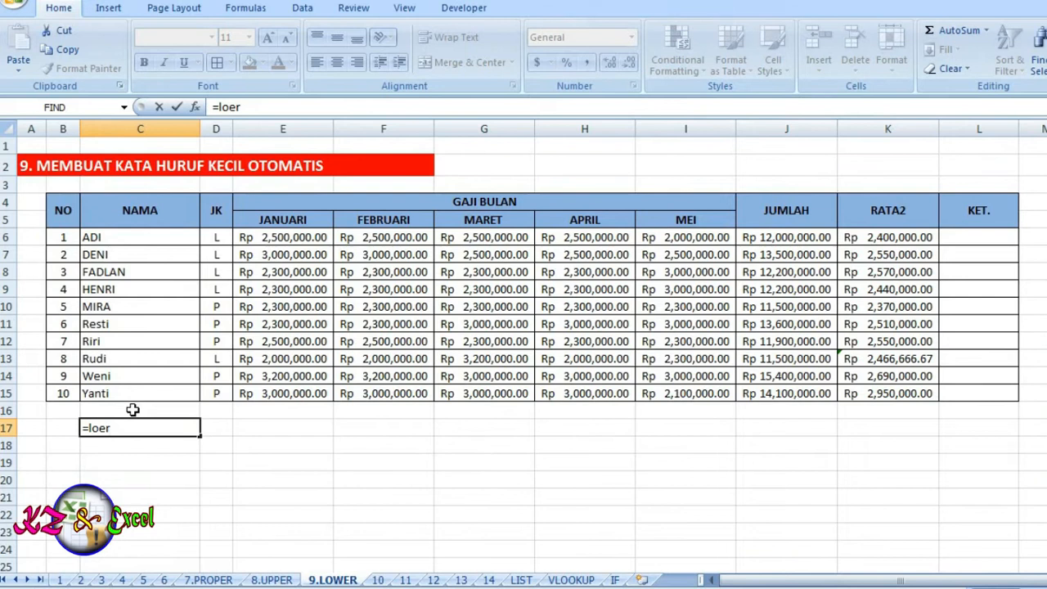
key(BackSpace)
key(BackSpace)
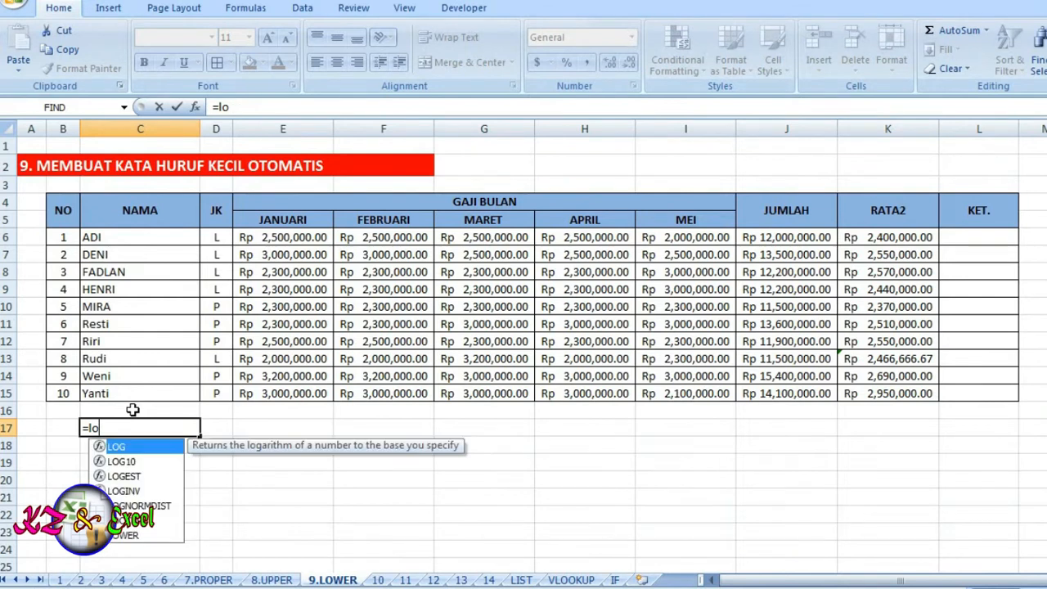
double_click(130, 537)
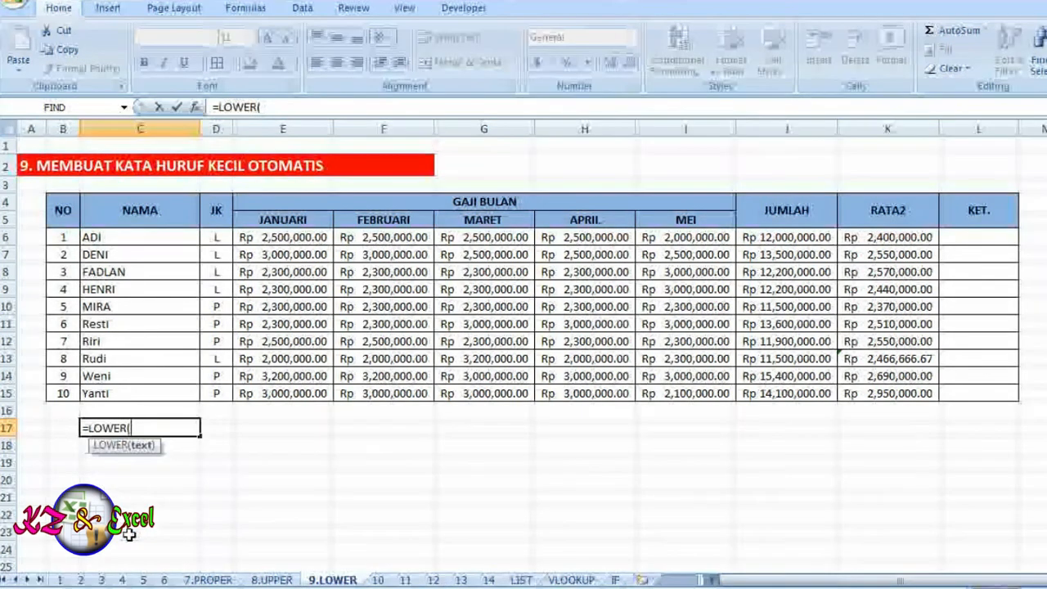
click(118, 239)
key(Return)
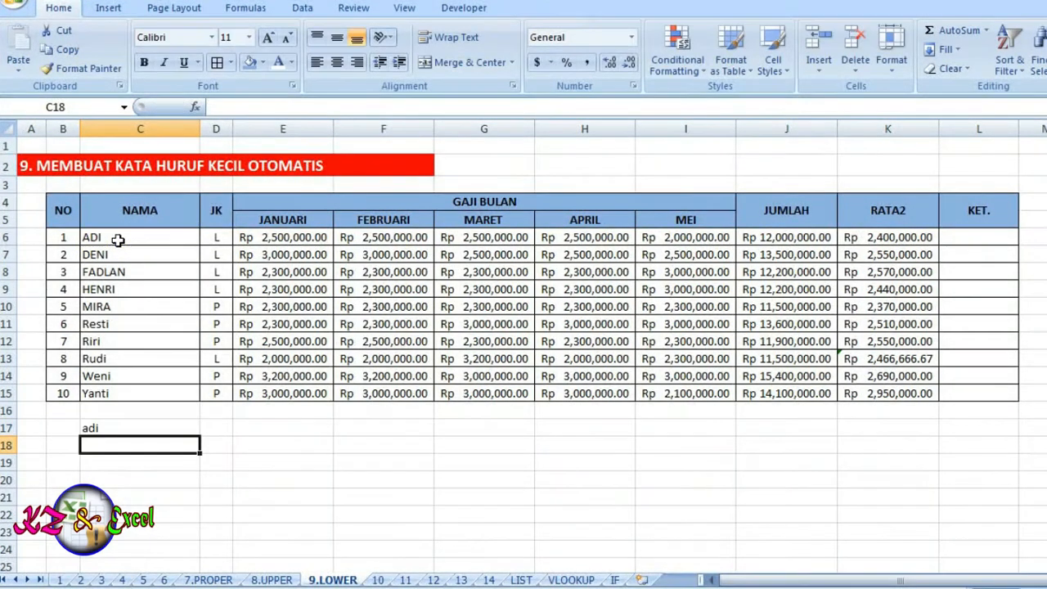
Step: Fill the LOWER formula from C17 down column C for all the employee names and clear the surplus formula in C28
click(106, 428)
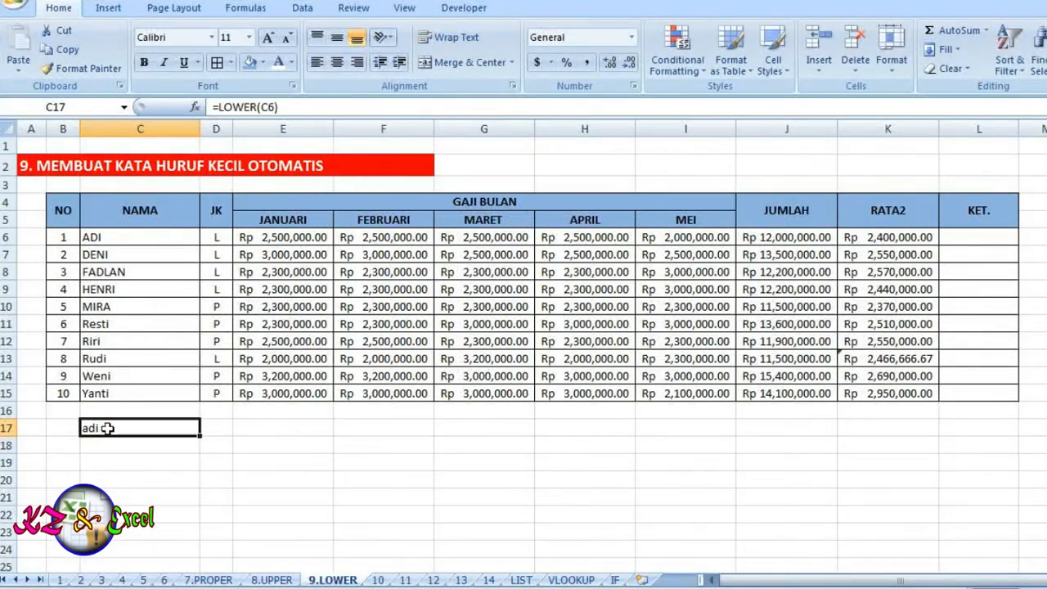
drag(199, 435, 209, 548)
click(181, 523)
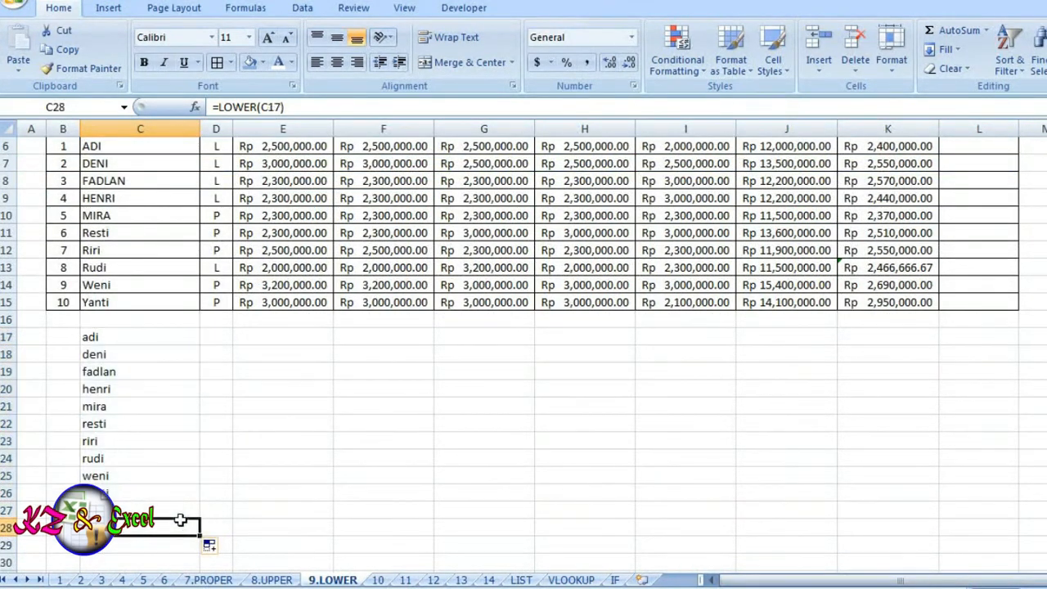
key(Delete)
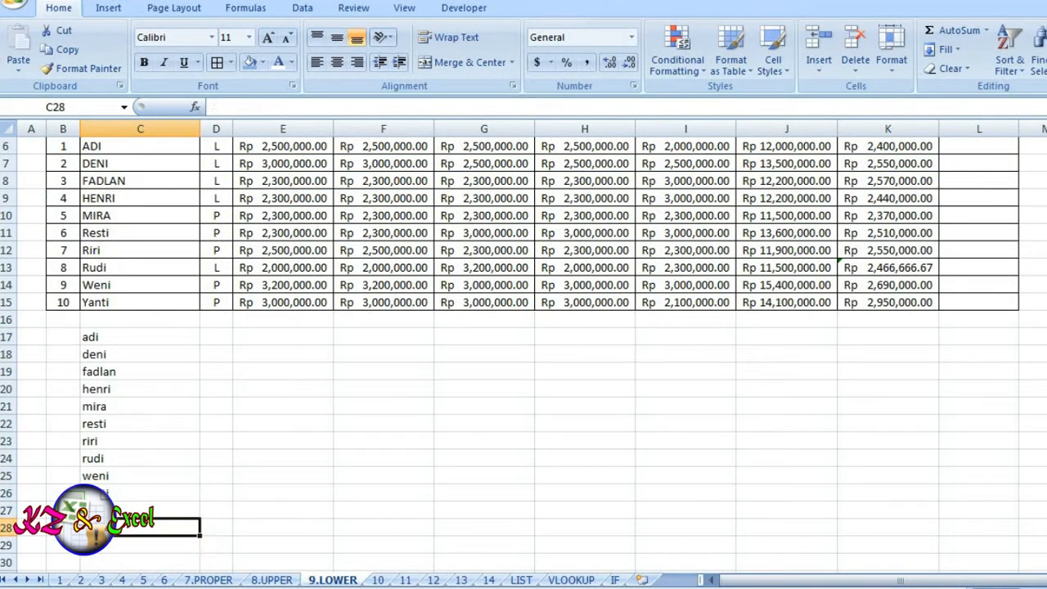
Step: Copy the lowercase names in C17:C26 and paste them as values over the NAMA column from C6
drag(101, 335, 106, 493)
click(70, 50)
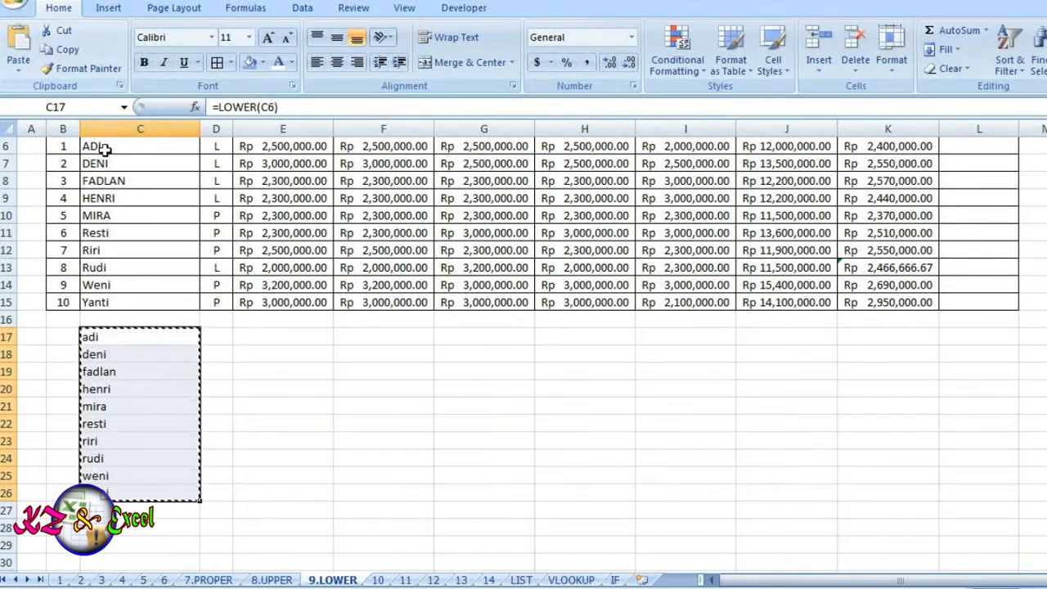
click(106, 147)
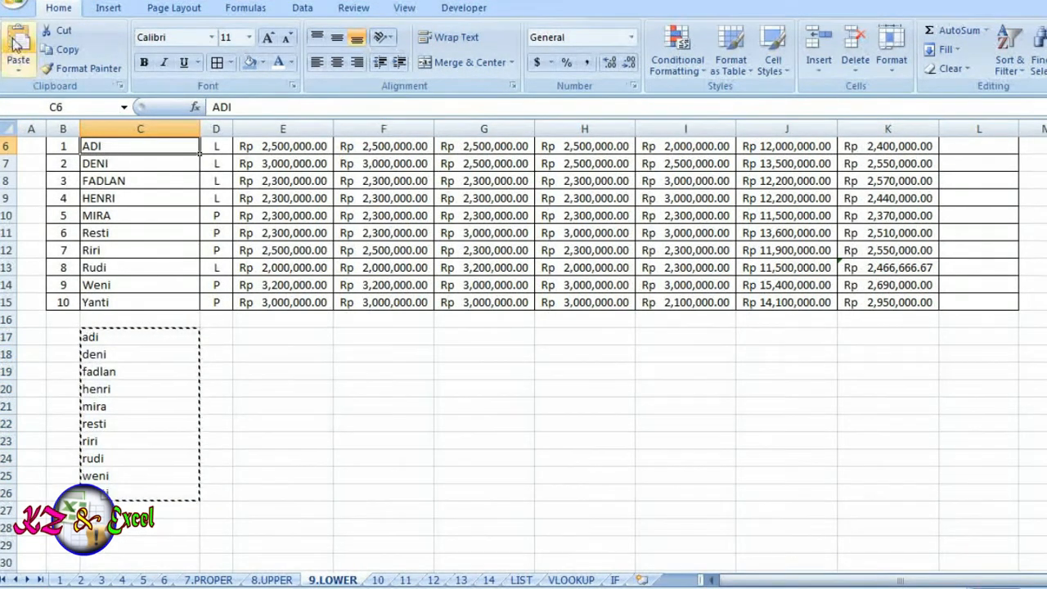
click(18, 69)
click(47, 129)
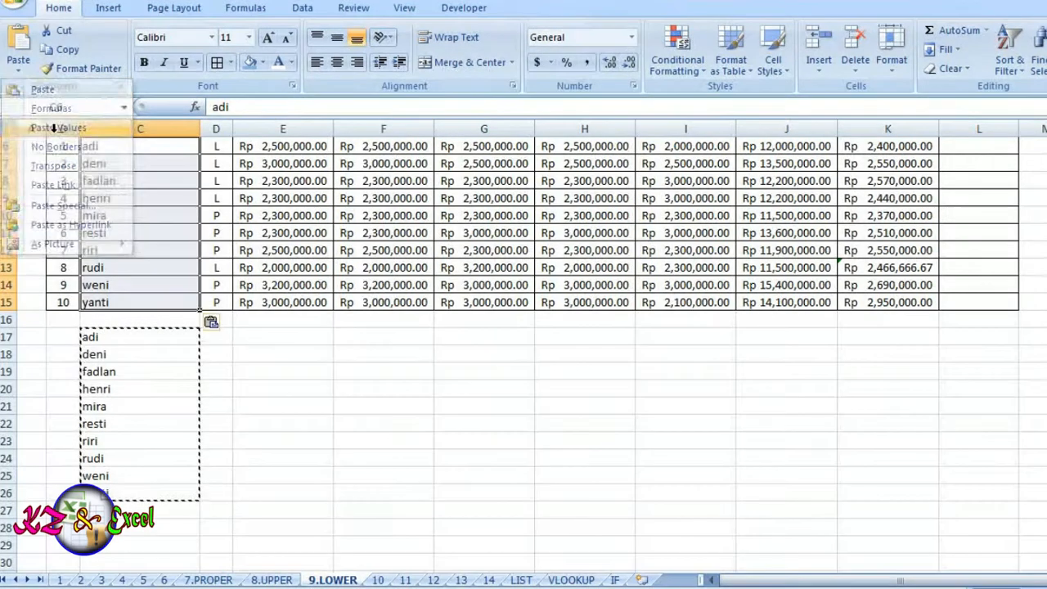
Step: Clear the LOWER helper formulas from C17:C26 below the table
drag(113, 337, 140, 488)
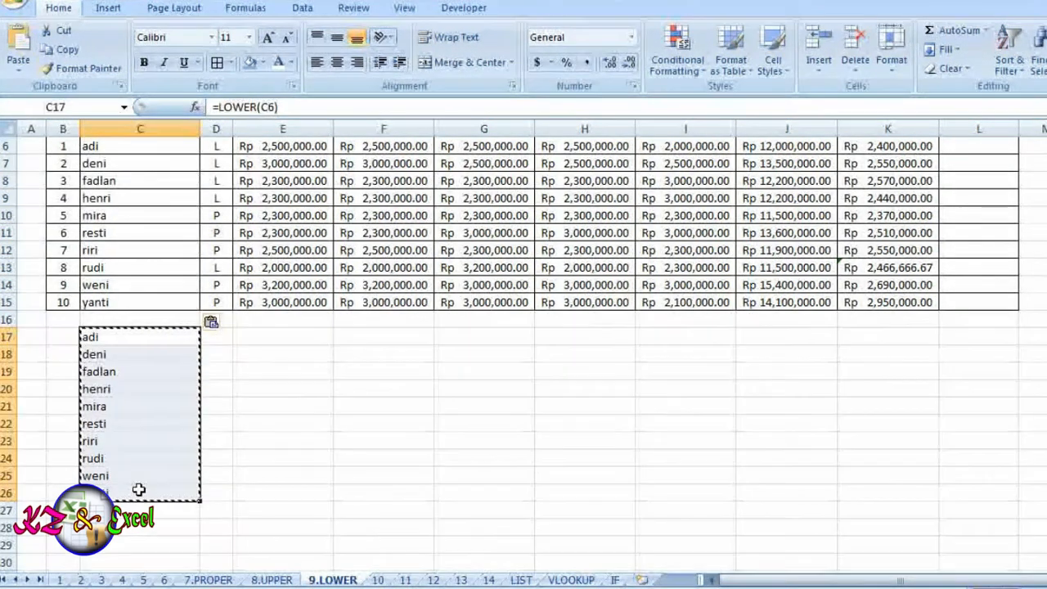
key(Delete)
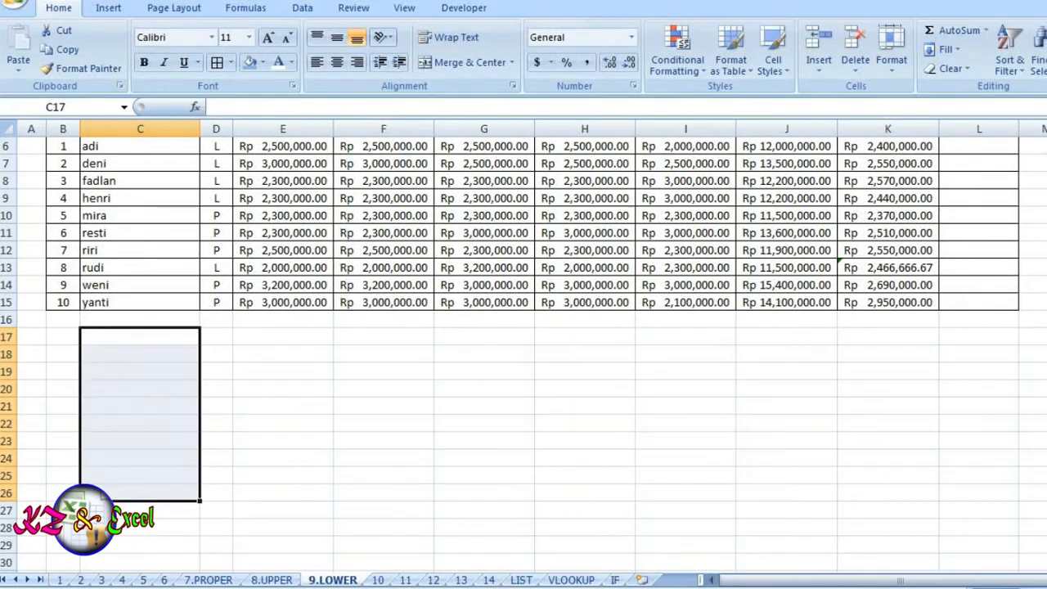
scroll(138, 490, up, 2)
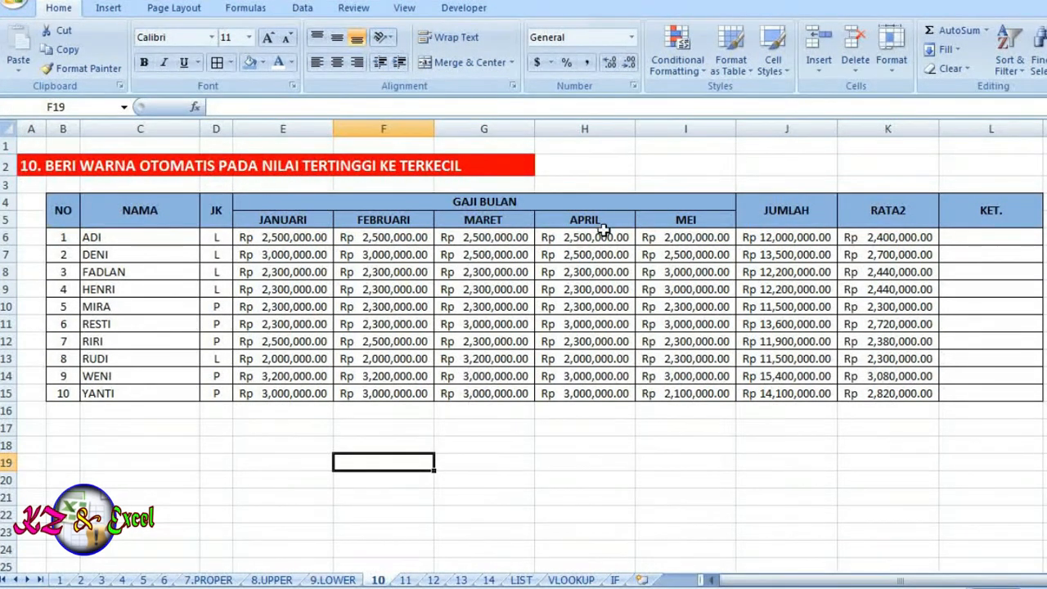
click(877, 236)
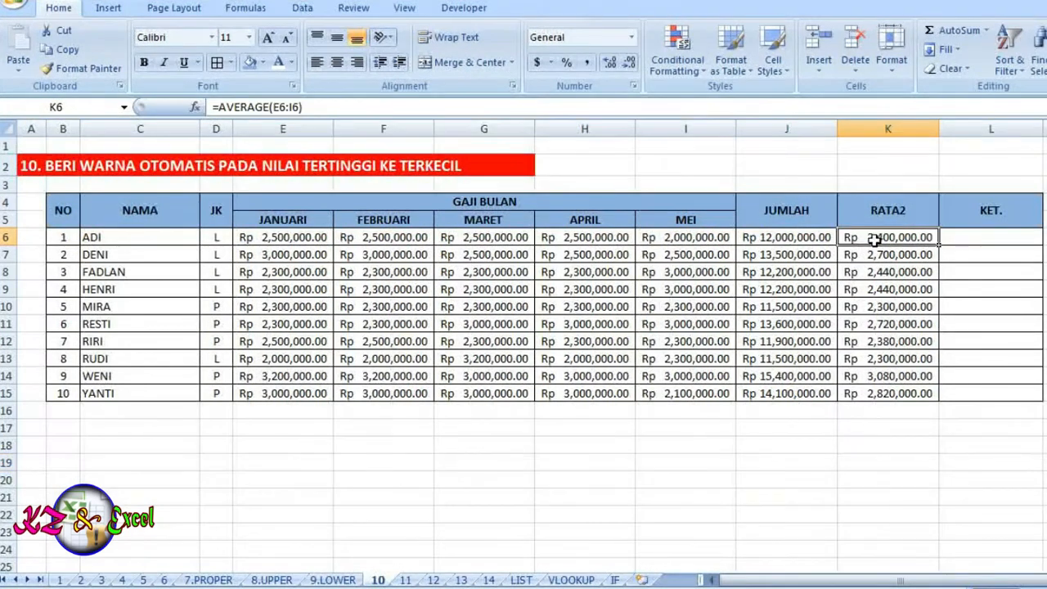
click(783, 237)
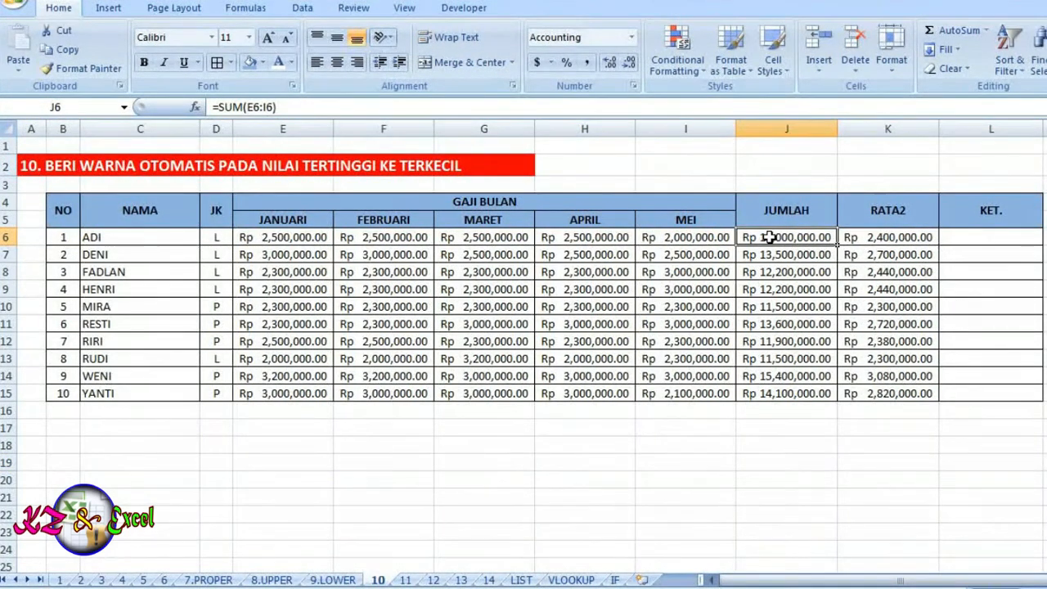
drag(770, 237, 792, 396)
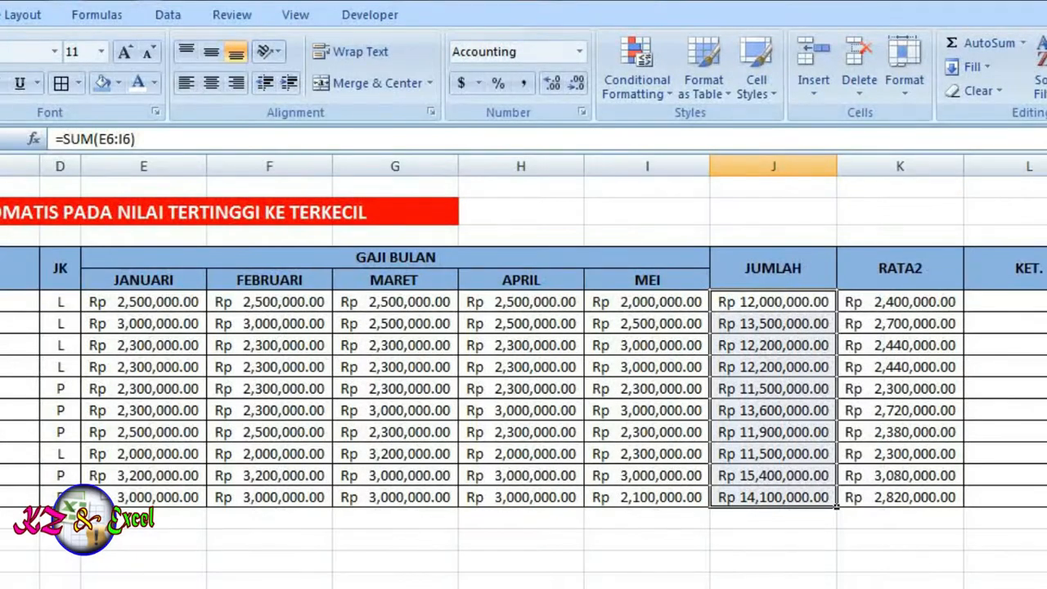
click(761, 587)
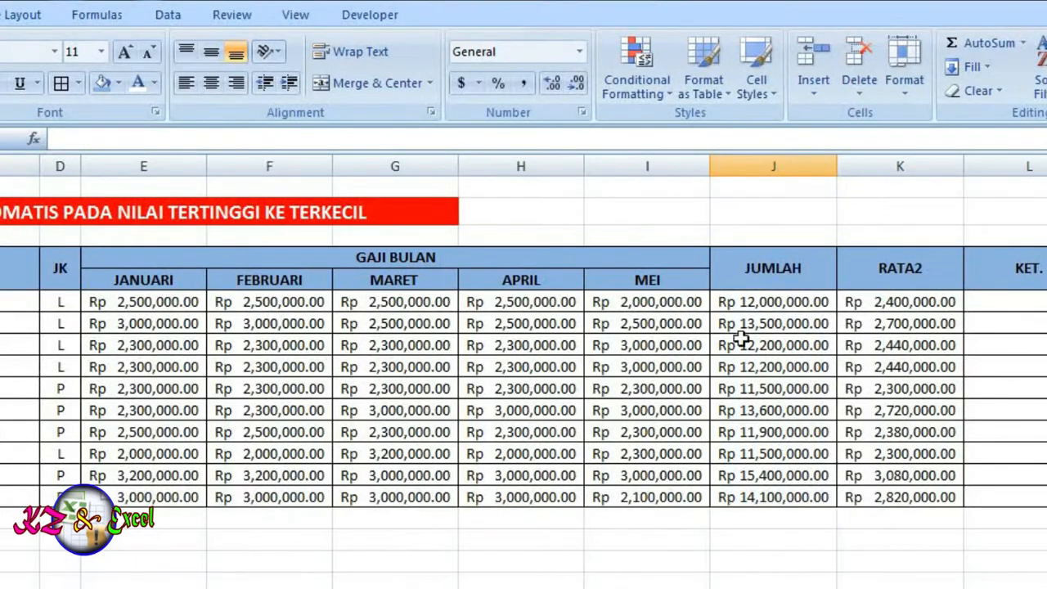
Step: Apply pink data bars as conditional formatting to the JUMLAH totals in J6:J15 on sheet 10
drag(745, 300, 757, 496)
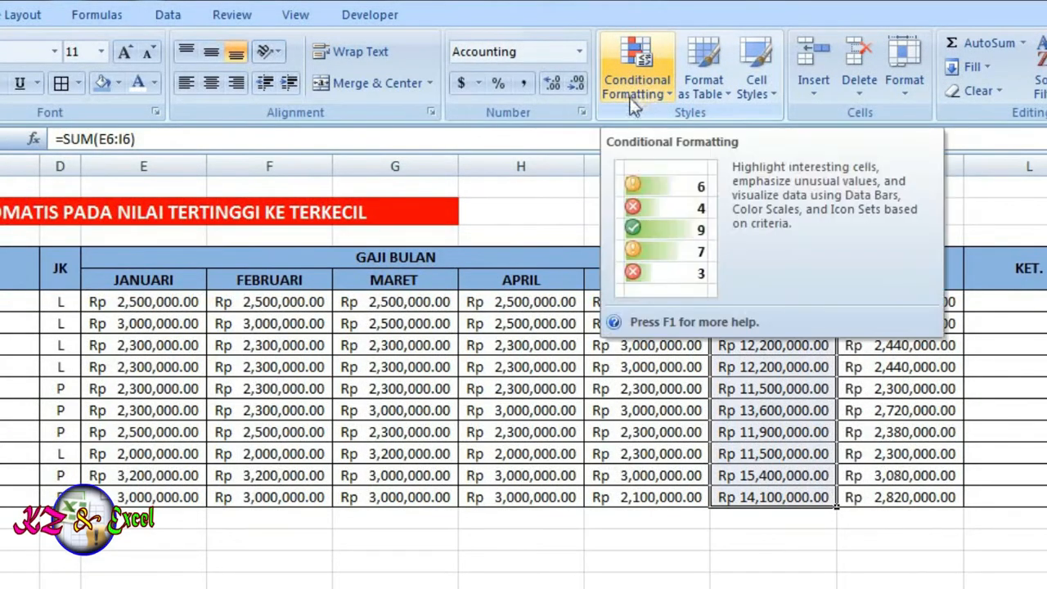
click(644, 95)
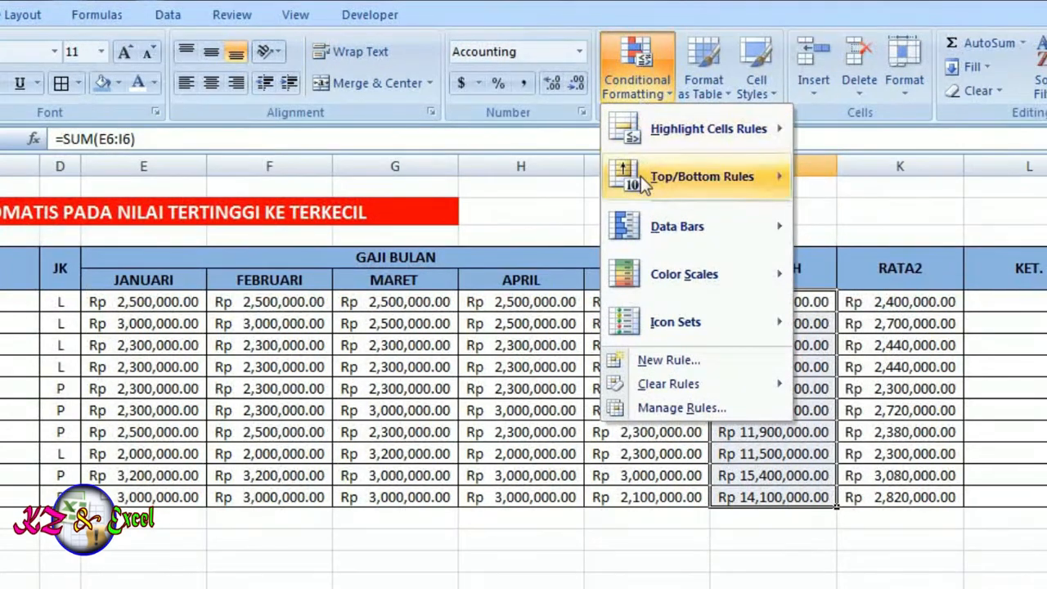
mouse_move(653, 228)
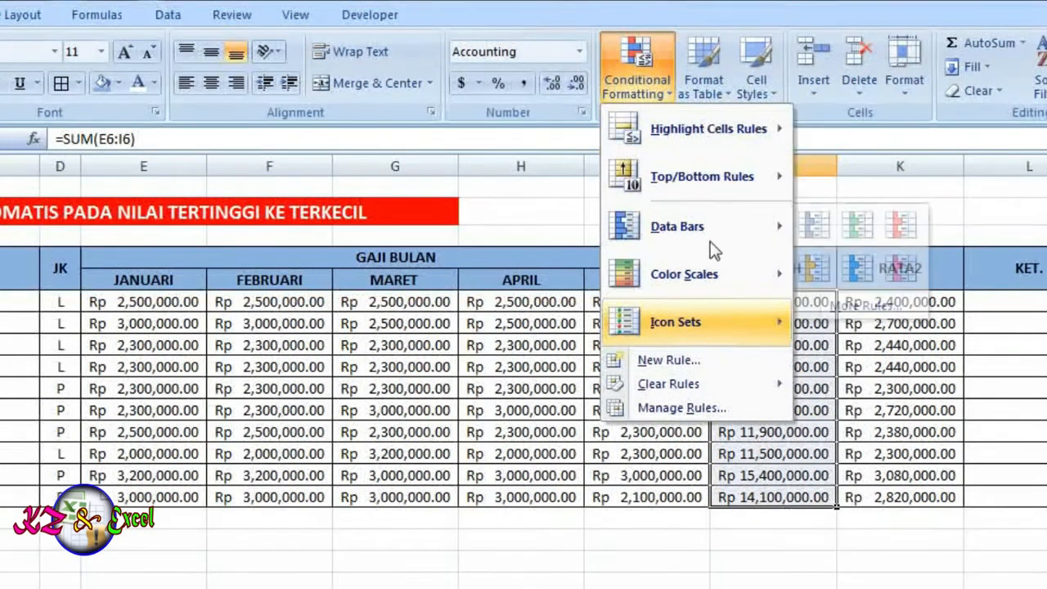
mouse_move(697, 229)
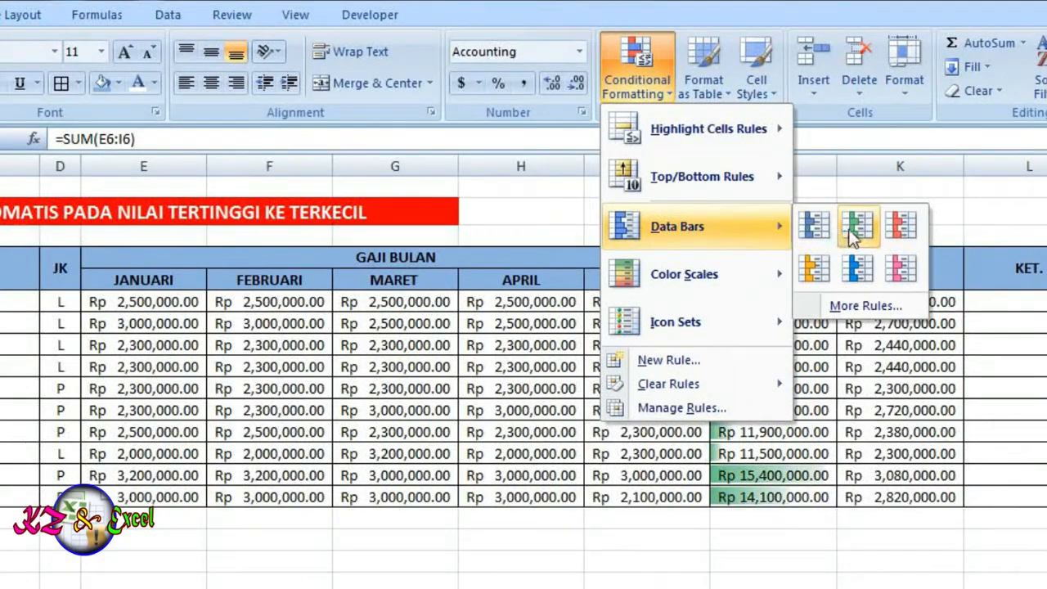
click(906, 271)
click(795, 347)
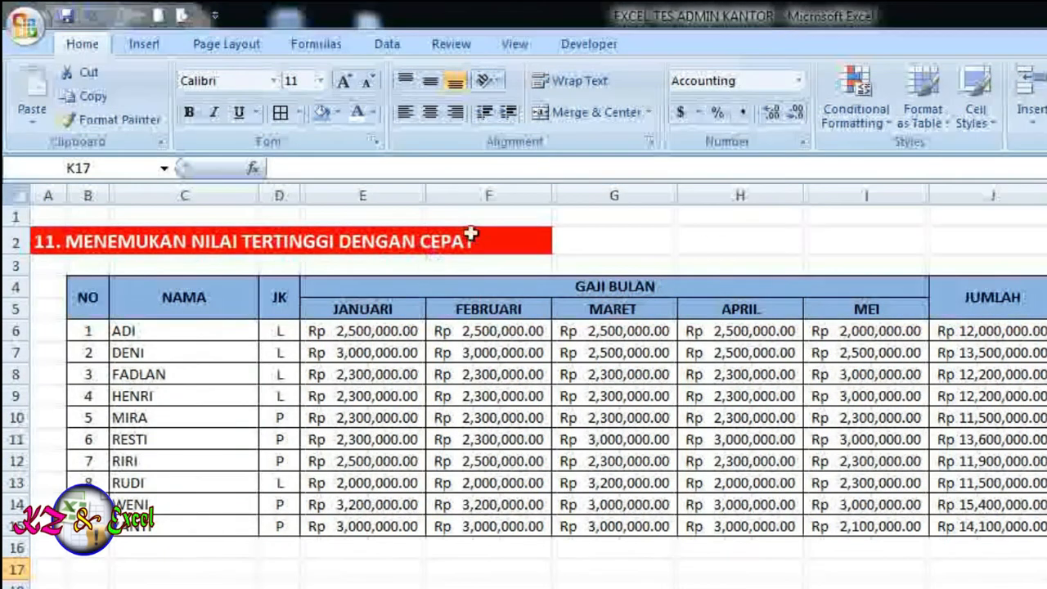
drag(984, 328, 1016, 540)
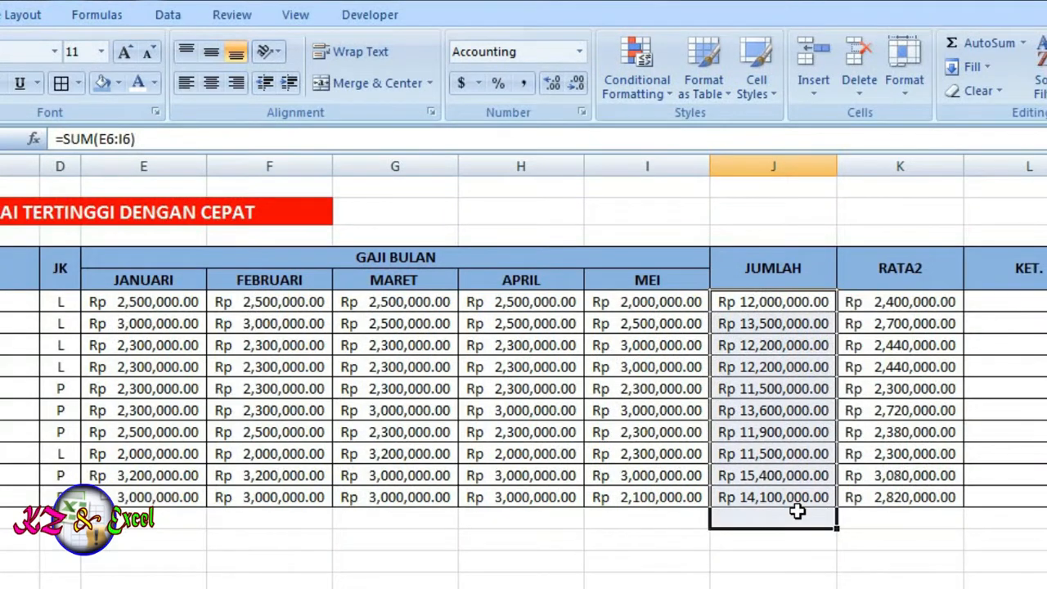
drag(797, 511, 823, 588)
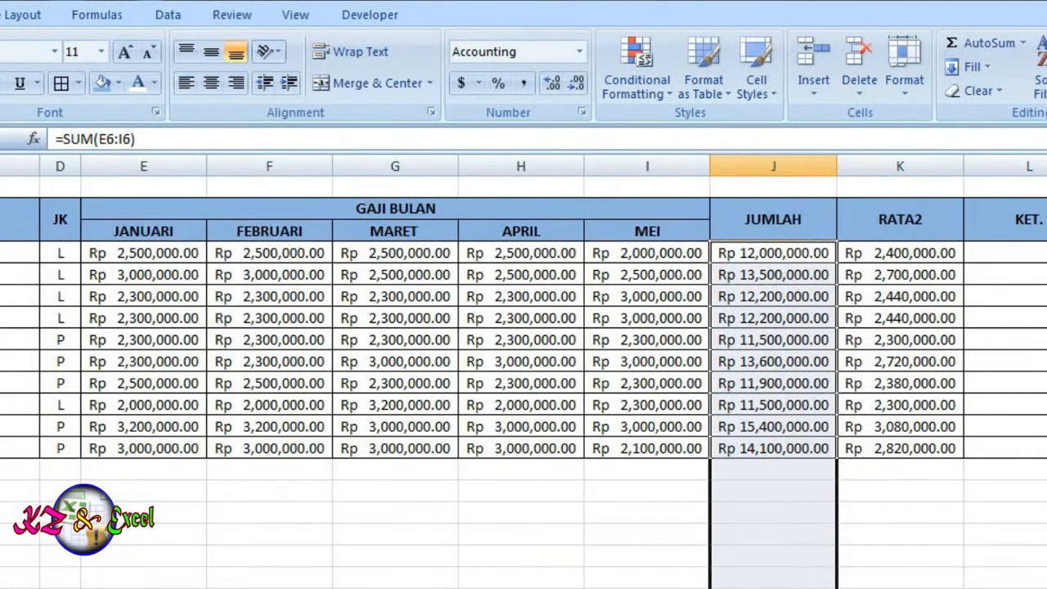
click(808, 402)
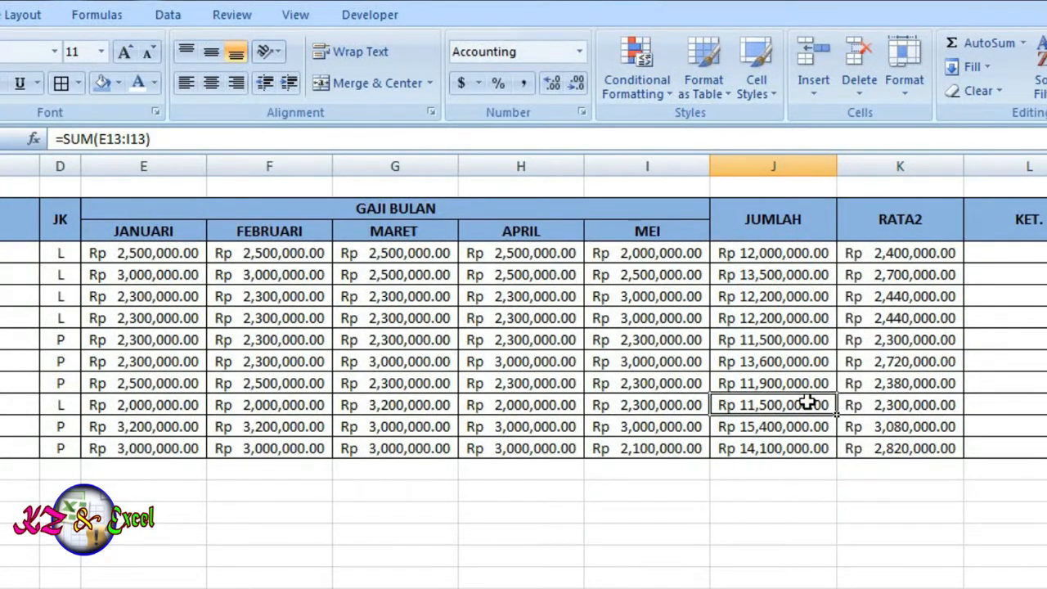
Step: Start a MAX formula in cell J17 below the JUMLAH column on sheet 11
click(736, 488)
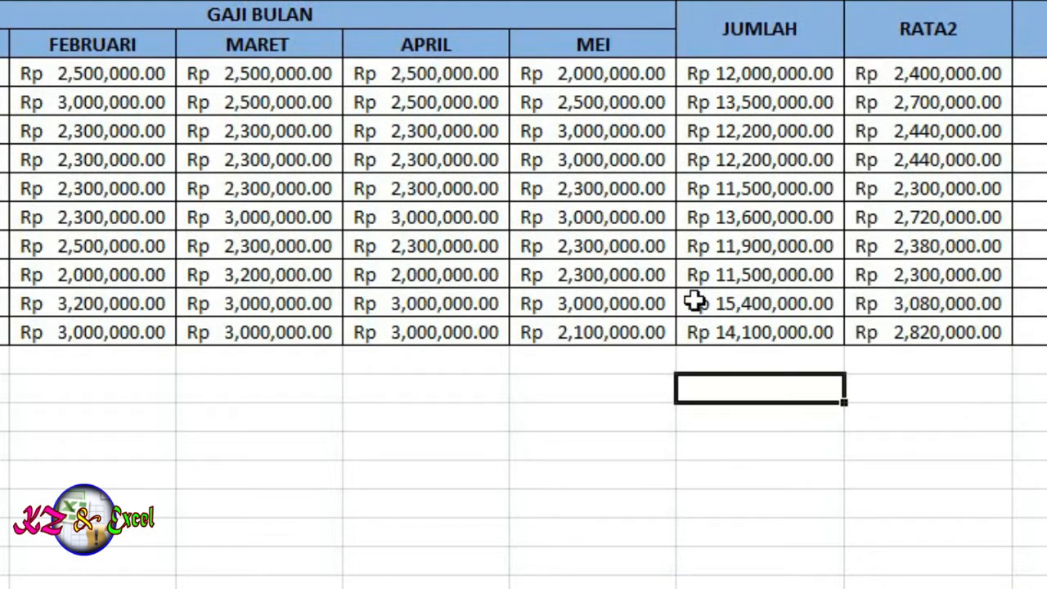
text(=)
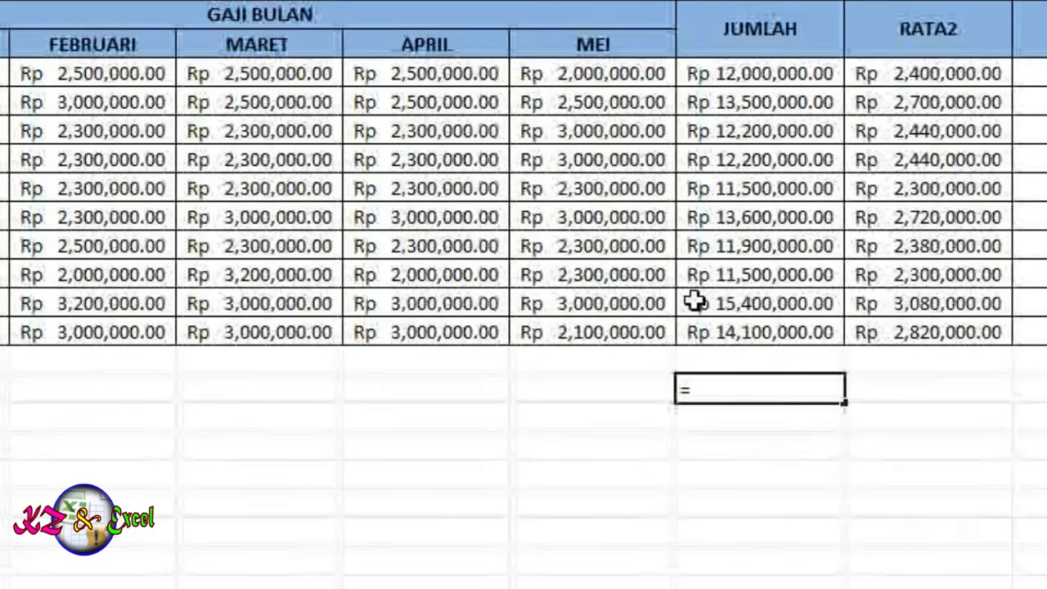
text(m)
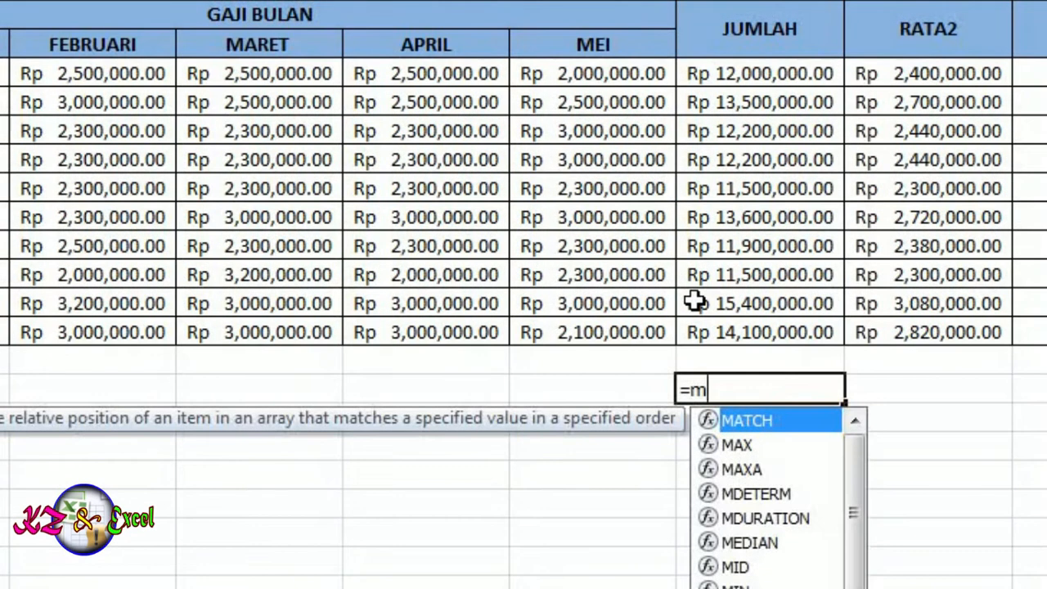
text(ax)
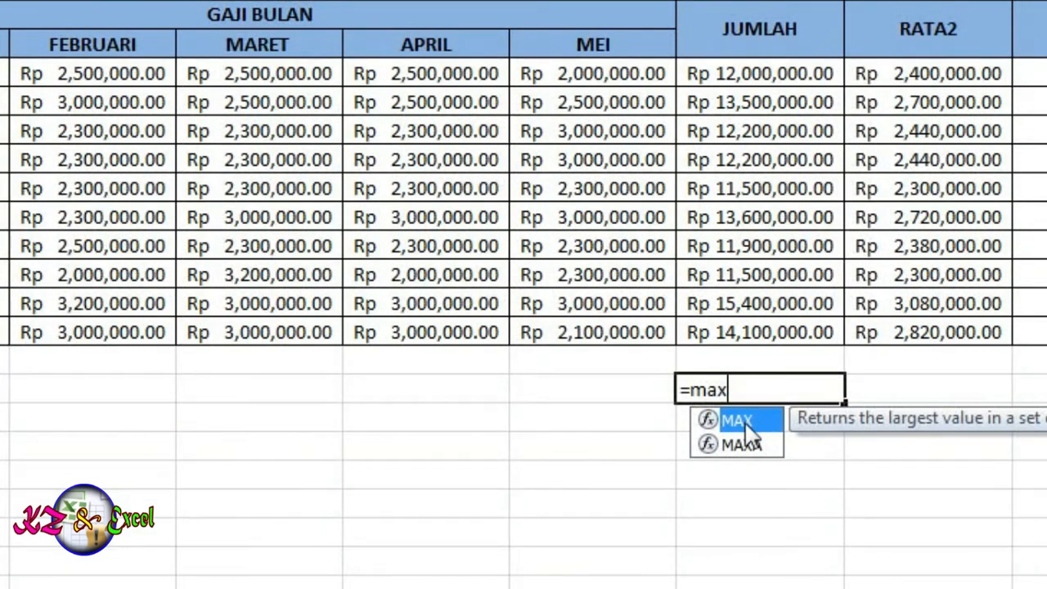
double_click(740, 420)
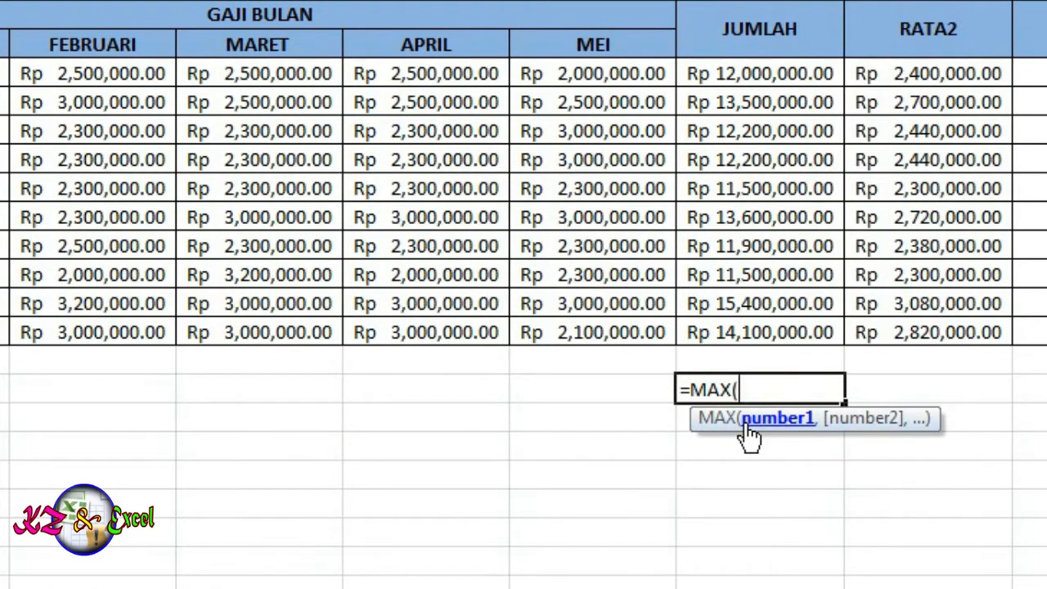
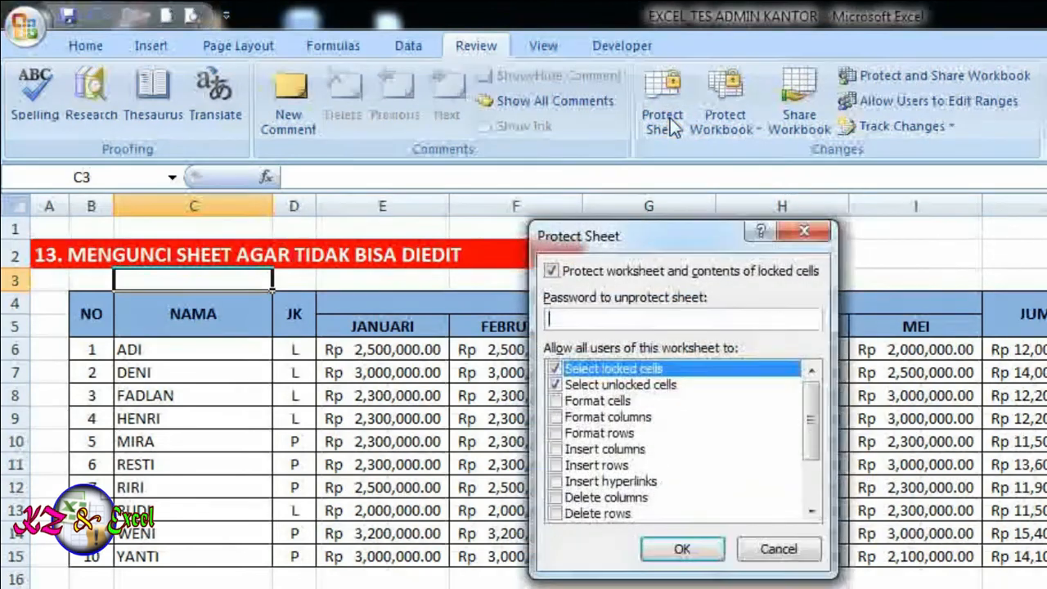
drag(638, 231, 869, 169)
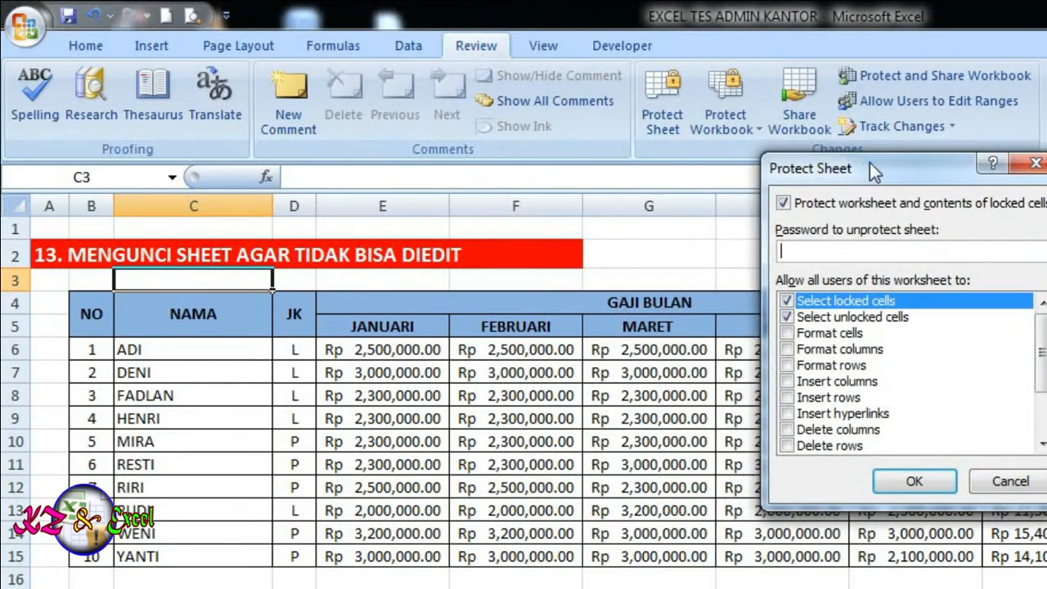
click(787, 333)
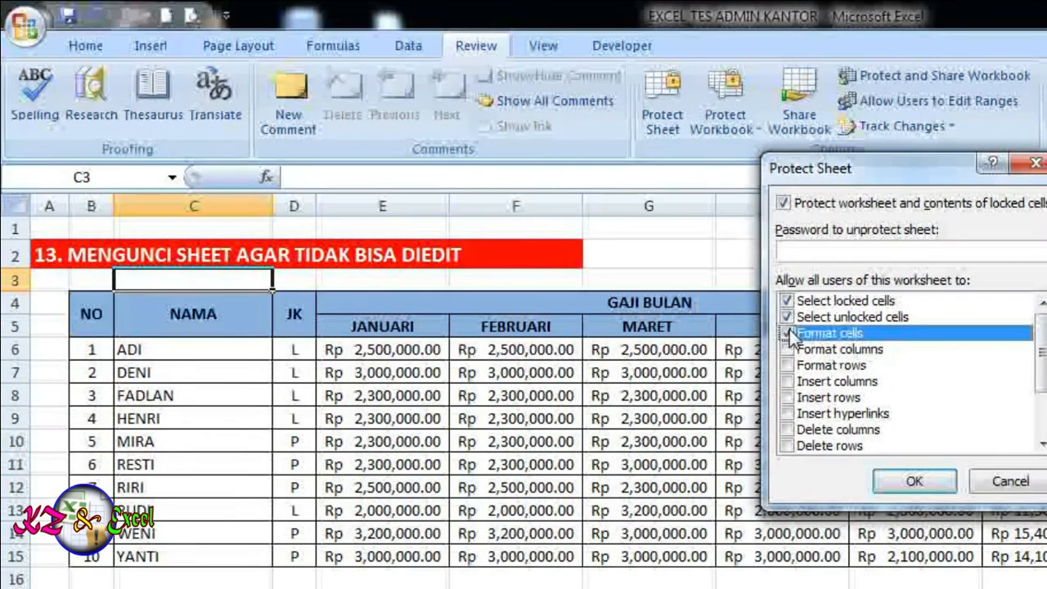
click(786, 365)
click(786, 381)
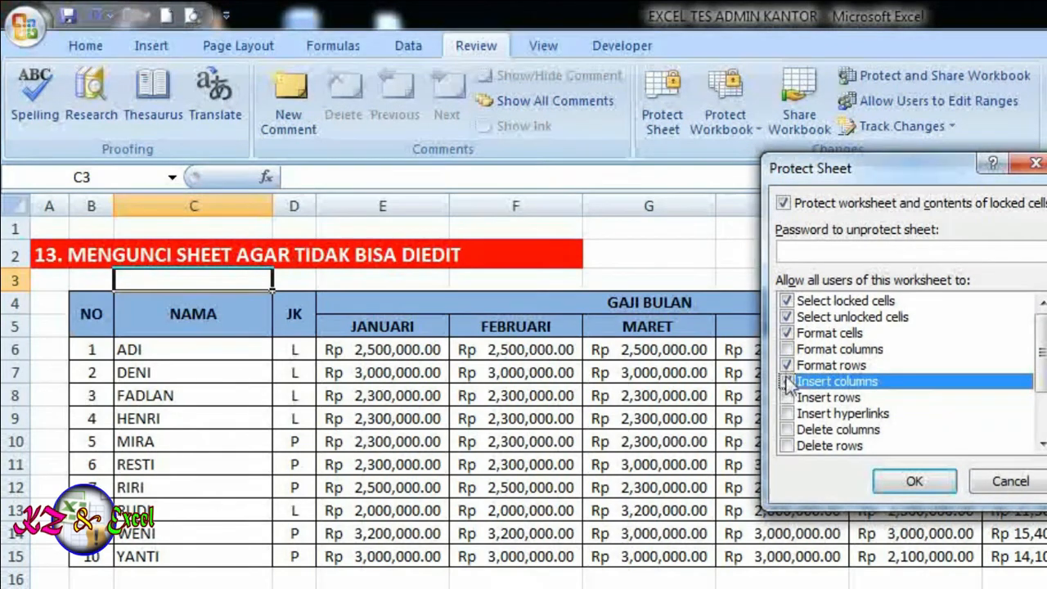
click(787, 365)
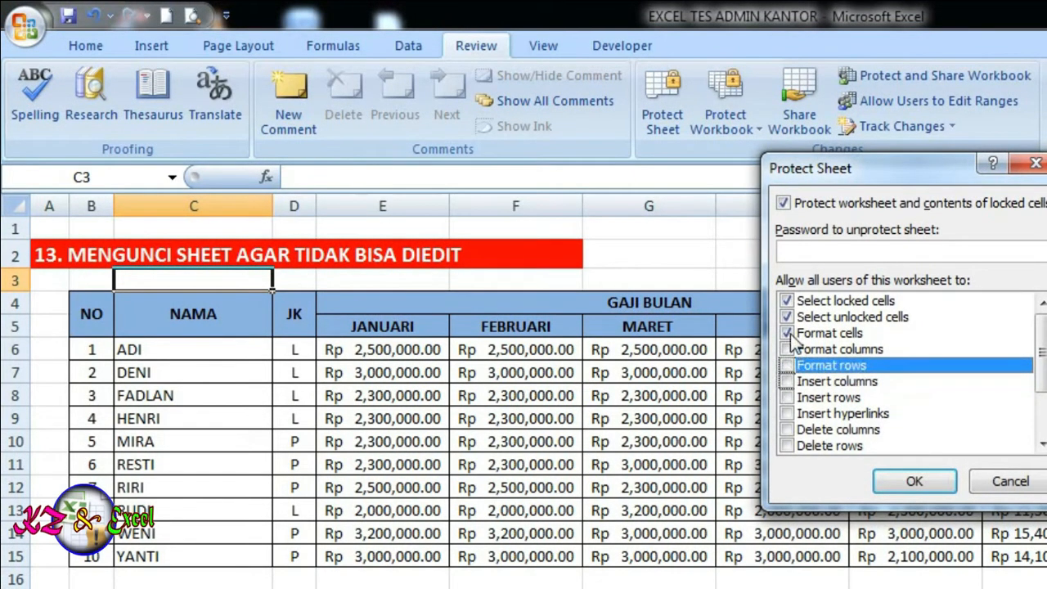
click(786, 333)
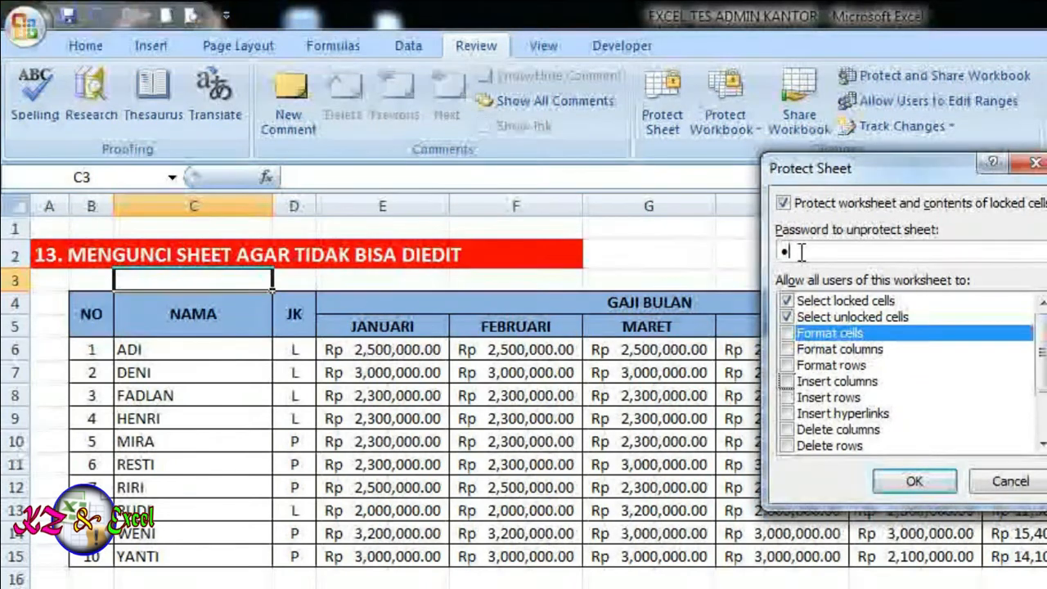
Step: Protect sheet 13 with a password, allowing only selection of locked and unlocked cells, and re-enter the password to confirm
click(915, 481)
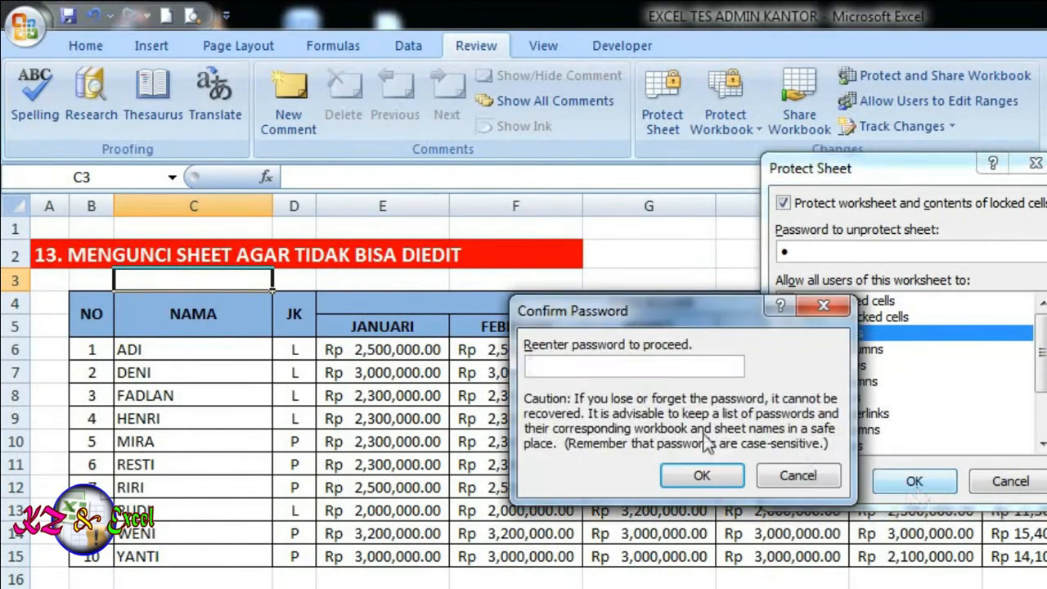
text(1)
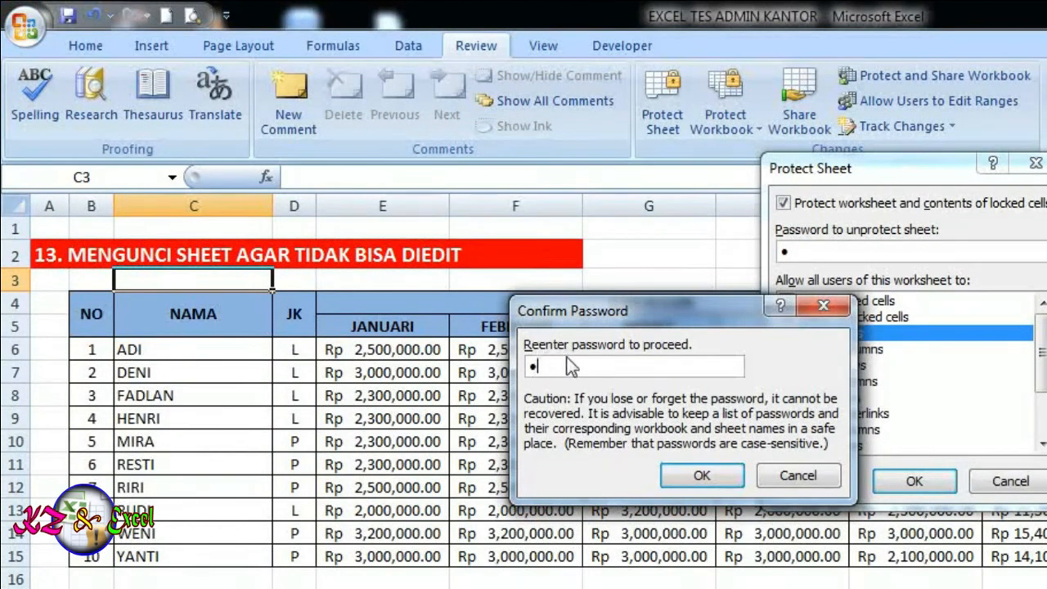
click(716, 480)
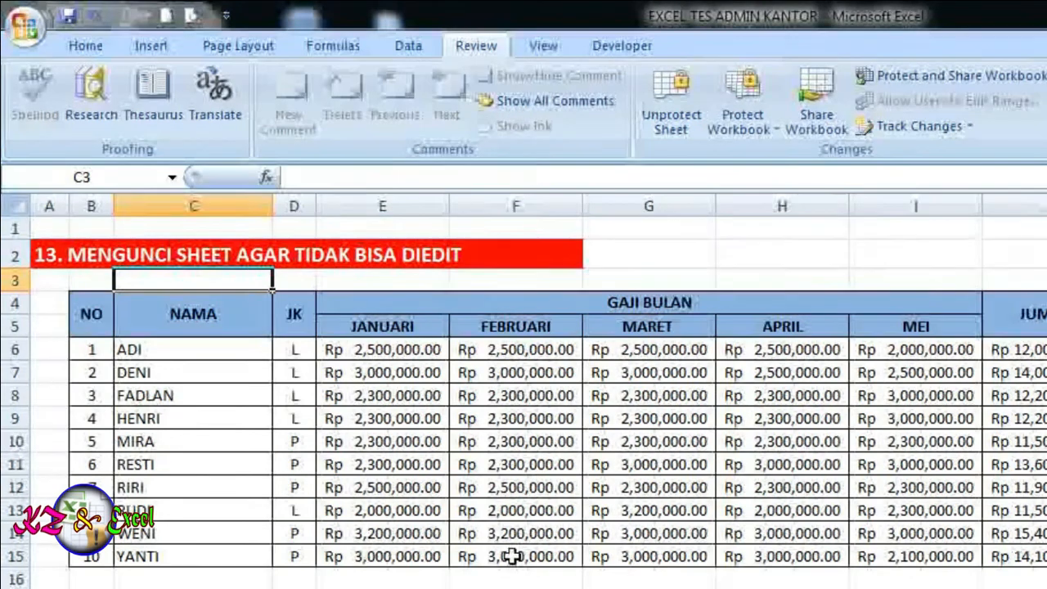
Step: Test the protection of sheet 13 by trying to edit cells C6, H10 and J8, dismissing each warning
double_click(191, 350)
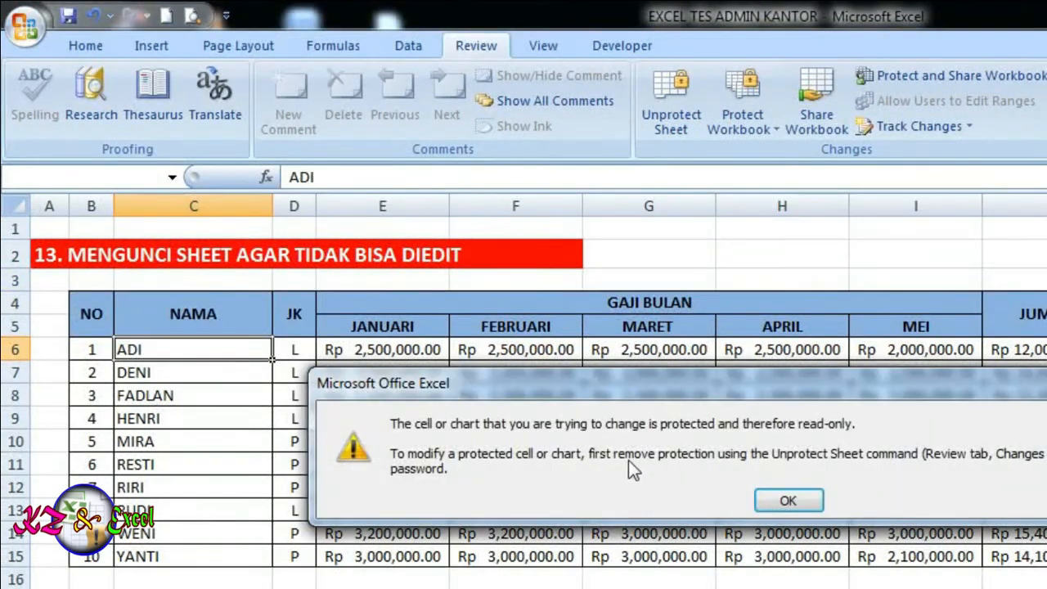
click(788, 501)
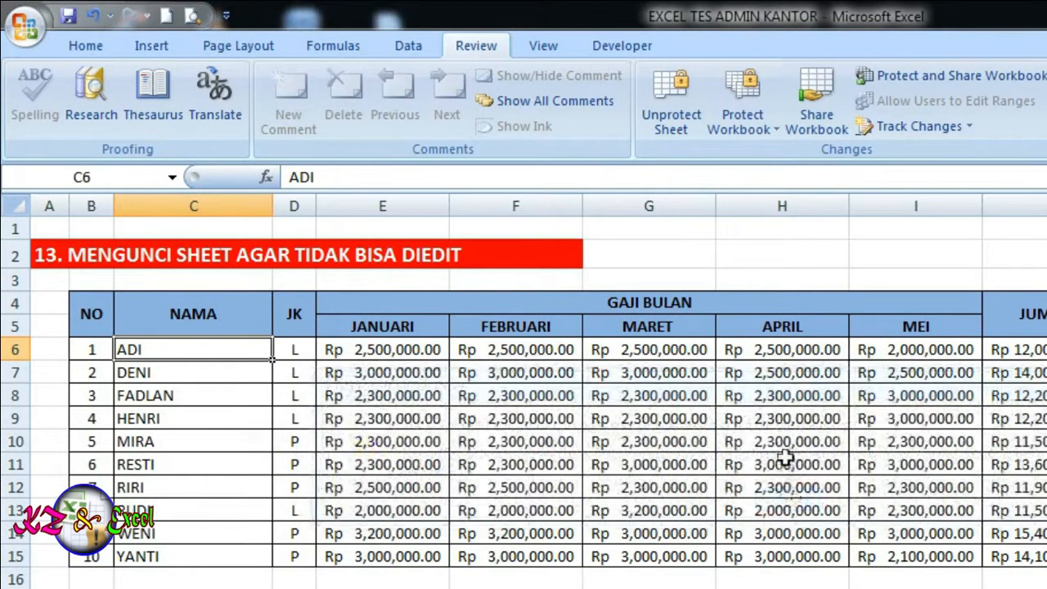
double_click(791, 442)
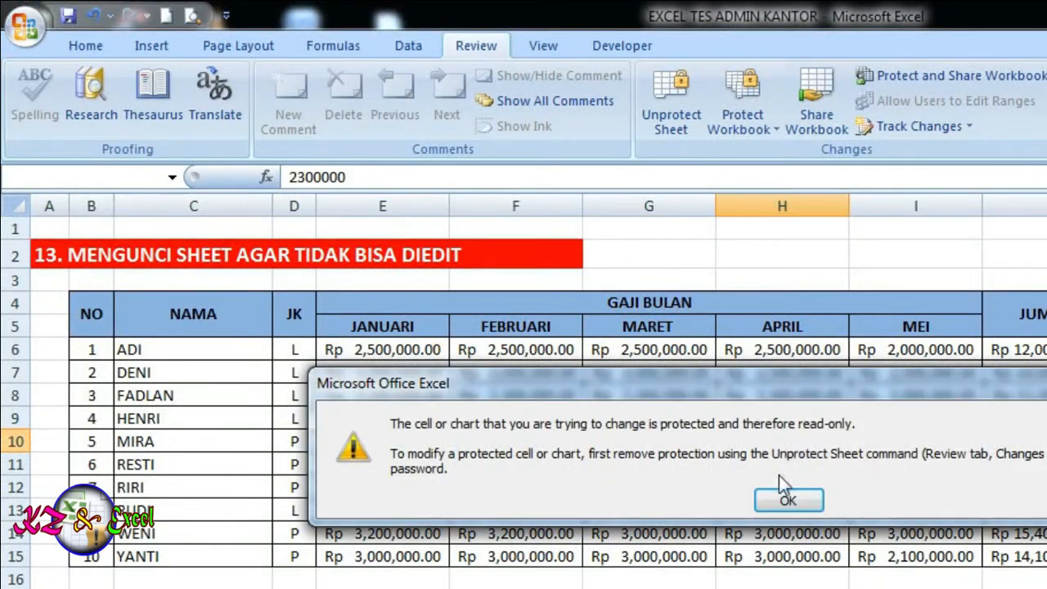
click(787, 501)
double_click(1014, 395)
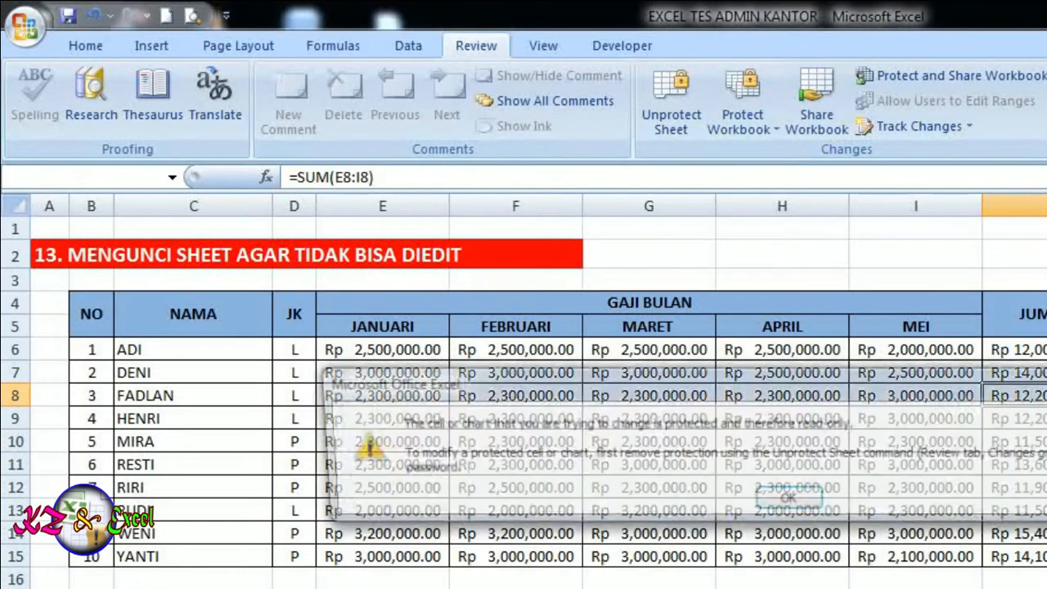
click(788, 500)
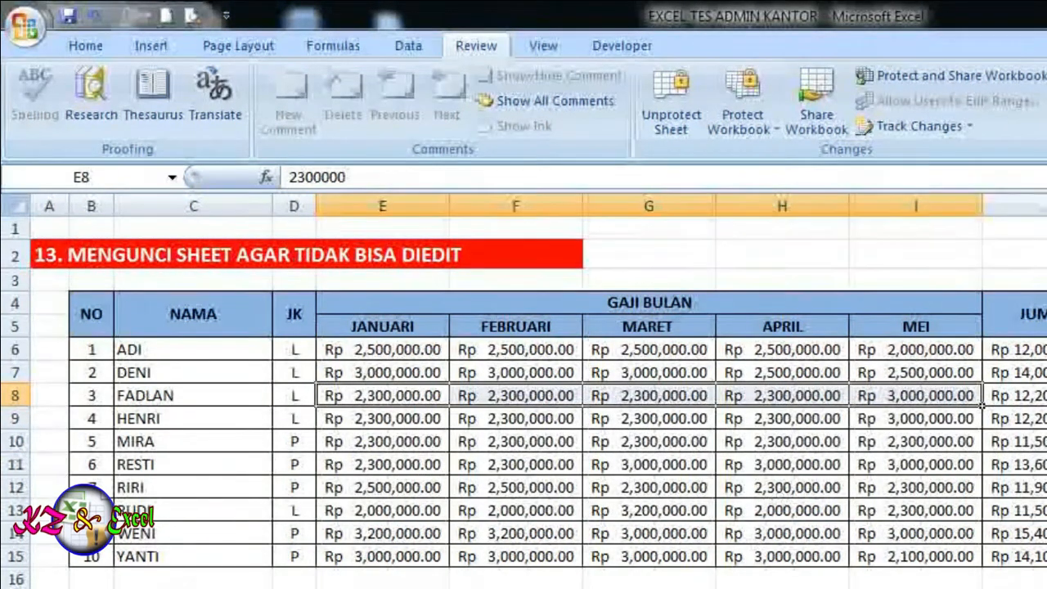
click(515, 587)
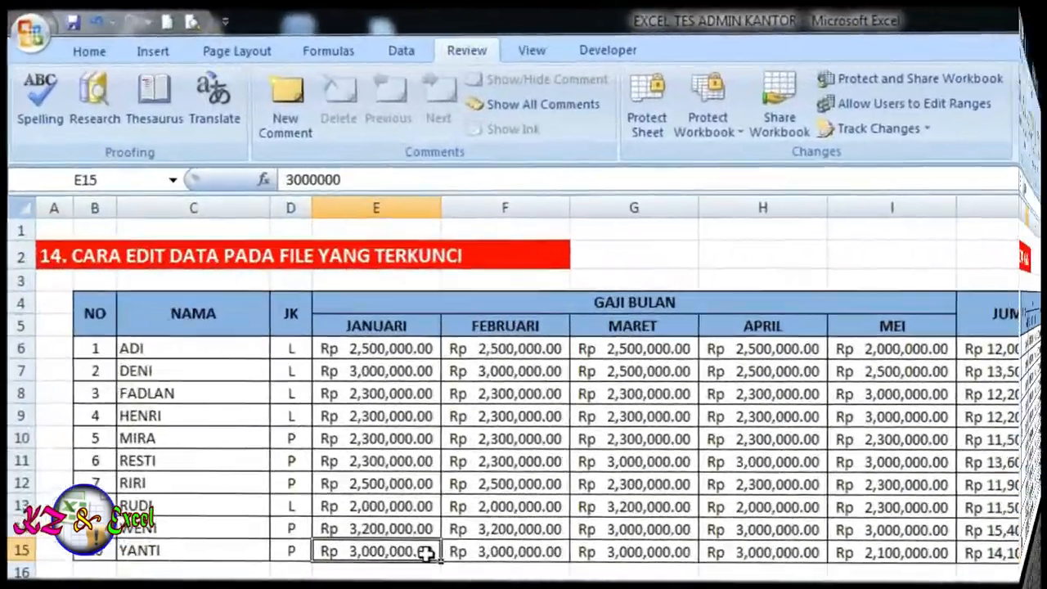
click(292, 369)
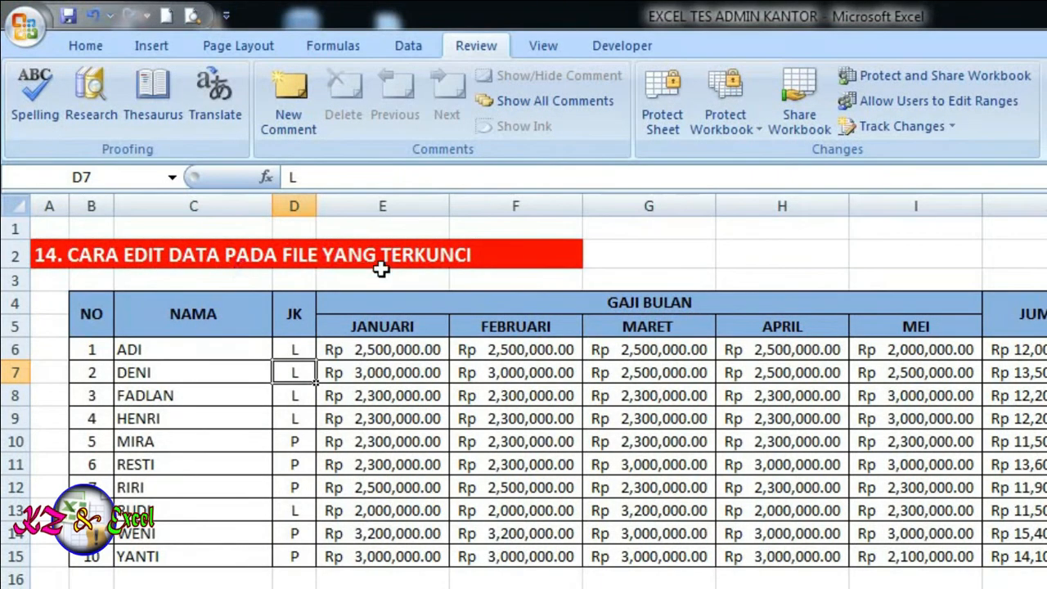
click(517, 419)
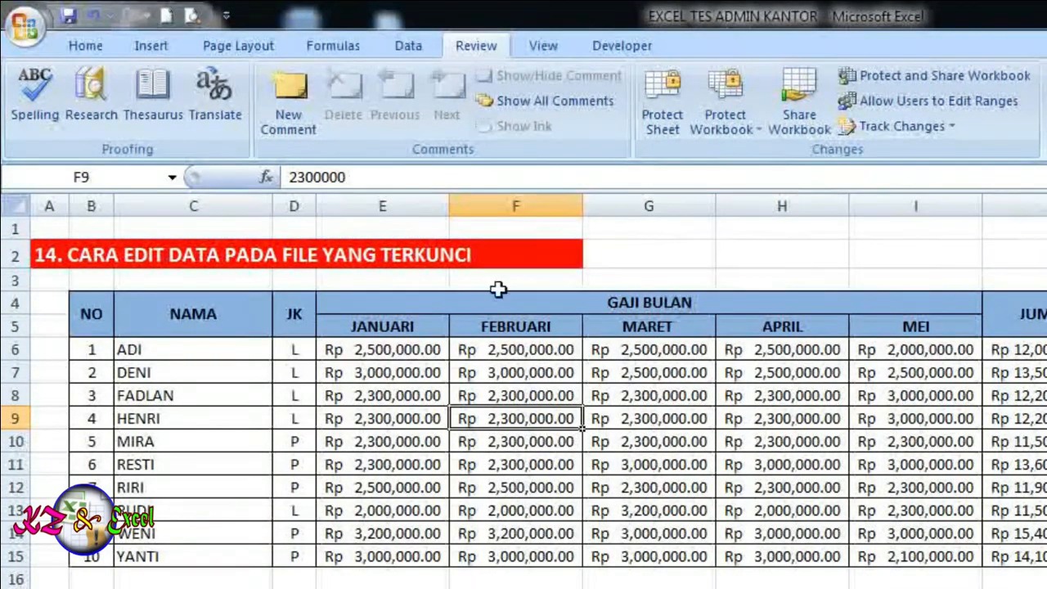
click(529, 312)
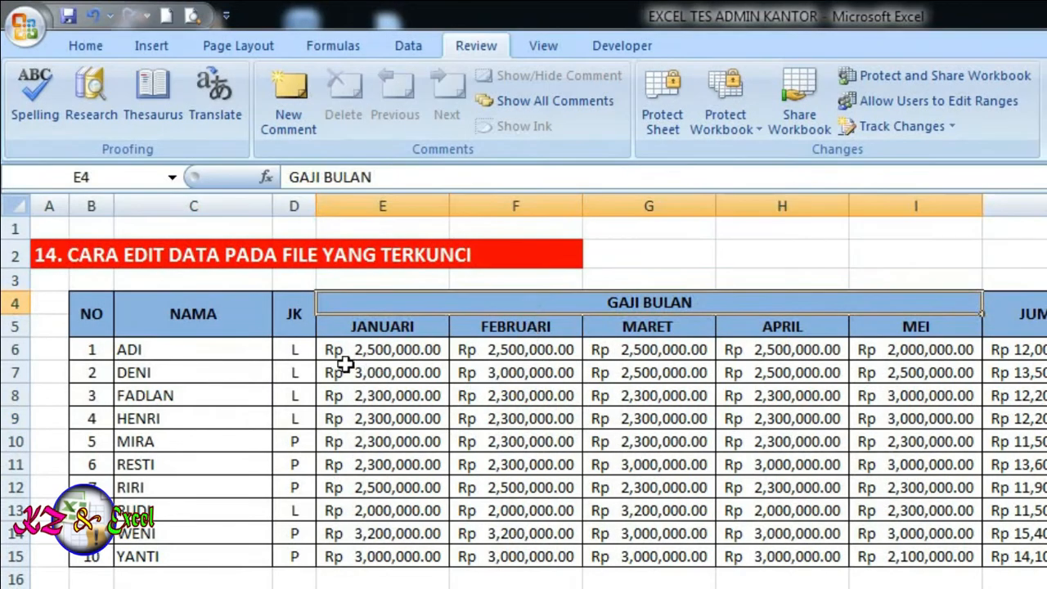
drag(330, 351, 870, 554)
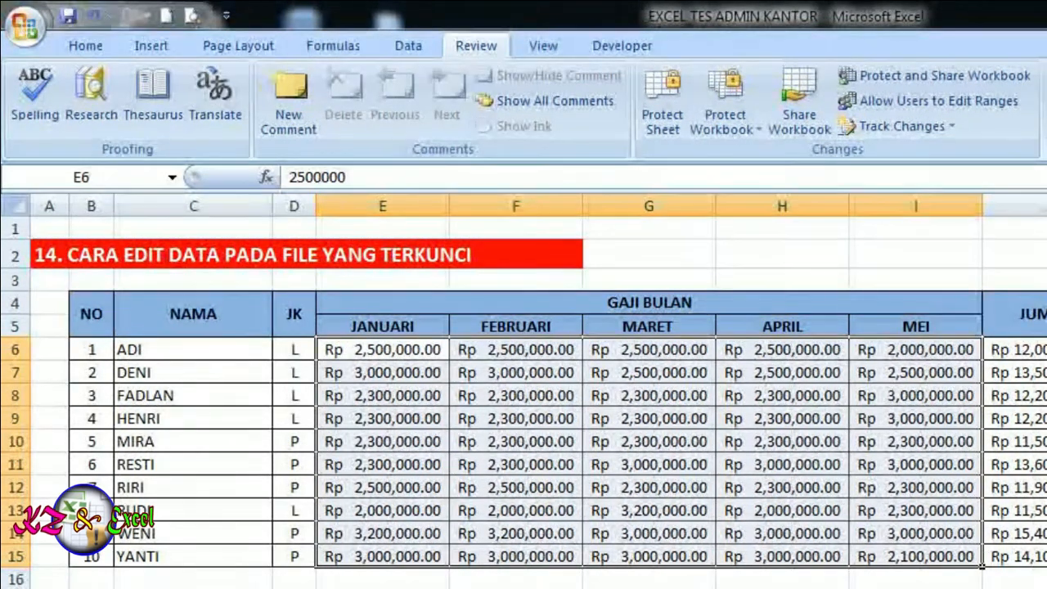
click(782, 588)
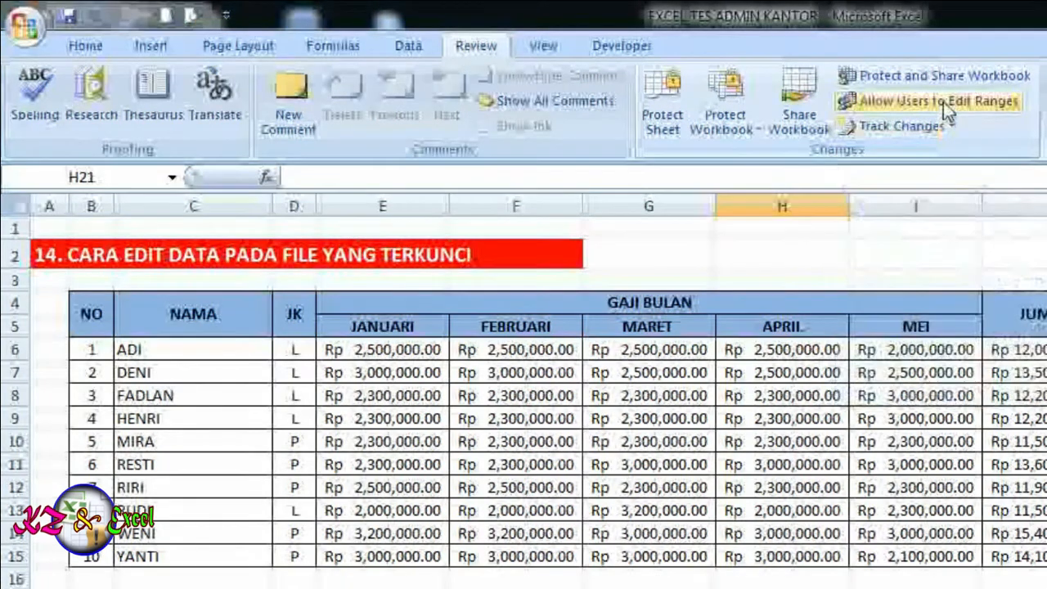
Step: Define the salary cells E6:I15 on sheet 14 as a user-editable range without a range password
click(914, 100)
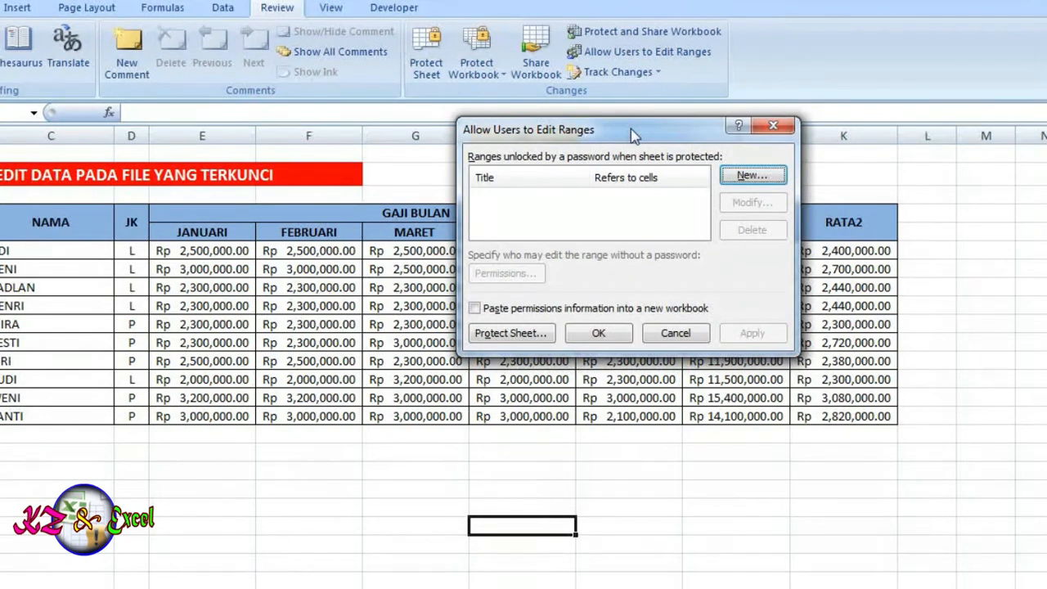
drag(631, 129, 868, 78)
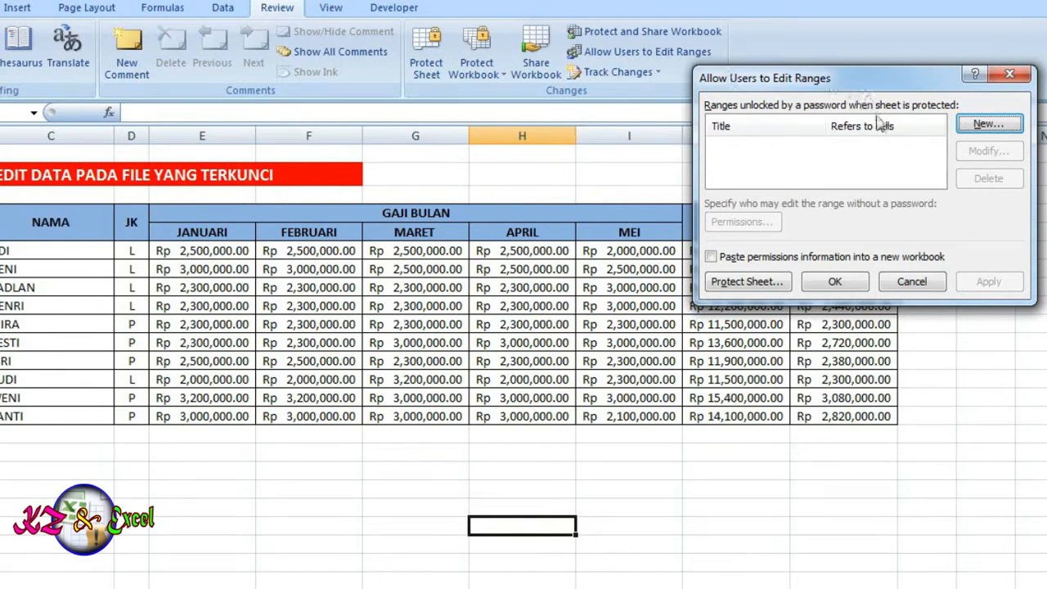
click(990, 124)
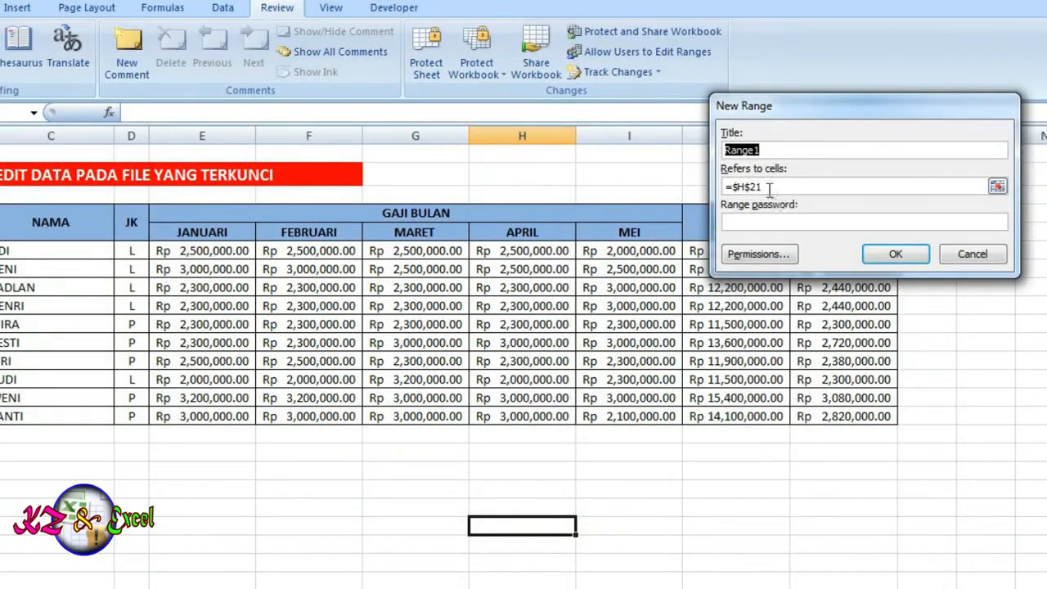
drag(769, 189, 695, 188)
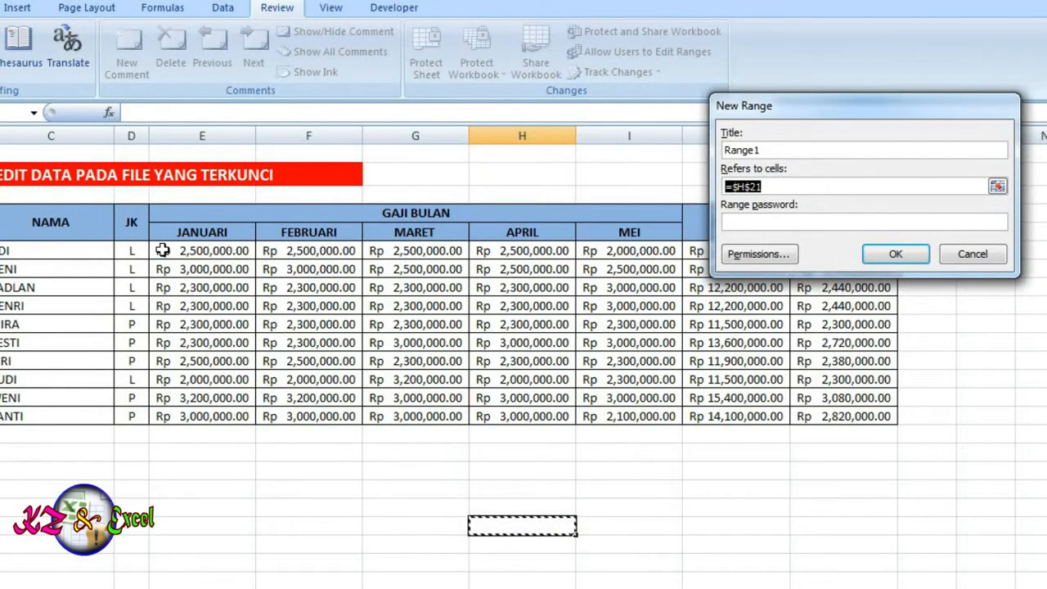
drag(162, 251, 646, 416)
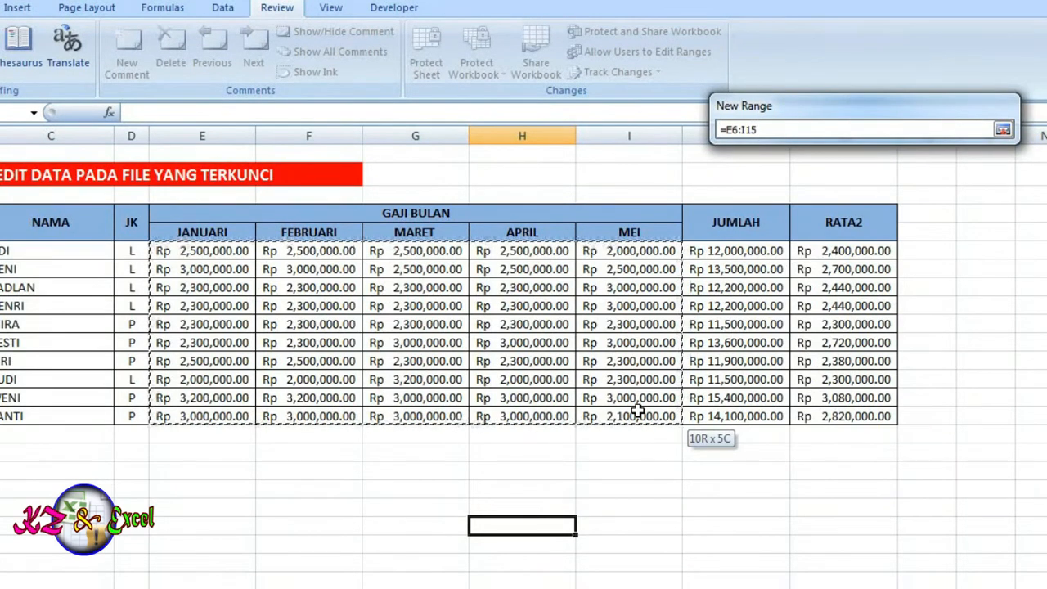
drag(638, 412, 639, 412)
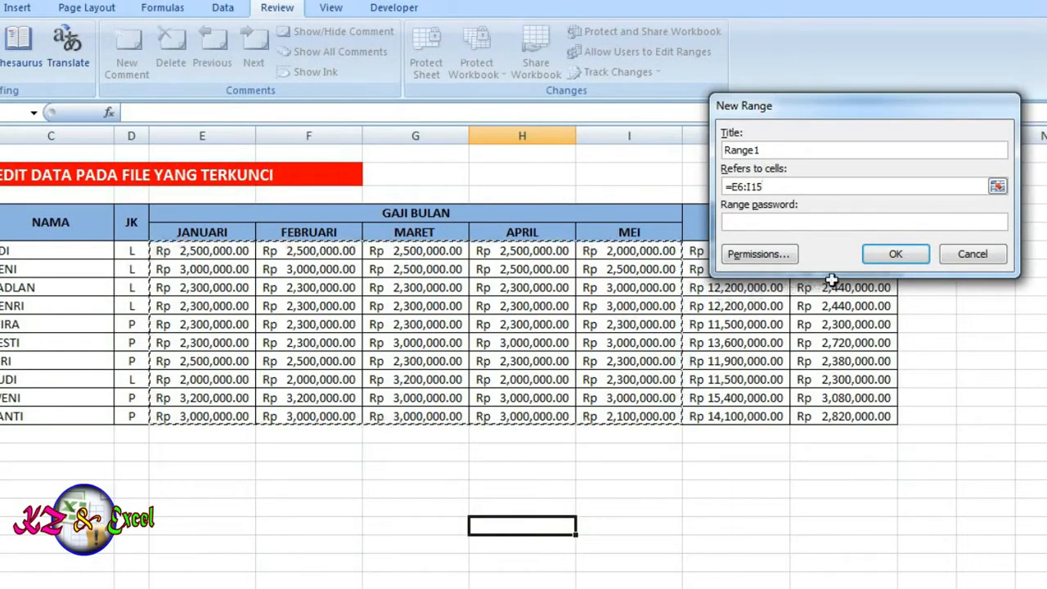
click(895, 255)
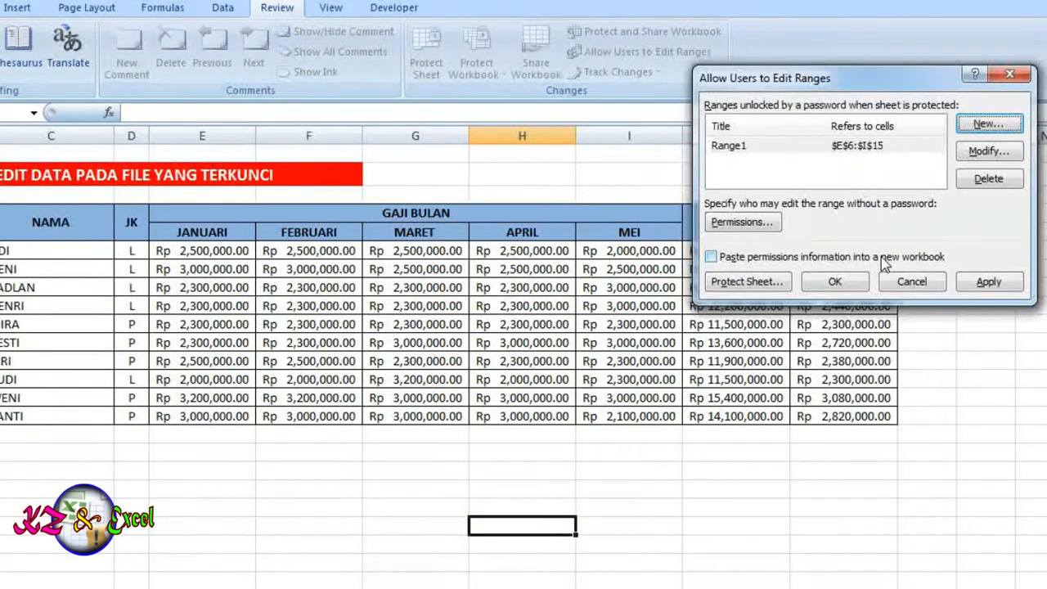
click(835, 282)
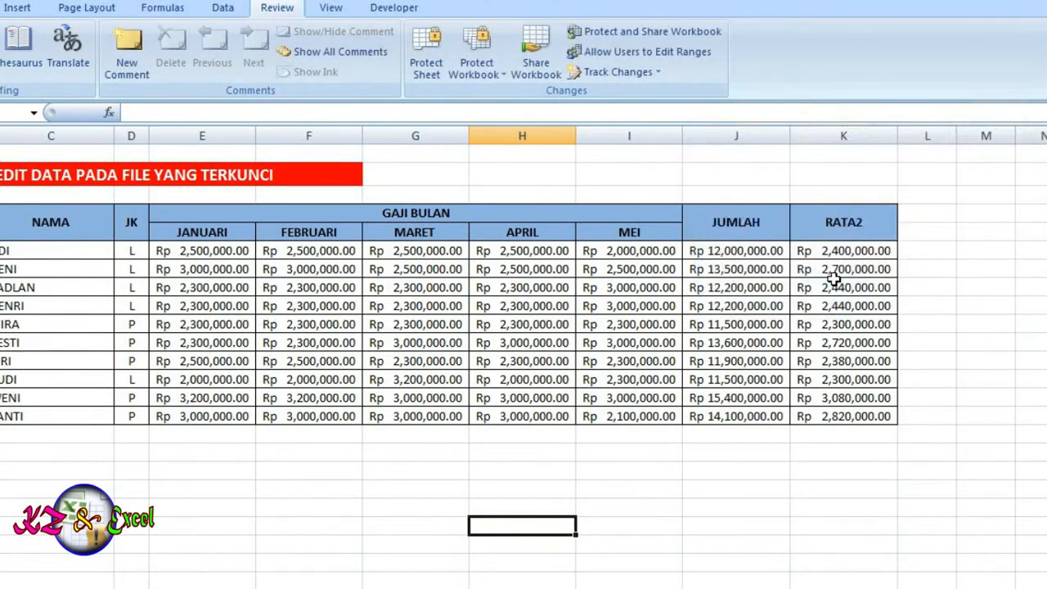
Step: Protect sheet 14 with a password, keeping selection of locked and unlocked cells allowed, and confirm the password
click(407, 305)
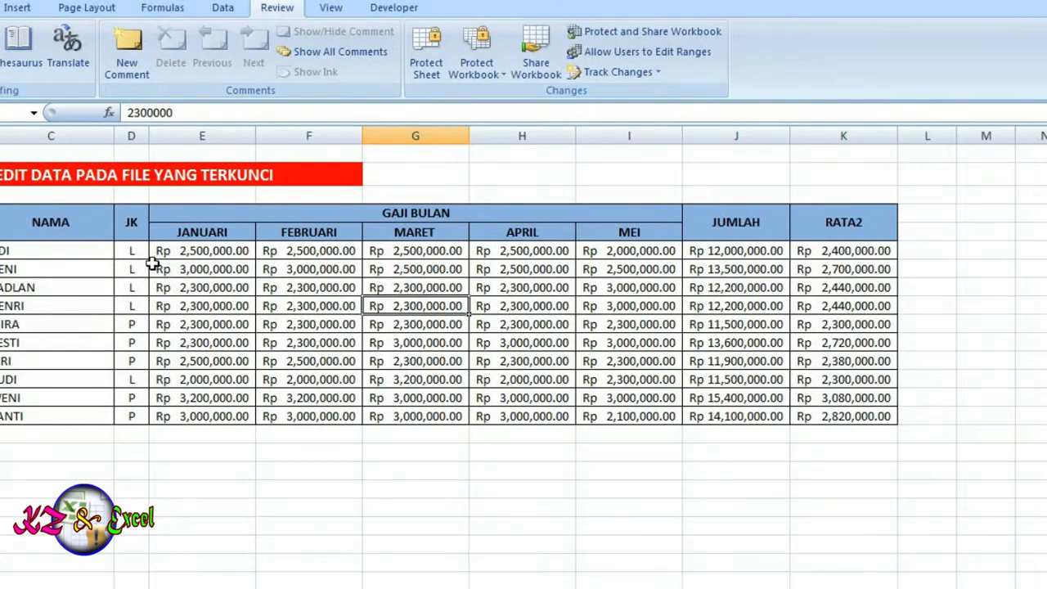
click(434, 61)
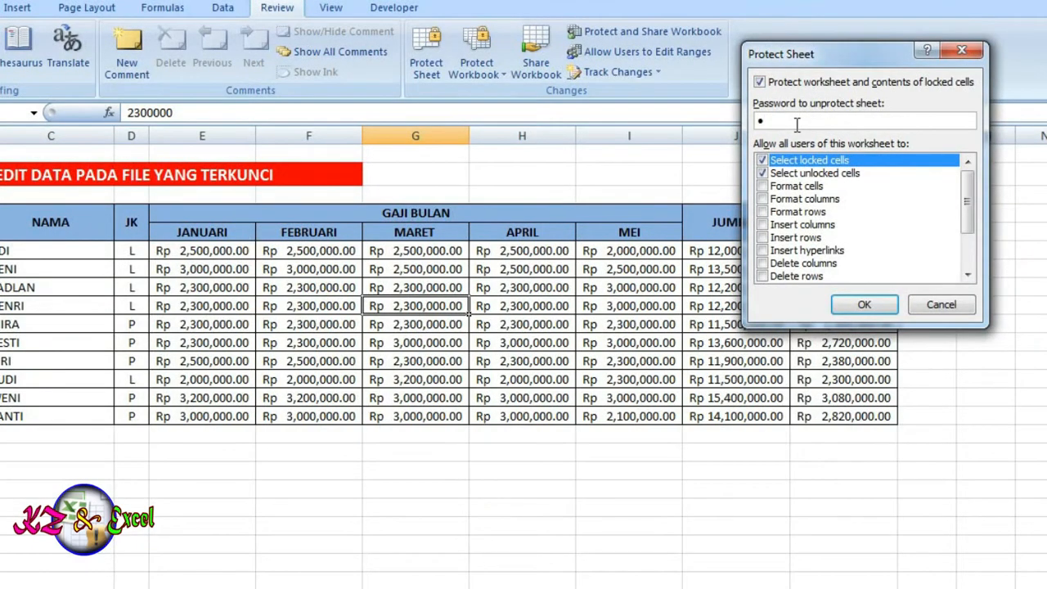
text(1)
click(864, 304)
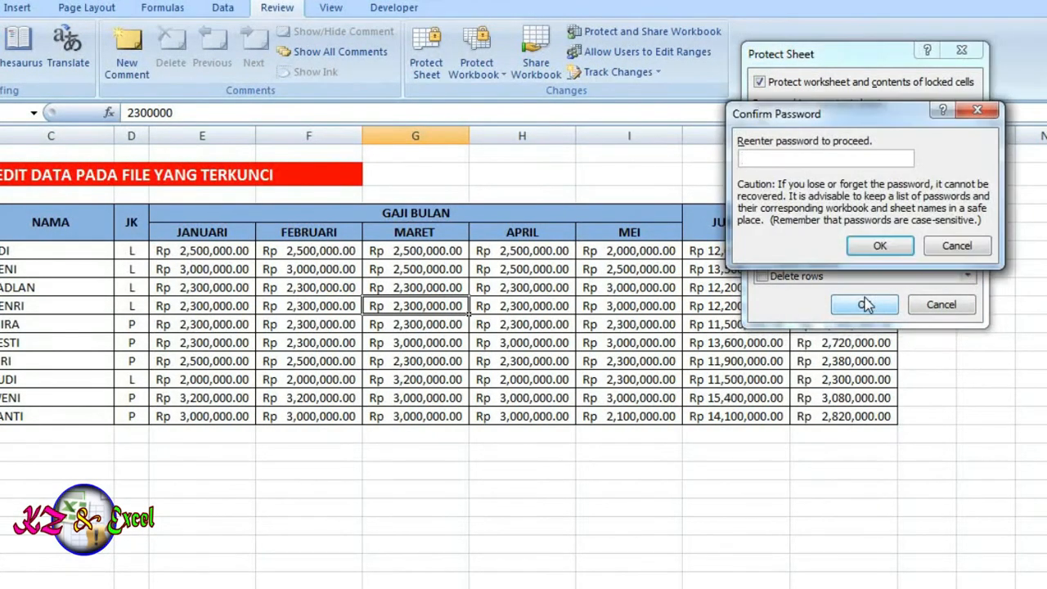
click(880, 245)
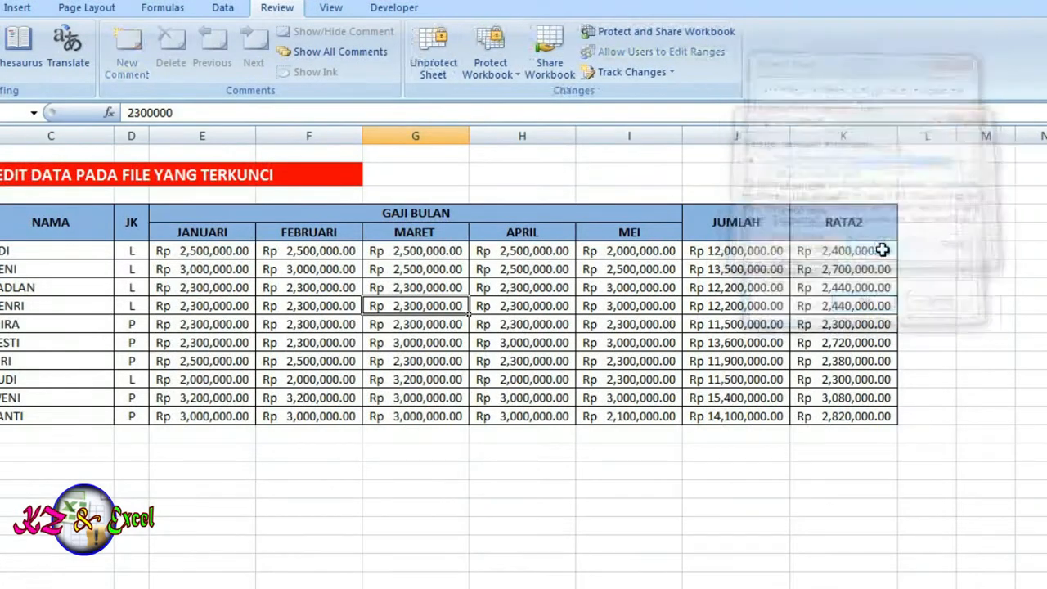
Step: Try to edit the locked cells C6 and D6 outside the permitted range, dismissing each warning
click(486, 496)
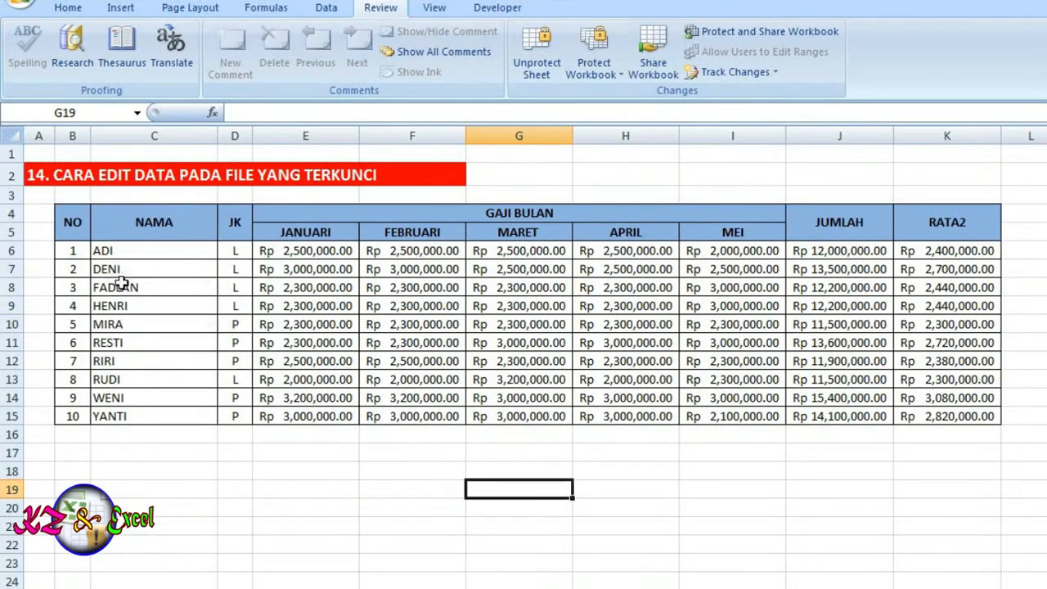
double_click(148, 250)
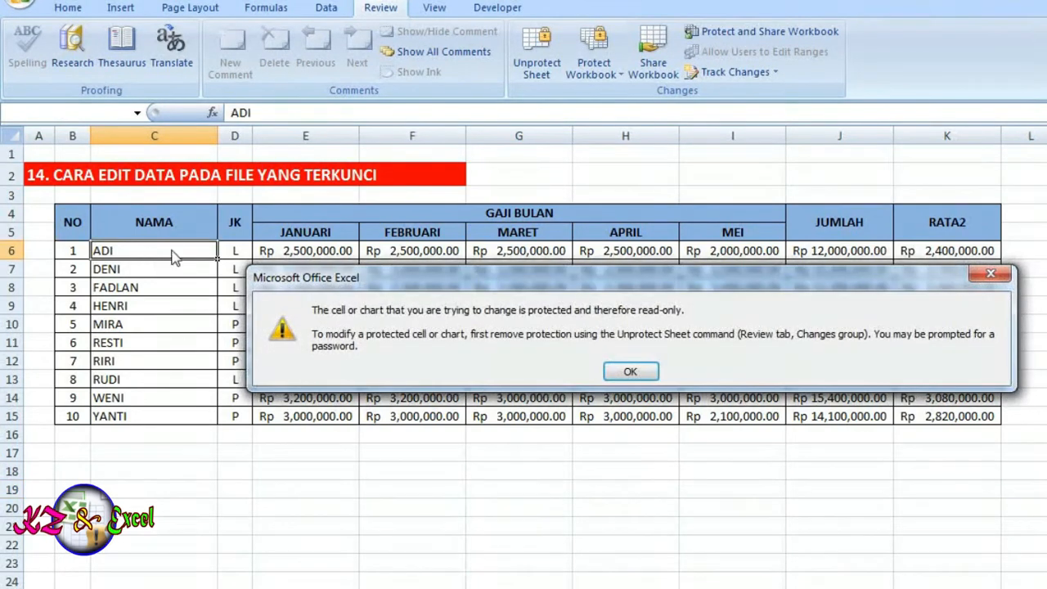
click(630, 373)
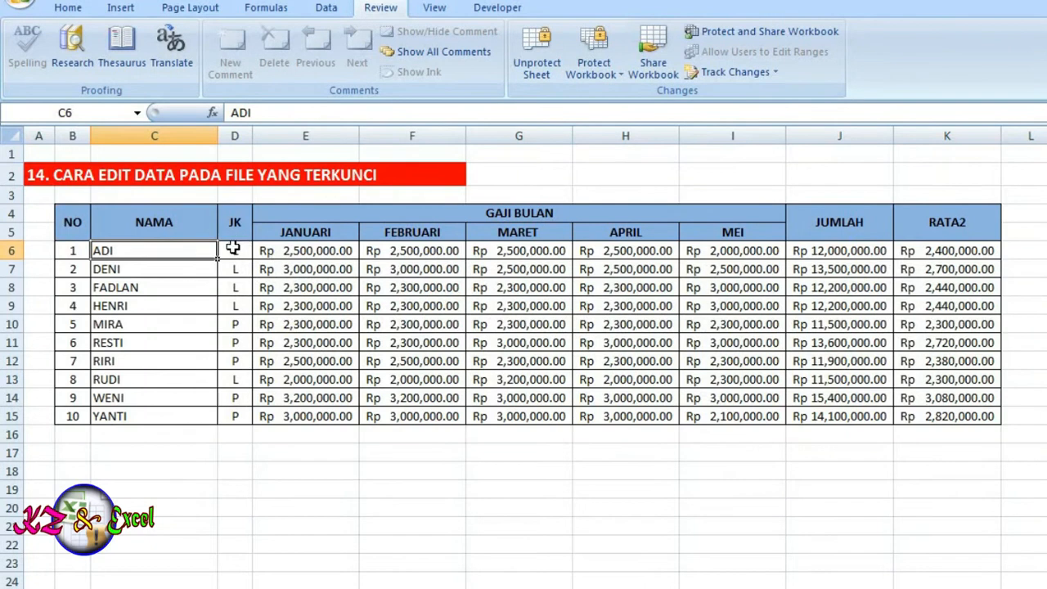
double_click(233, 249)
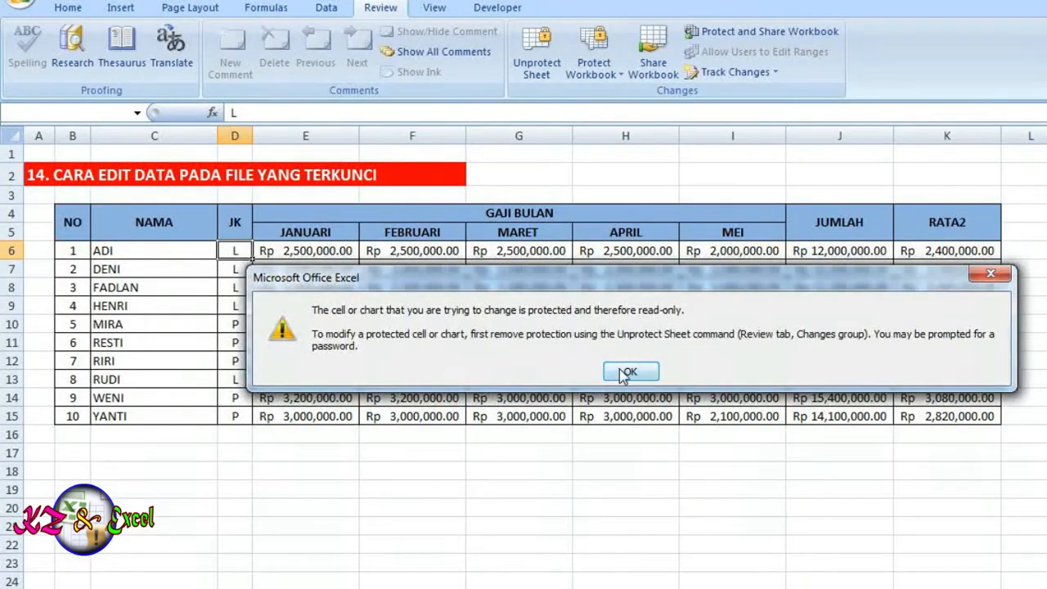
click(626, 373)
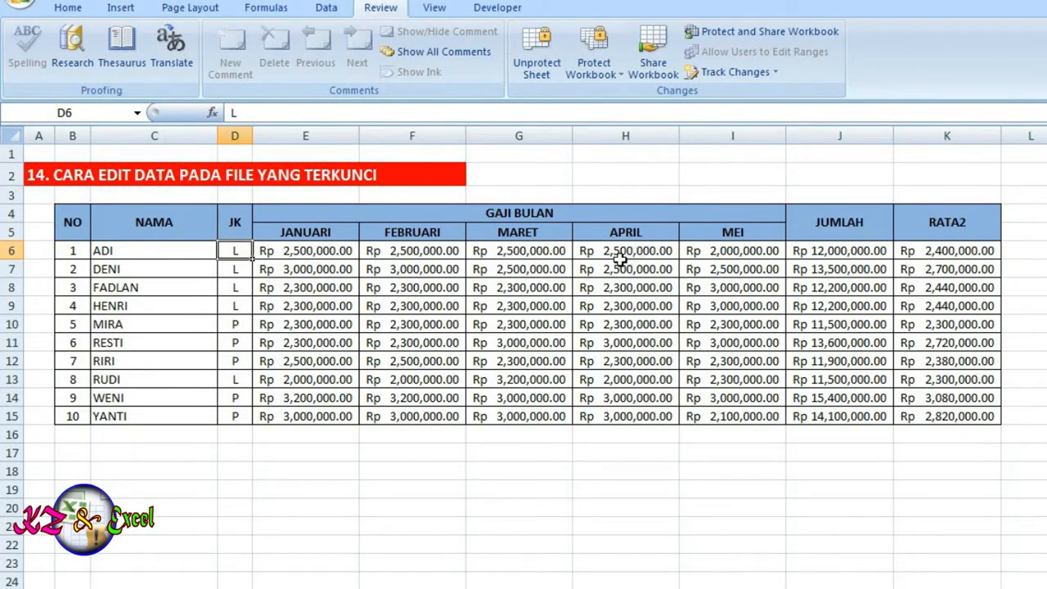
Step: Set the JANUARI salary in cell E6 to 3000000
click(311, 253)
double_click(290, 253)
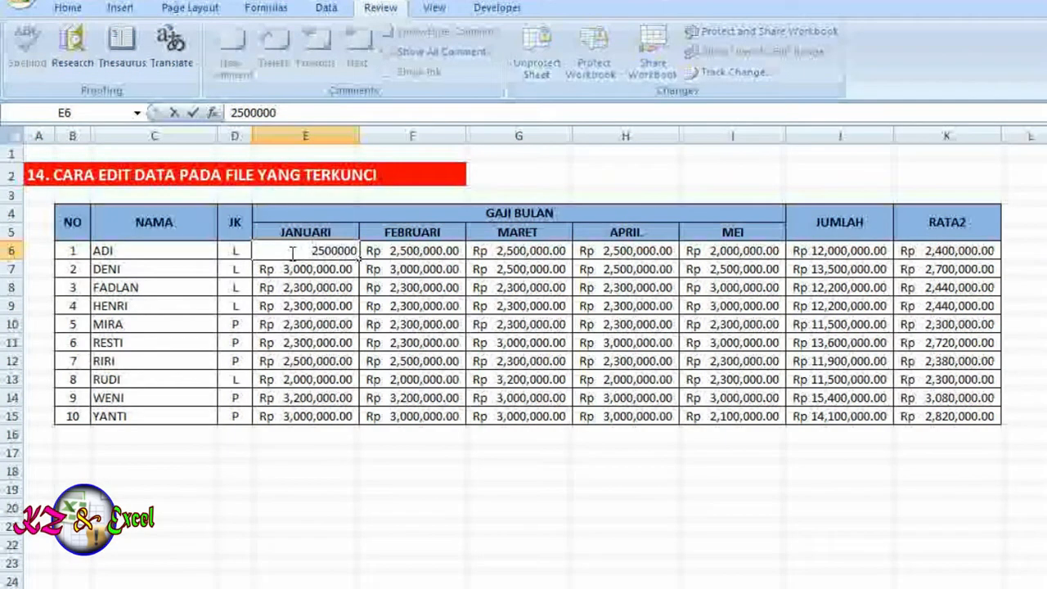
drag(300, 252, 437, 270)
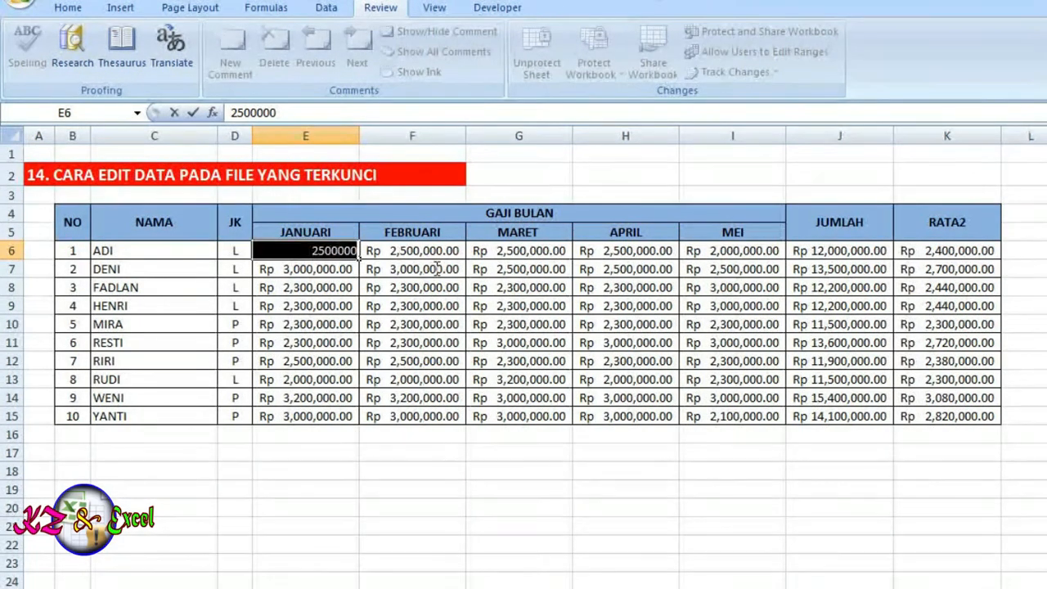
text(3000)
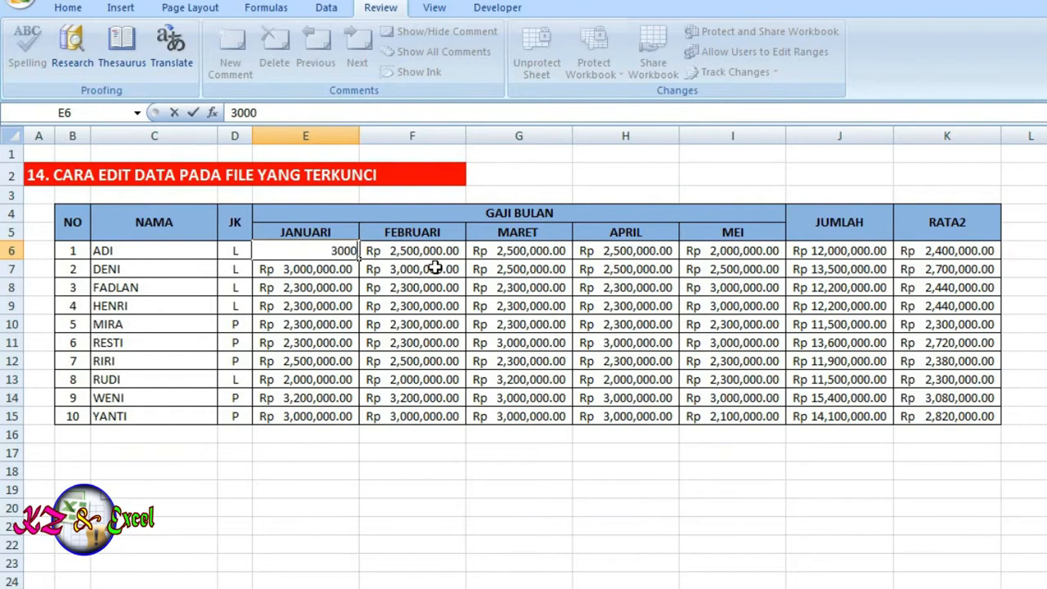
text(000)
key(Return)
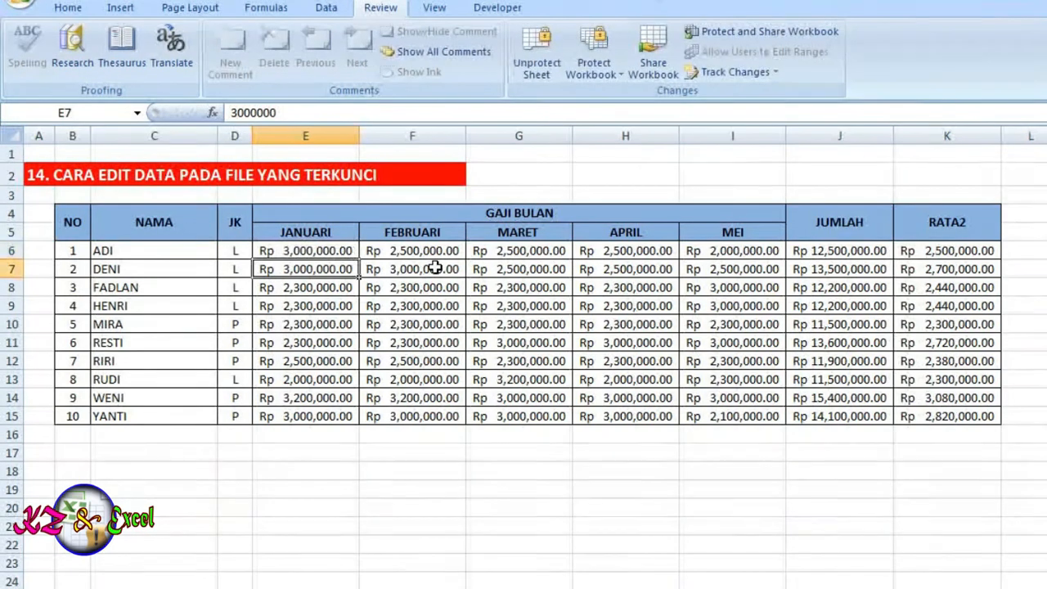
Step: Change the MARET salary in cell G9 to 3300000
click(543, 306)
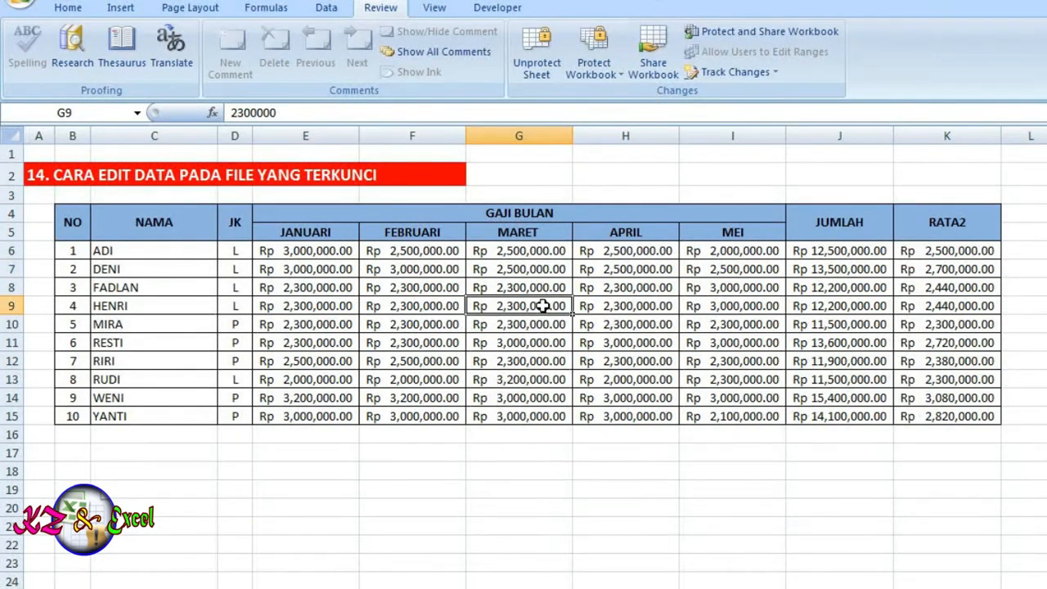
double_click(544, 306)
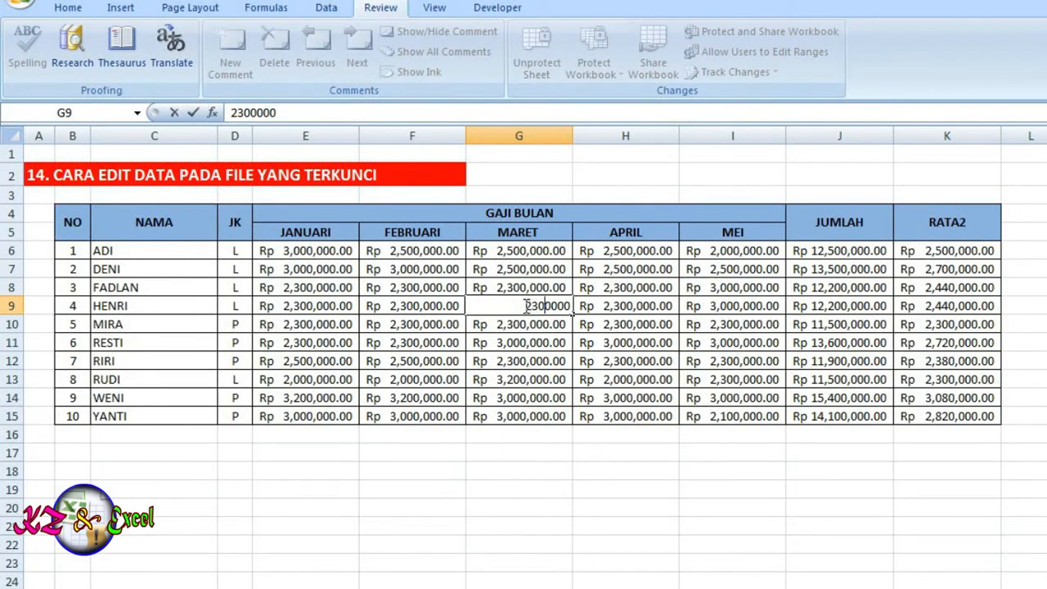
drag(527, 306, 534, 306)
text(3)
key(Return)
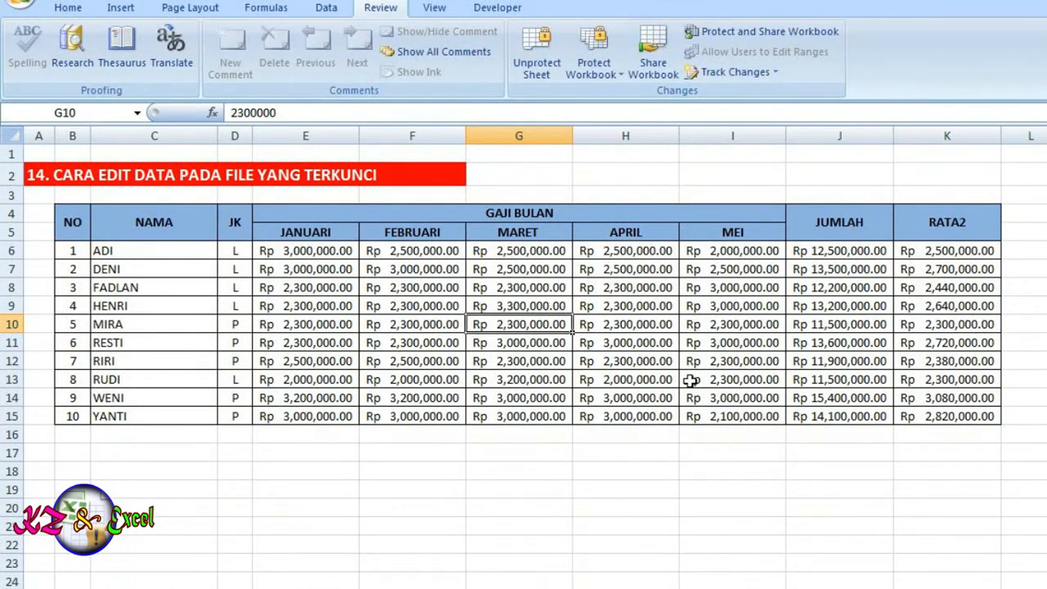
Step: Try to edit the locked JUMLAH cell J6 and the MARET header in G5, dismissing each protection warning
double_click(840, 250)
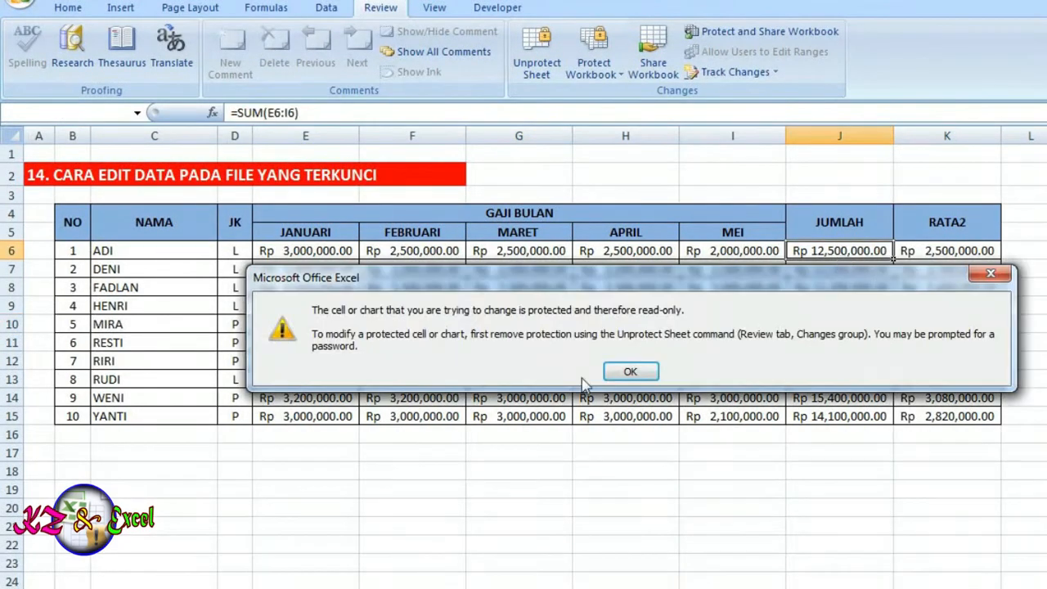
click(630, 371)
click(535, 236)
double_click(535, 235)
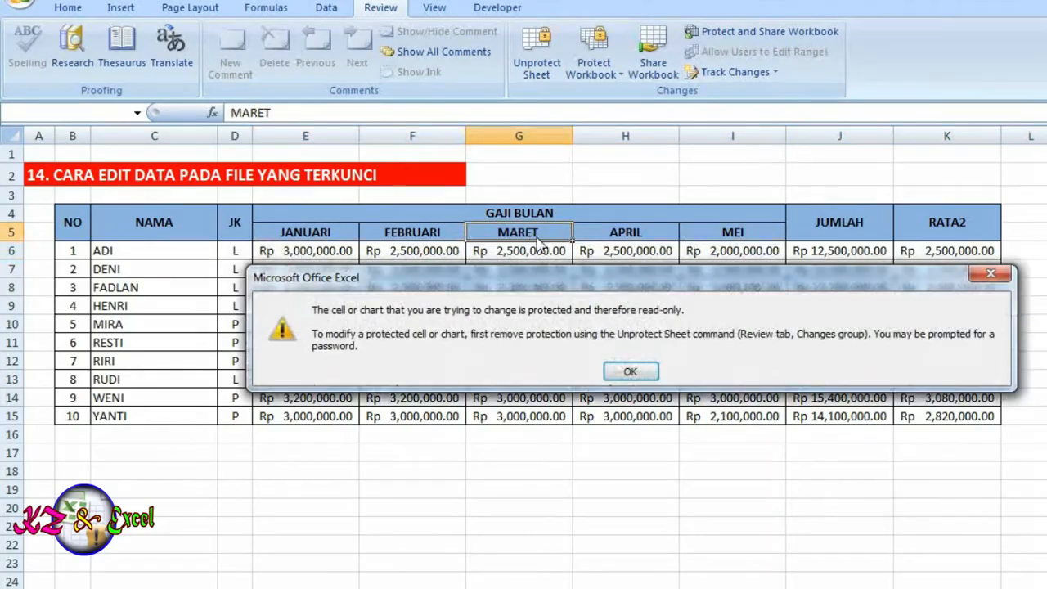
click(630, 371)
click(548, 528)
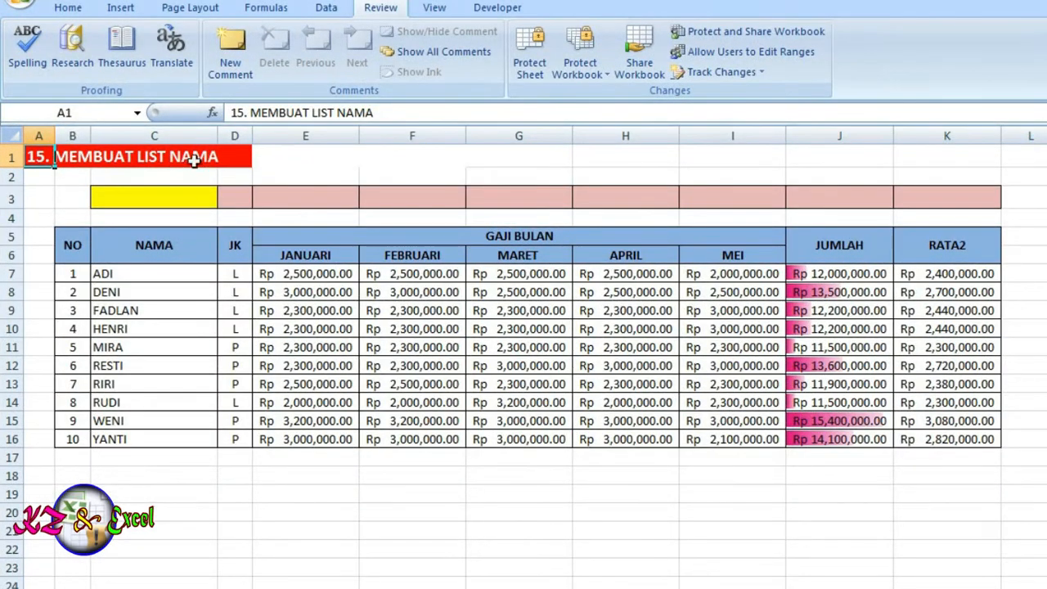
click(287, 181)
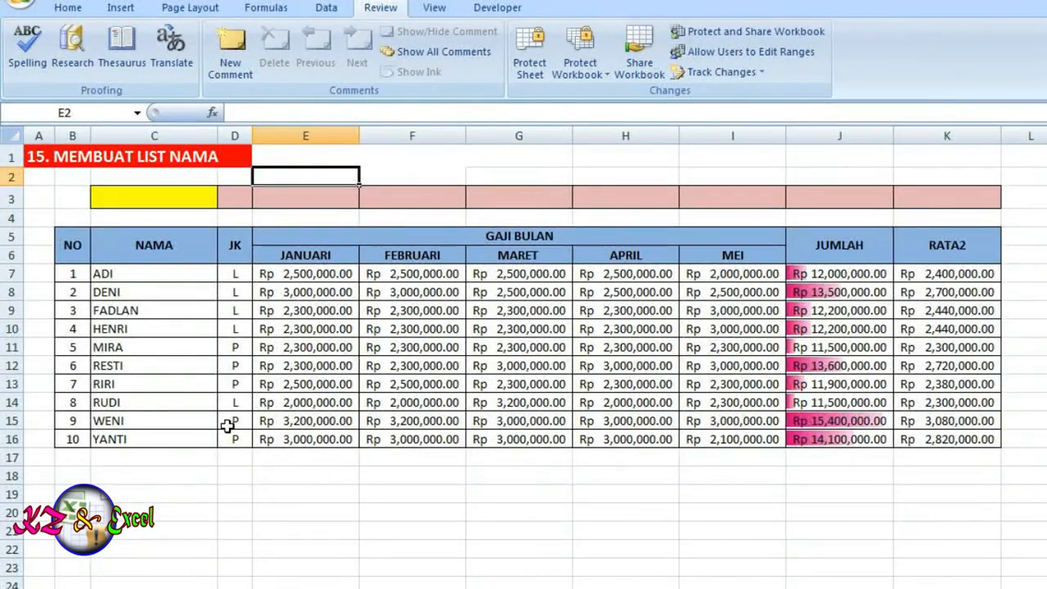
click(227, 422)
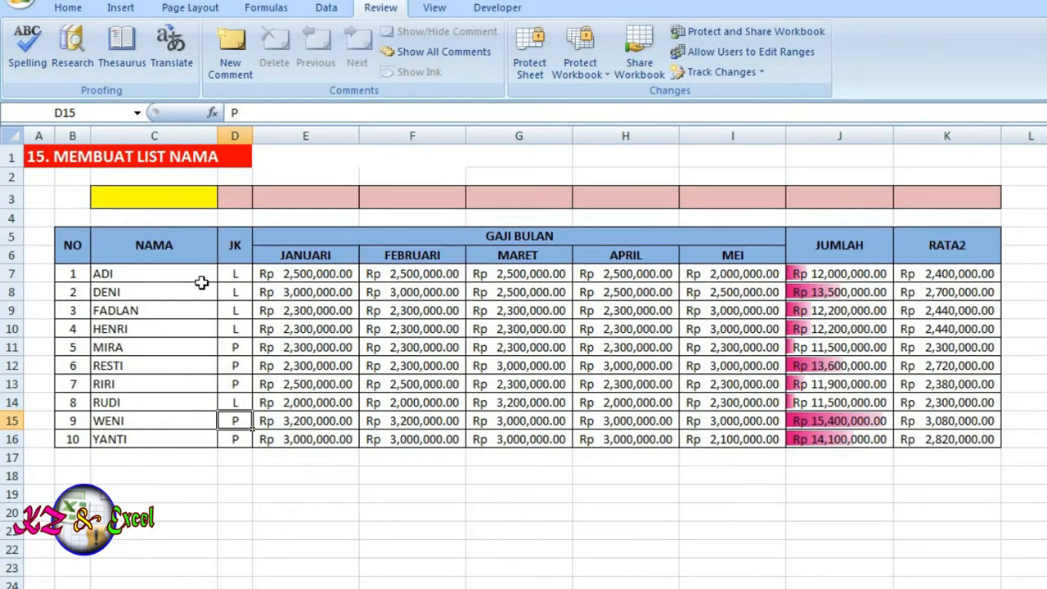
click(156, 311)
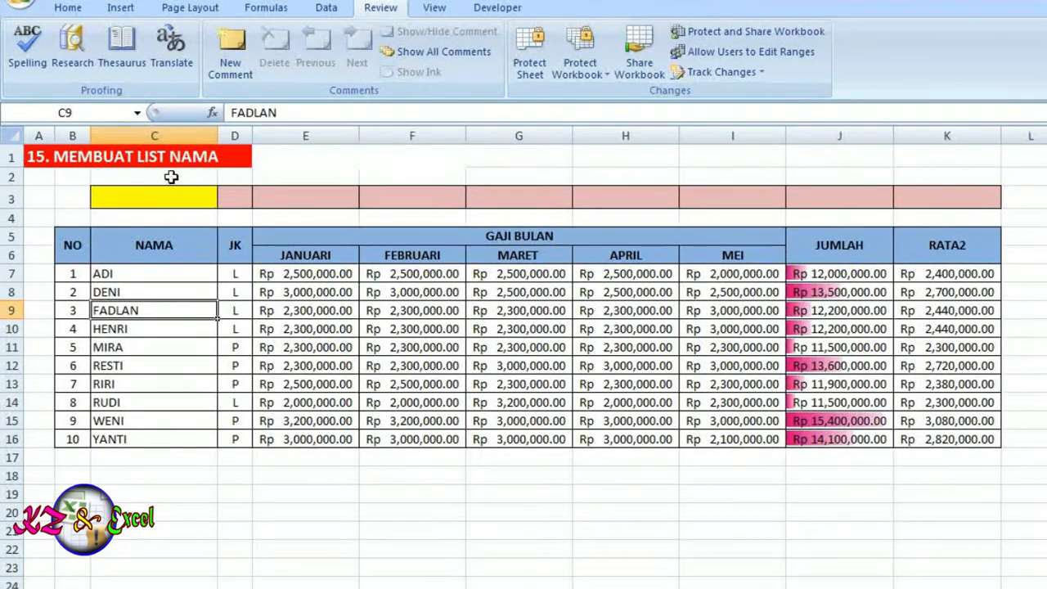
Step: Open Data Validation for the yellow cell C3 and set it to allow a List
click(158, 198)
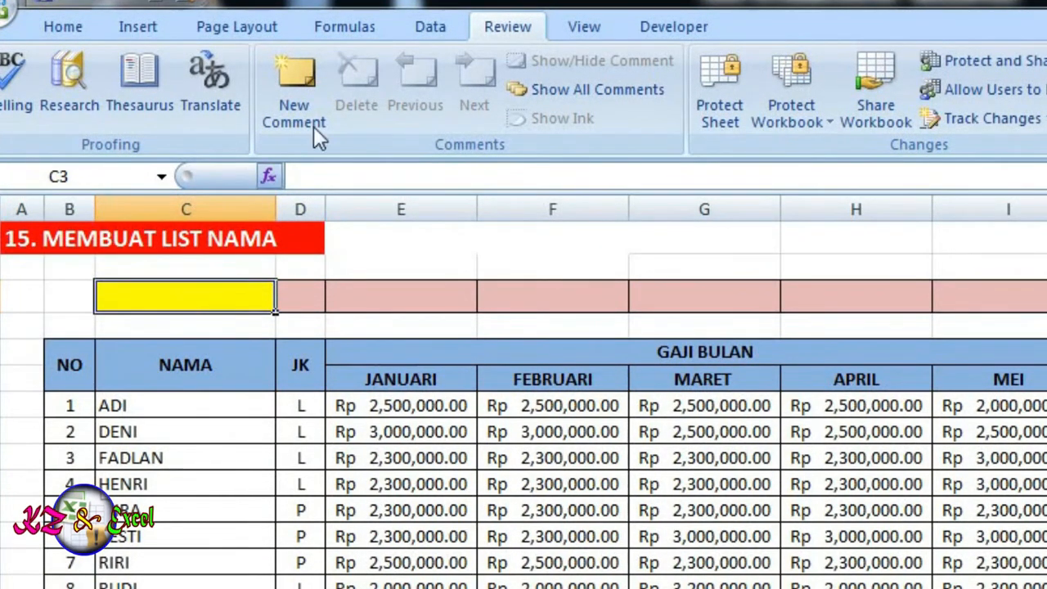
click(431, 29)
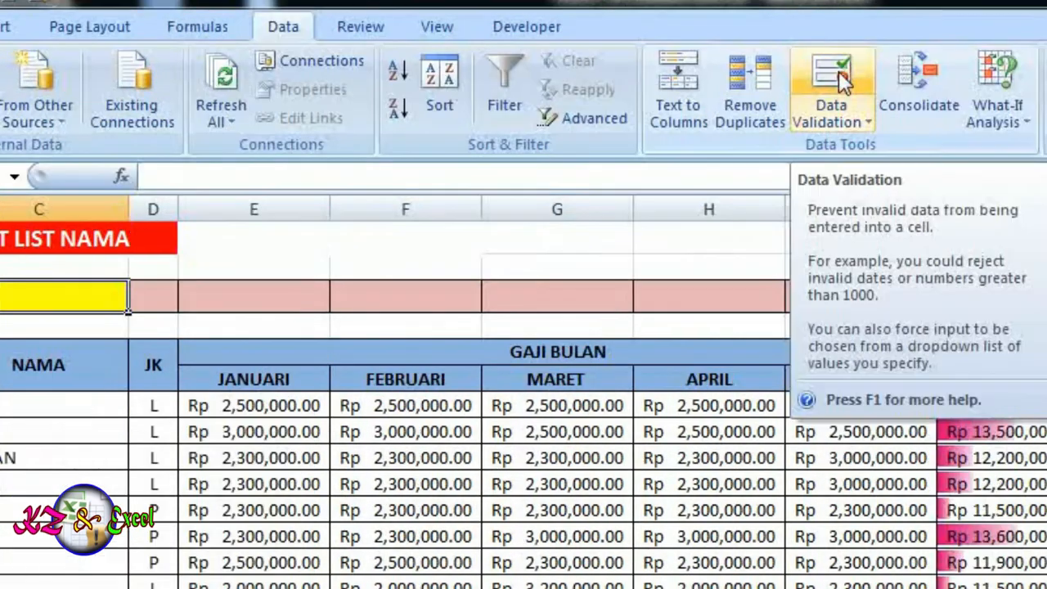
click(985, 71)
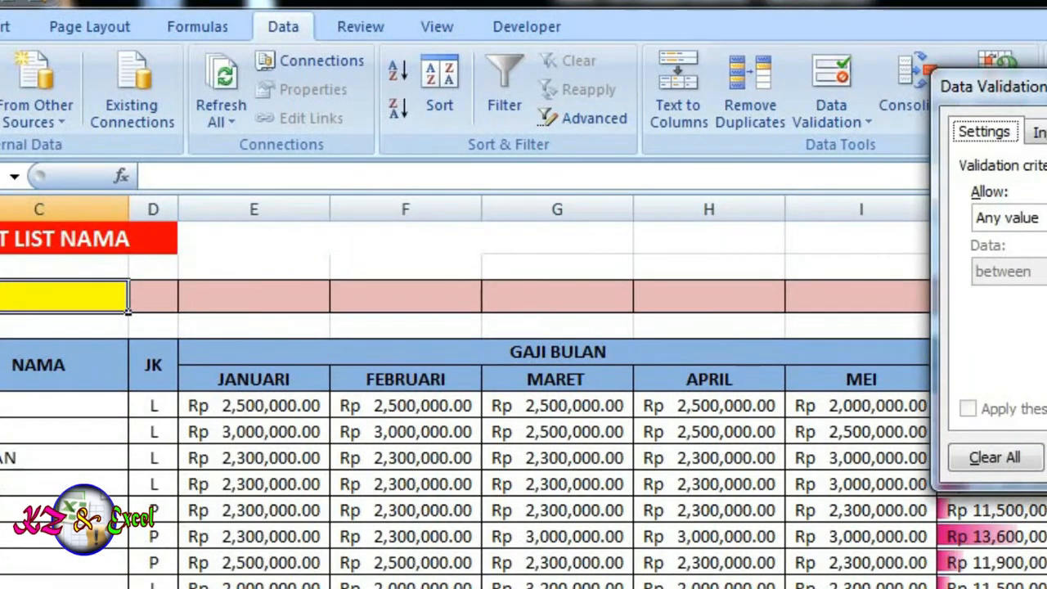
drag(1043, 87, 561, 156)
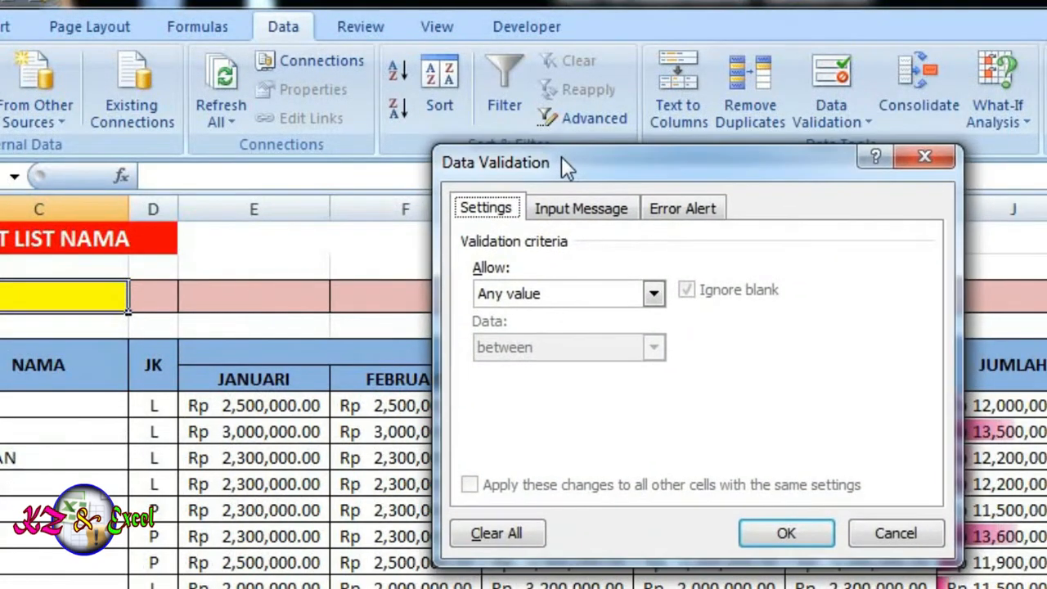
click(654, 293)
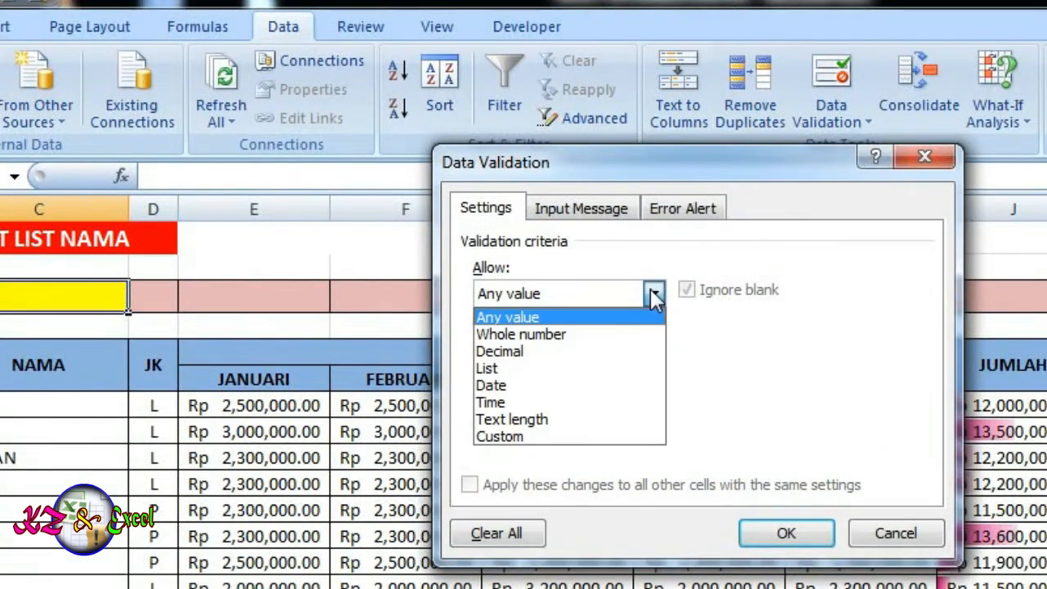
click(531, 368)
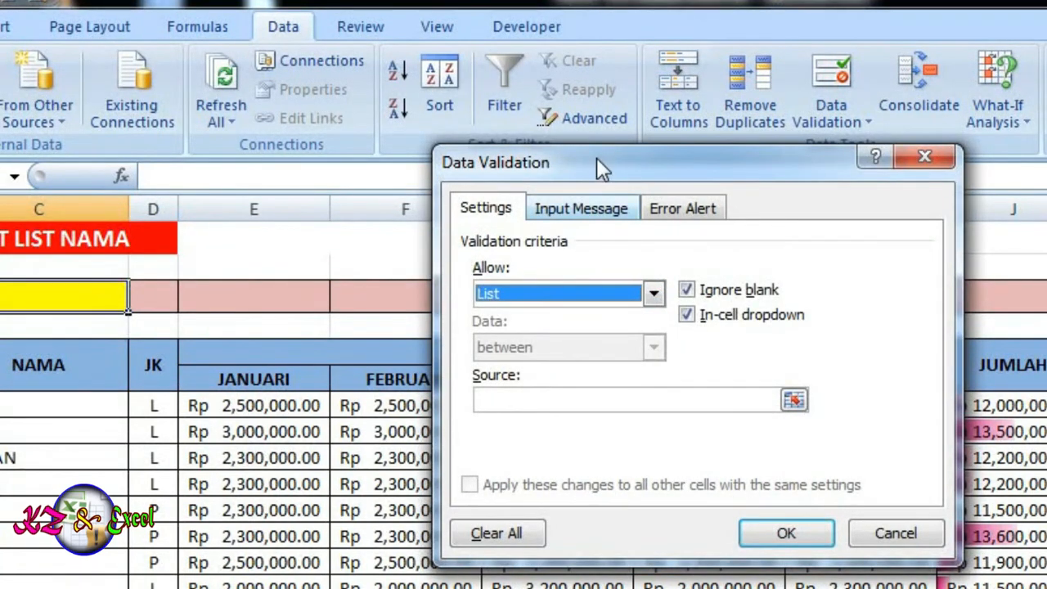
drag(597, 160, 546, 72)
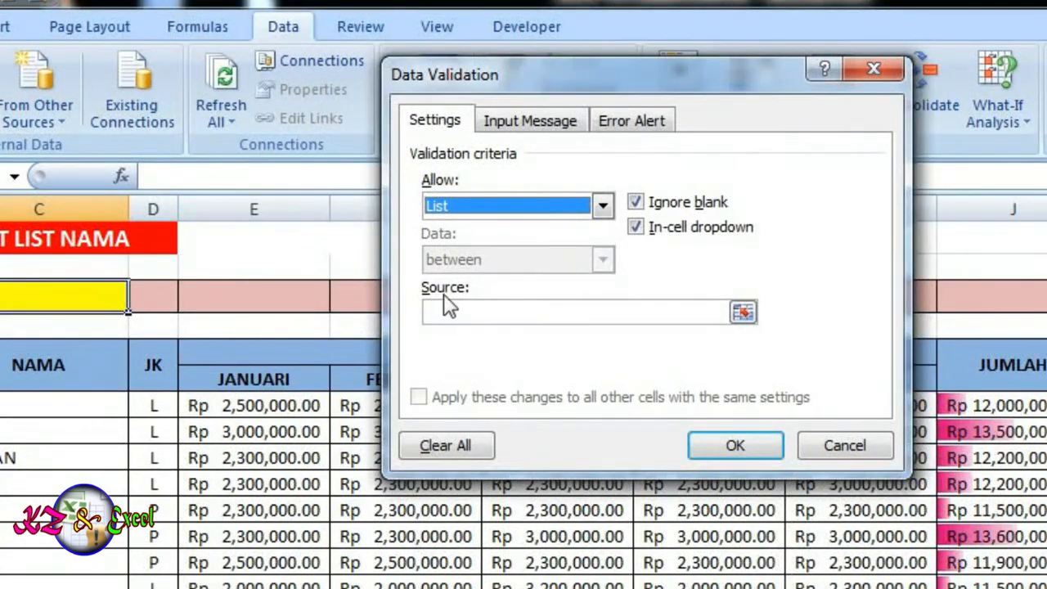
Step: Set the list source to the NAMA entries, =$C$7:$C$16, and apply the validation
click(457, 318)
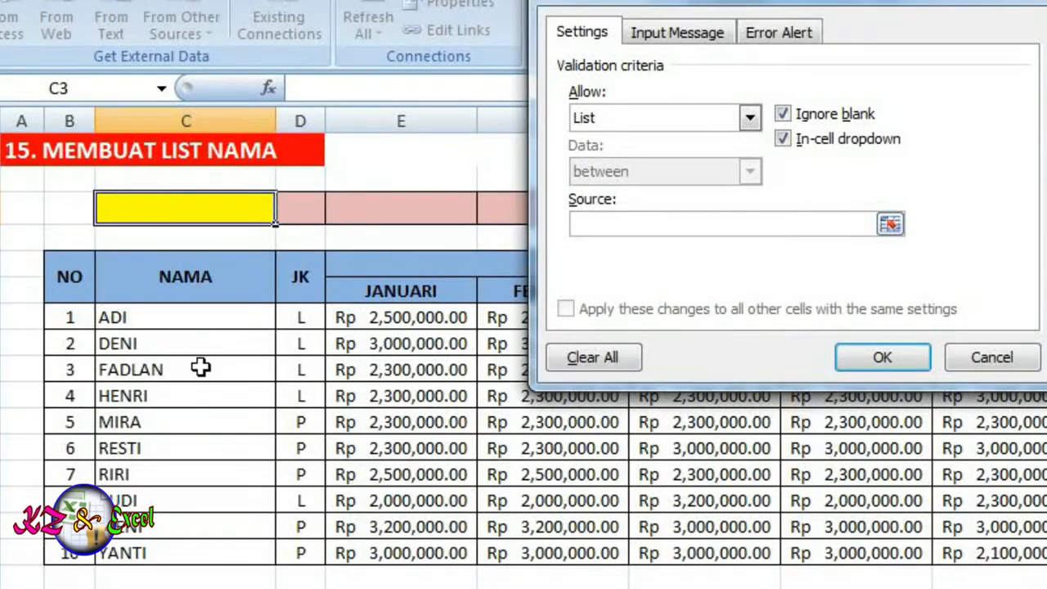
click(129, 317)
drag(129, 317, 139, 556)
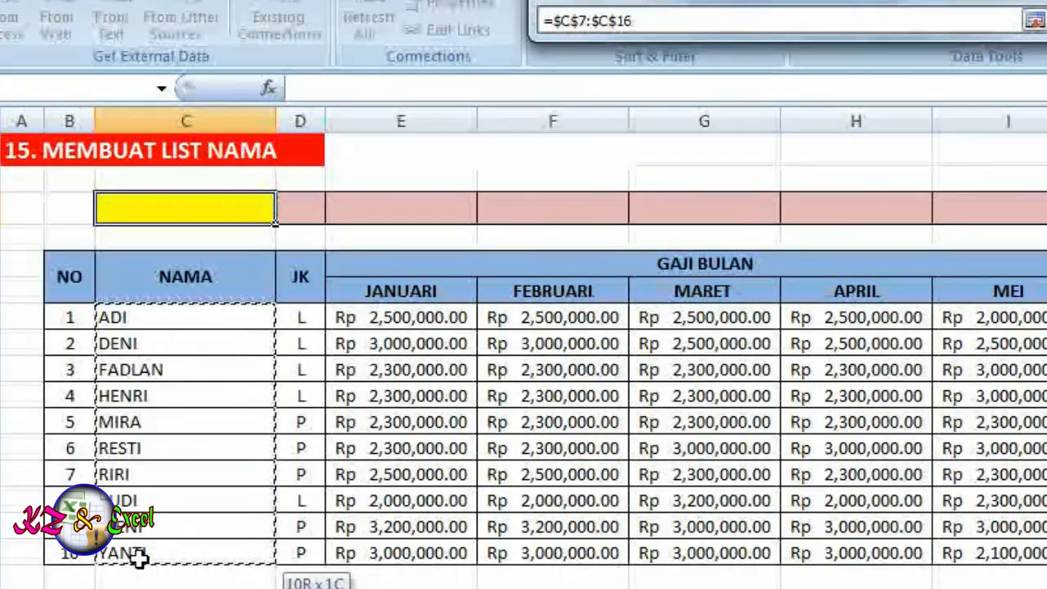
drag(139, 556, 139, 557)
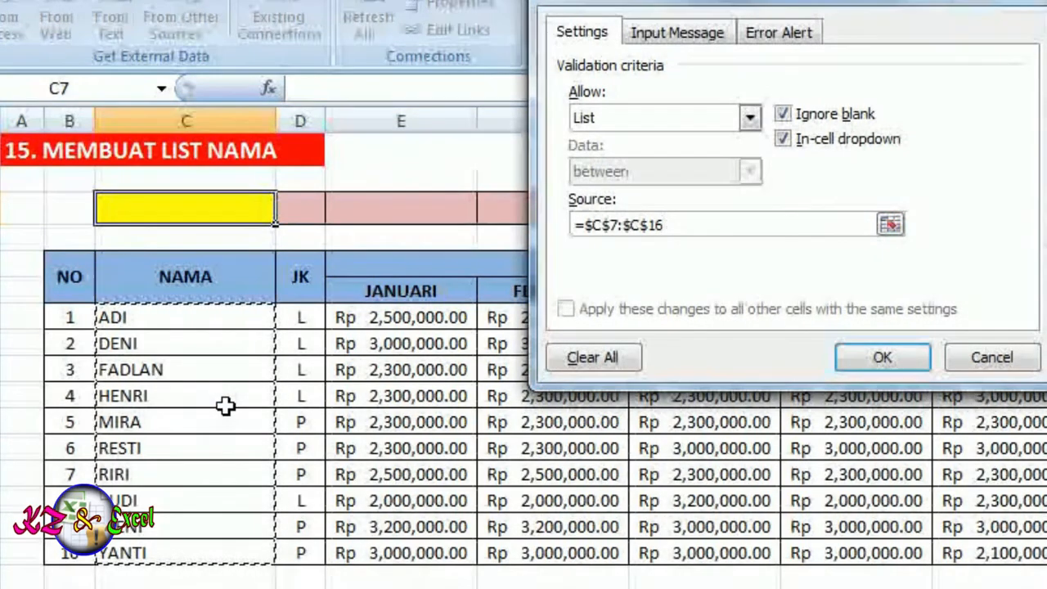
click(916, 362)
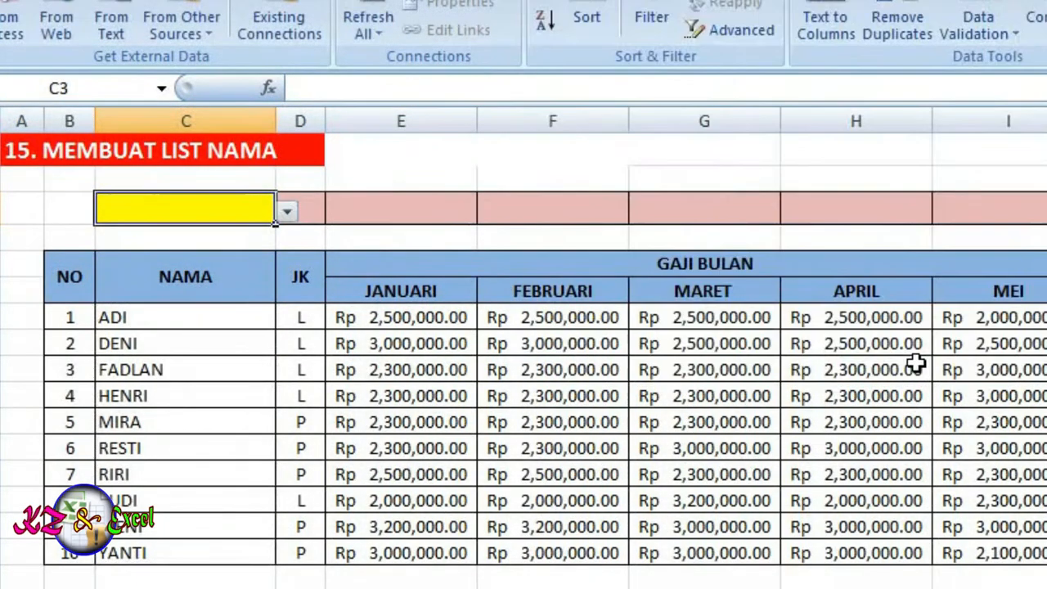
Step: Test the name dropdown in cell C3 by choosing the second name, followed by the fifth name
click(287, 212)
mouse_move(288, 260)
mouse_down()
mouse_move(290, 332)
mouse_move(288, 241)
mouse_up()
click(186, 254)
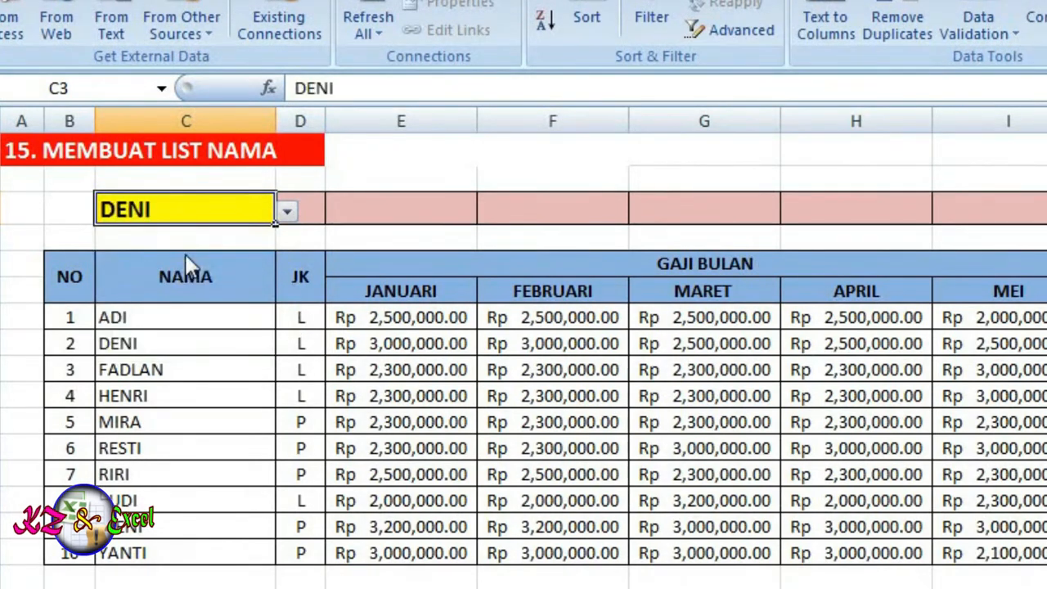
click(287, 212)
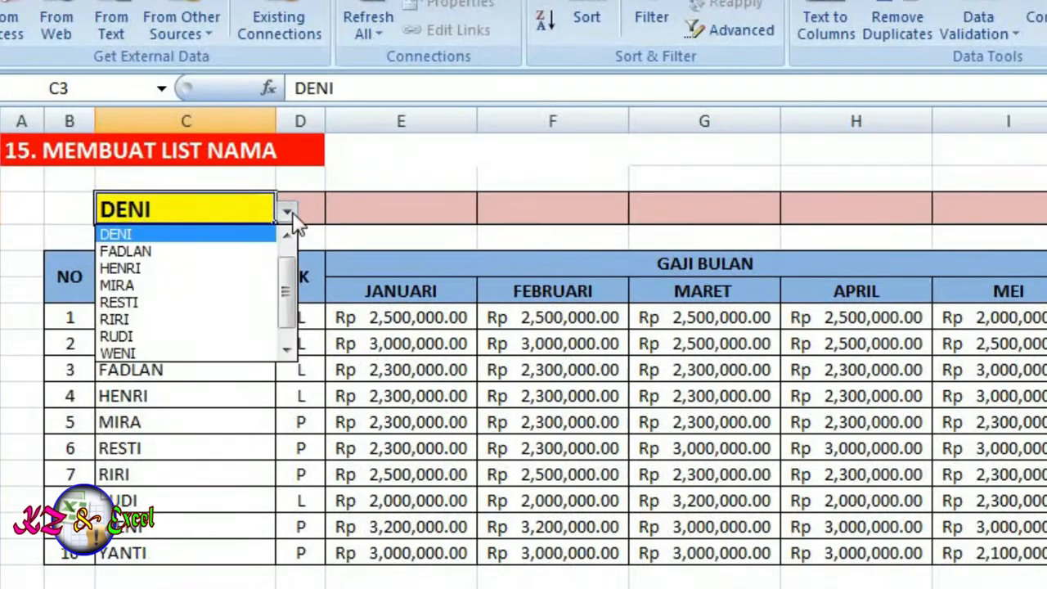
click(245, 284)
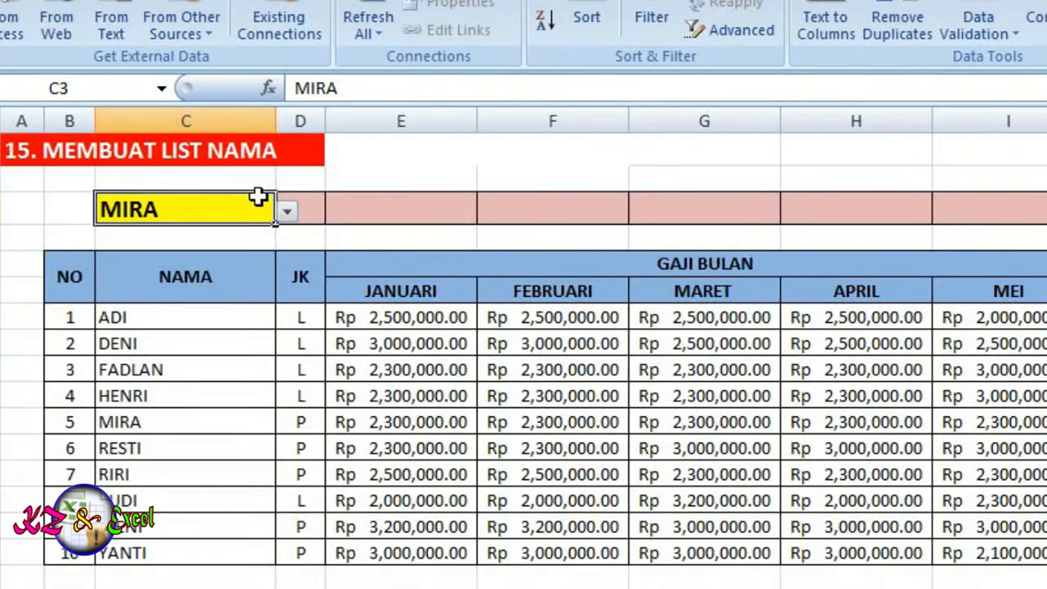
click(297, 206)
click(229, 213)
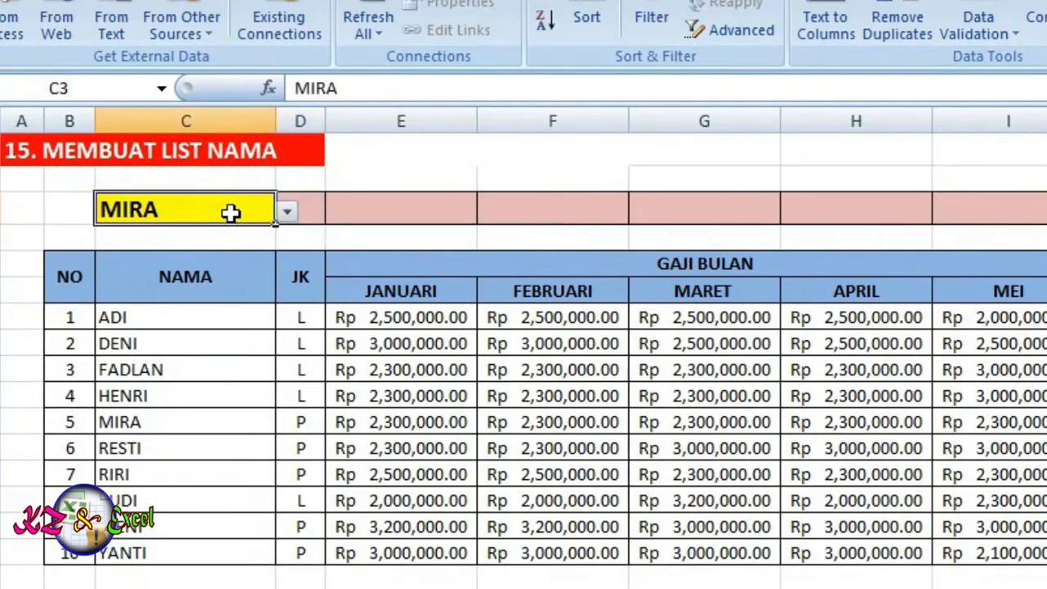
click(360, 212)
click(526, 213)
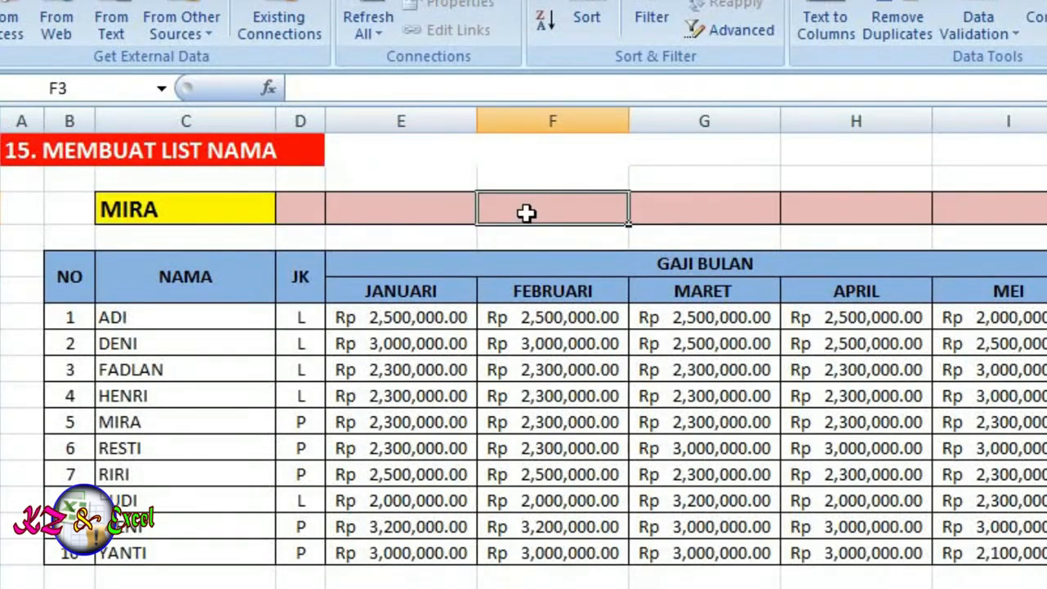
click(712, 212)
click(837, 210)
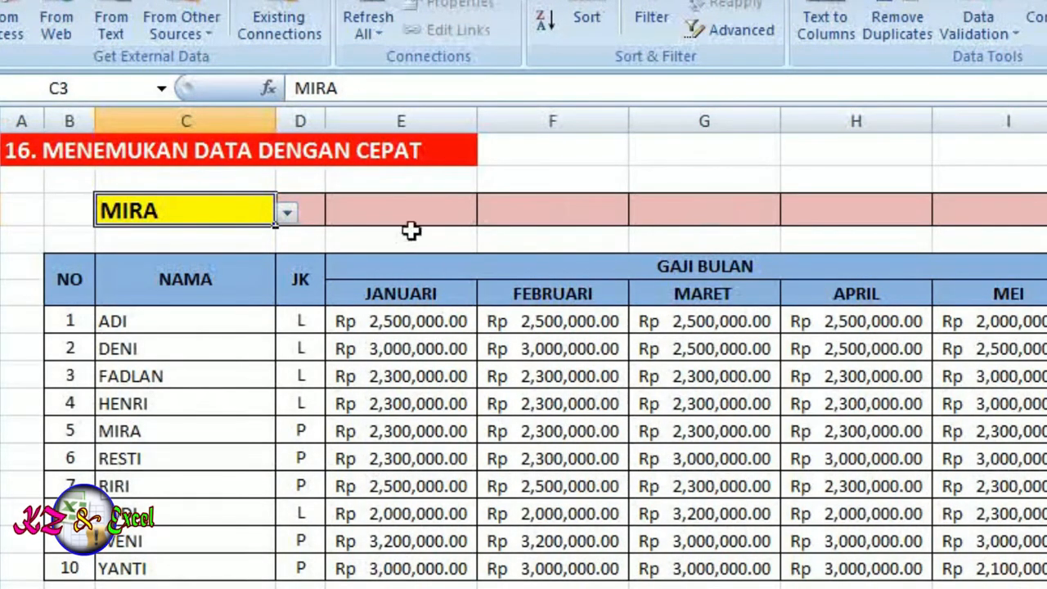
Step: Start a VLOOKUP formula in cell D3 of the VLOOKUP sheet with C3 as the lookup value
click(311, 211)
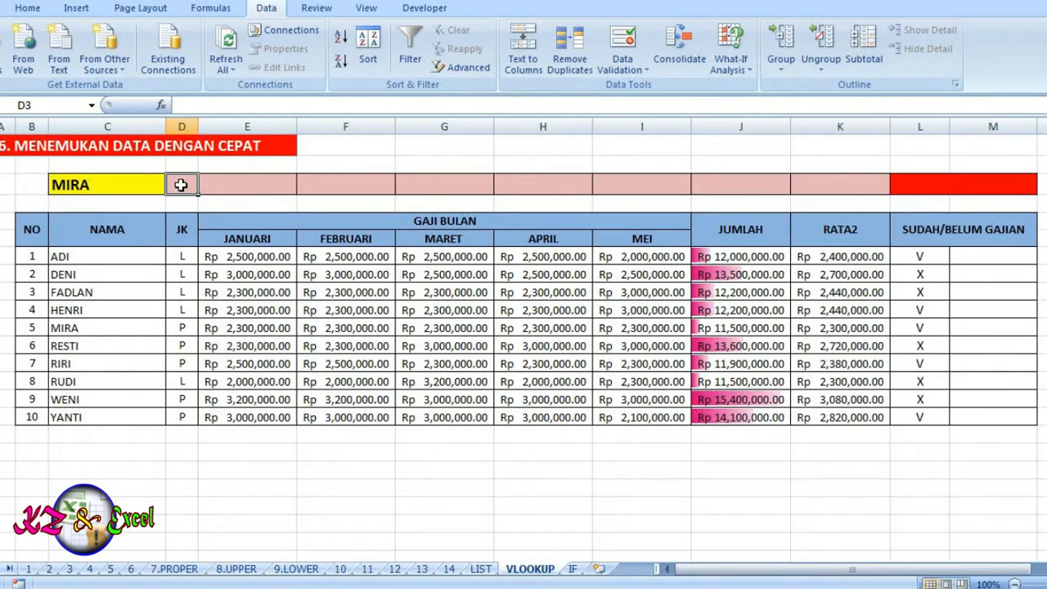
text(=)
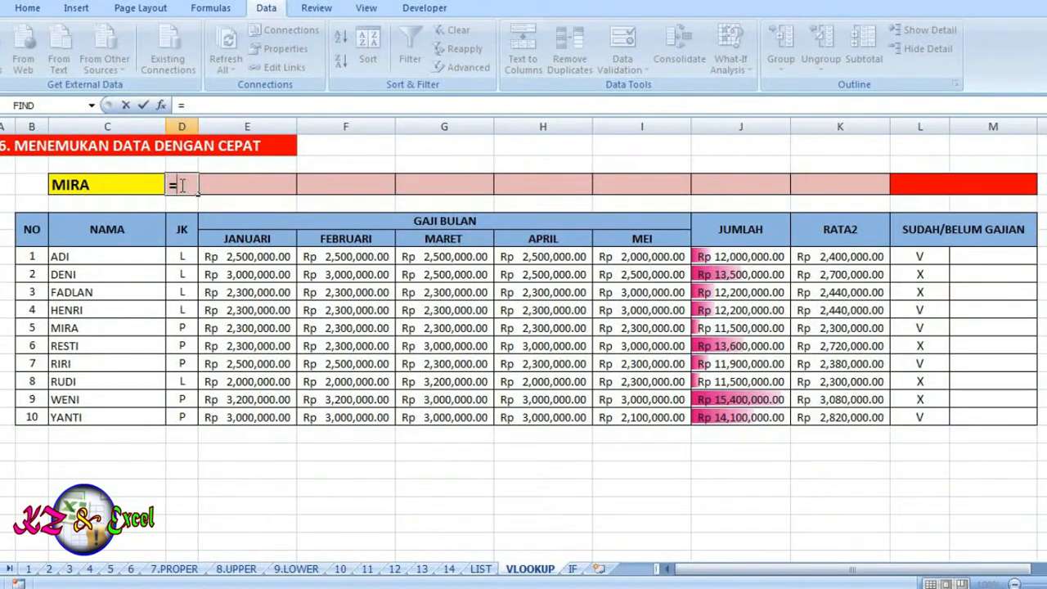
text(v)
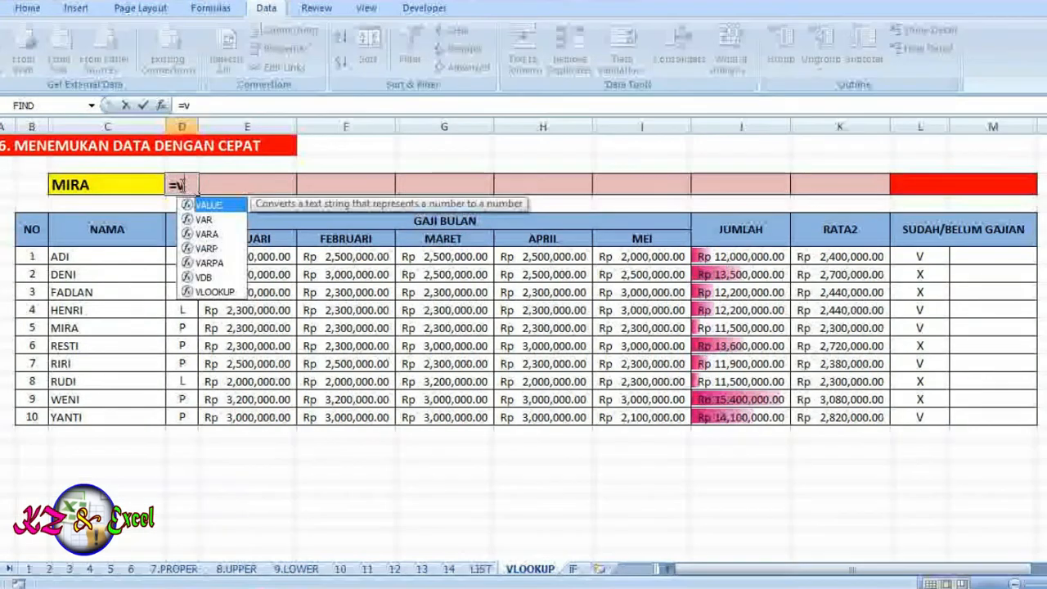
click(214, 292)
double_click(215, 293)
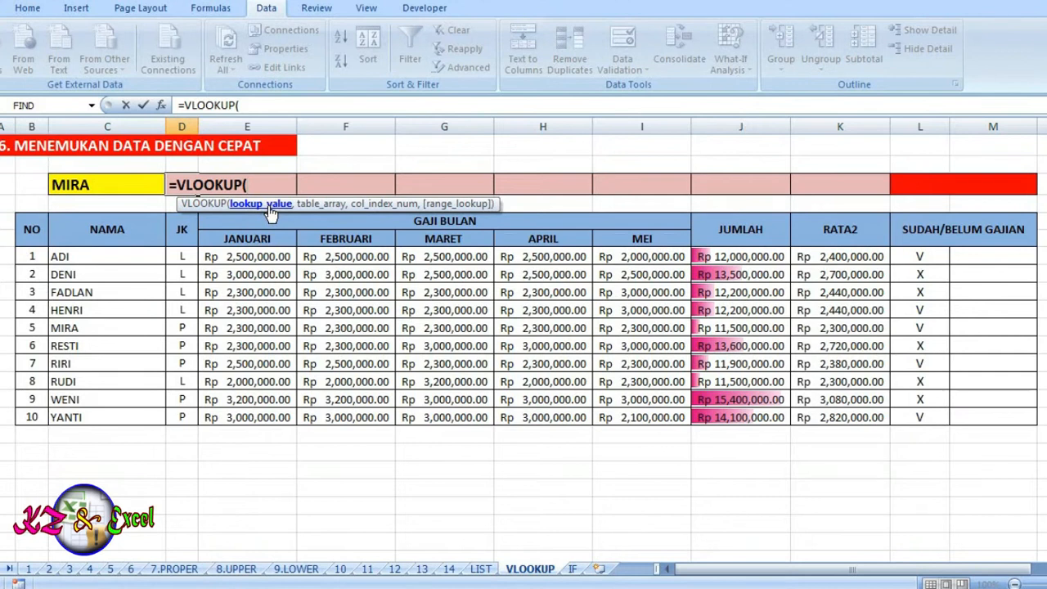
click(93, 185)
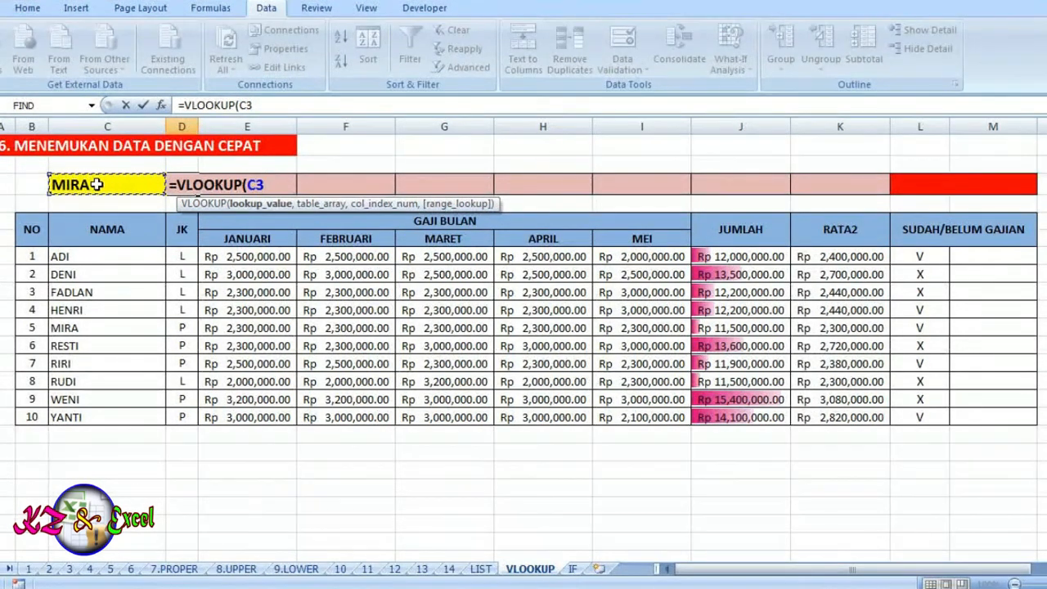
text(,)
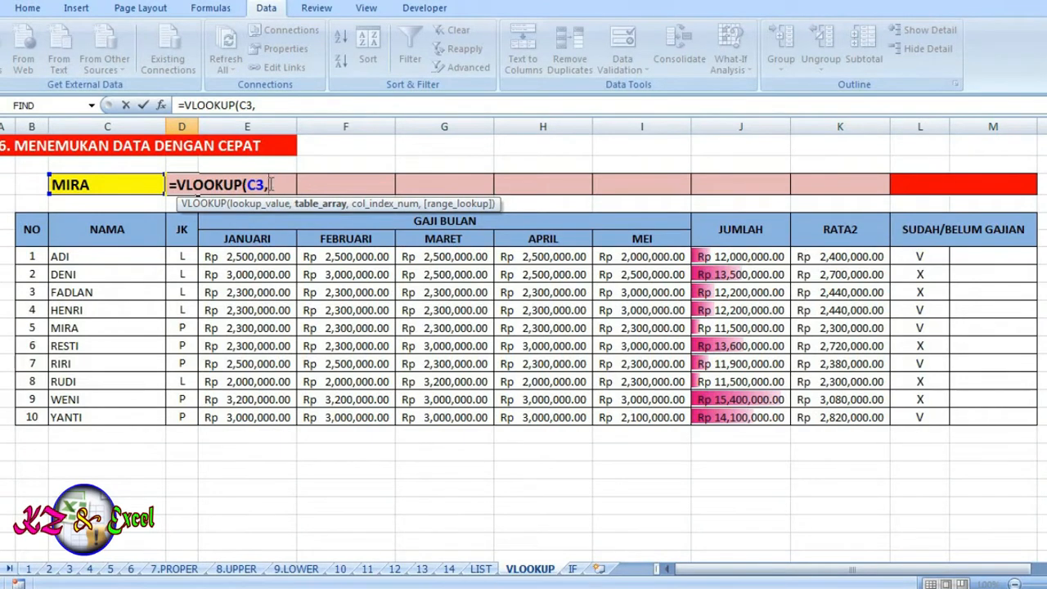
key(BackSpace)
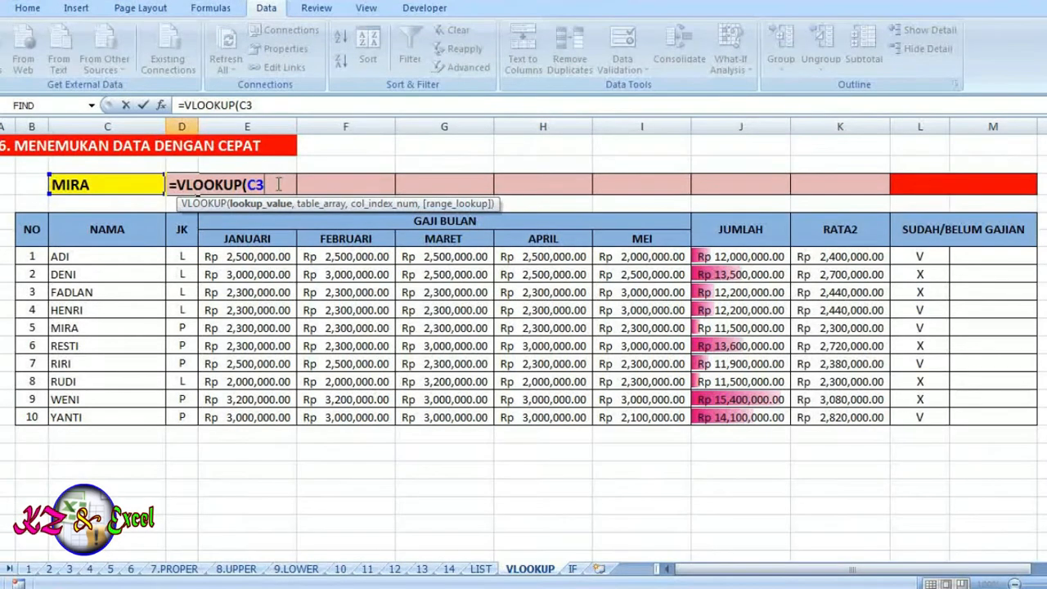
text(,)
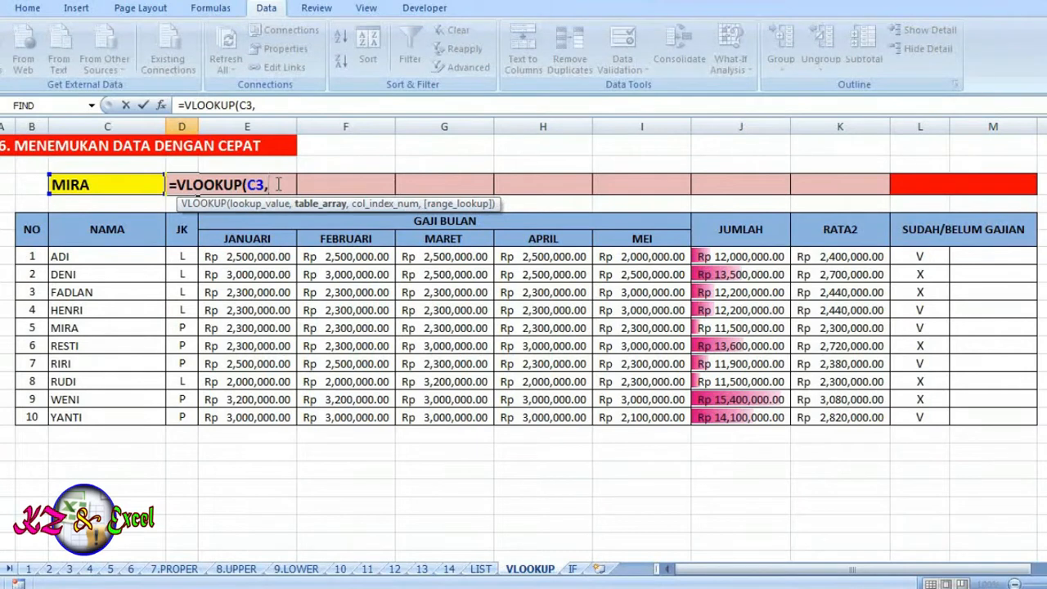
Step: Make the formula's lookup value absolute as $C$3 and continue to the table array argument
click(258, 185)
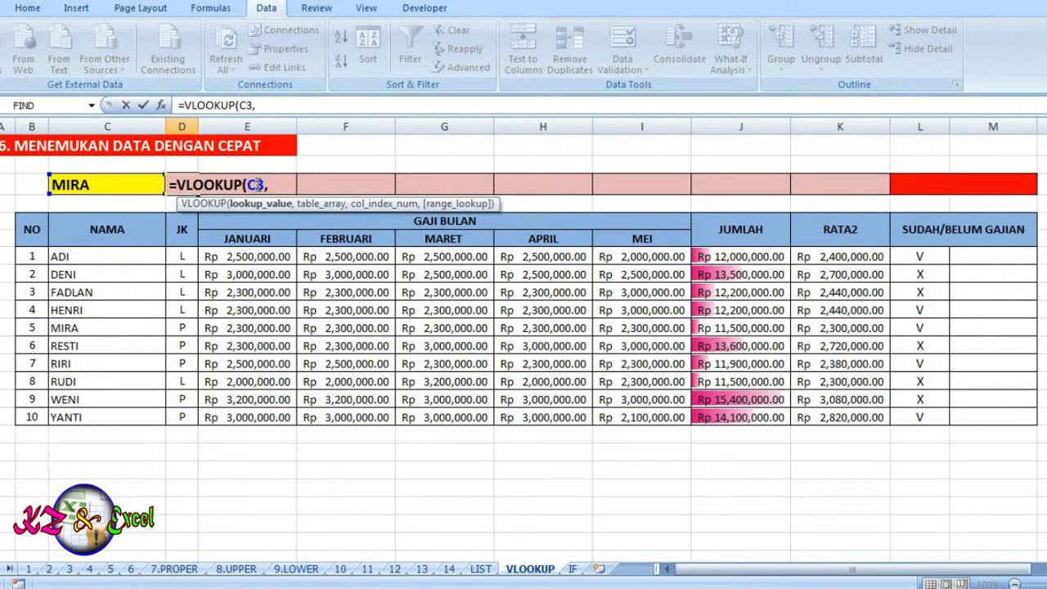
text($C$)
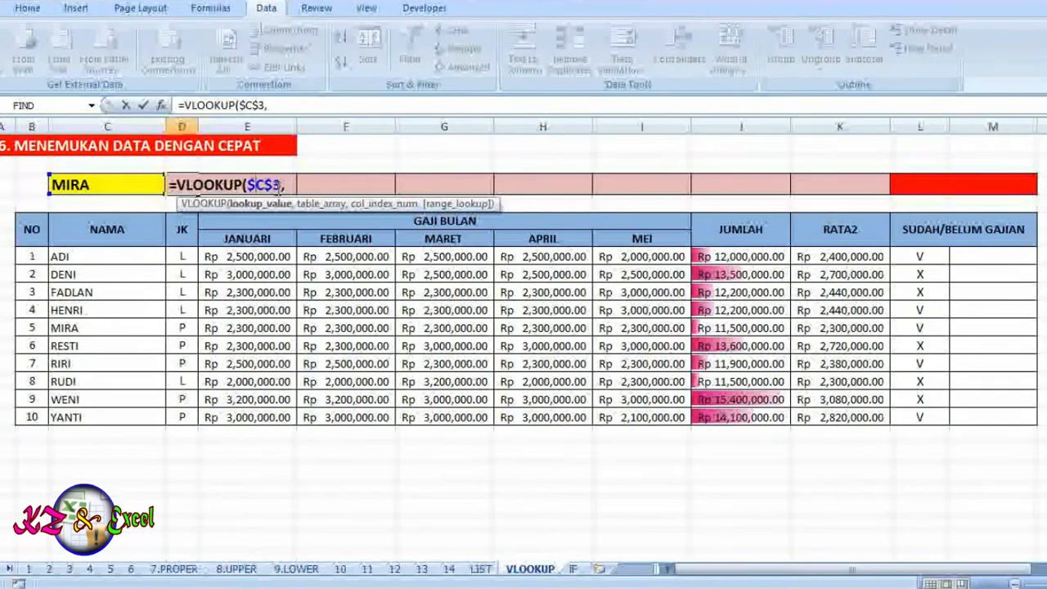
click(288, 186)
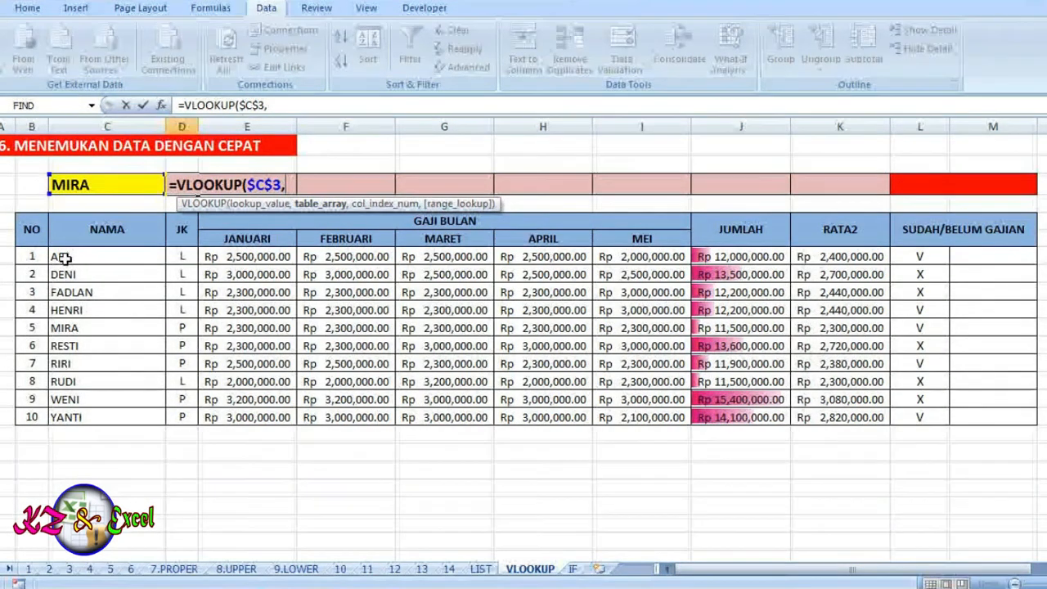
Step: Complete the VLOOKUP formula in D3 with table array C7:M16, column index 2 and FALSE for an exact match
drag(63, 256, 881, 382)
drag(977, 403, 1015, 426)
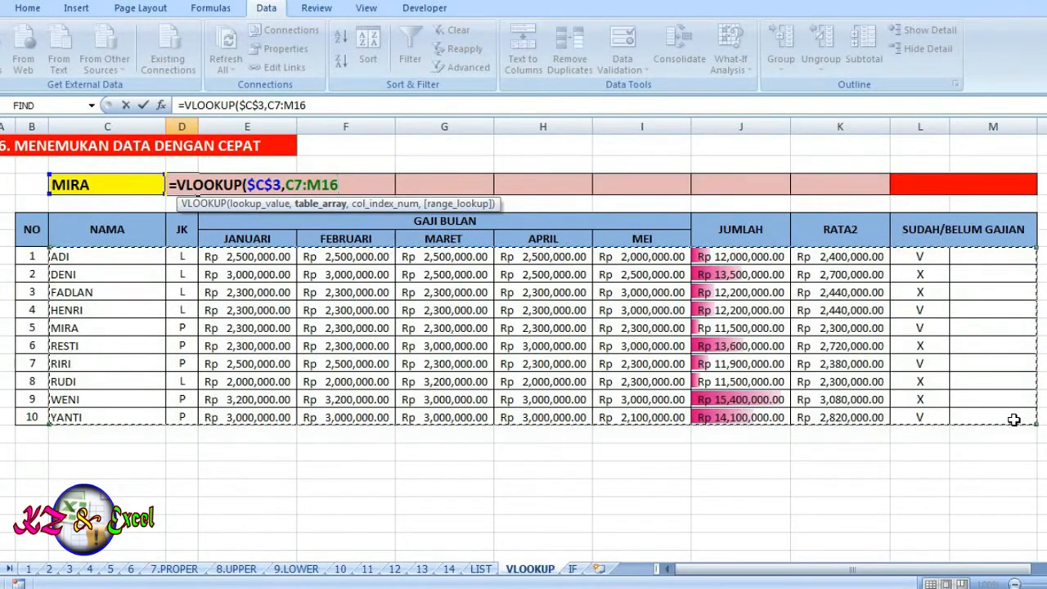
text(,)
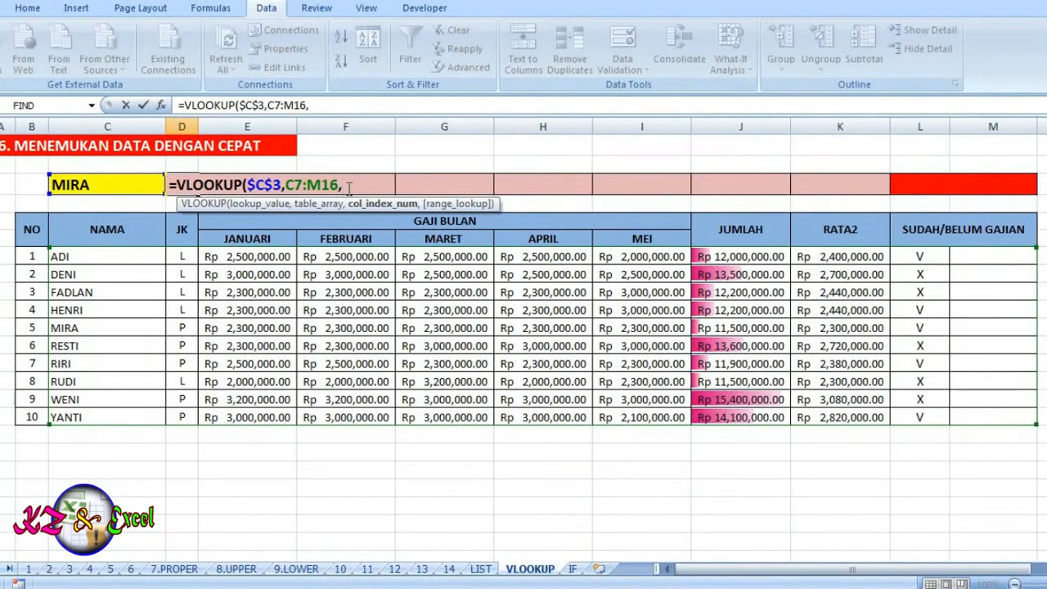
text(2,)
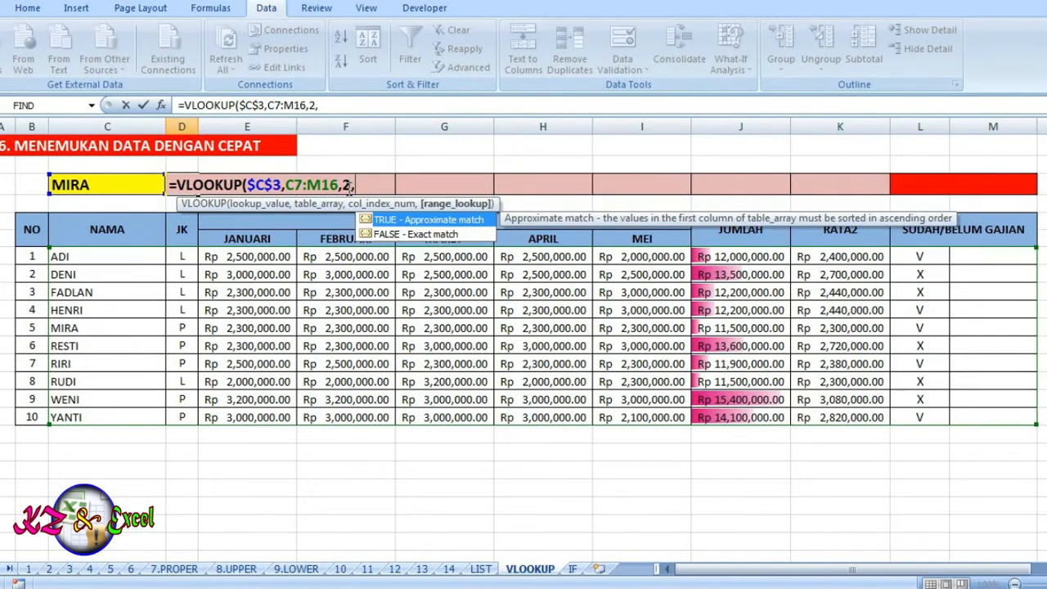
click(406, 235)
double_click(405, 235)
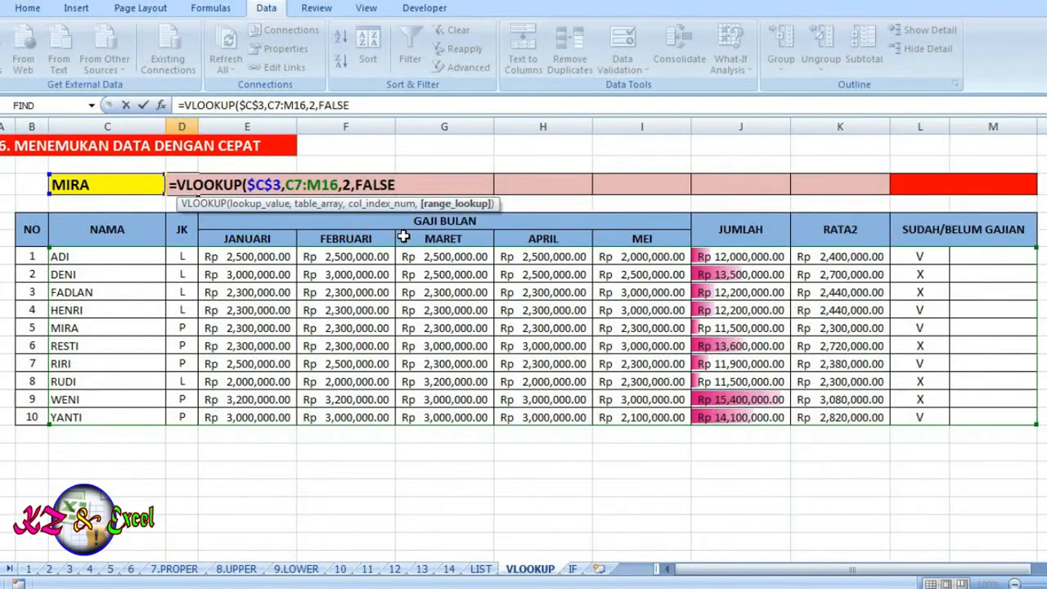
key(Return)
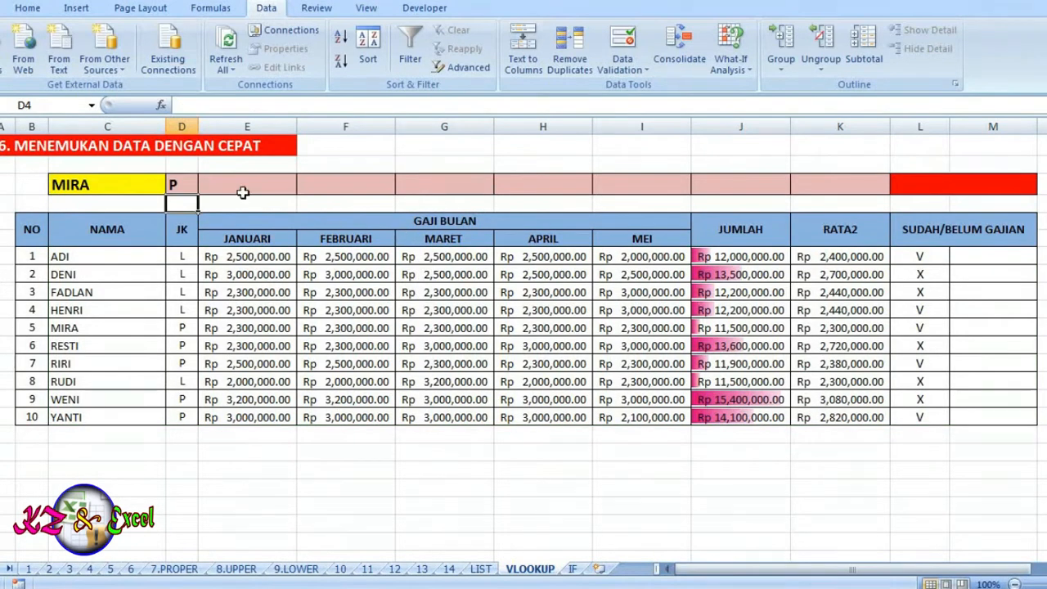
Step: Test the lookup in D3 by choosing the third name from the dropdown in cell C3
click(182, 186)
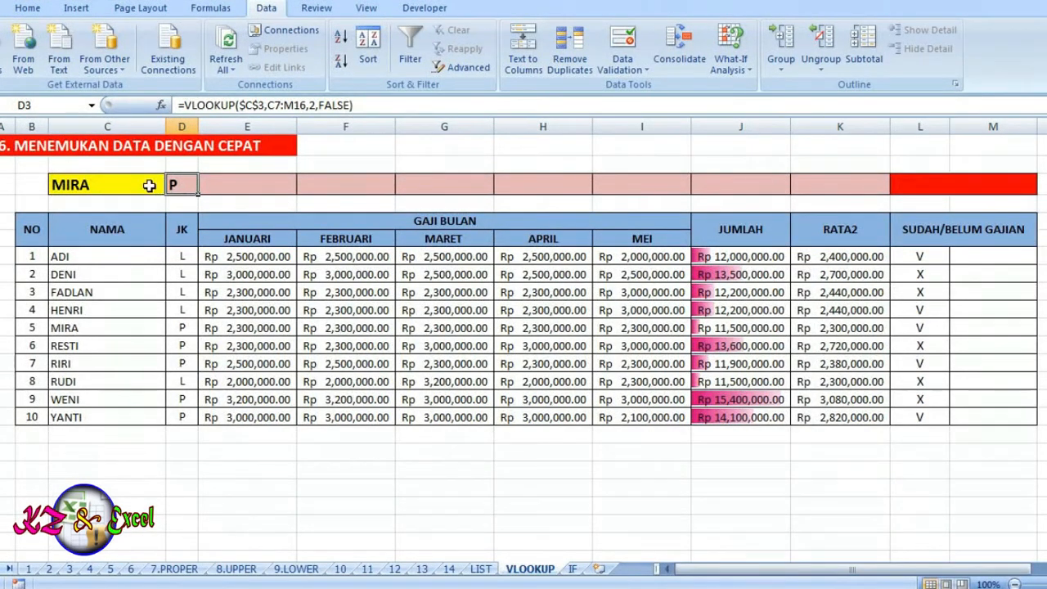
click(162, 185)
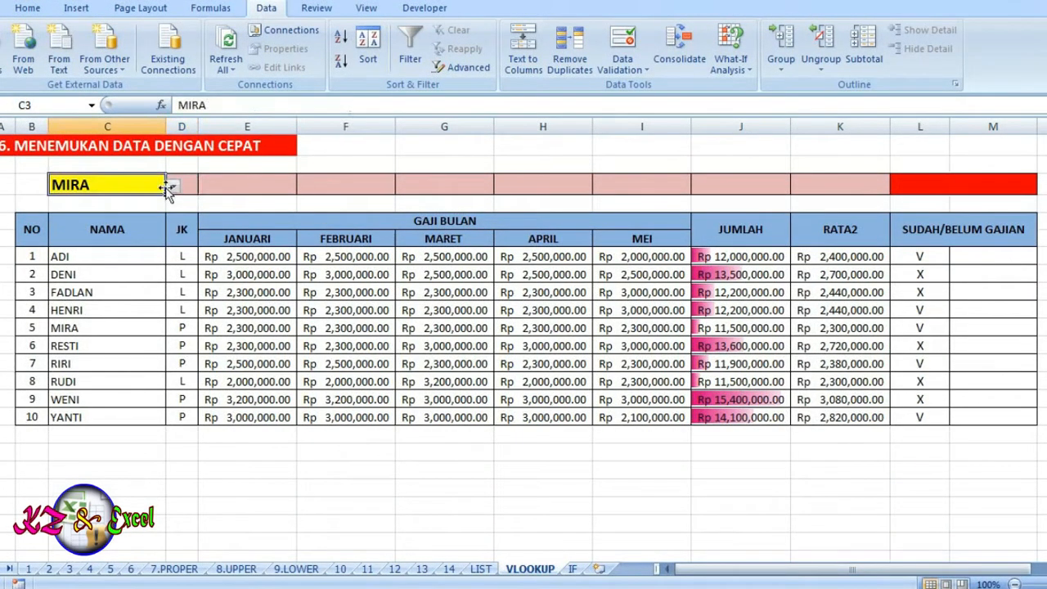
click(173, 188)
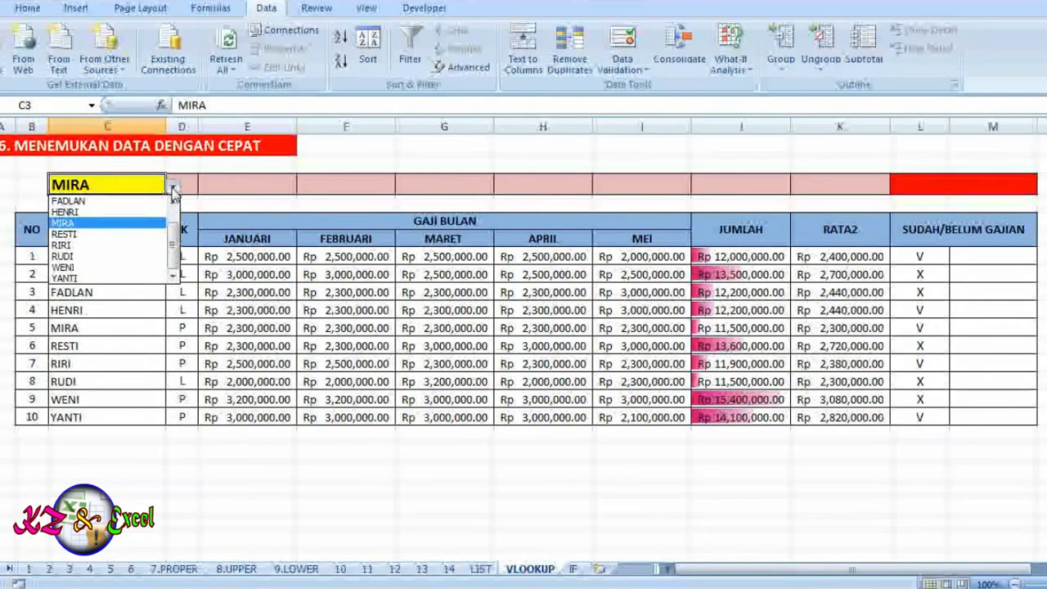
click(109, 203)
click(201, 184)
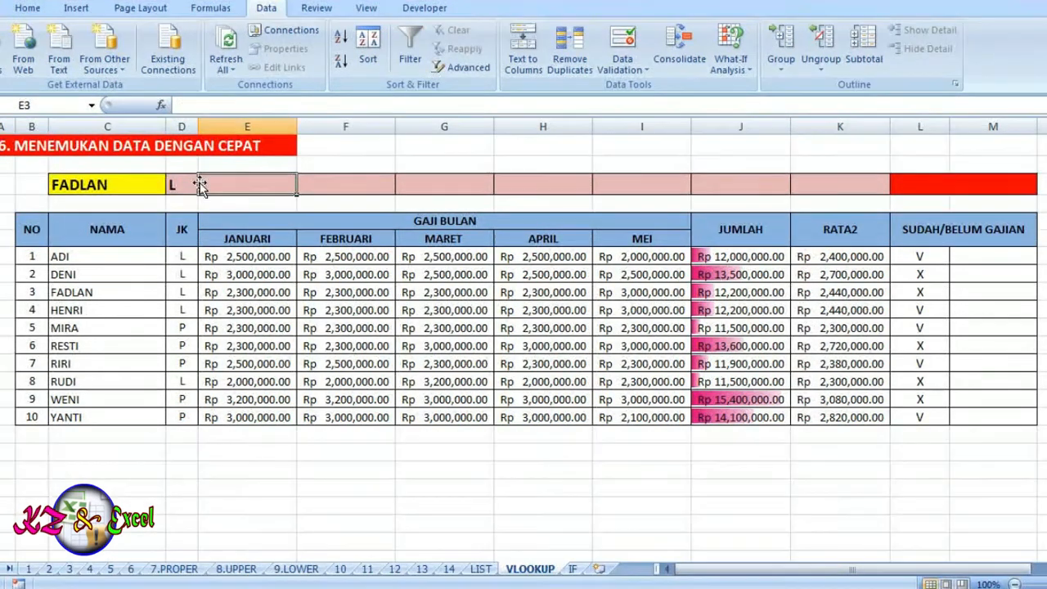
click(180, 186)
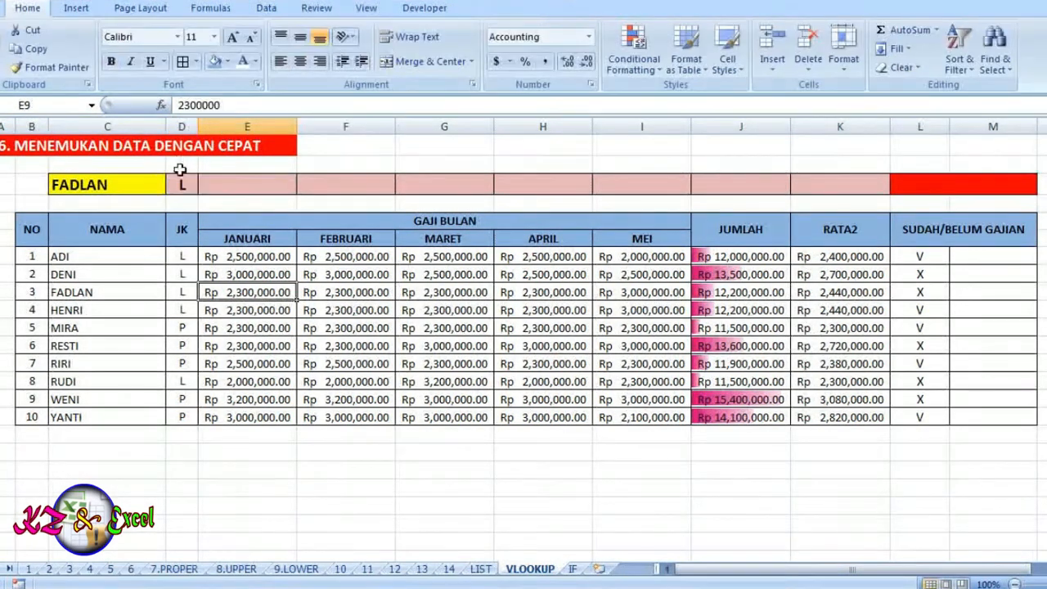
Step: Copy the text of the VLOOKUP formula in D3 and paste it unchanged into cells E3, F3 and G3
click(184, 186)
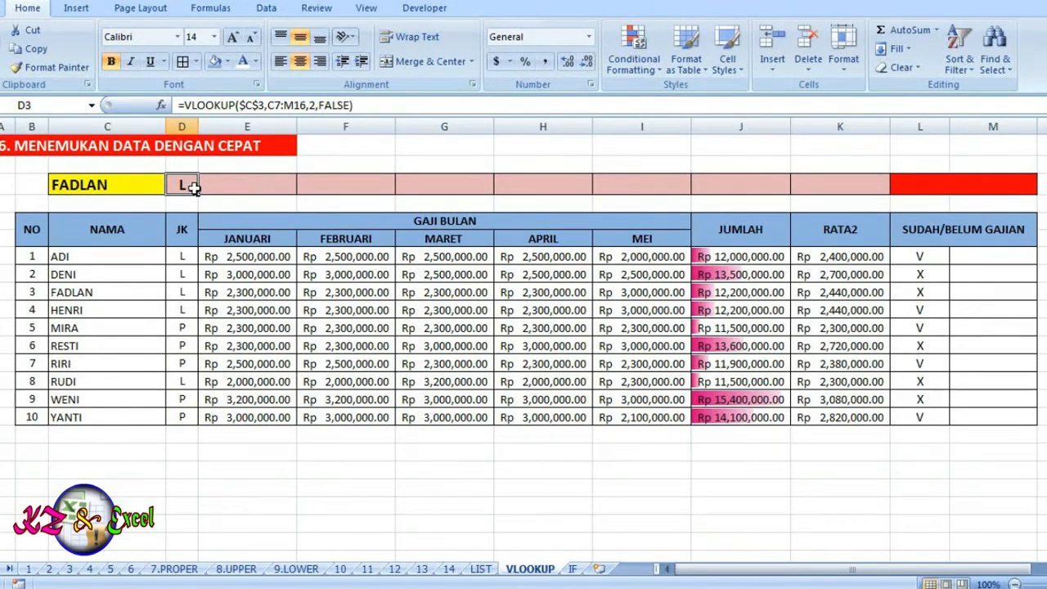
drag(365, 106, 186, 105)
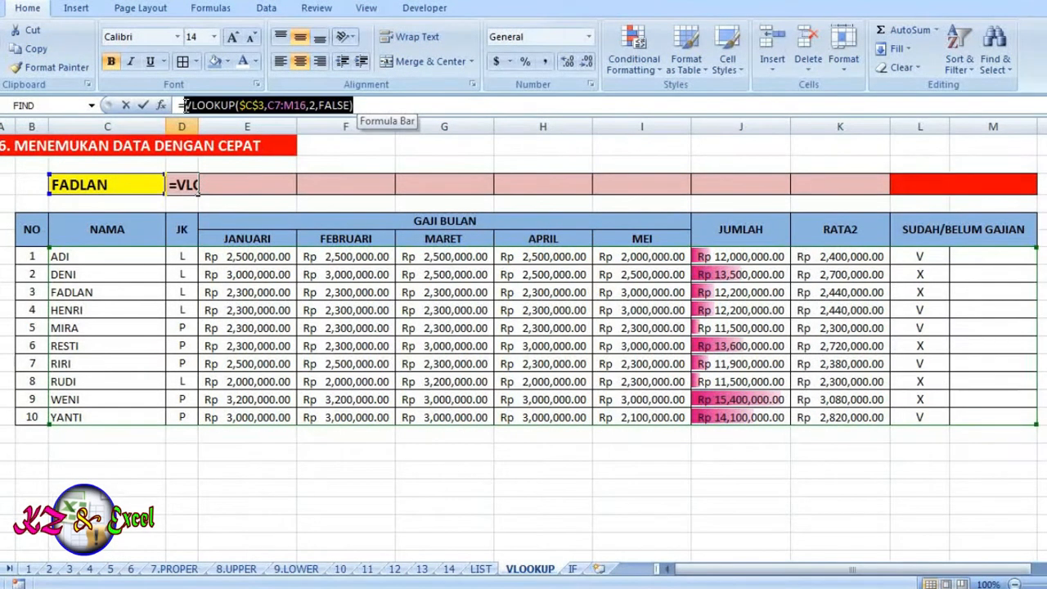
click(43, 50)
key(Return)
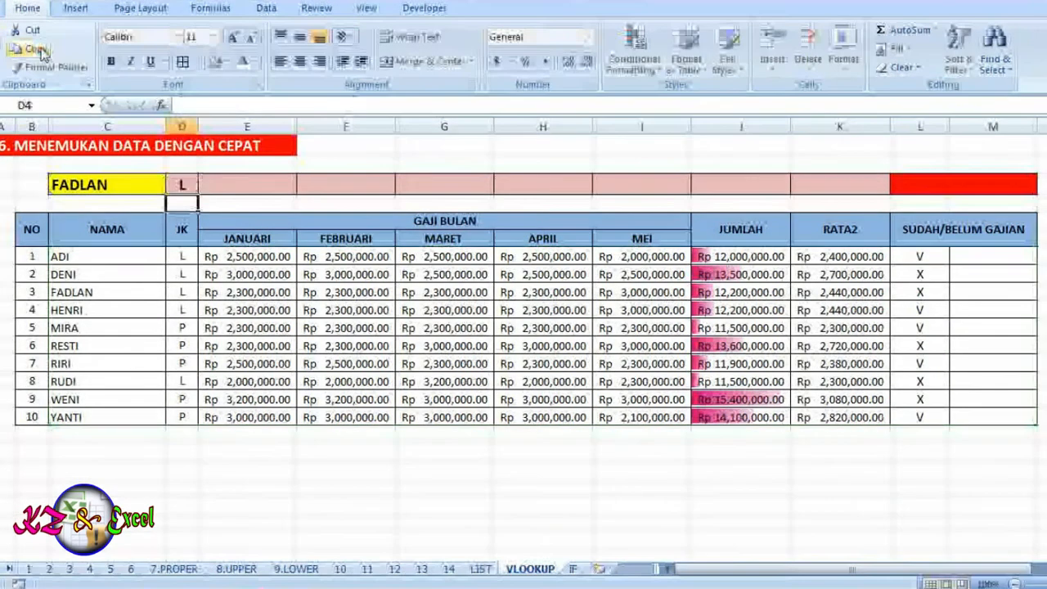
click(221, 186)
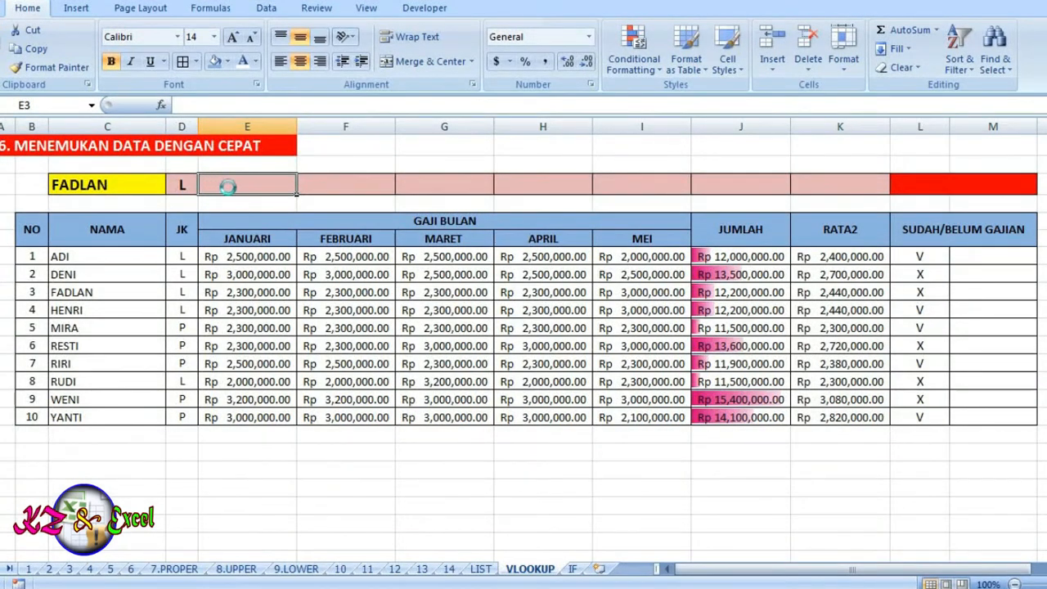
key(ctrl+v)
click(316, 185)
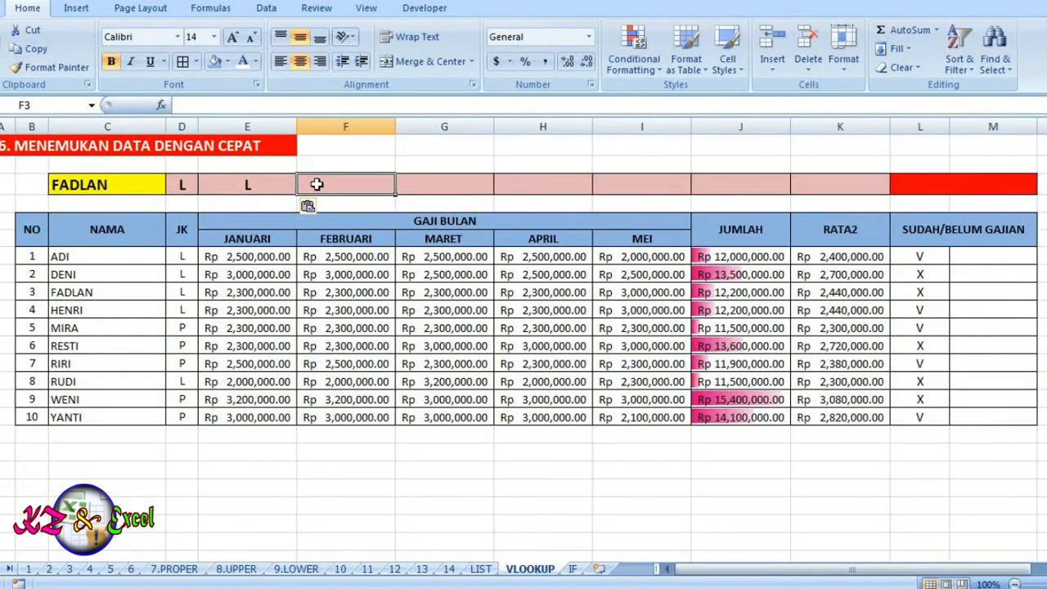
key(ctrl+v)
click(457, 188)
key(ctrl+v)
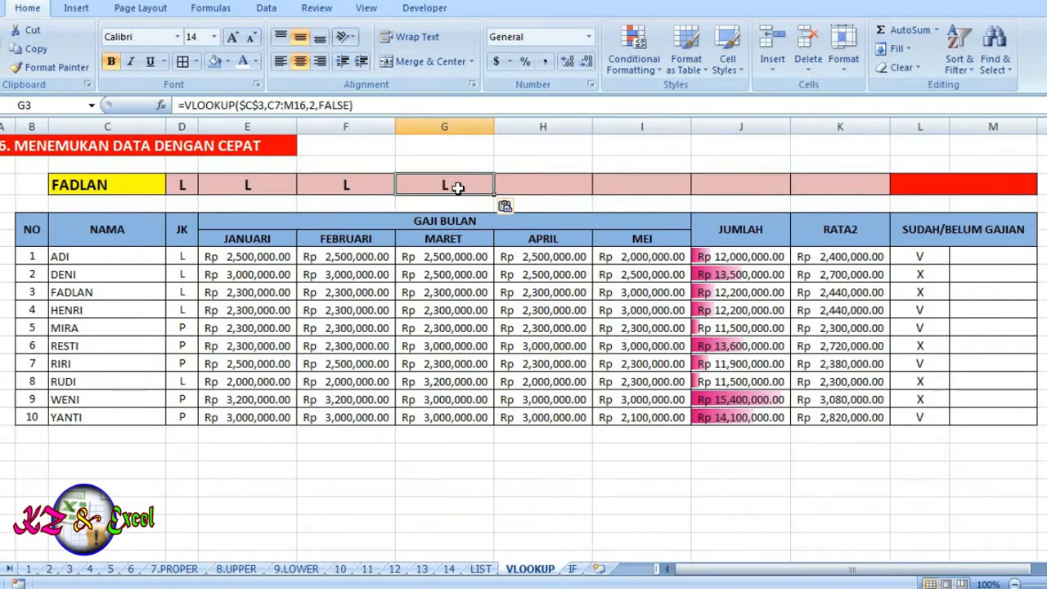
Step: Paste the copied VLOOKUP formula into the remaining result cells H3, I3, J3, K3 and L3
click(531, 192)
key(ctrl+v)
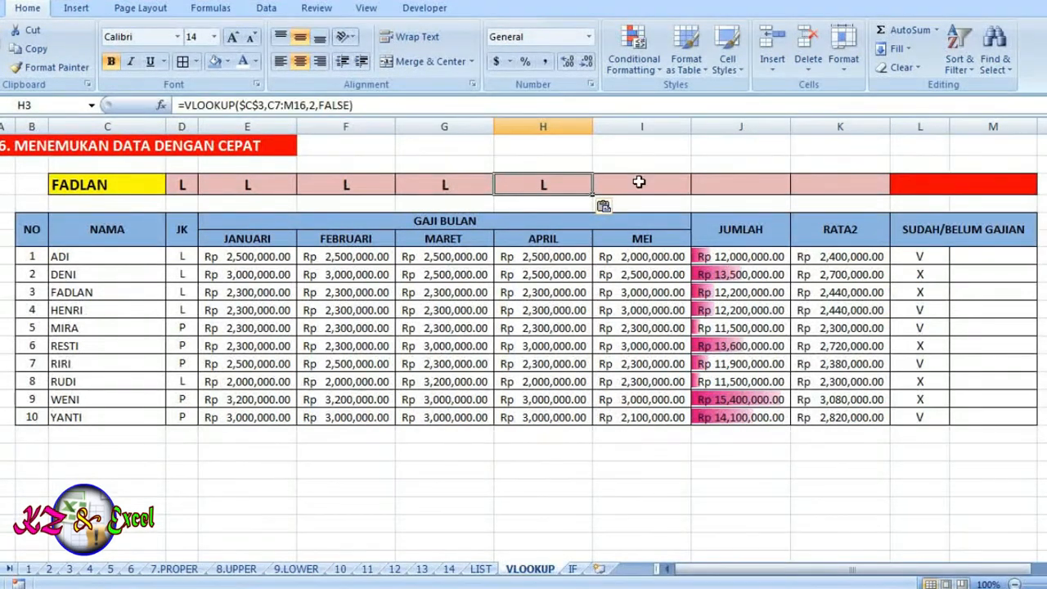
click(639, 181)
key(ctrl+v)
click(719, 186)
key(ctrl+v)
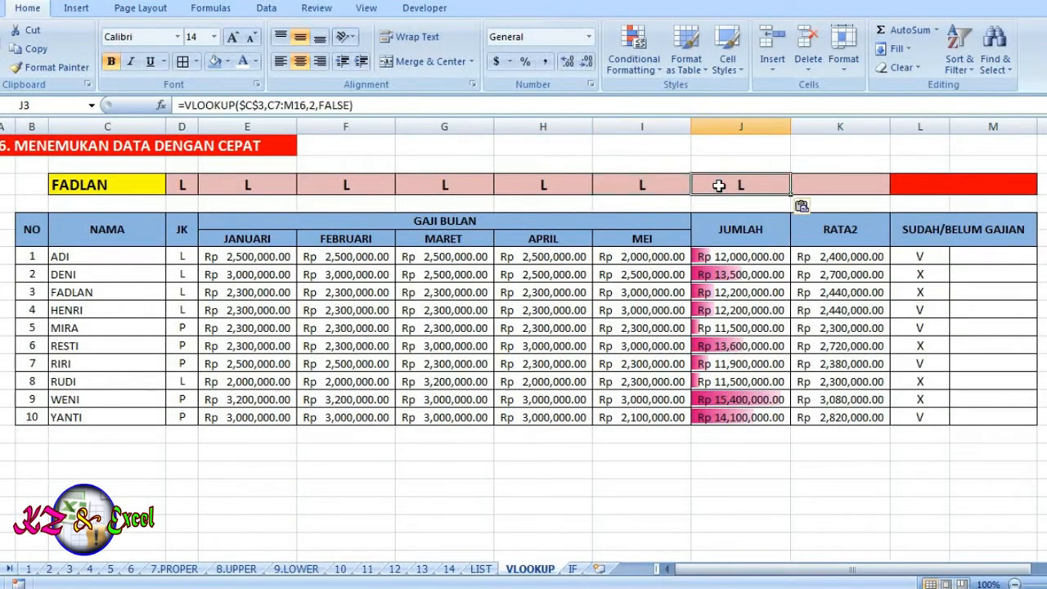
click(835, 189)
key(ctrl+v)
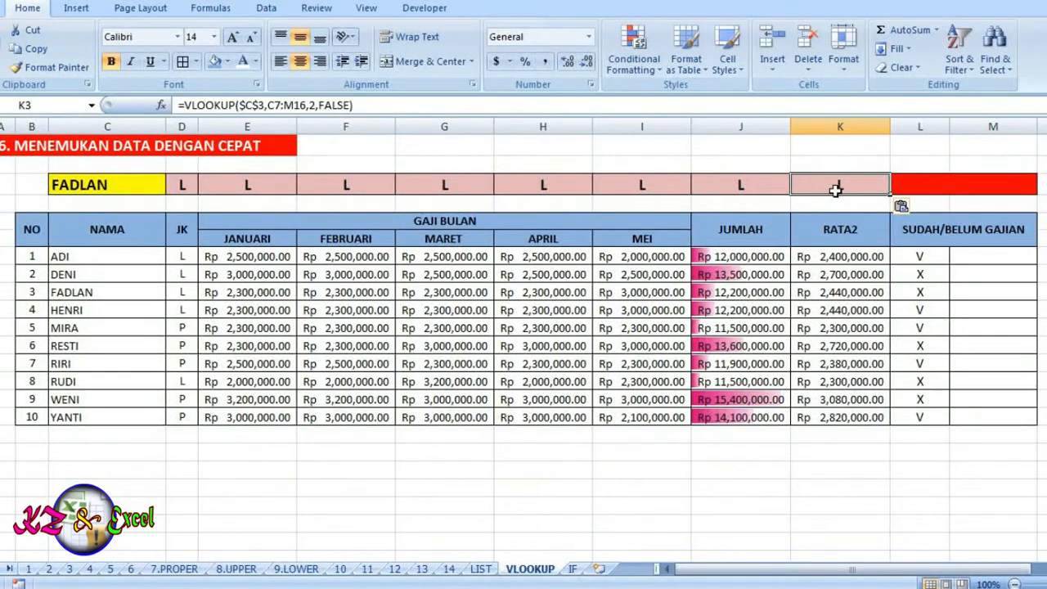
click(914, 183)
key(ctrl+v)
click(741, 219)
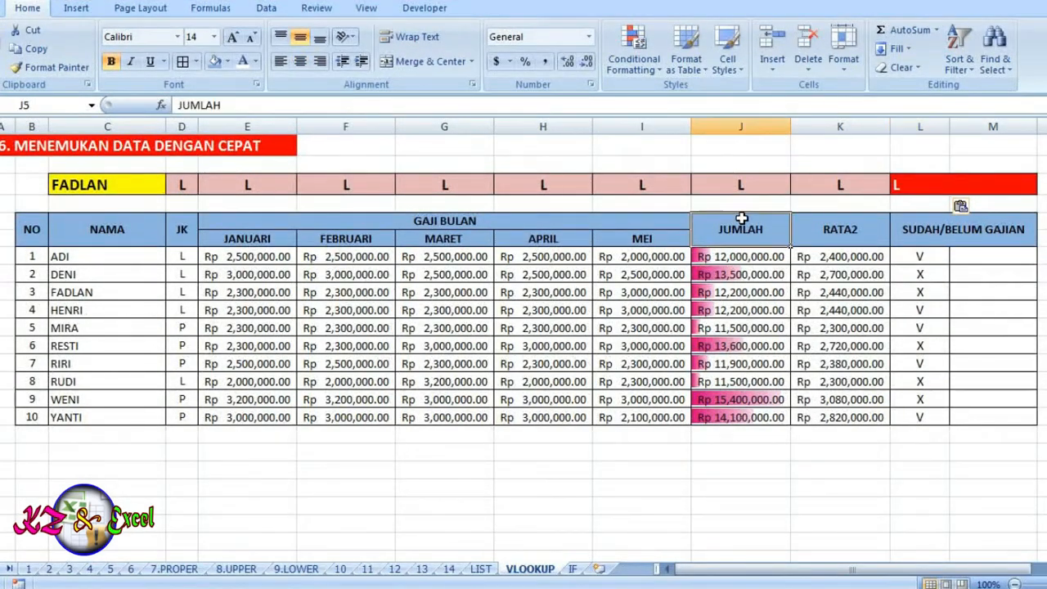
Step: Set the column index of the VLOOKUP formula in E3 to 3 for the JANUARI salary
click(179, 186)
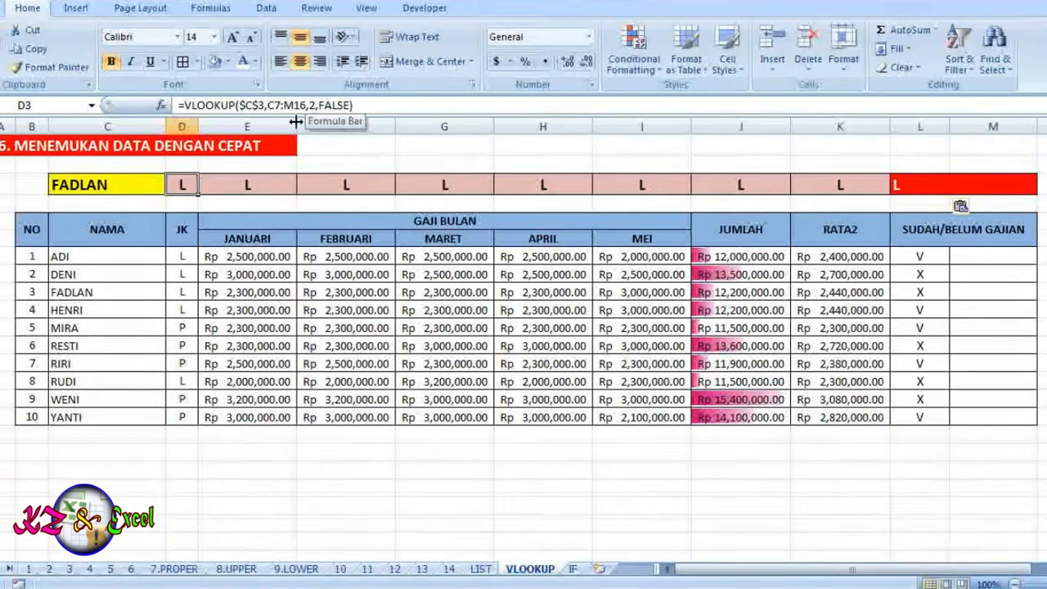
click(229, 186)
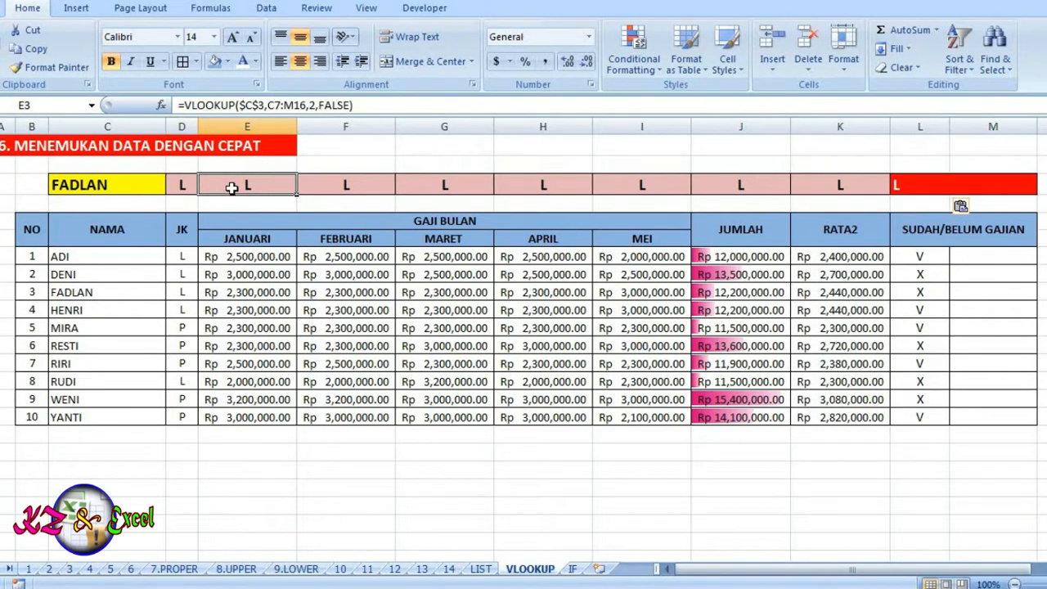
click(316, 105)
key(BackSpace)
text(3)
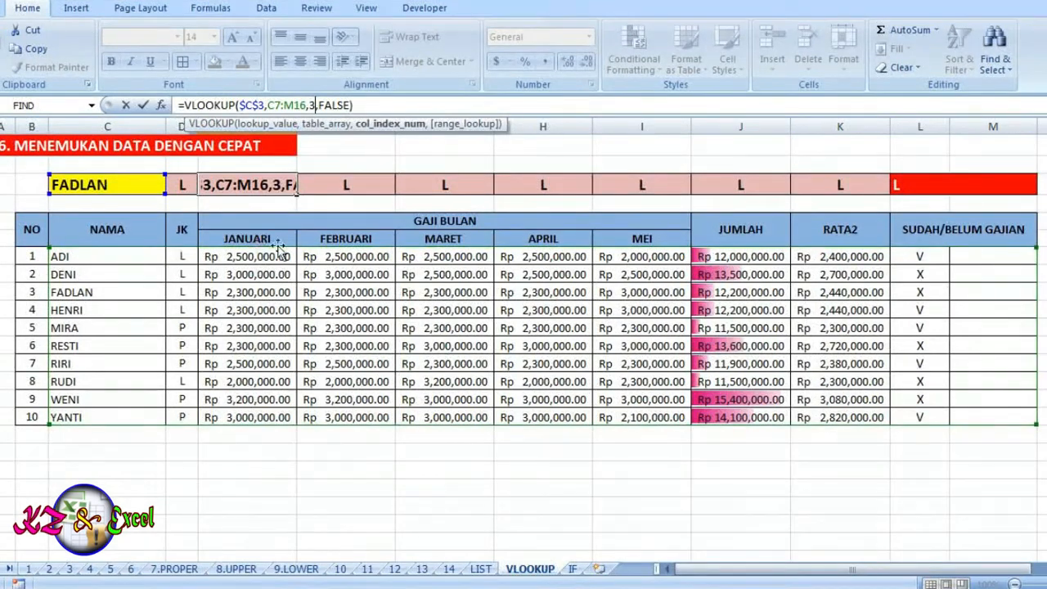
key(Return)
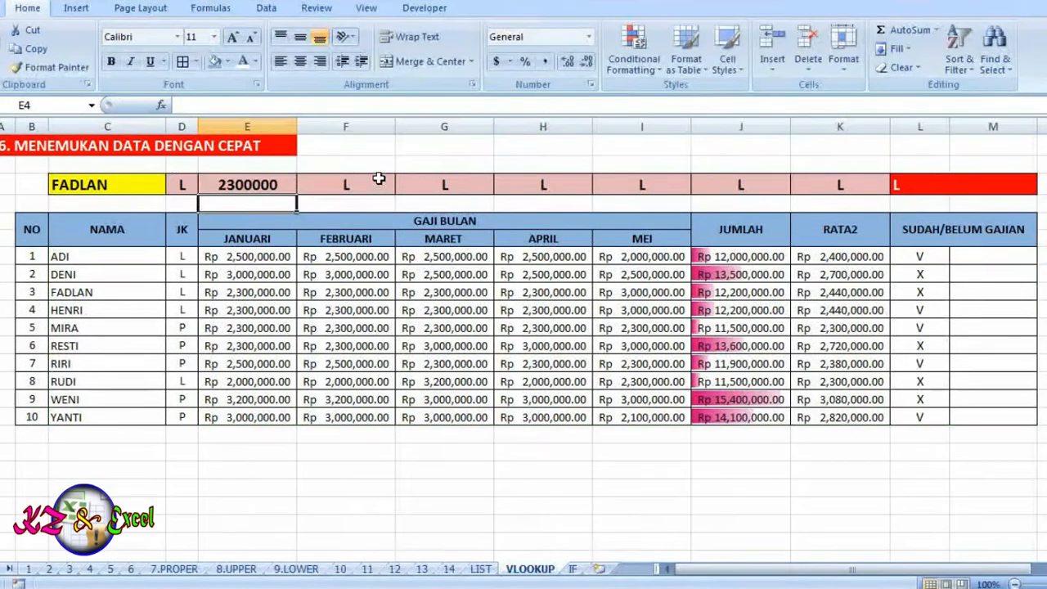
Step: Set the VLOOKUP column index to 4 in F3 for FEBRUARI and to 5 in G3 for MARET
click(346, 180)
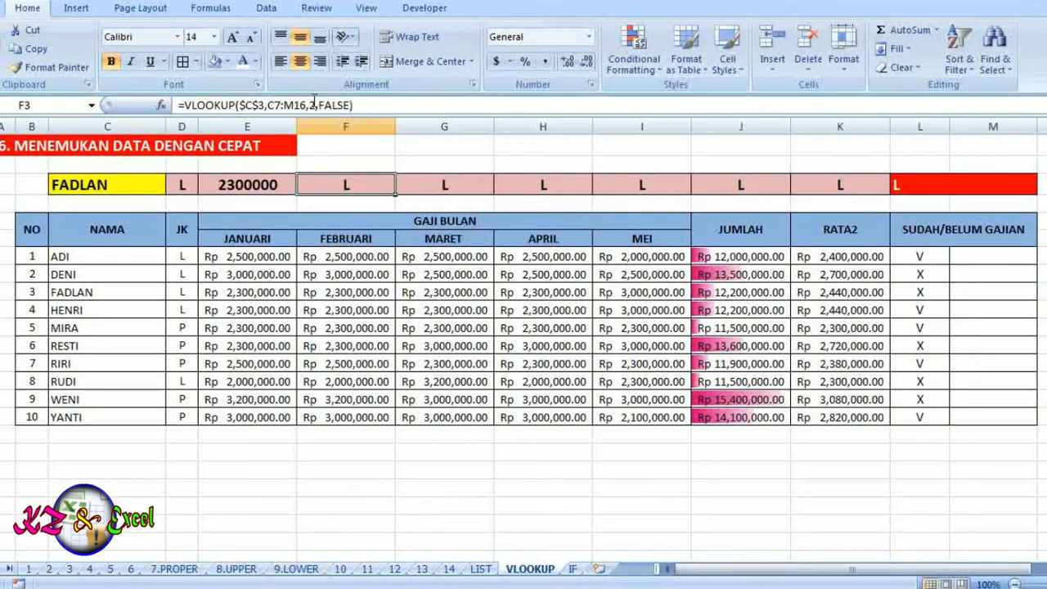
click(314, 103)
key(BackSpace)
text(4)
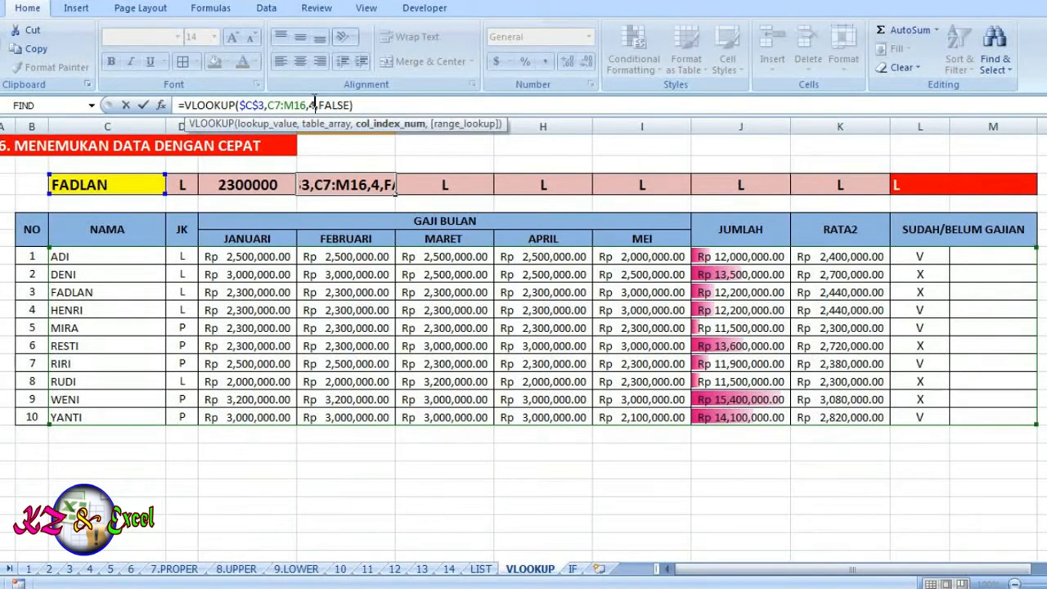
key(Return)
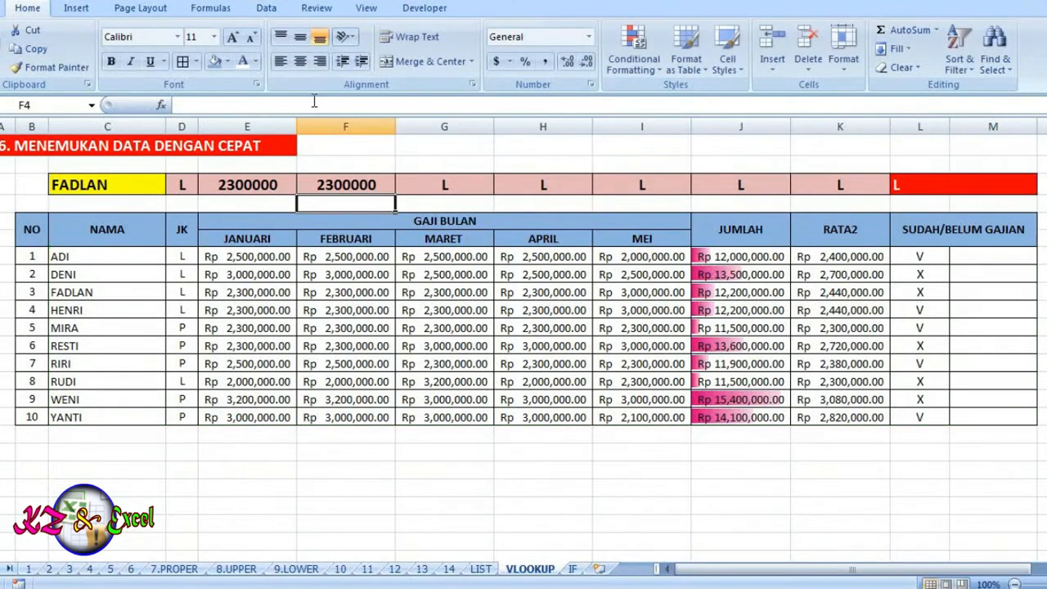
click(427, 178)
click(315, 104)
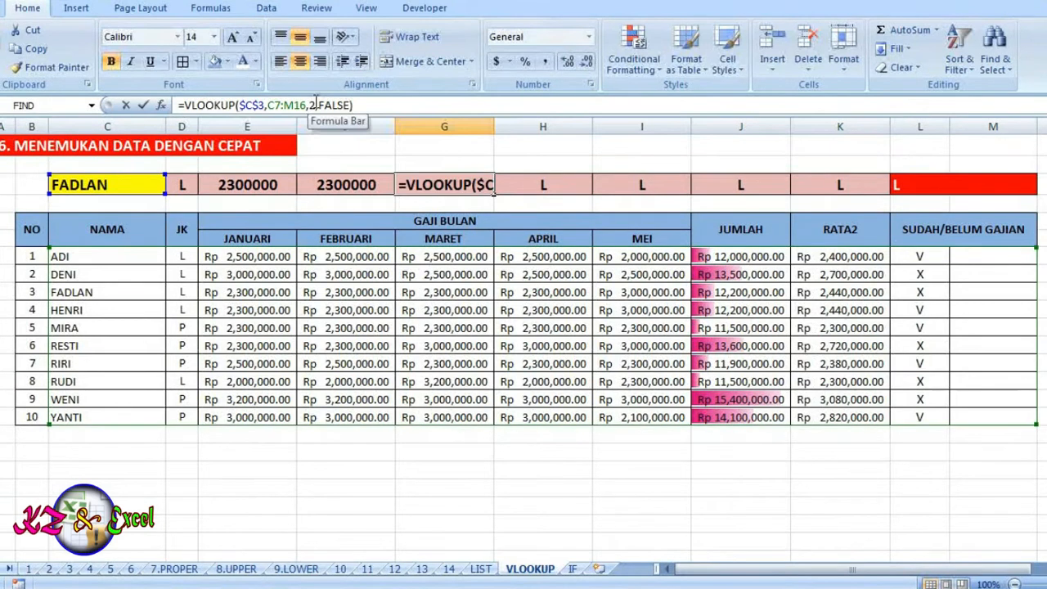
key(BackSpace)
text(5)
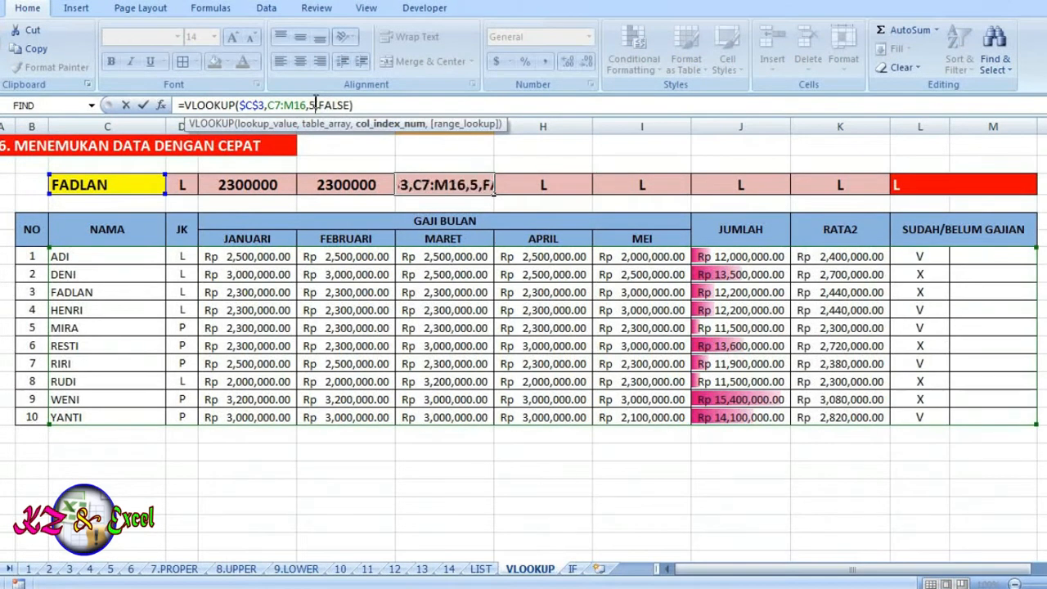
key(Return)
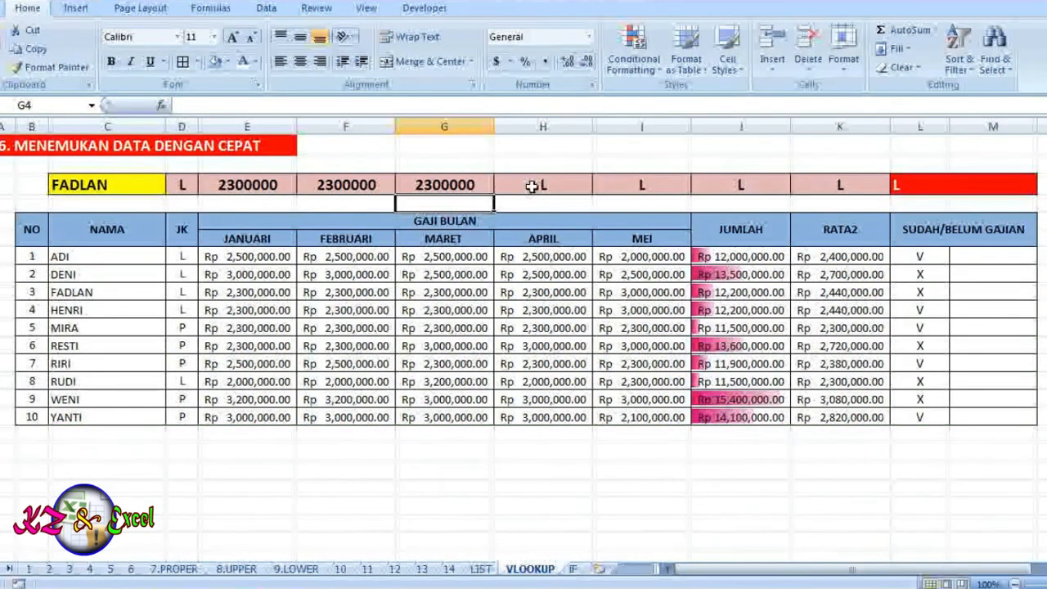
Step: Set the VLOOKUP column index to 6 in H3 for APRIL and to 7 in I3 for MEI
click(538, 186)
click(314, 105)
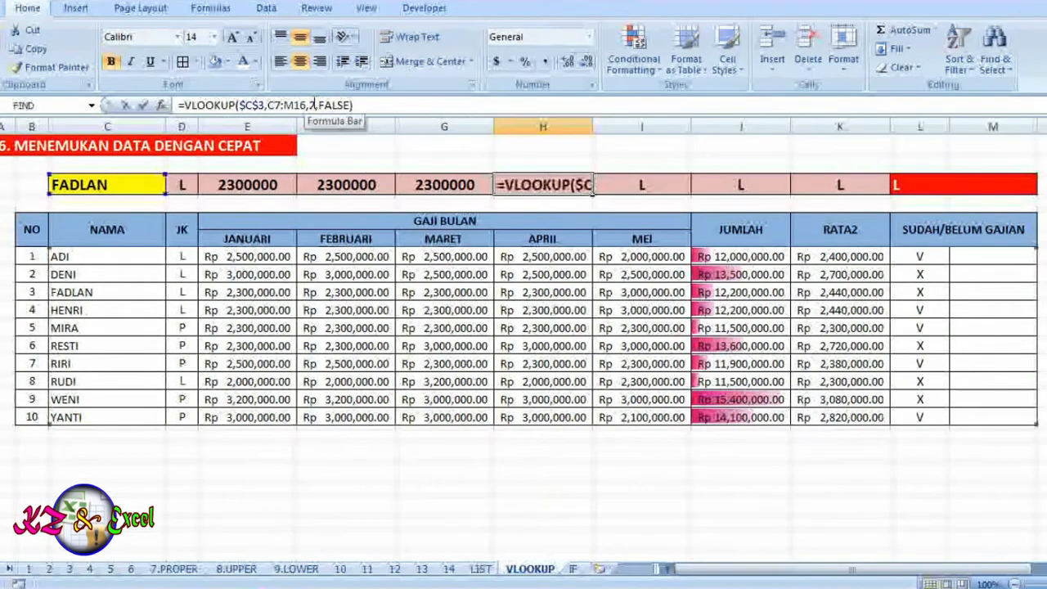
key(BackSpace)
text(7)
key(BackSpace)
text(6)
key(Return)
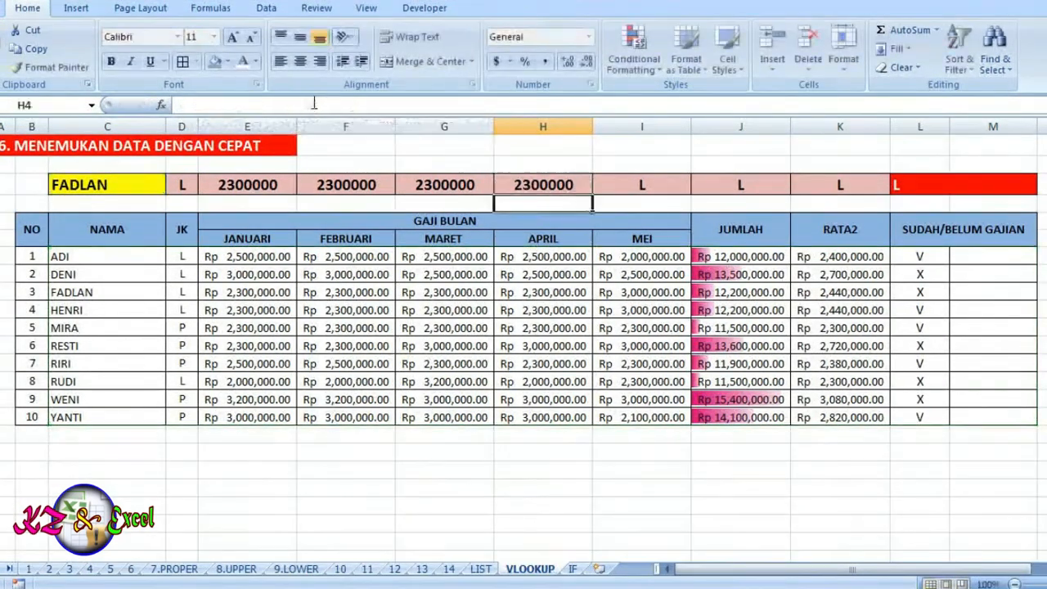
click(624, 186)
click(315, 105)
key(BackSpace)
text(7)
key(Return)
Step: Set the VLOOKUP column index to 8 in J3 for JUMLAH and to 9 in K3 for RATA2
click(737, 185)
click(312, 105)
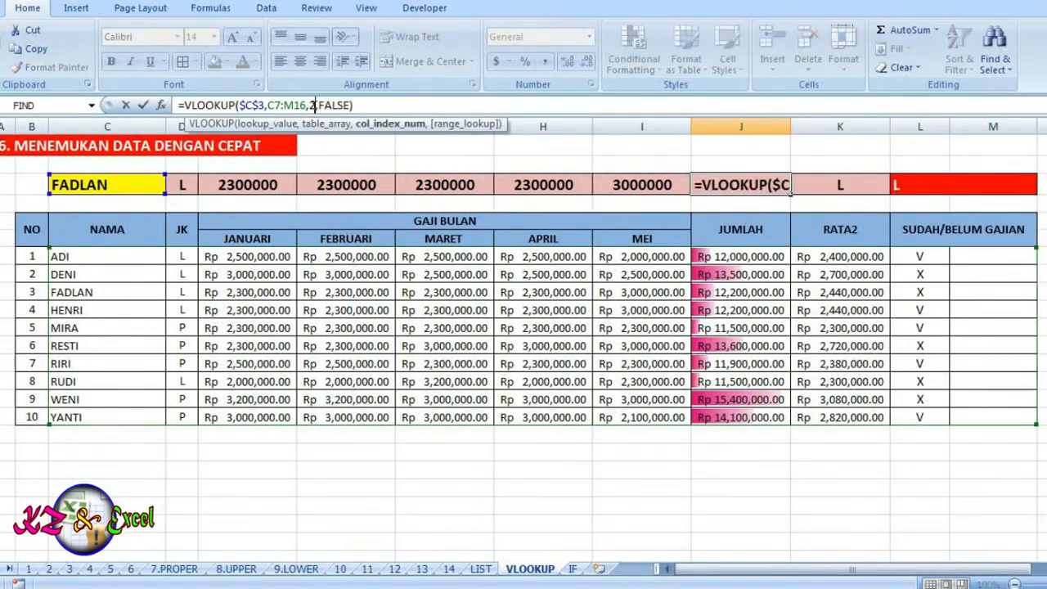
key(BackSpace)
text(8)
key(Return)
click(838, 185)
click(314, 105)
key(BackSpace)
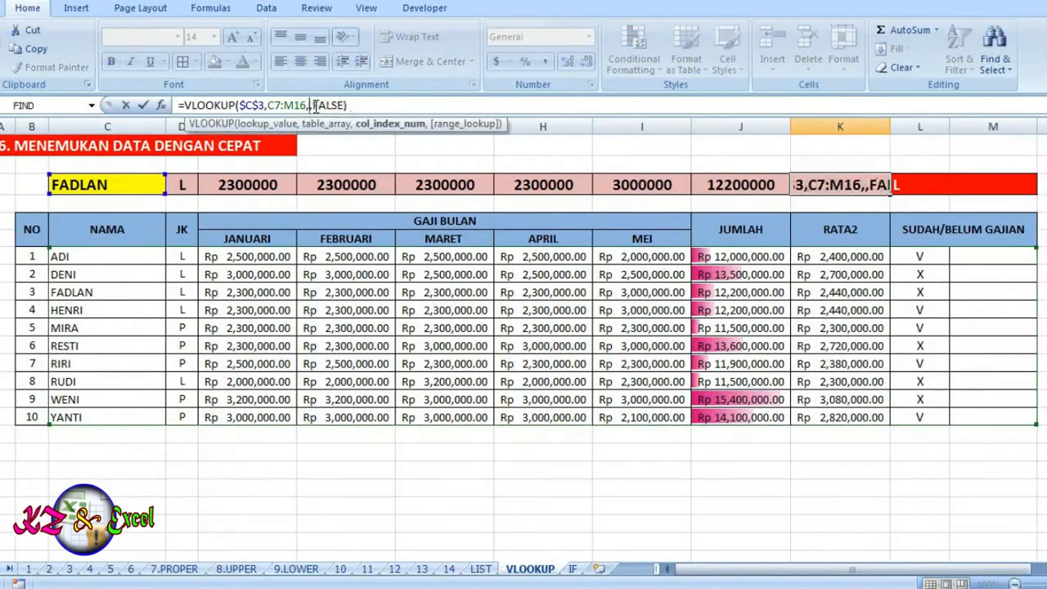
text(9)
key(Return)
Step: Set the VLOOKUP column index in L3 to 11 for the SUDAH/BELUM GAJIAN result
click(919, 185)
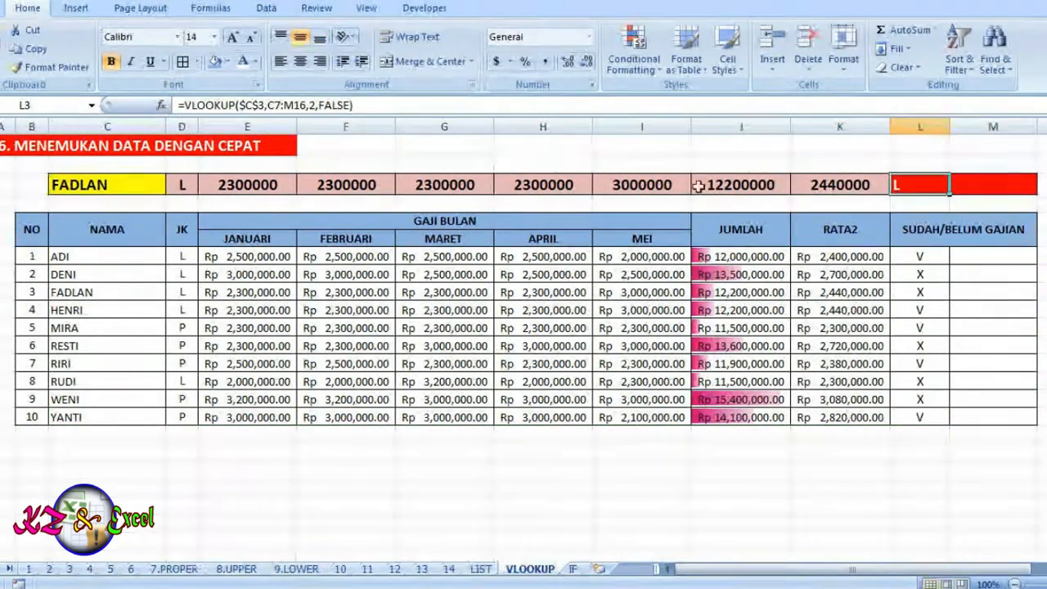
click(315, 105)
key(BackSpace)
text(10)
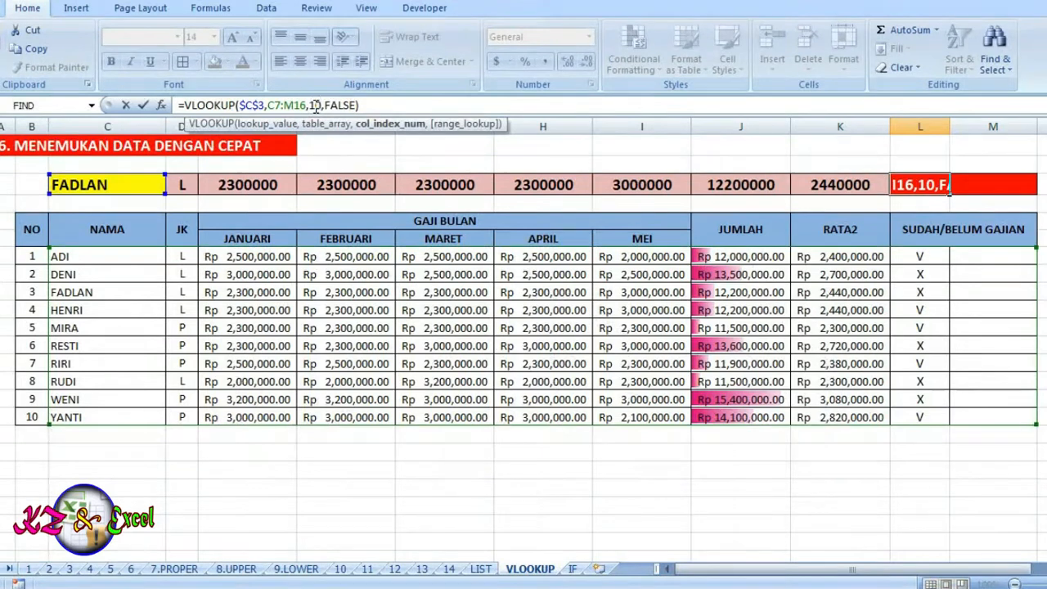
key(Return)
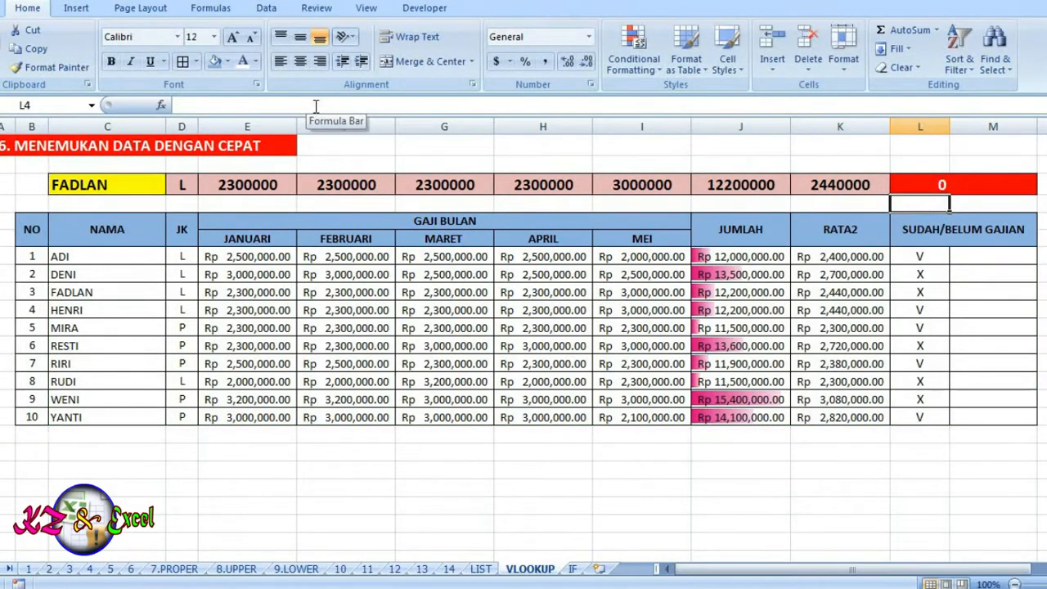
click(928, 188)
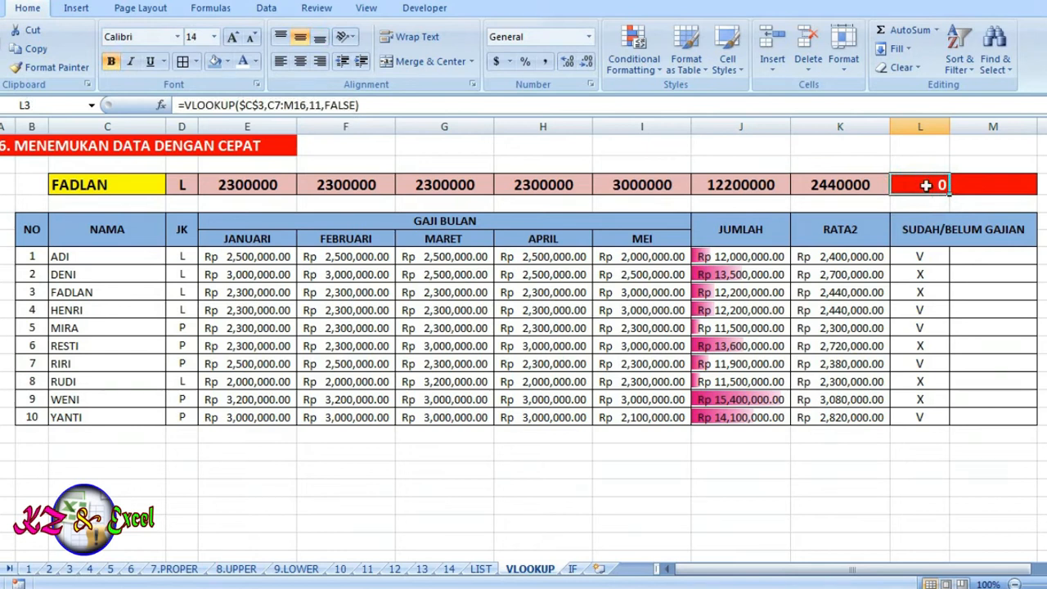
click(989, 256)
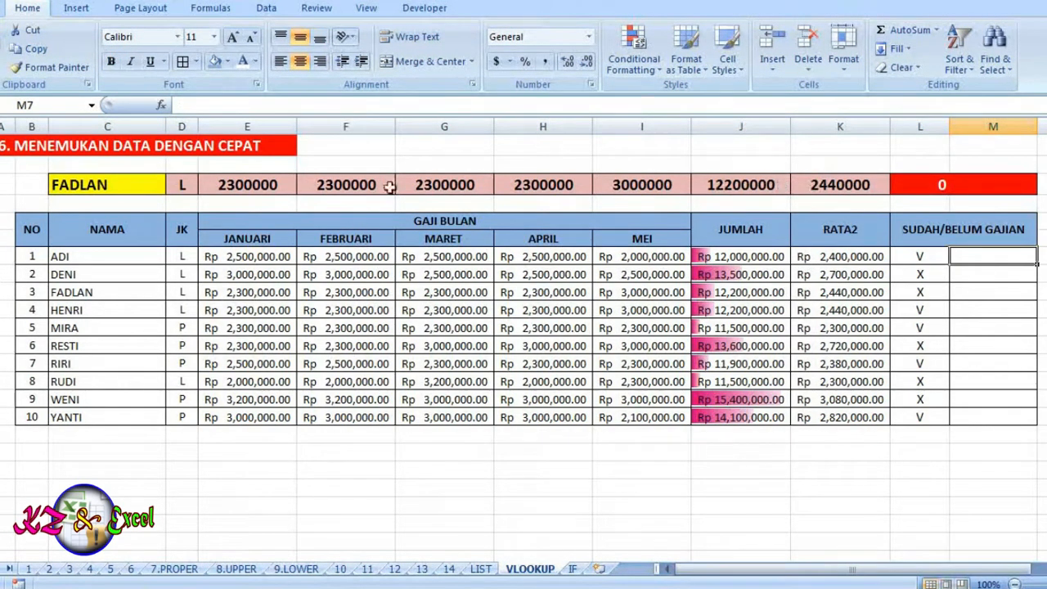
Step: Format the lookup results in E3:M3 as Accounting with the Rp currency symbol
drag(227, 185, 968, 183)
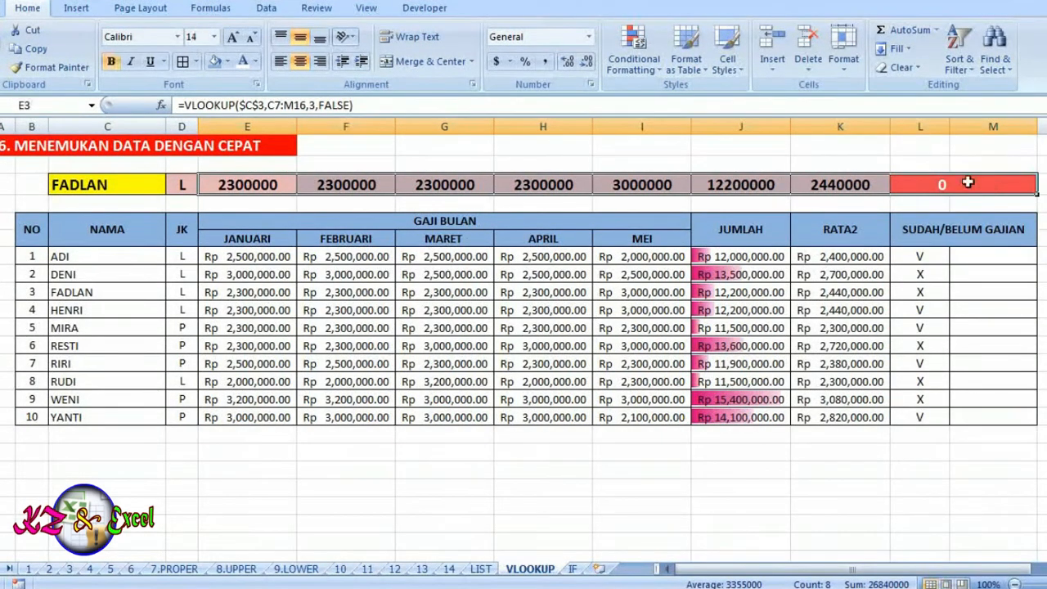
click(588, 37)
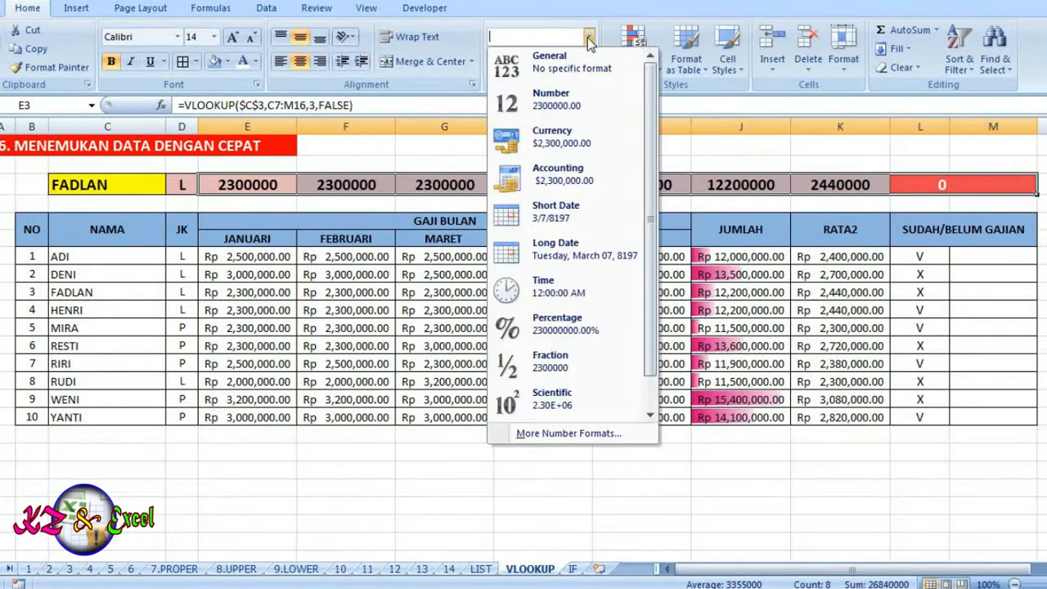
click(571, 433)
click(331, 82)
click(704, 108)
click(705, 158)
click(706, 163)
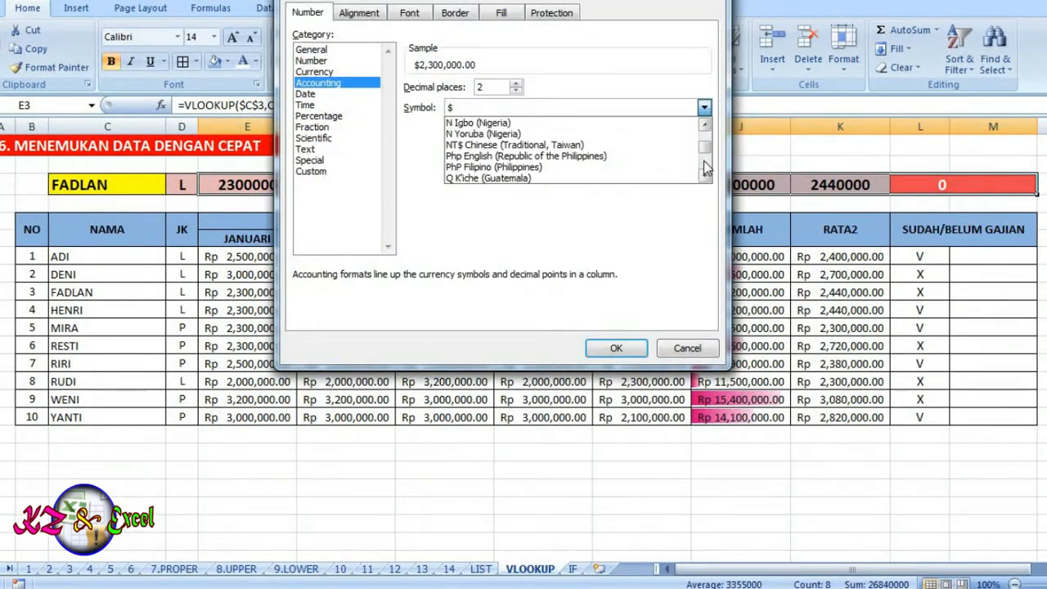
click(705, 177)
click(621, 156)
click(630, 350)
Step: Try widening columns E through M, and undo the width change
drag(247, 127, 964, 153)
drag(791, 127, 803, 127)
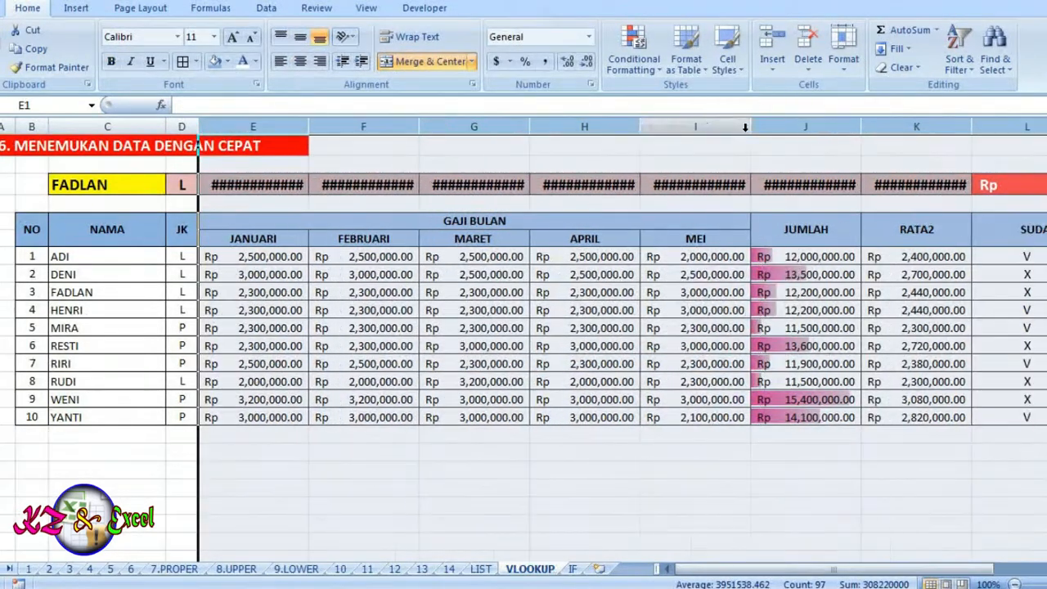
click(197, 127)
key(ctrl+z)
click(747, 480)
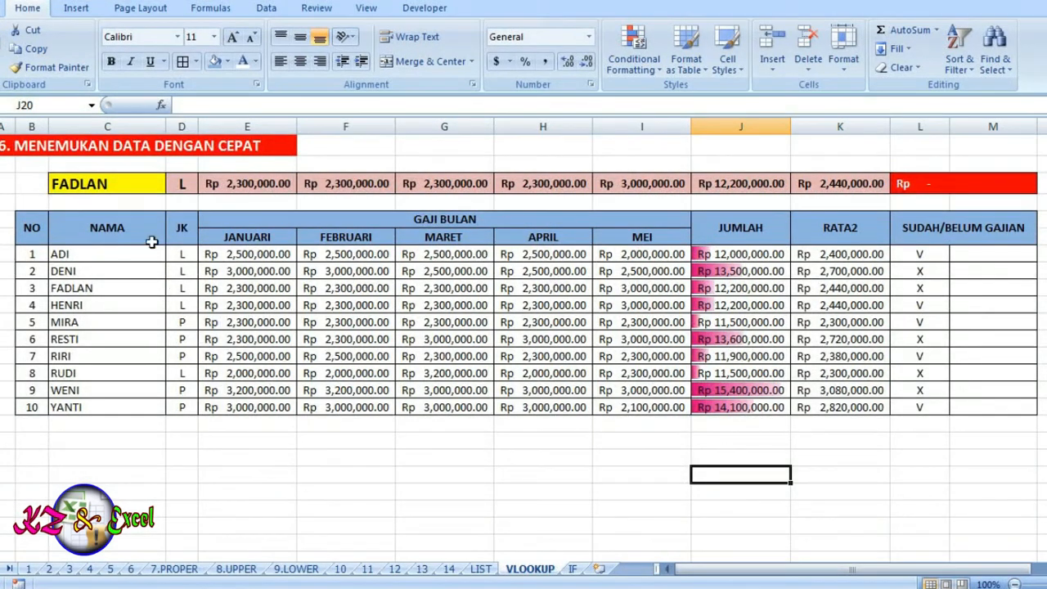
Step: Choose the name of employee NO 9 from the dropdown list in C3
click(148, 184)
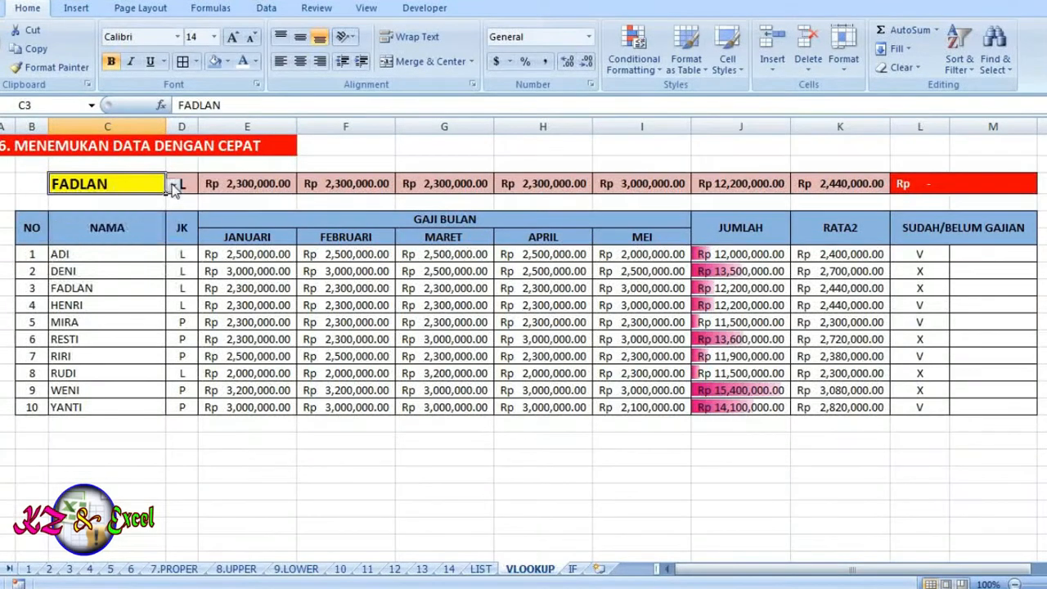
click(173, 185)
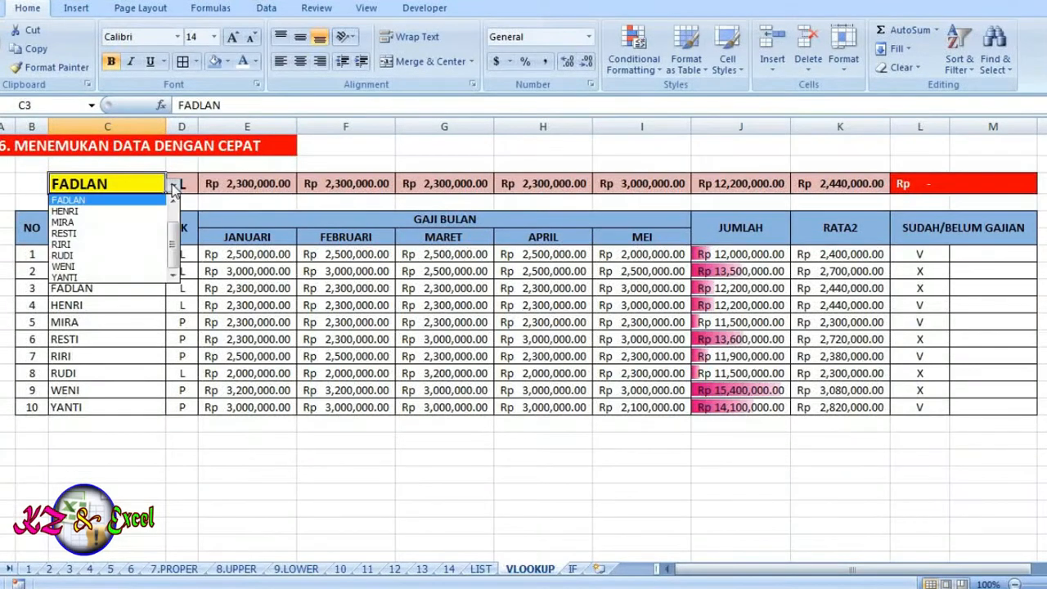
click(80, 268)
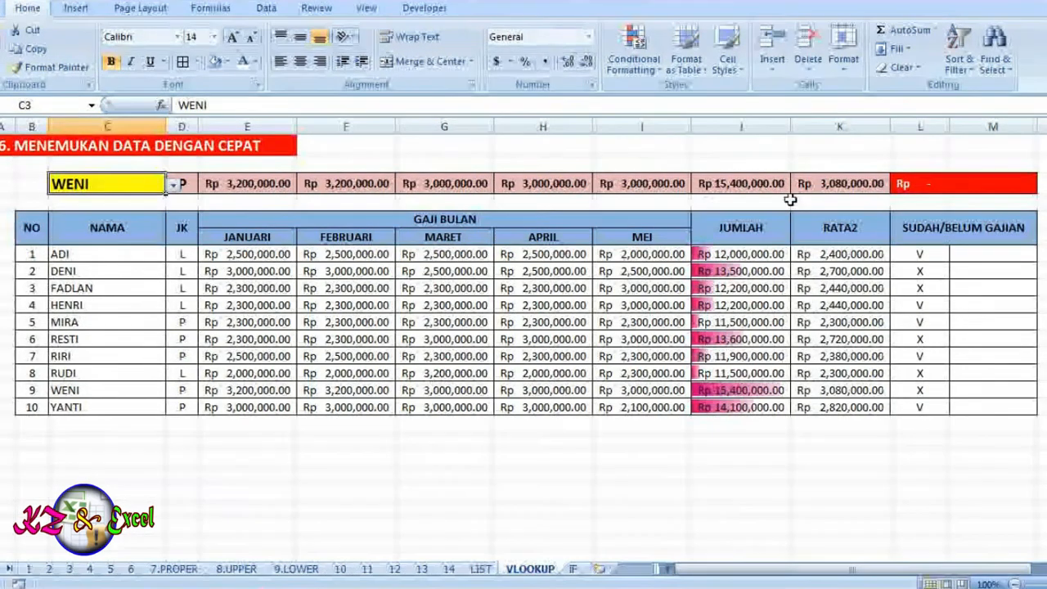
Step: Choose the name of employee NO 7 in C3 and compare the looked-up JUMLAH with that employee's table row
click(172, 185)
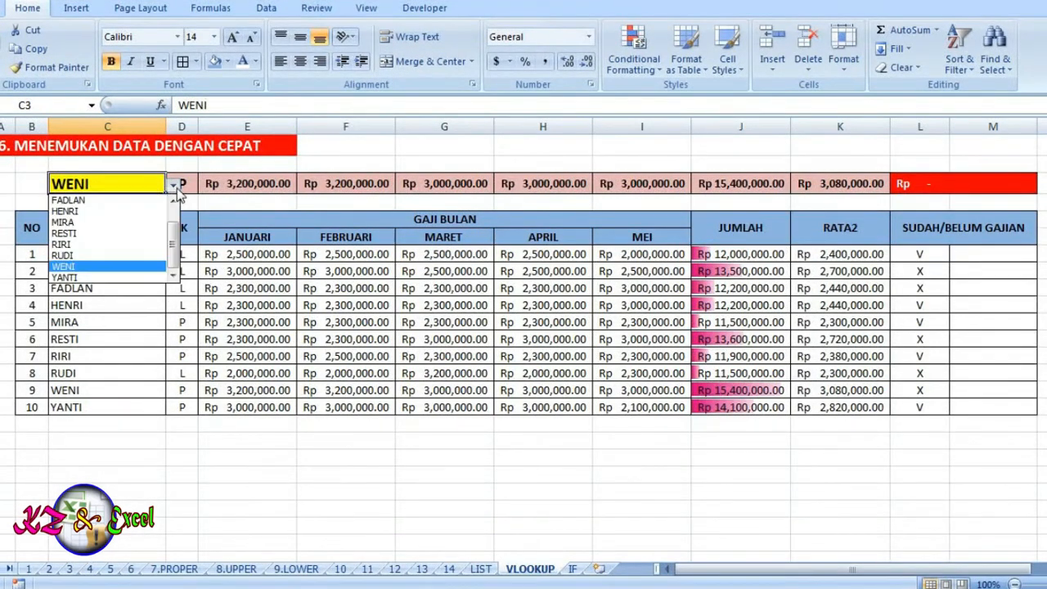
click(113, 245)
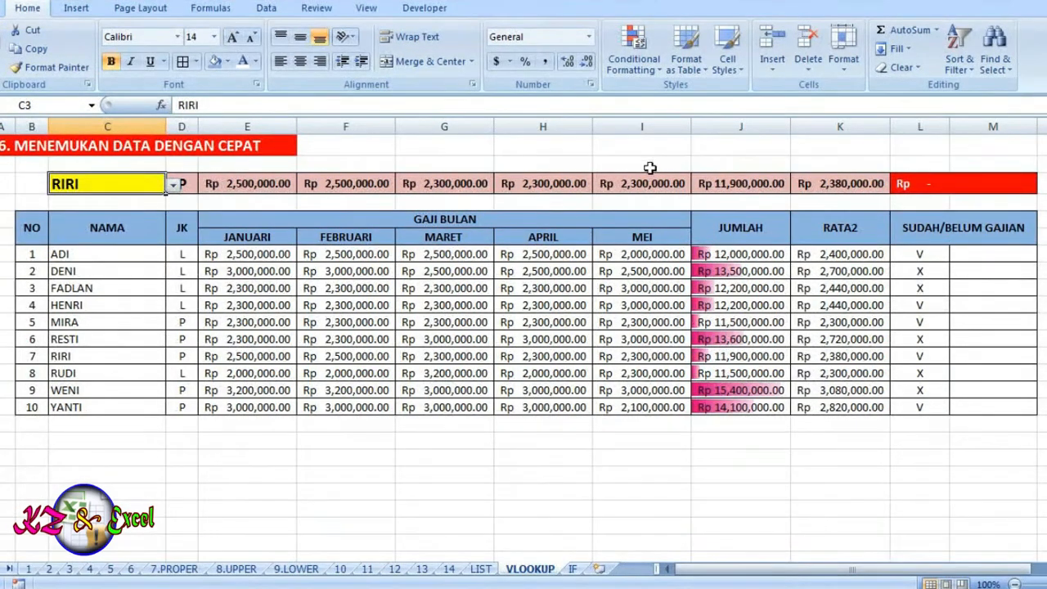
click(738, 183)
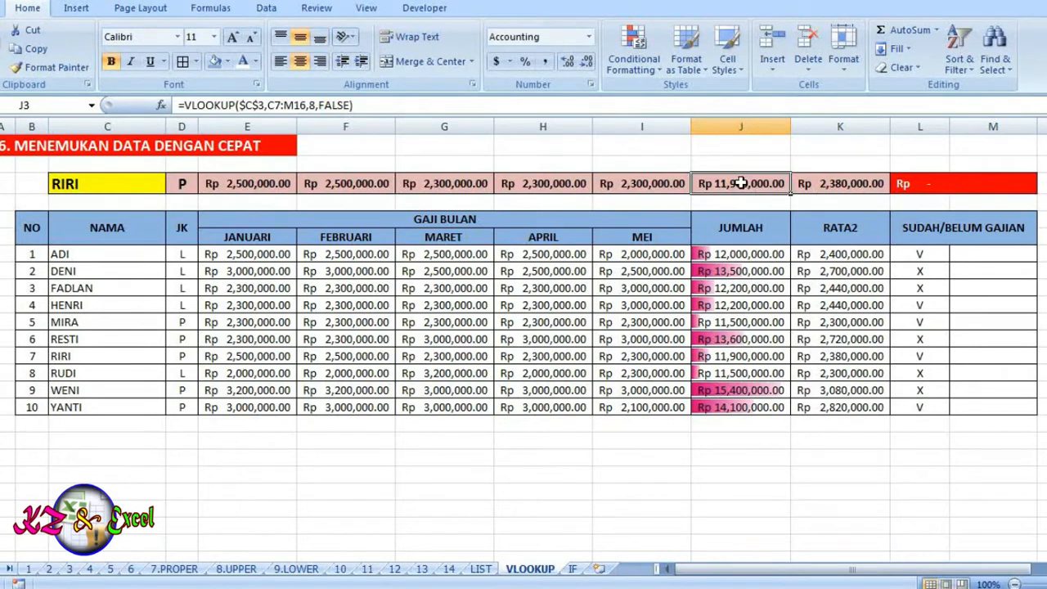
click(1, 356)
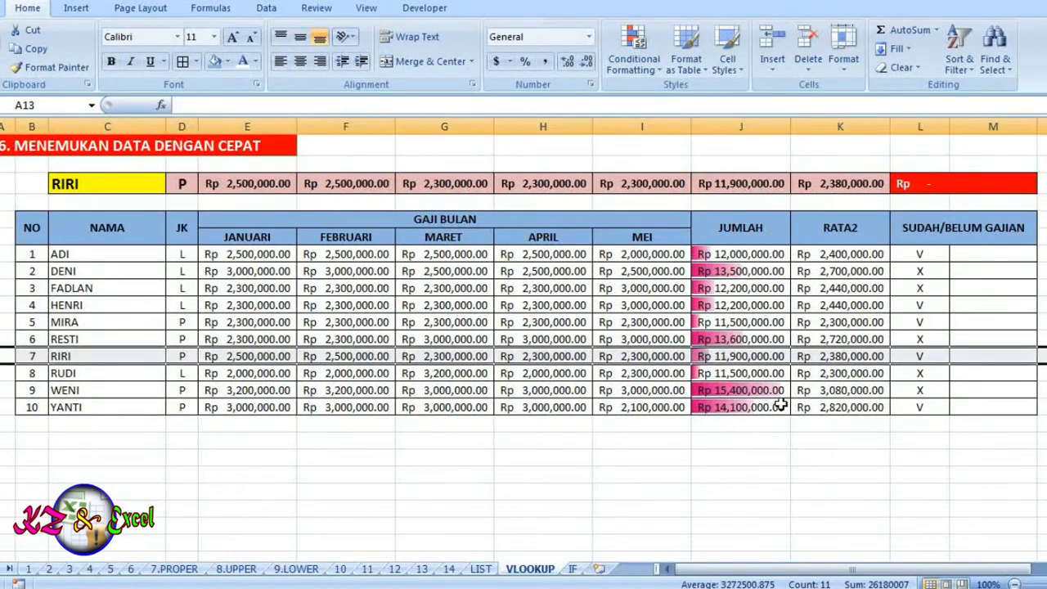
click(746, 184)
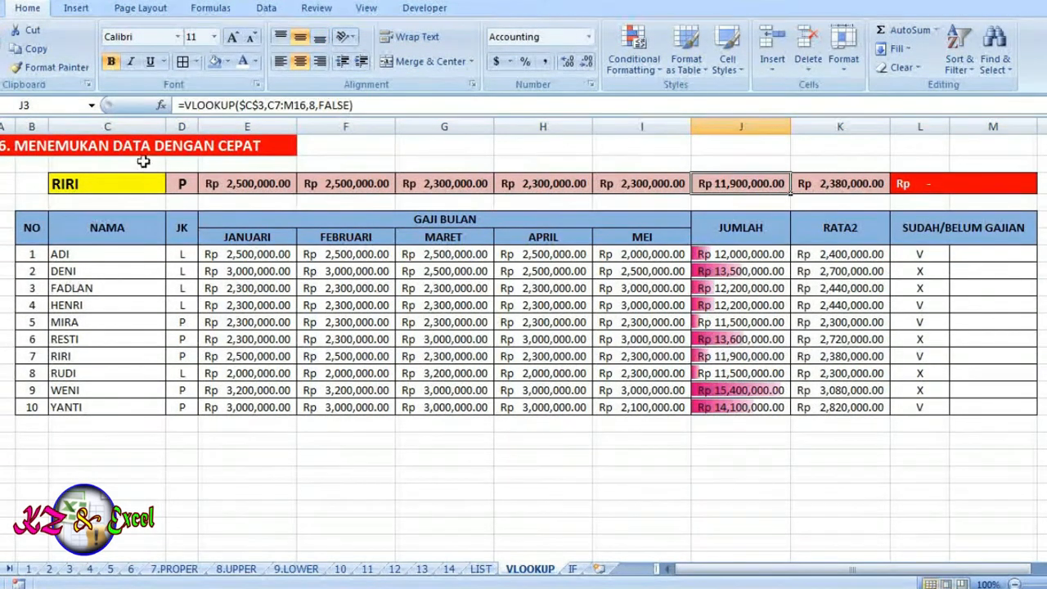
Step: Choose the name of employee NO 3 in C3 and check the looked-up JUMLAH against that employee's table row
click(152, 186)
click(174, 186)
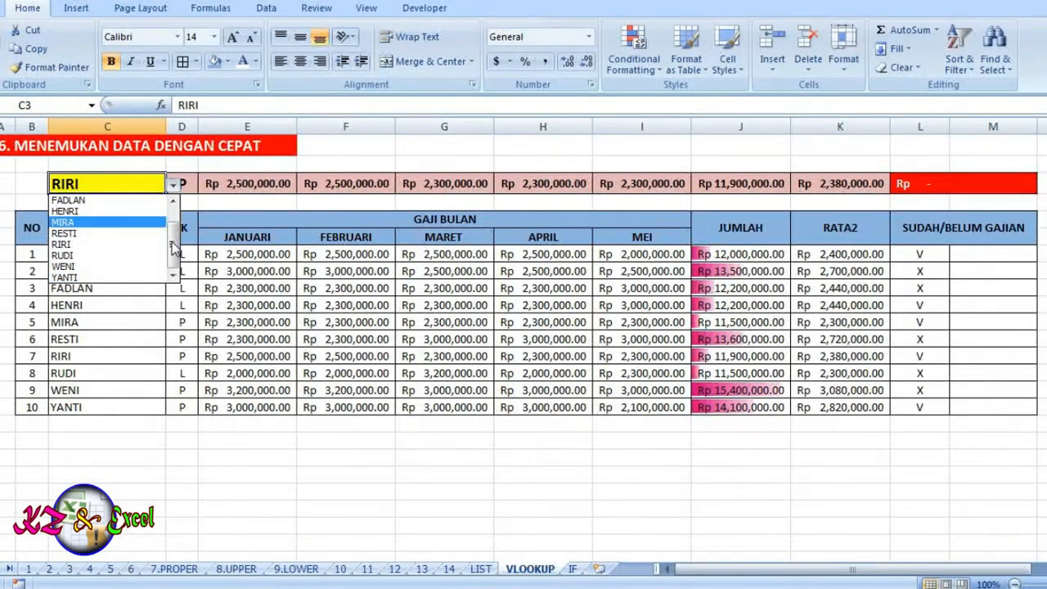
drag(173, 244, 173, 228)
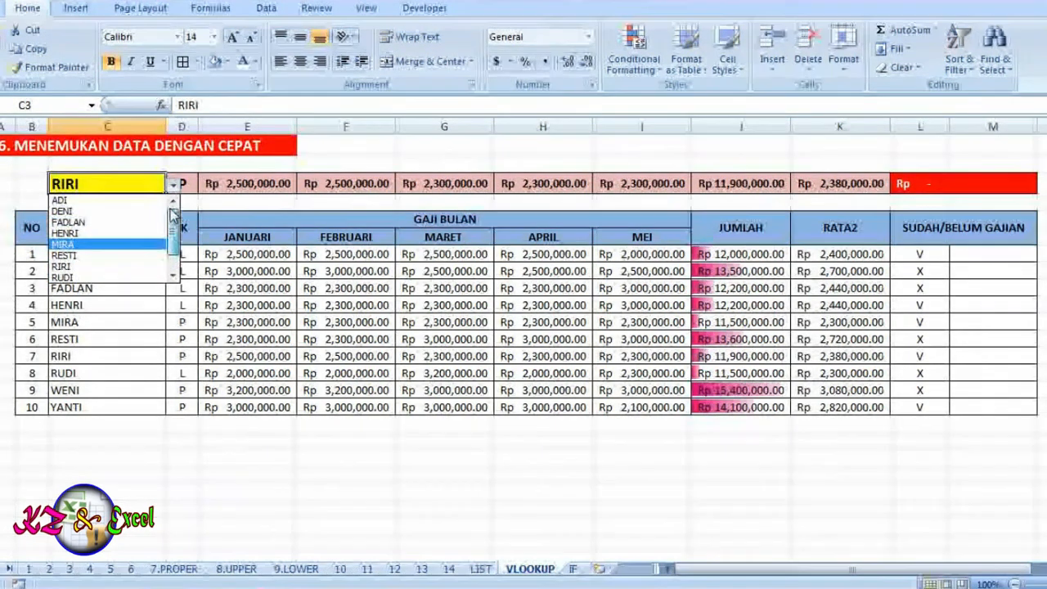
click(84, 223)
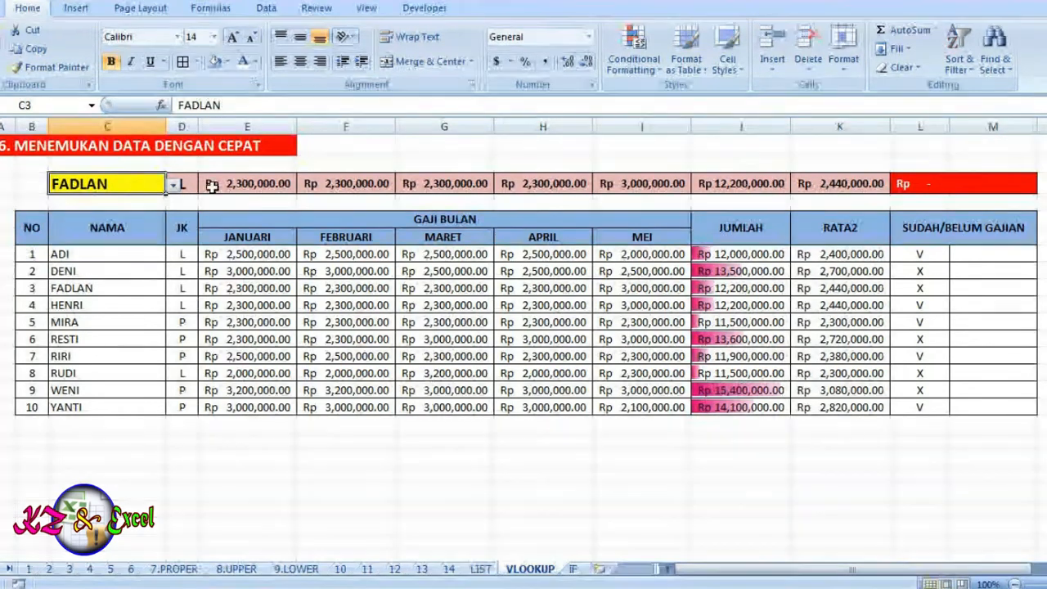
click(742, 186)
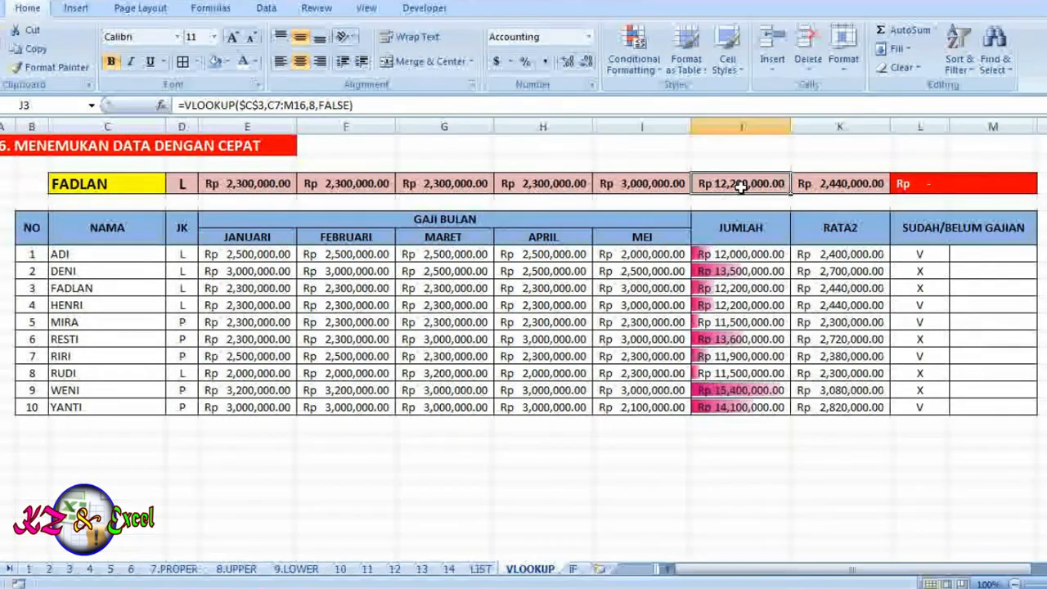
click(0, 288)
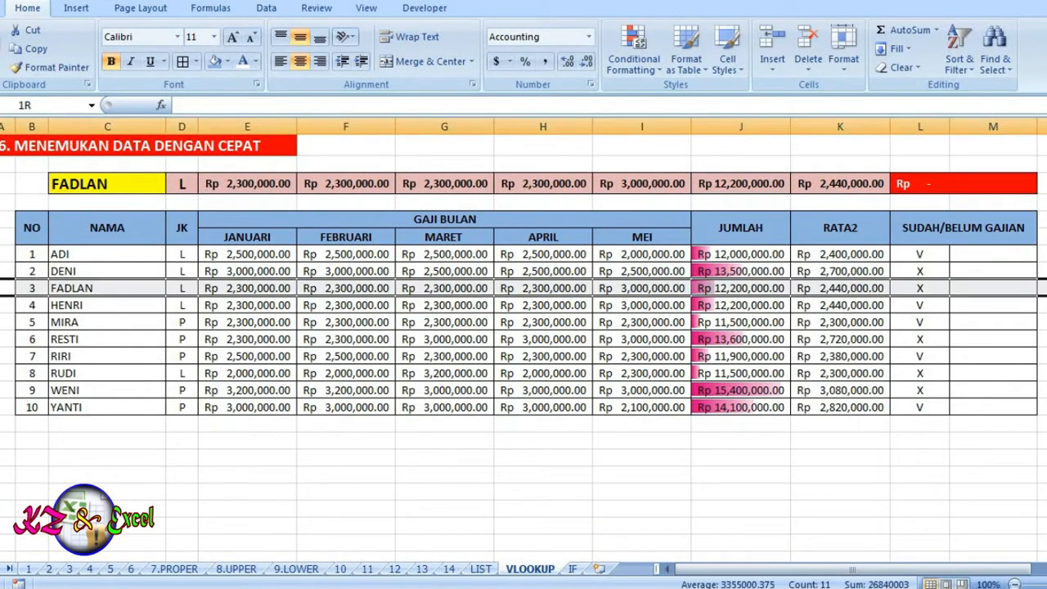
click(718, 288)
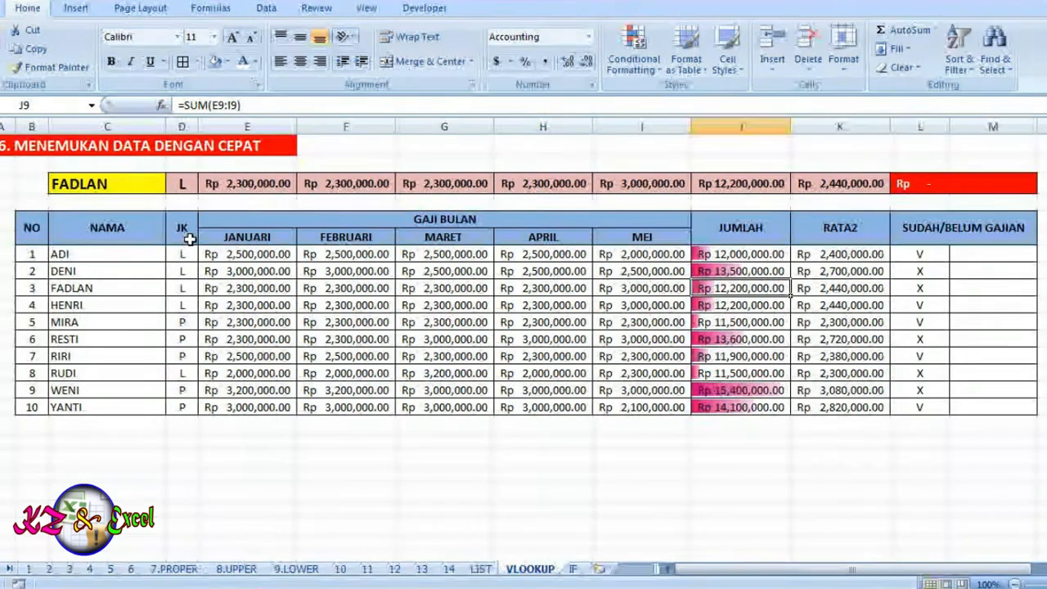
click(543, 474)
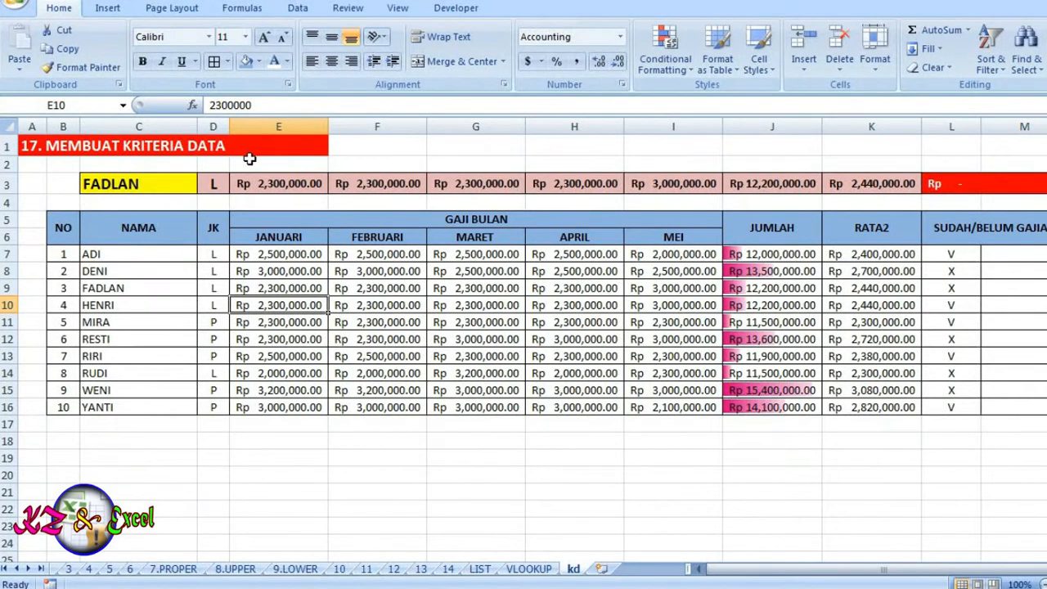
Step: Start an IF formula in M7 on the kd sheet with the logical test L7=V
click(941, 254)
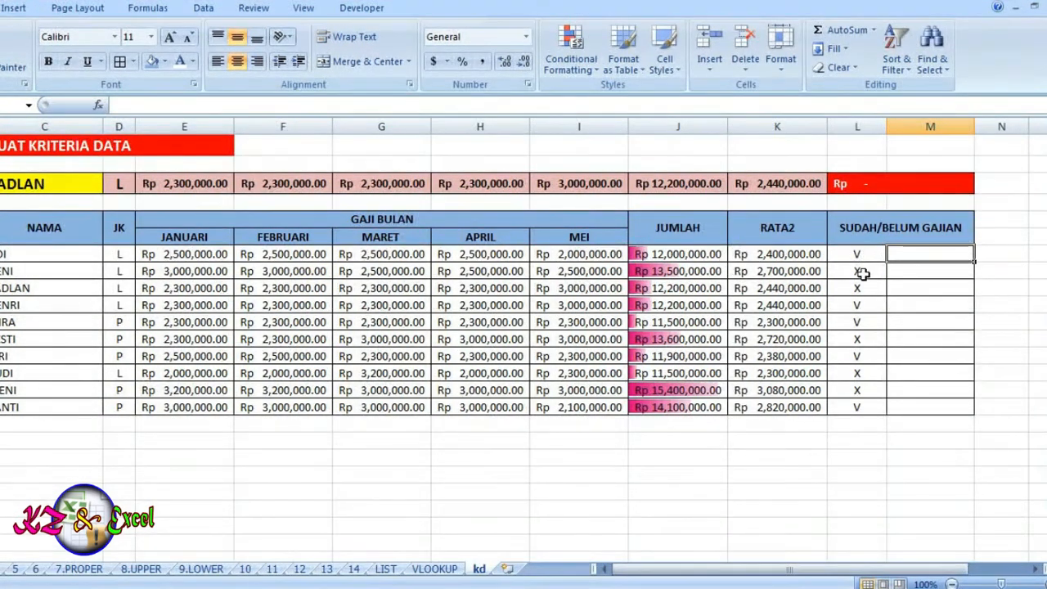
scroll(867, 278, right, 1)
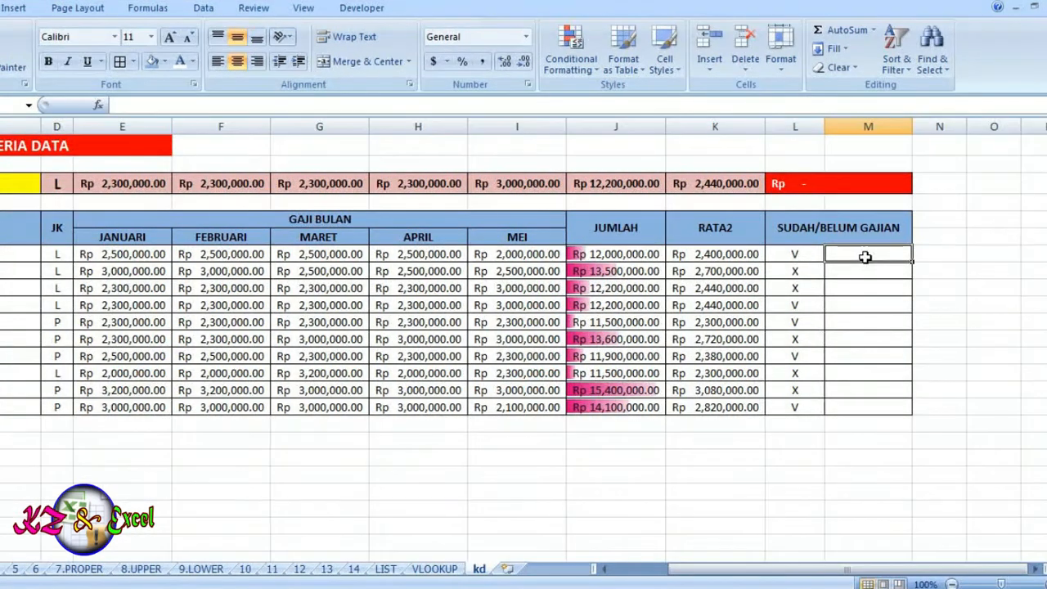
text(=)
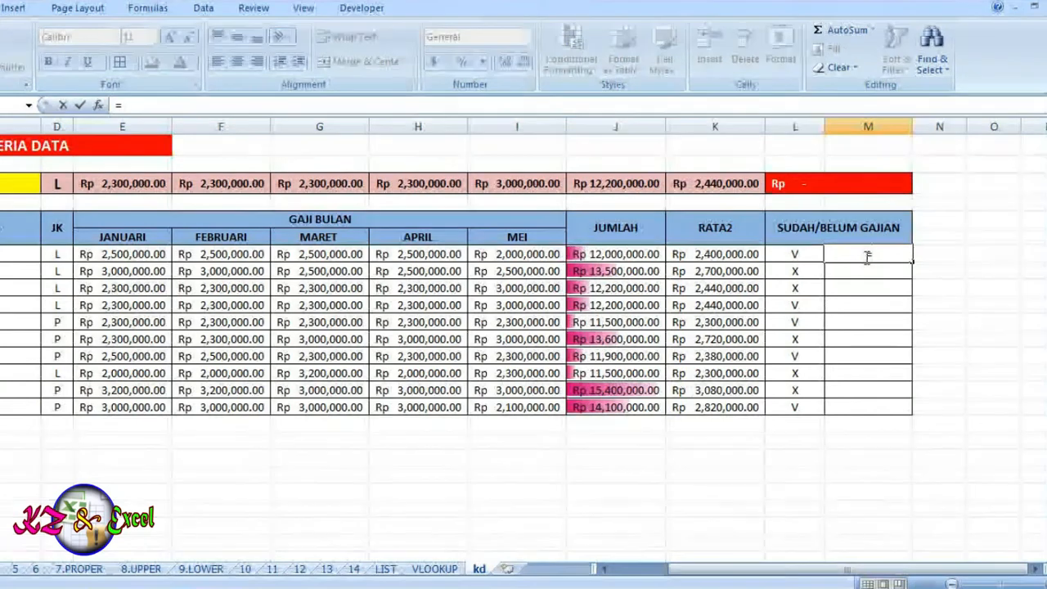
text(IF)
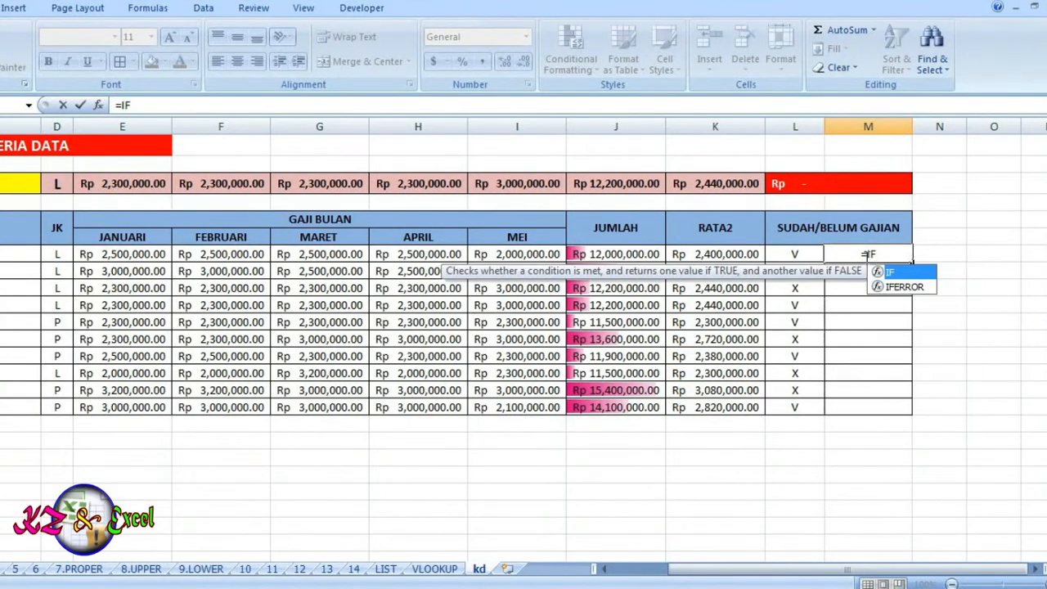
double_click(891, 274)
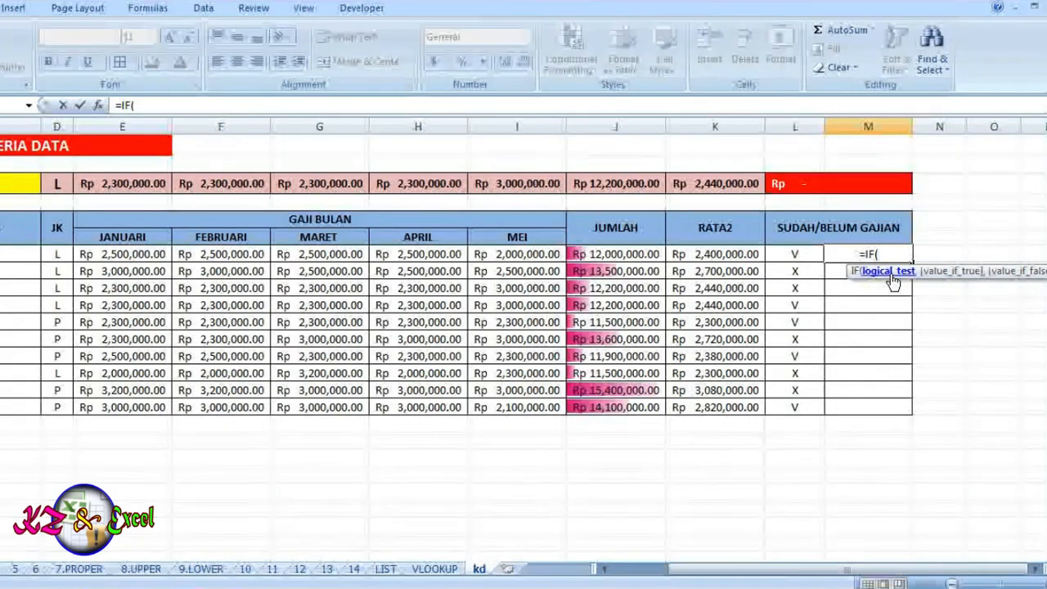
click(797, 254)
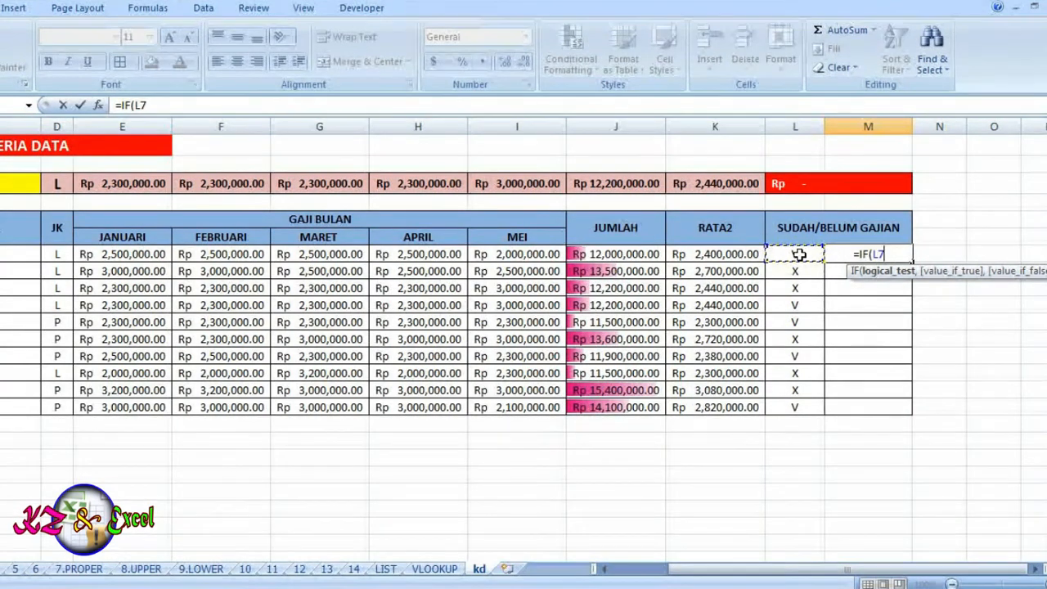
text(=V)
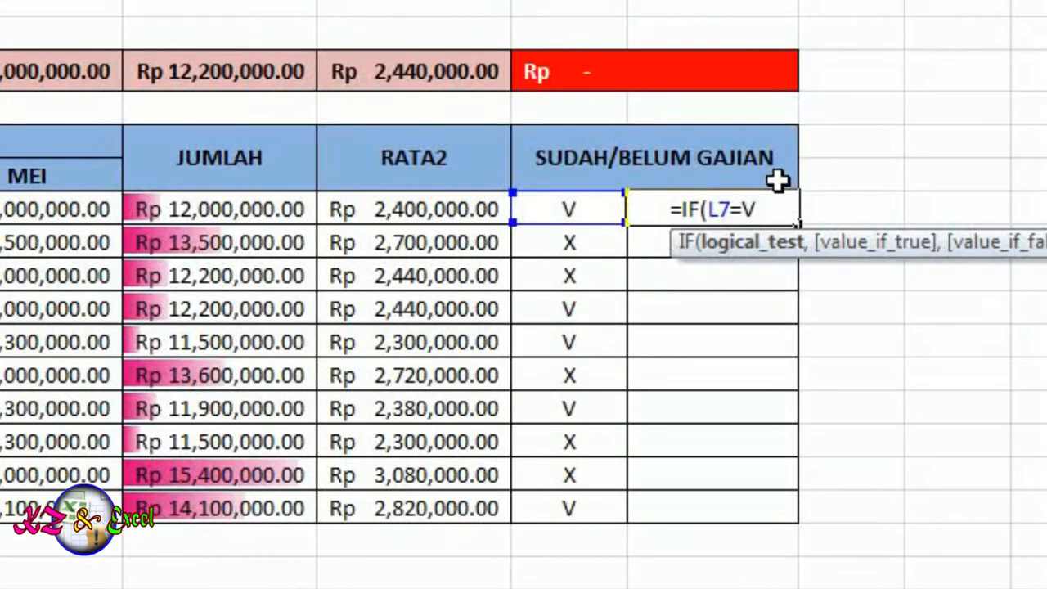
Step: Enclose V in double quotes so the IF formula's logical test in M7 reads L7="V"
key(Left)
text(")
key(BackSpace)
text(")
key(Right)
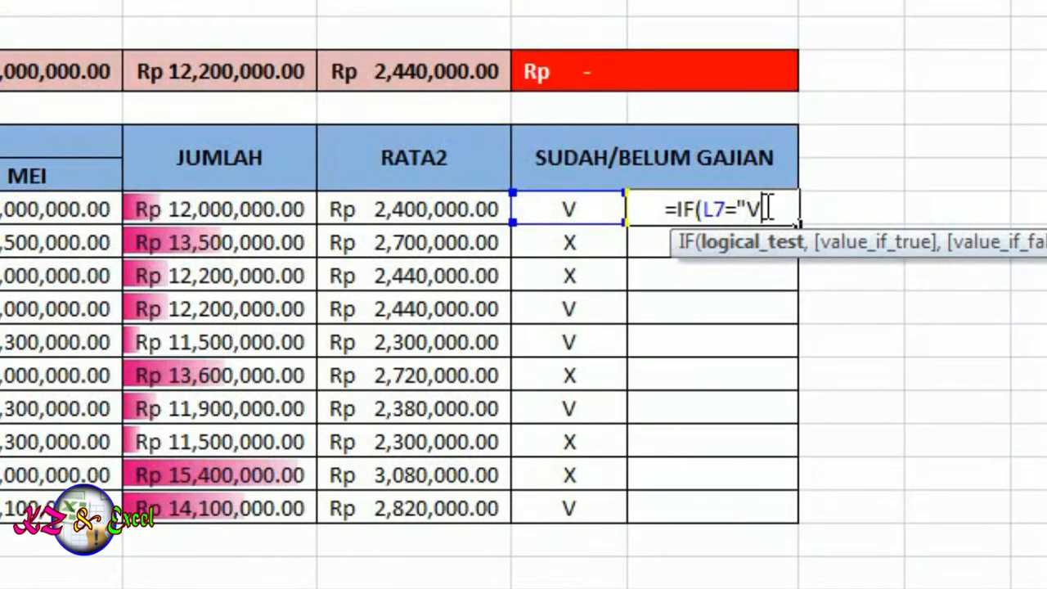
text(")
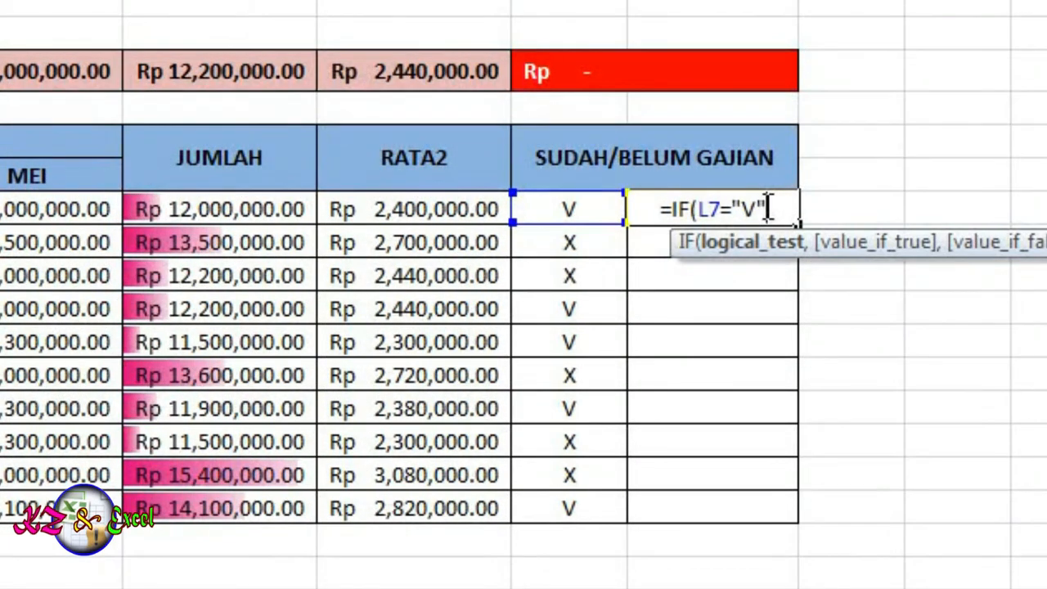
Step: Add "SUDAH" as the value-if-true argument of the IF formula in M7
text(,)
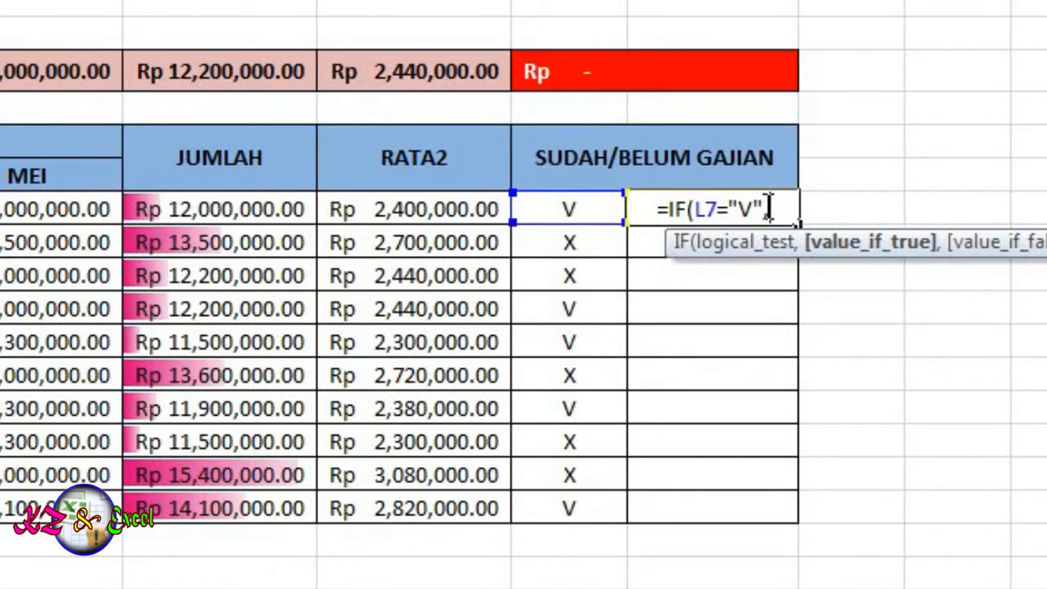
text(s)
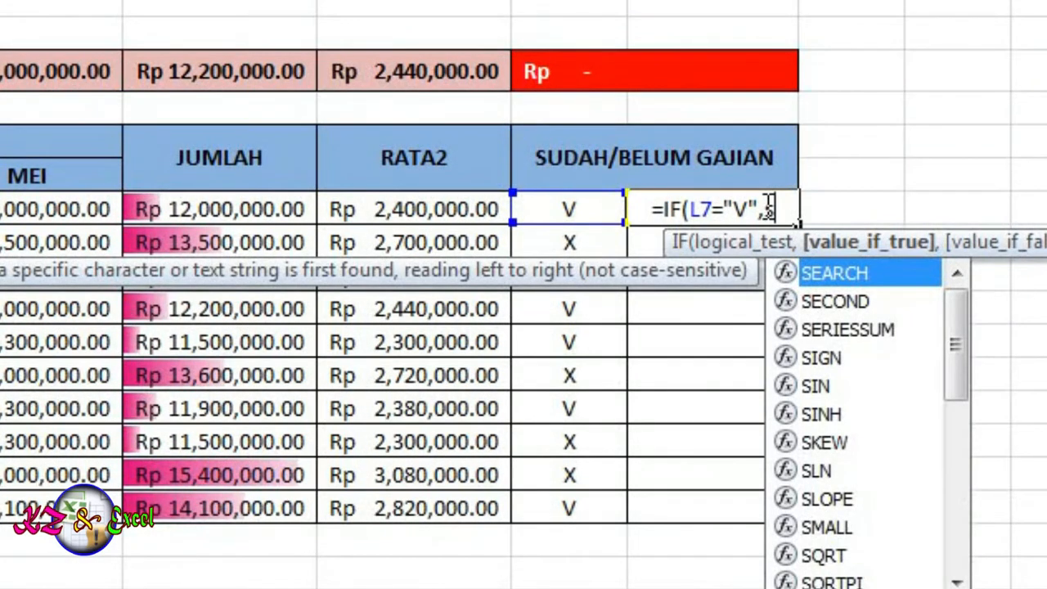
key(BackSpace)
text(S)
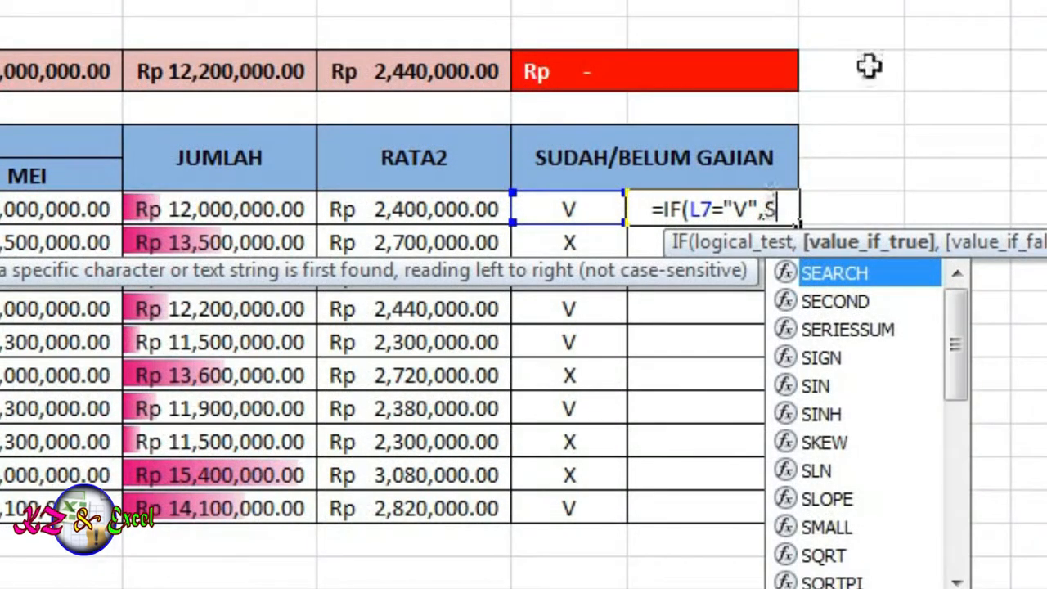
key(BackSpace)
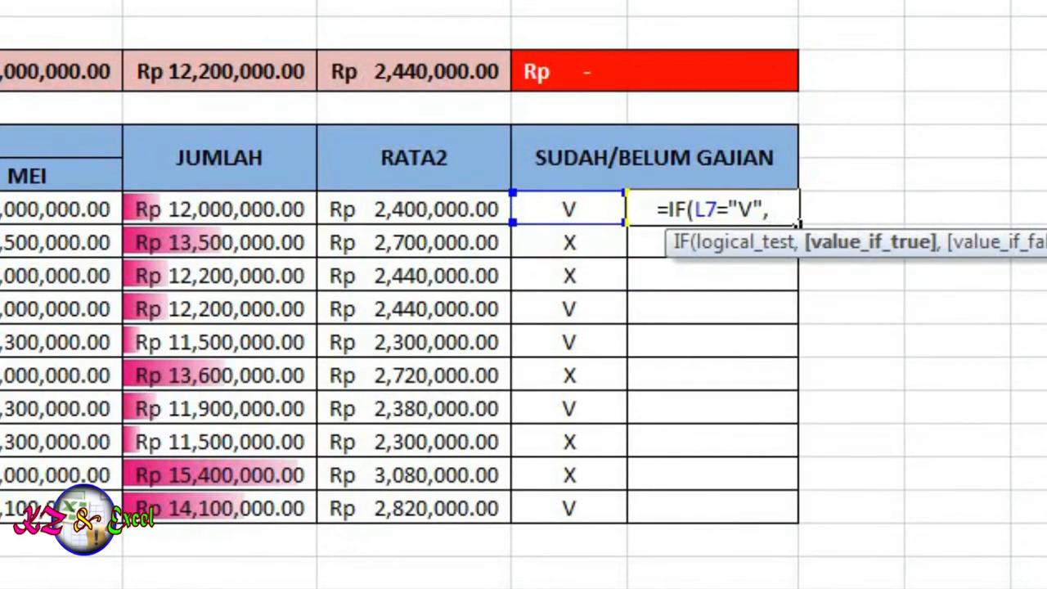
text(")
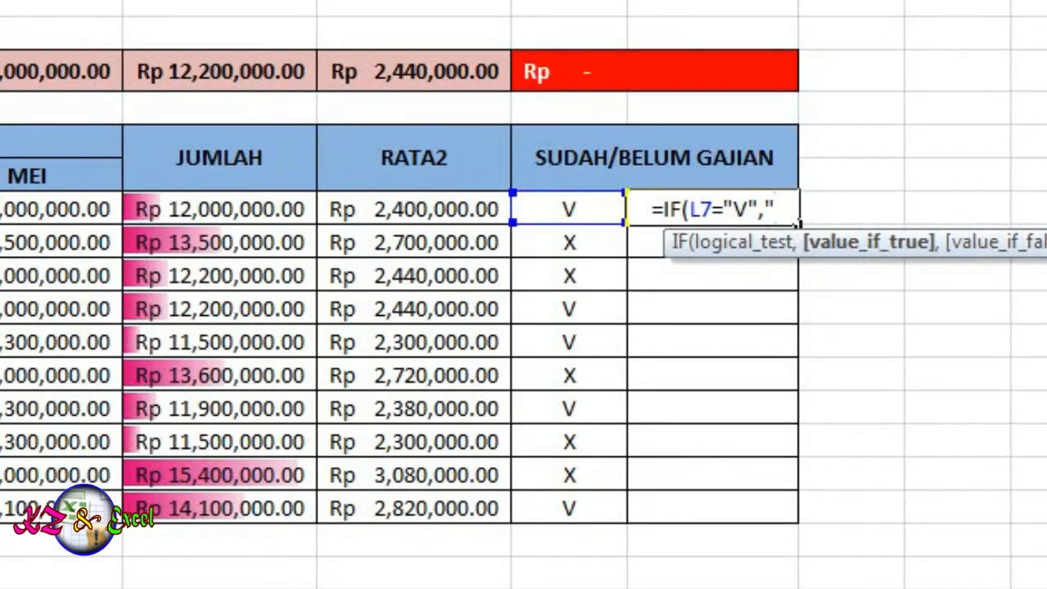
text(SU)
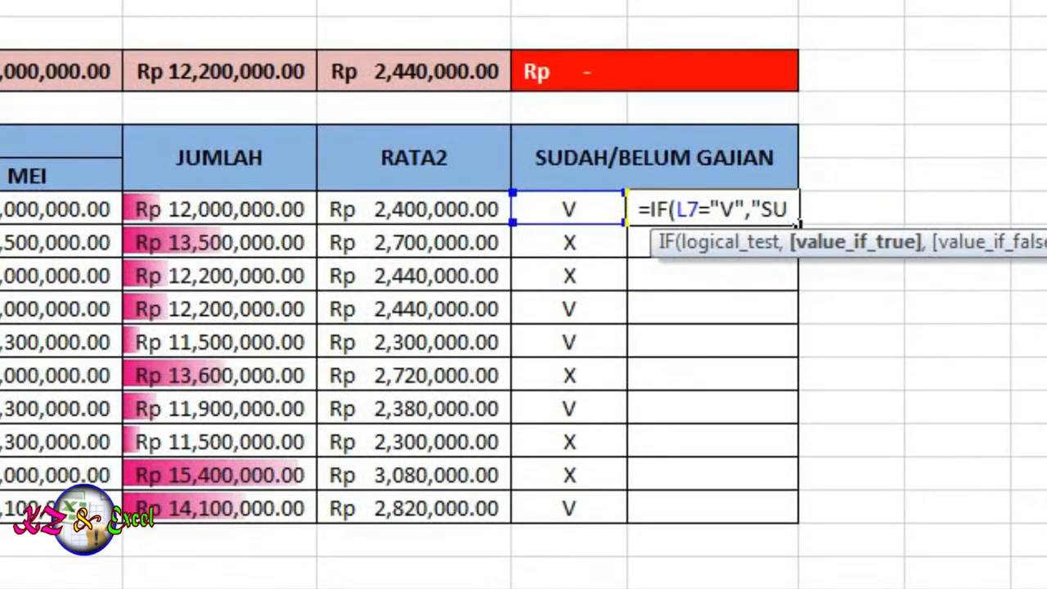
text(DA)
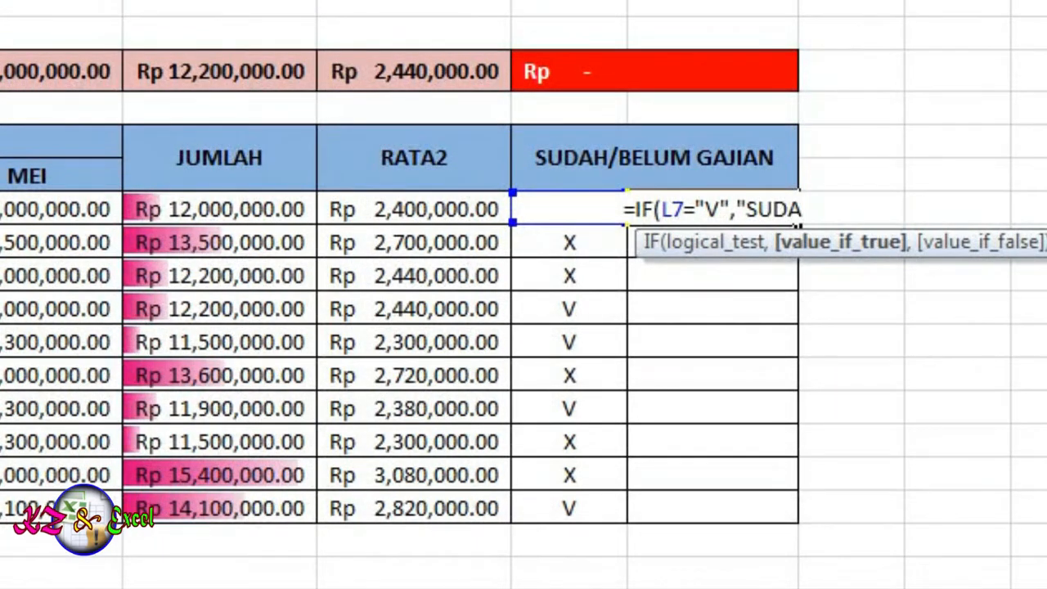
text(H")
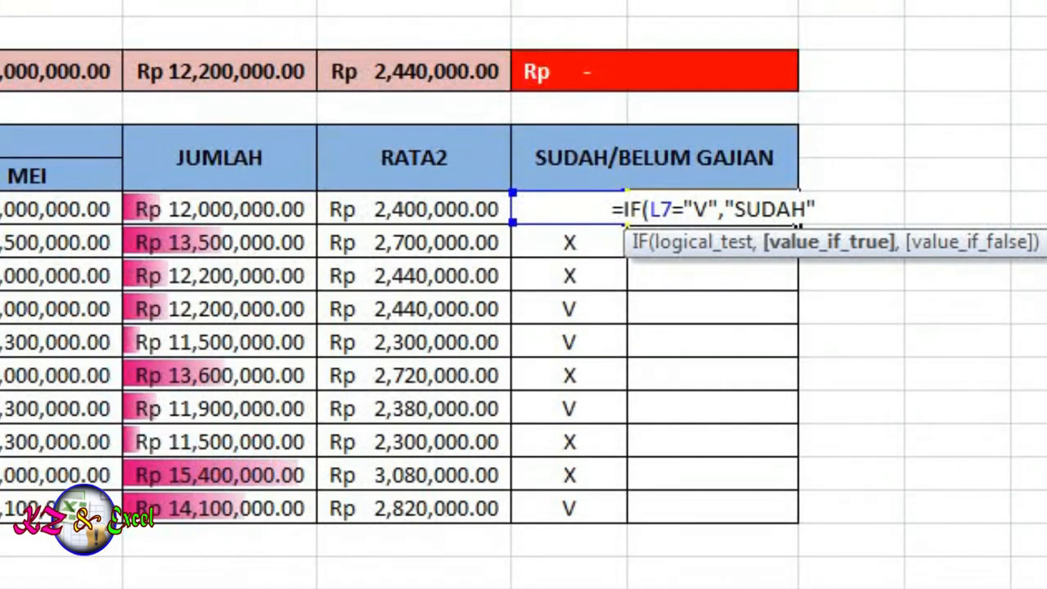
Step: Add "BELUM" as the value-if-false argument of the IF formula in M7 and enter the formula
text(,)
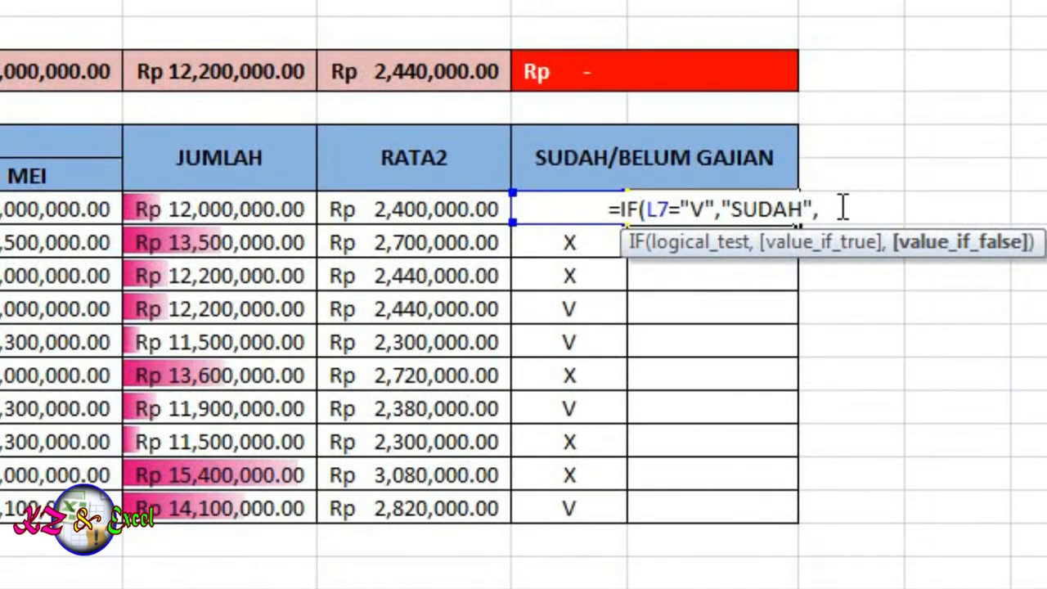
text(")
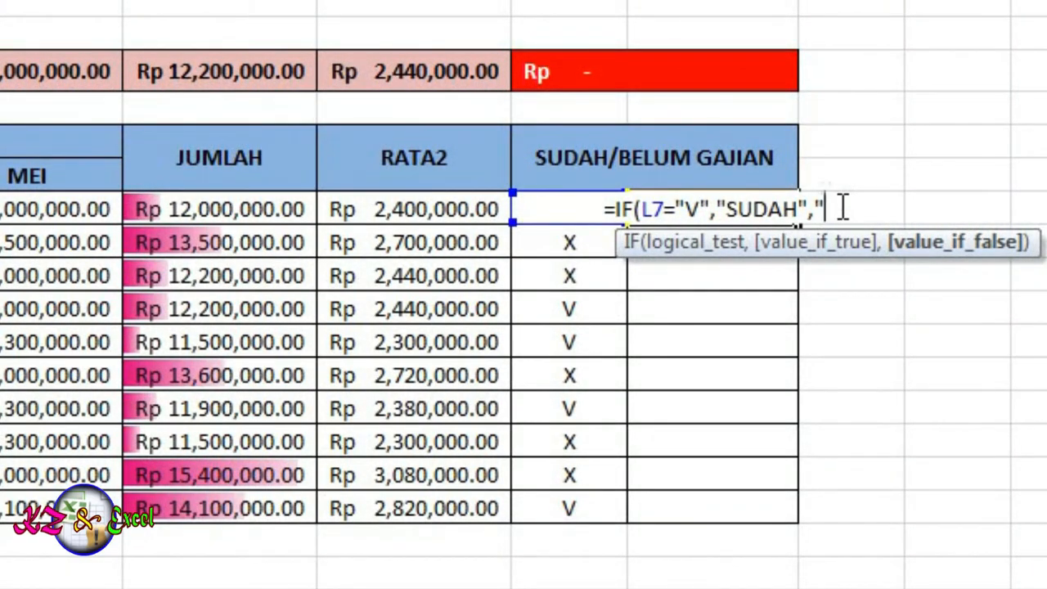
text(BELUM")
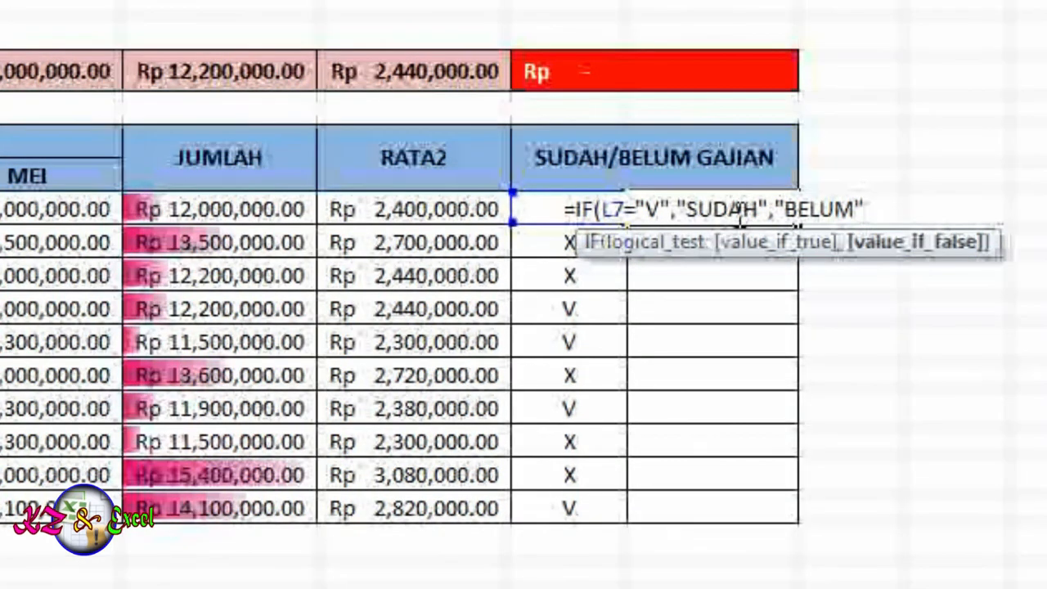
key(Return)
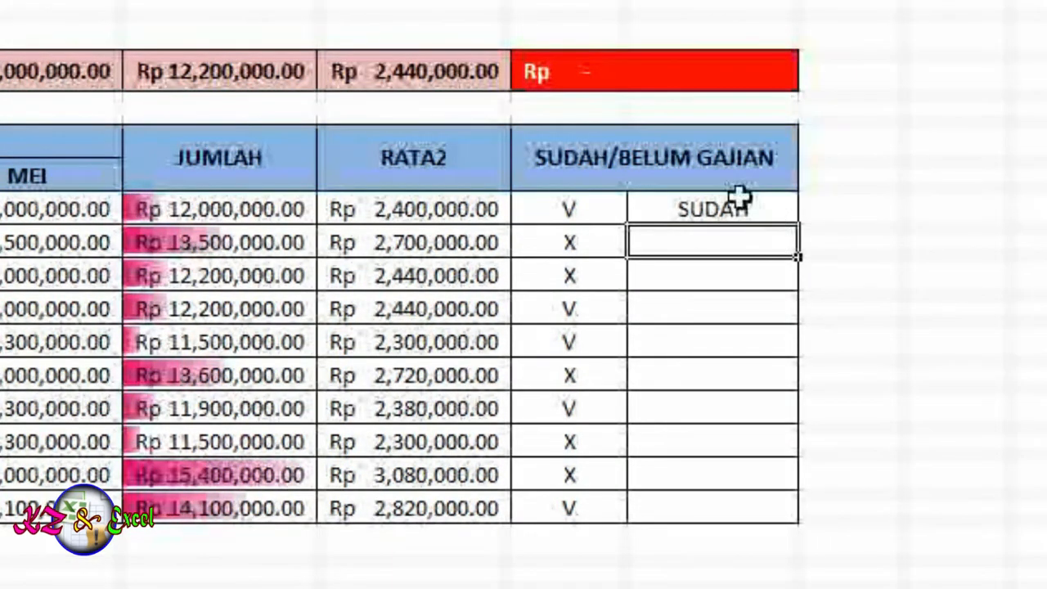
Step: Copy the IF formula from M7 down through M16 and compare the results with the V and X marks
click(739, 207)
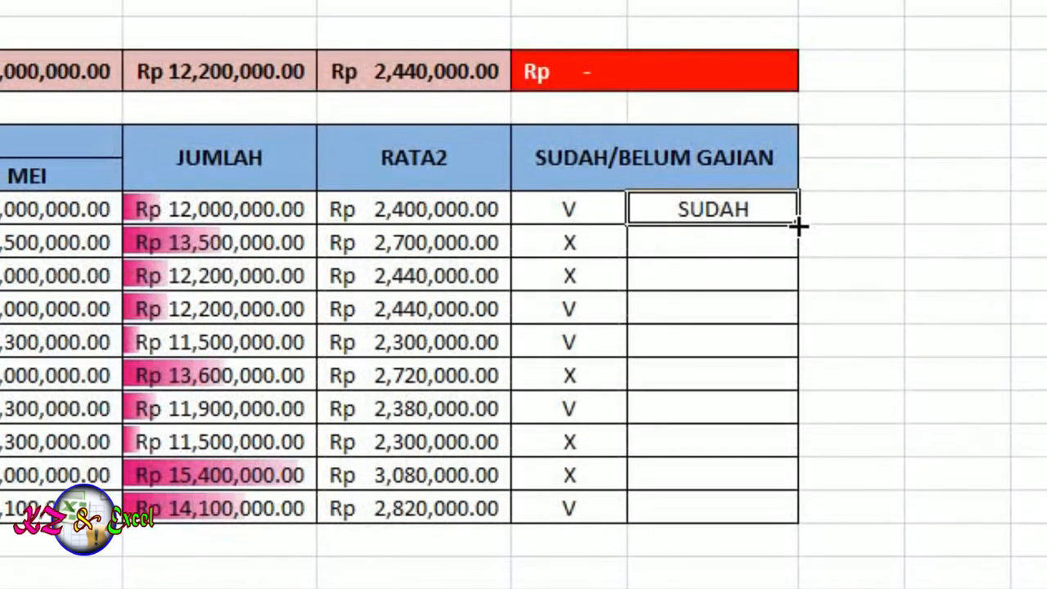
drag(798, 226, 811, 524)
click(715, 344)
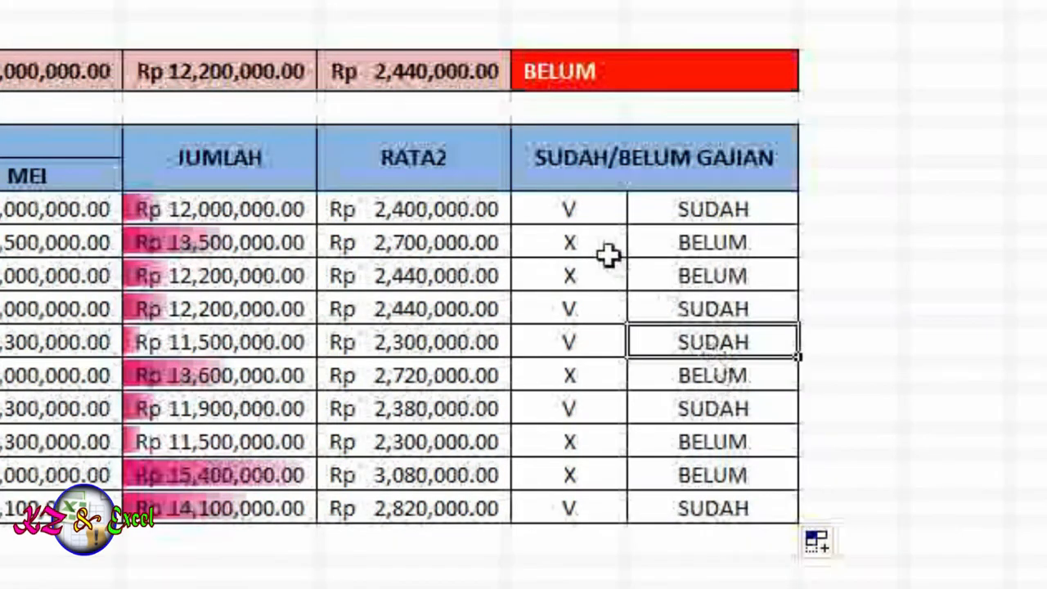
click(691, 243)
click(585, 282)
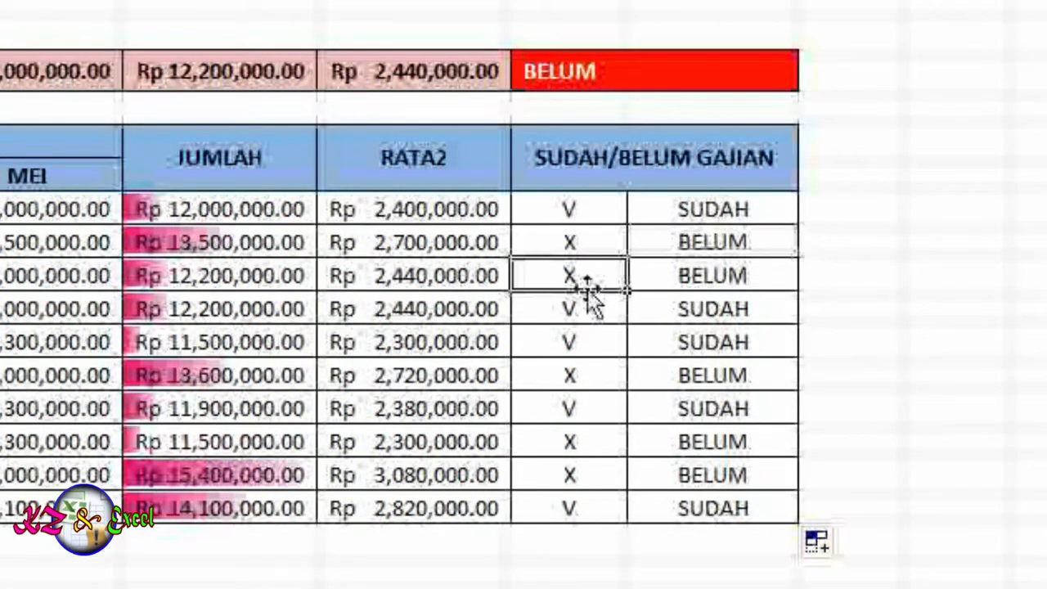
Step: Merge and center the red payment status cells L3:M3 in the lookup row
click(581, 72)
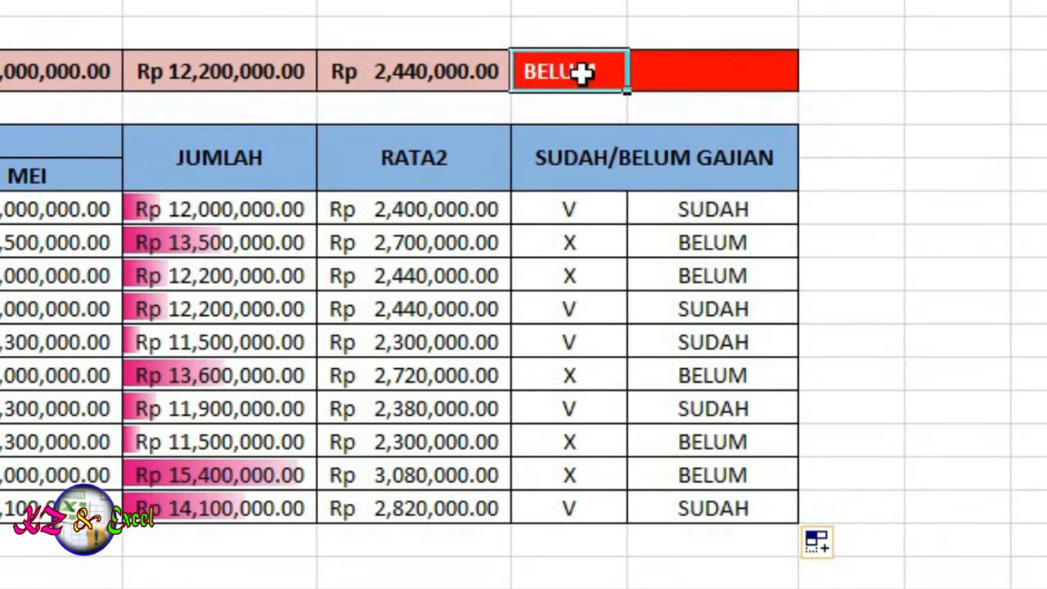
drag(581, 72, 668, 77)
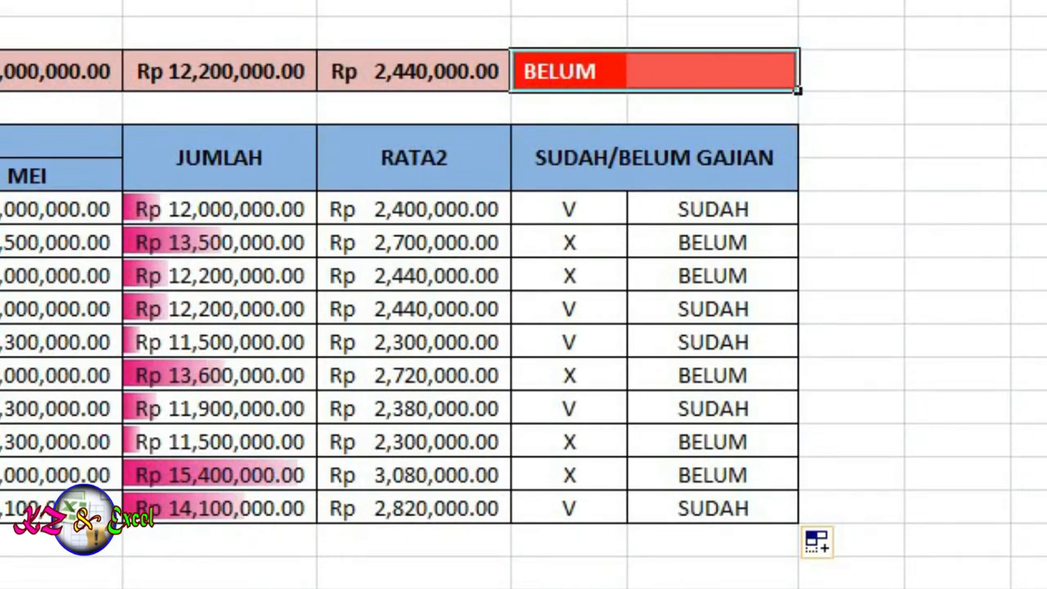
click(0, 0)
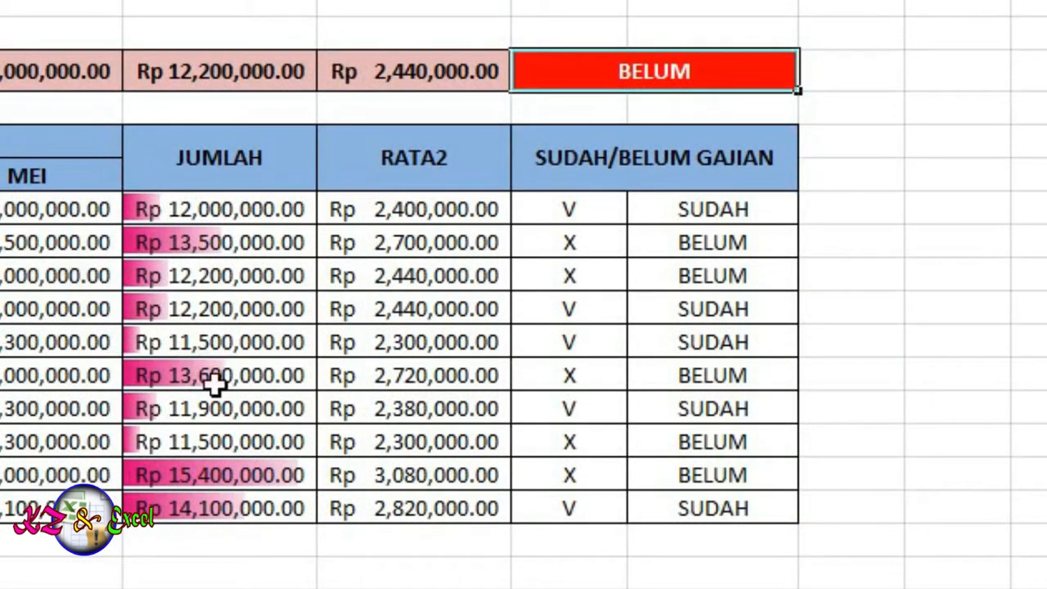
click(499, 318)
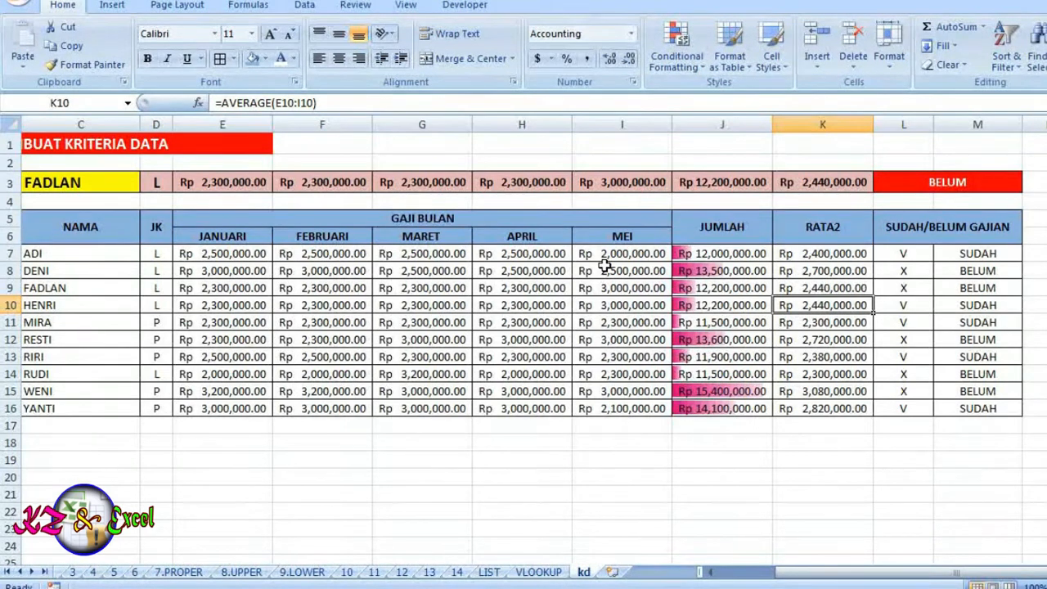
Step: Choose the name of the employee in row 9 from the dropdown list in C3
click(107, 184)
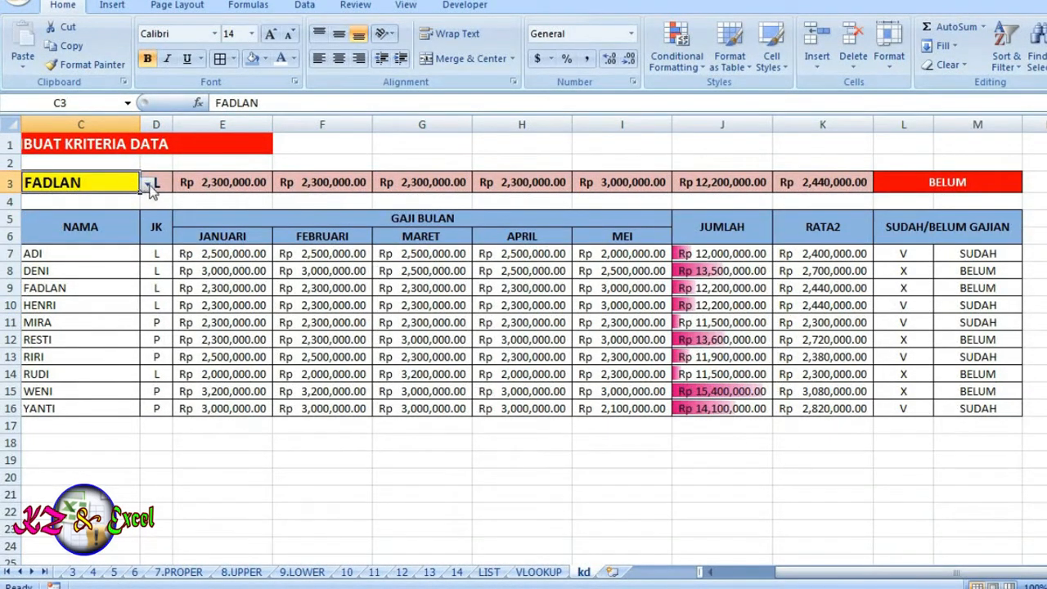
click(148, 186)
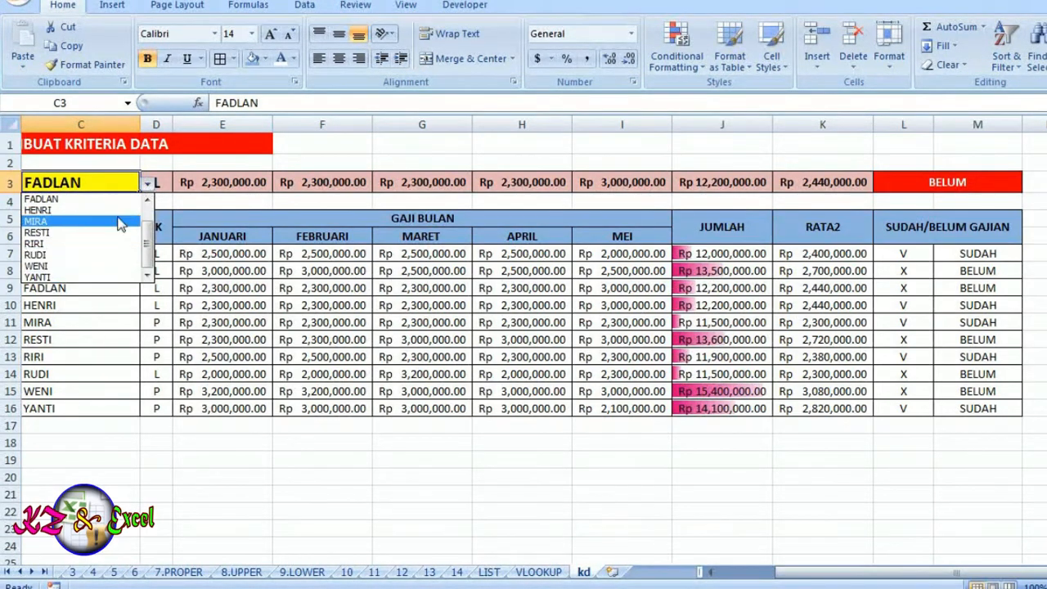
scroll(147, 249, up, 1)
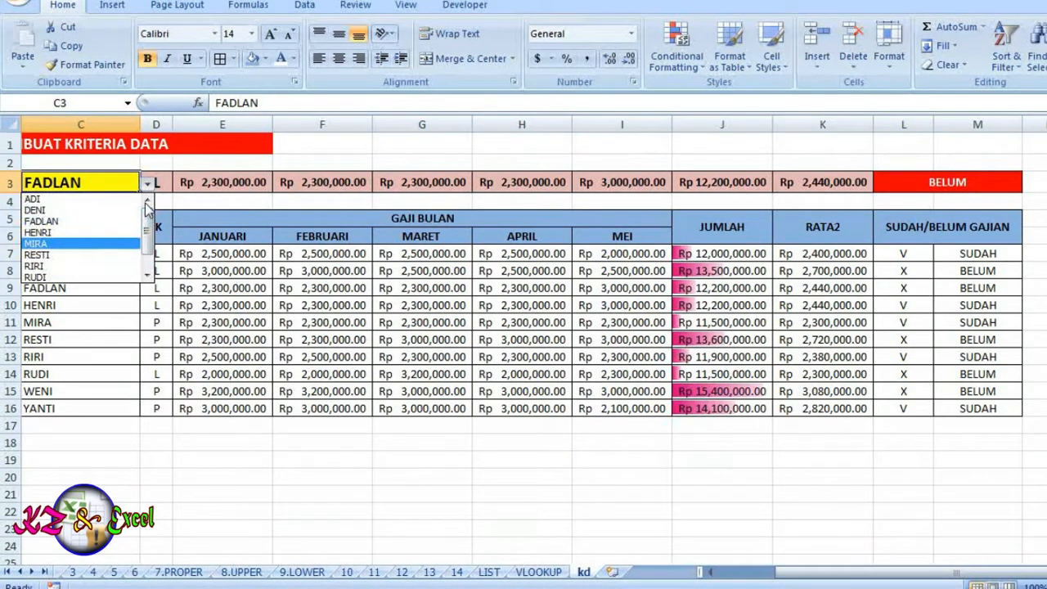
click(51, 224)
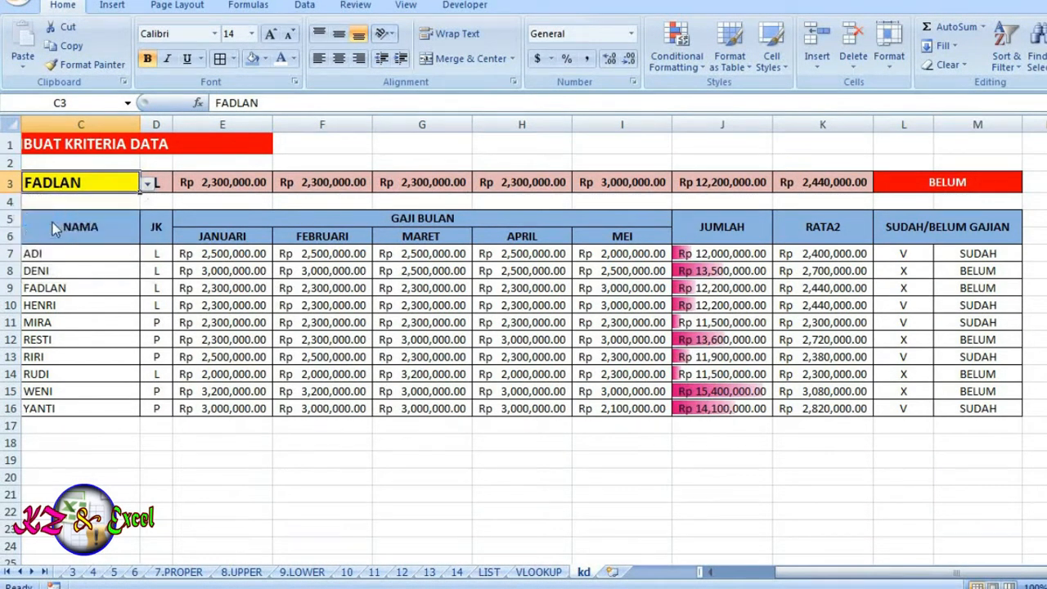
Step: Choose the row 15 employee's name and the row 13 employee's name in C3 to test the looked-up payment status
click(147, 183)
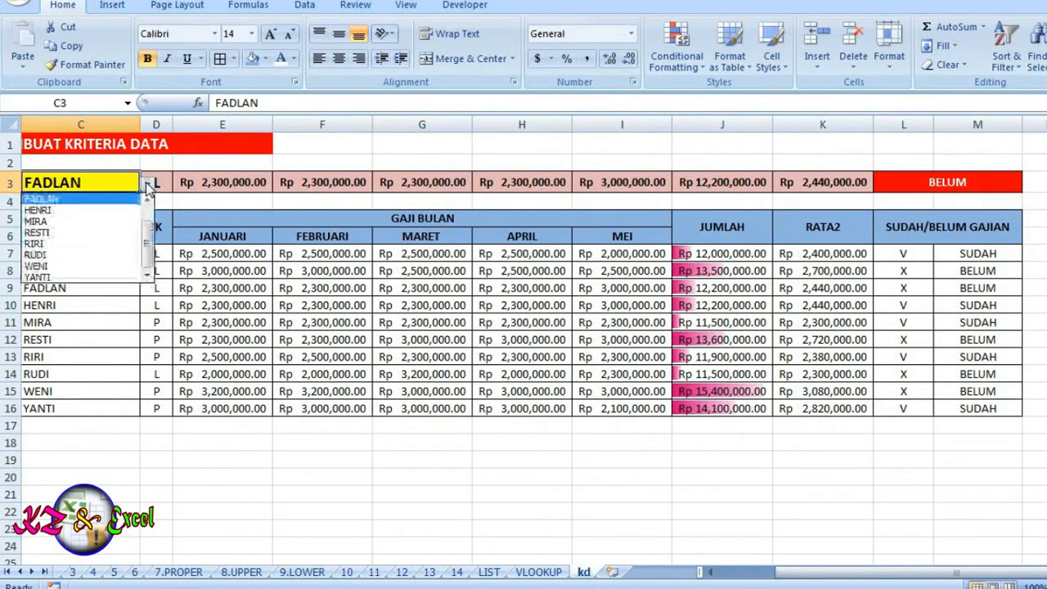
click(72, 267)
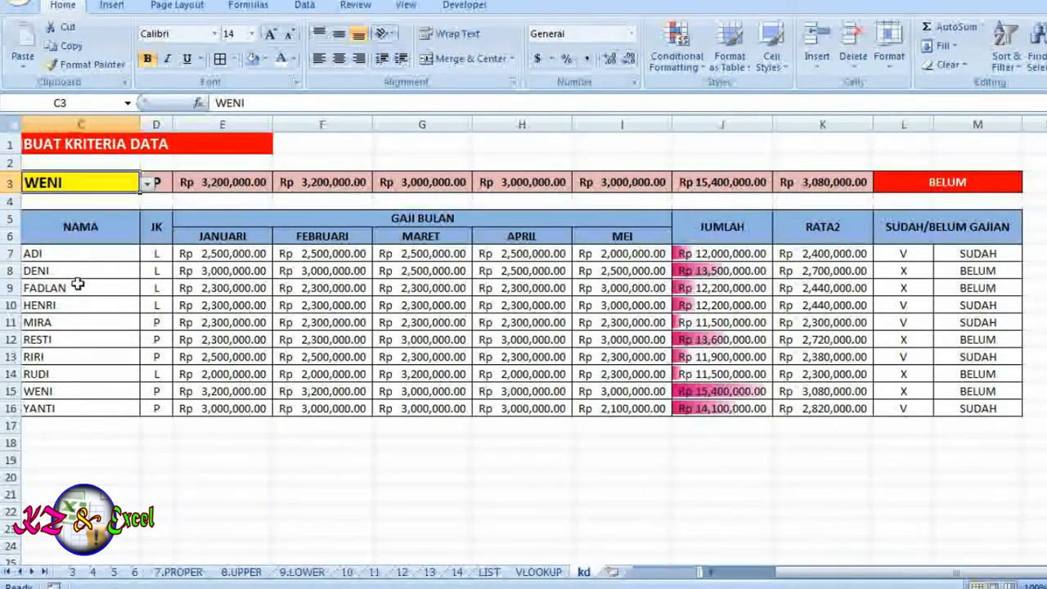
click(148, 184)
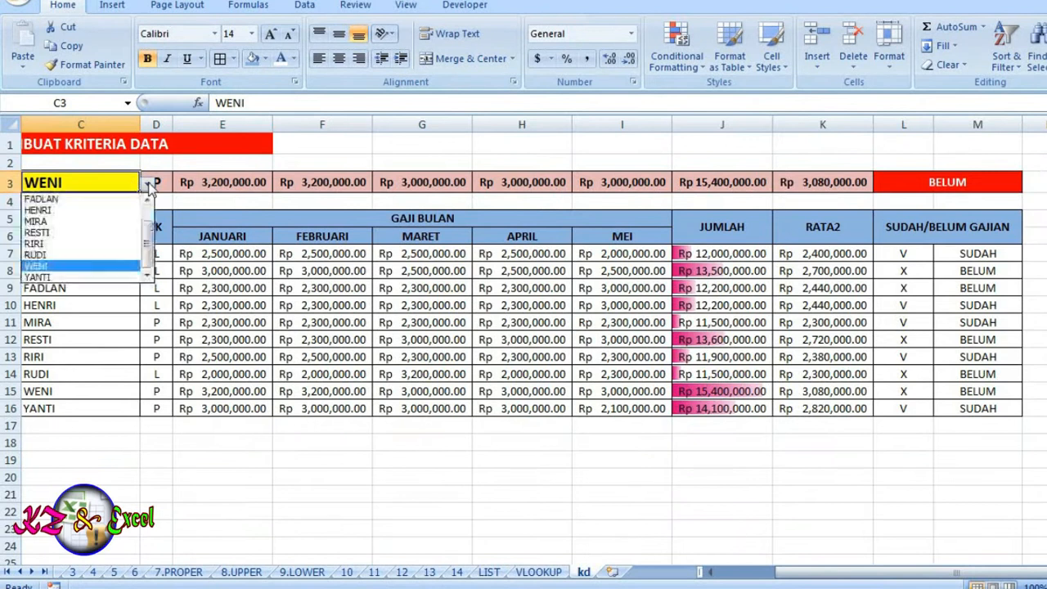
click(57, 245)
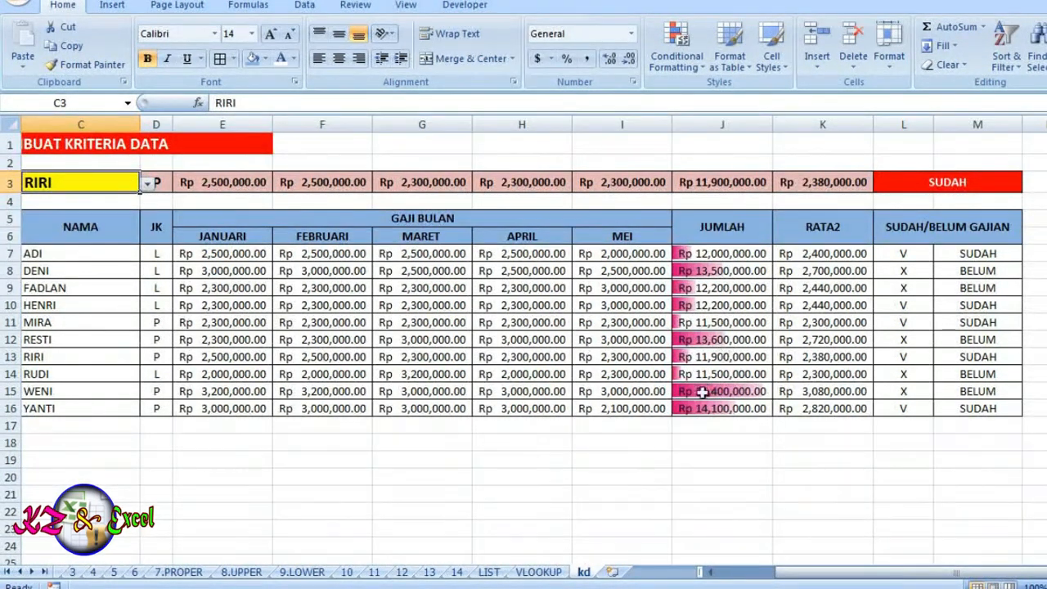
click(585, 528)
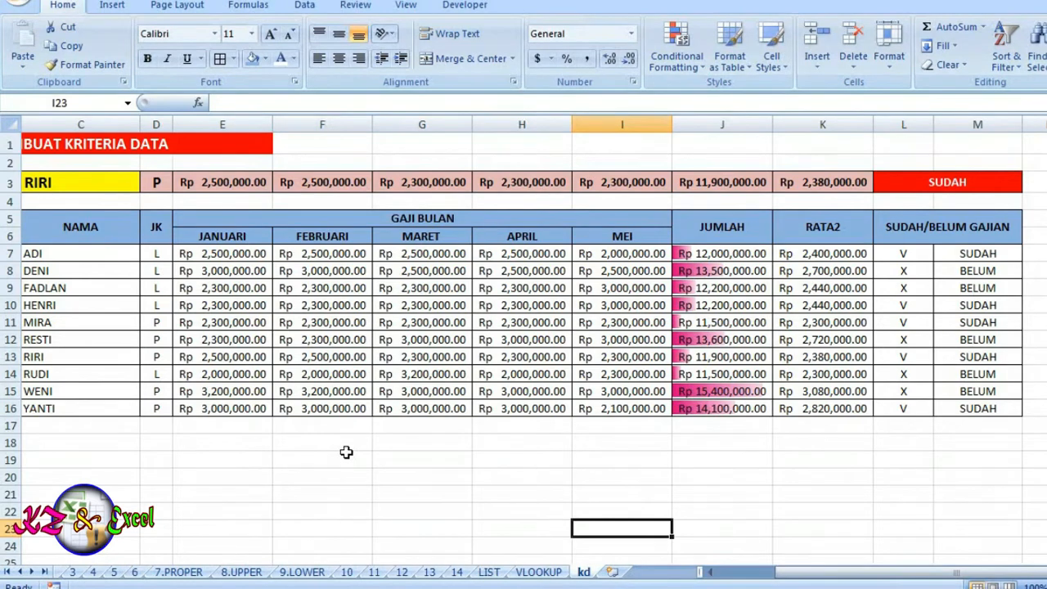
Step: Set C3 back to the row 9 employee's name using its dropdown list
click(119, 185)
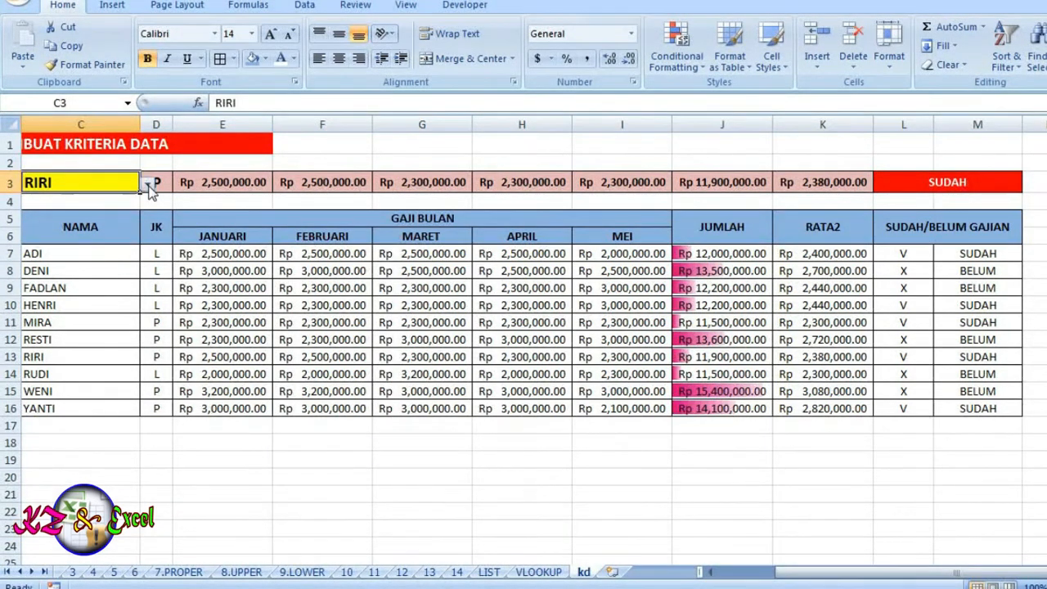
click(147, 188)
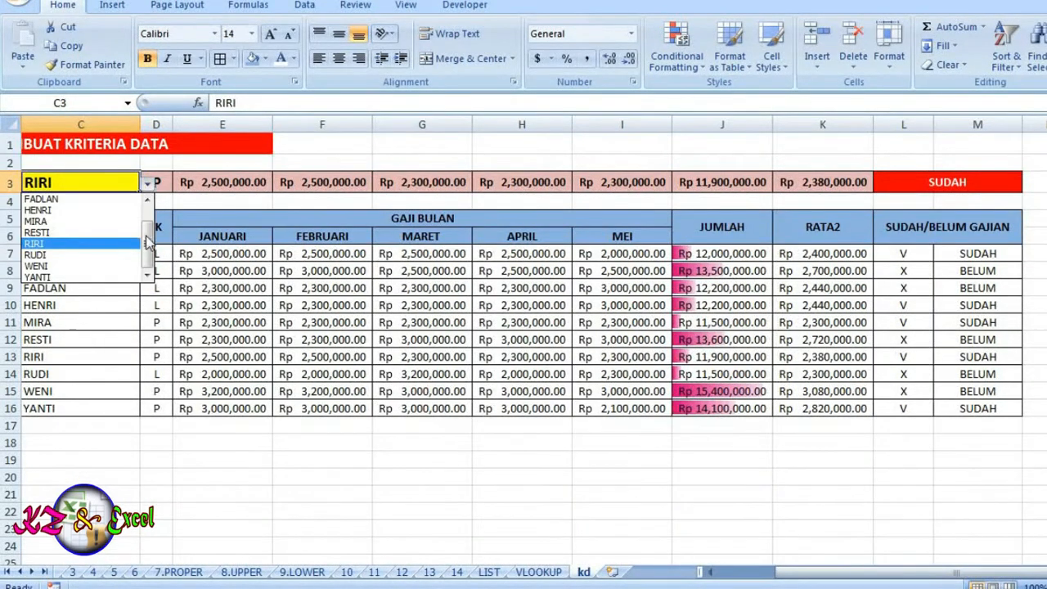
drag(147, 235, 147, 215)
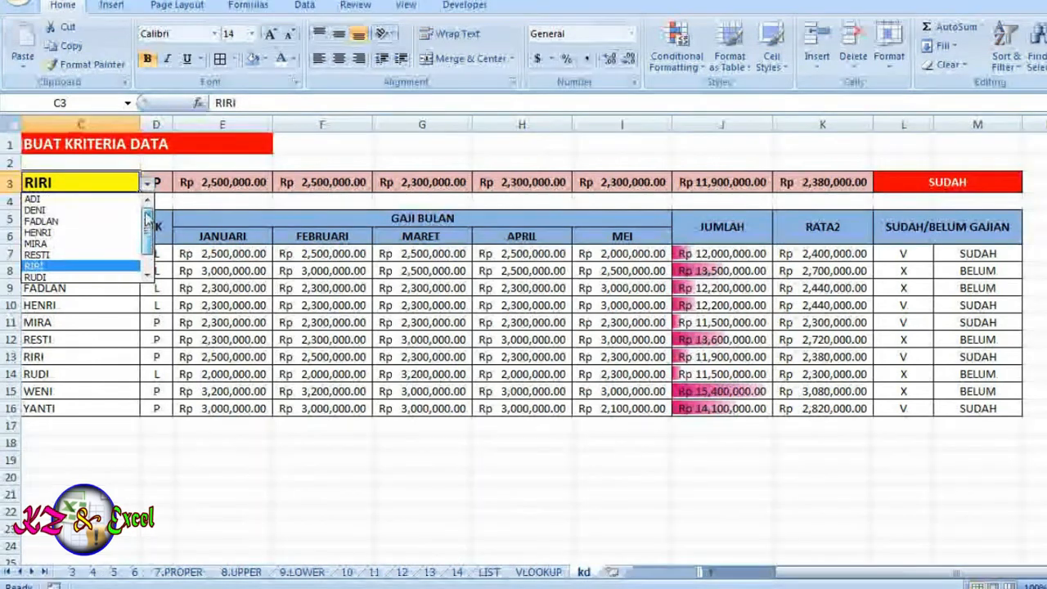
click(105, 222)
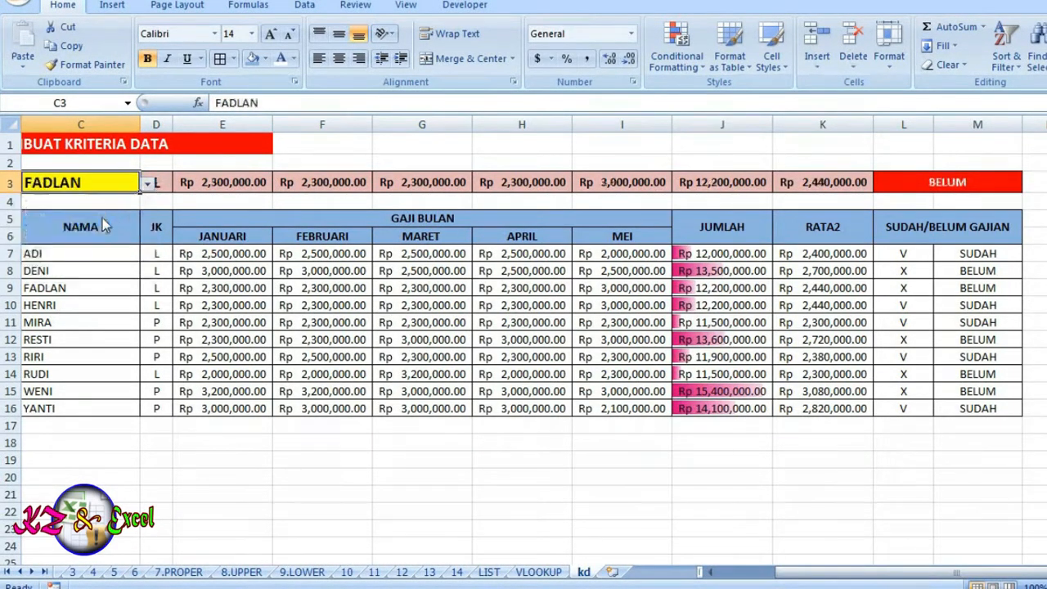
click(269, 323)
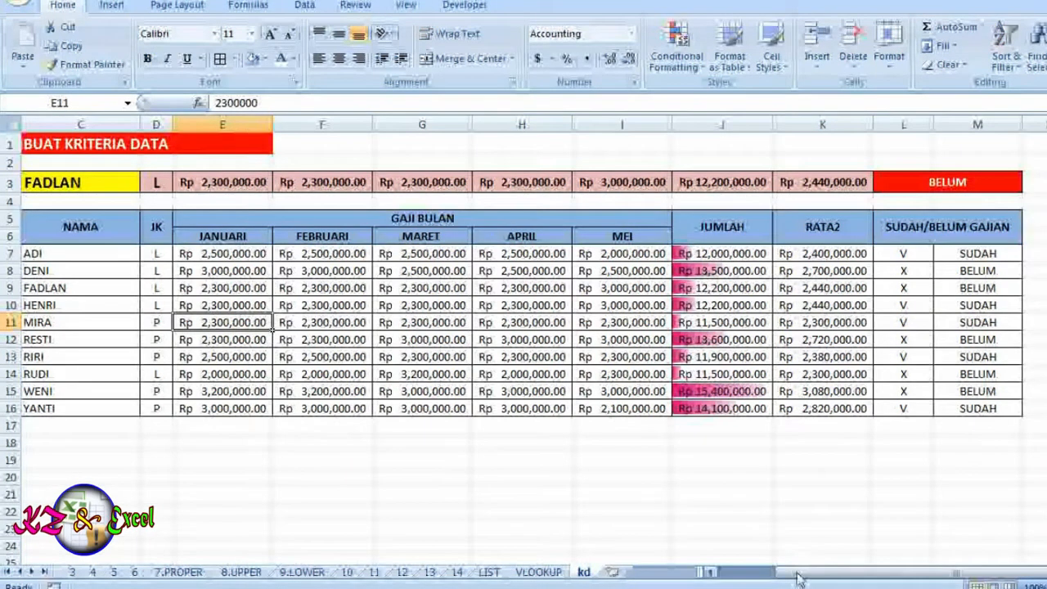
Step: Review the example worksheets in order from 8.UPPER and 9.LOWER through 10 to 14, LIST, VLOOKUP and kd
drag(761, 573, 683, 575)
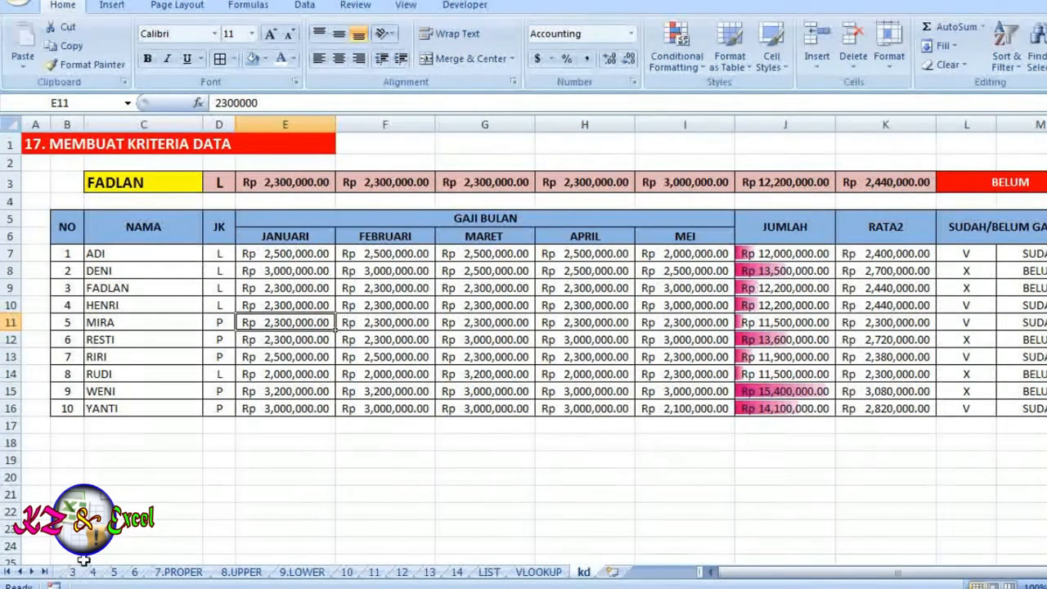
click(241, 572)
click(299, 571)
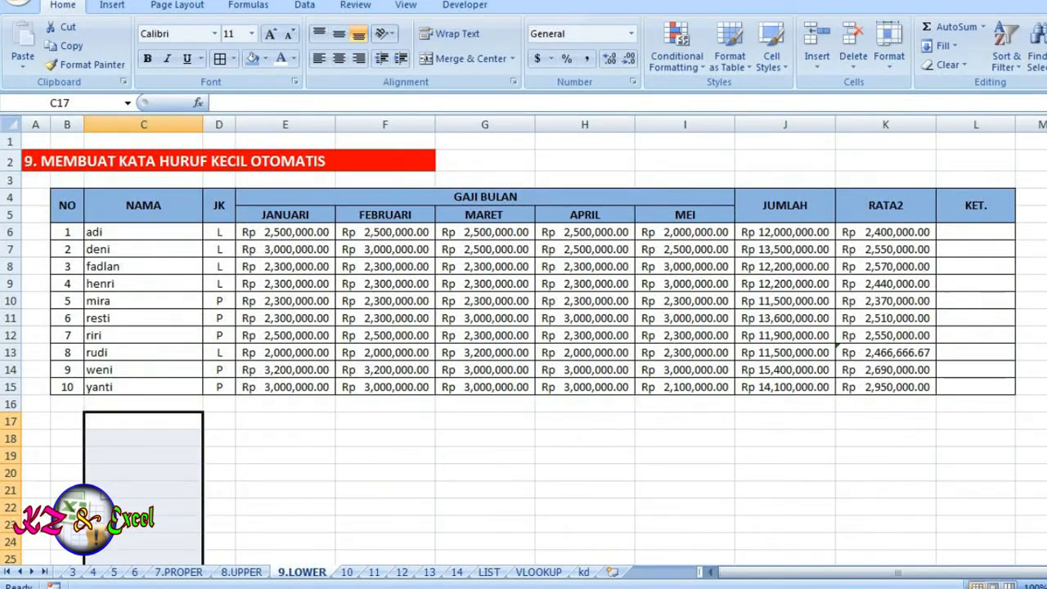
click(348, 573)
click(374, 573)
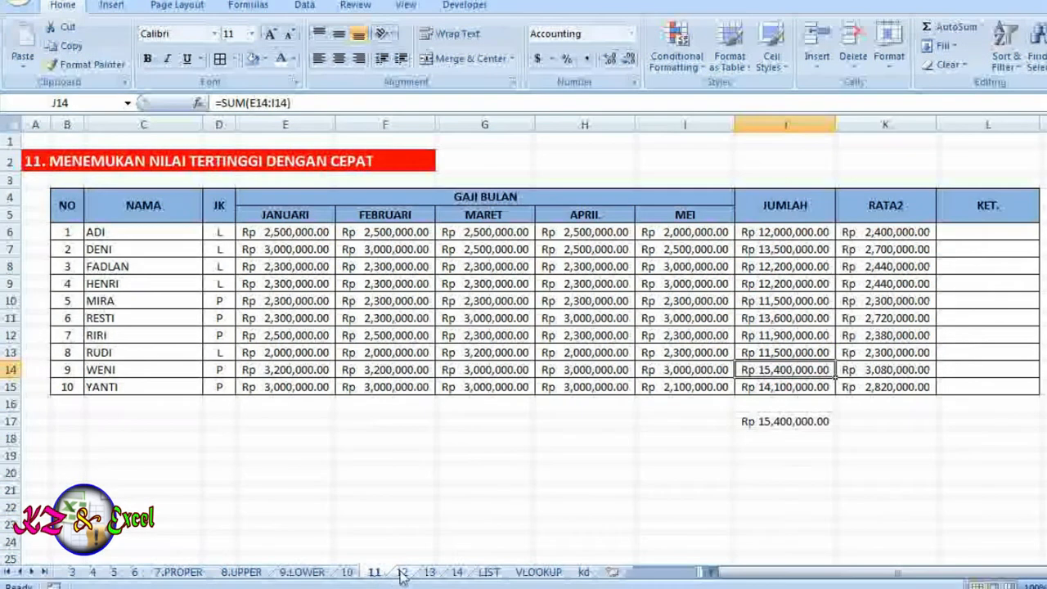
click(403, 573)
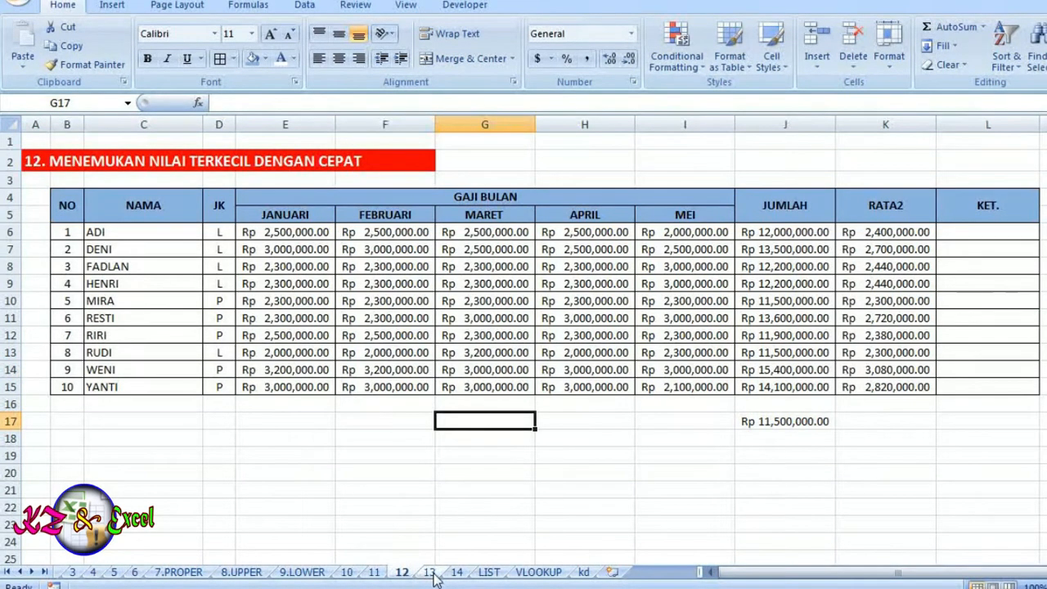
click(431, 573)
click(456, 573)
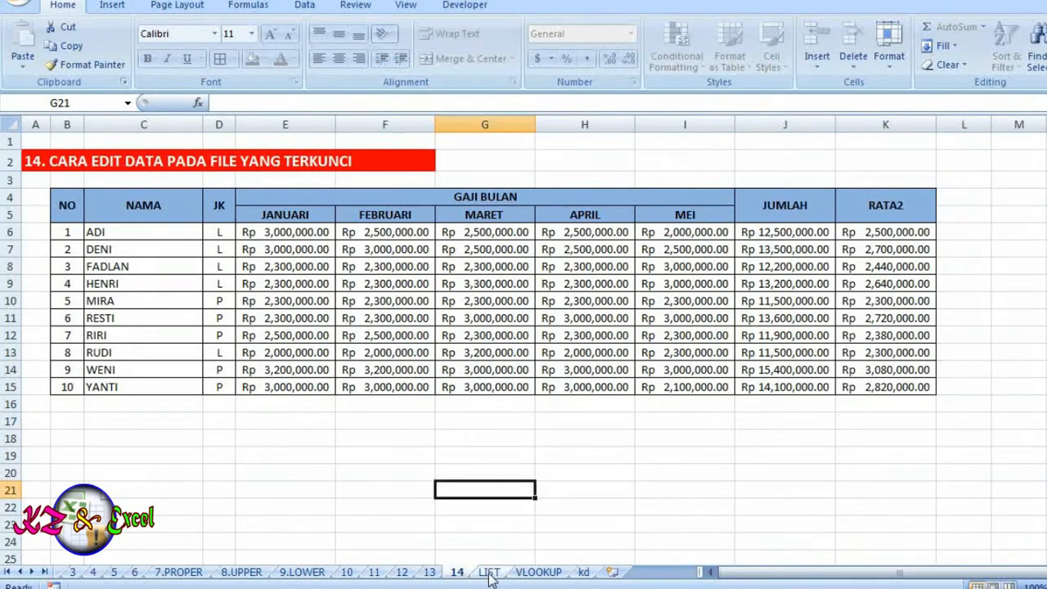
click(489, 574)
click(538, 574)
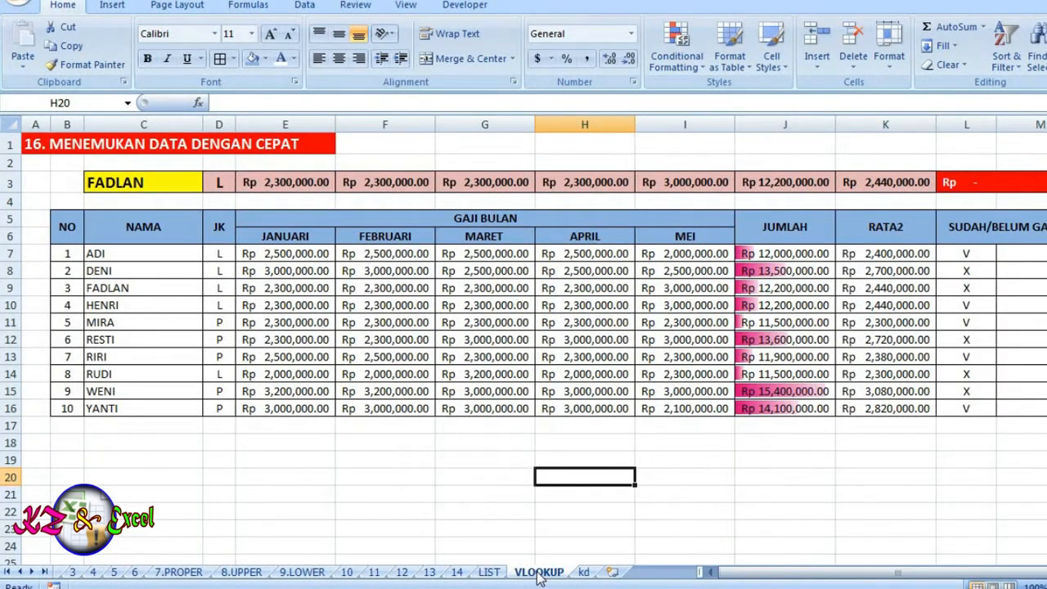
click(583, 573)
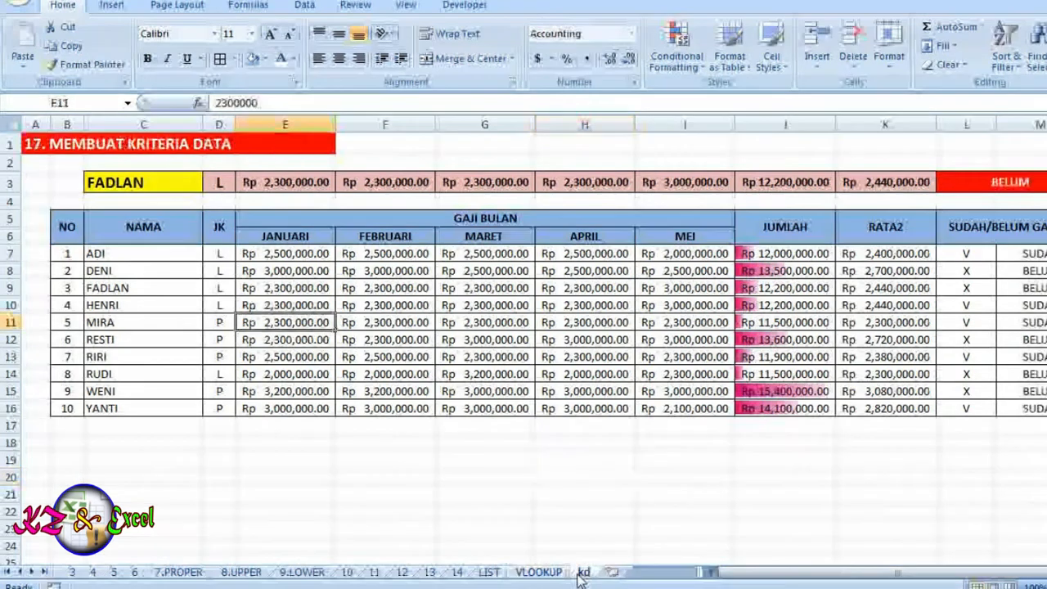
Step: Revisit sheet 12, and on the LIST sheet view the name dropdown list in C3 without changing the selection
click(403, 573)
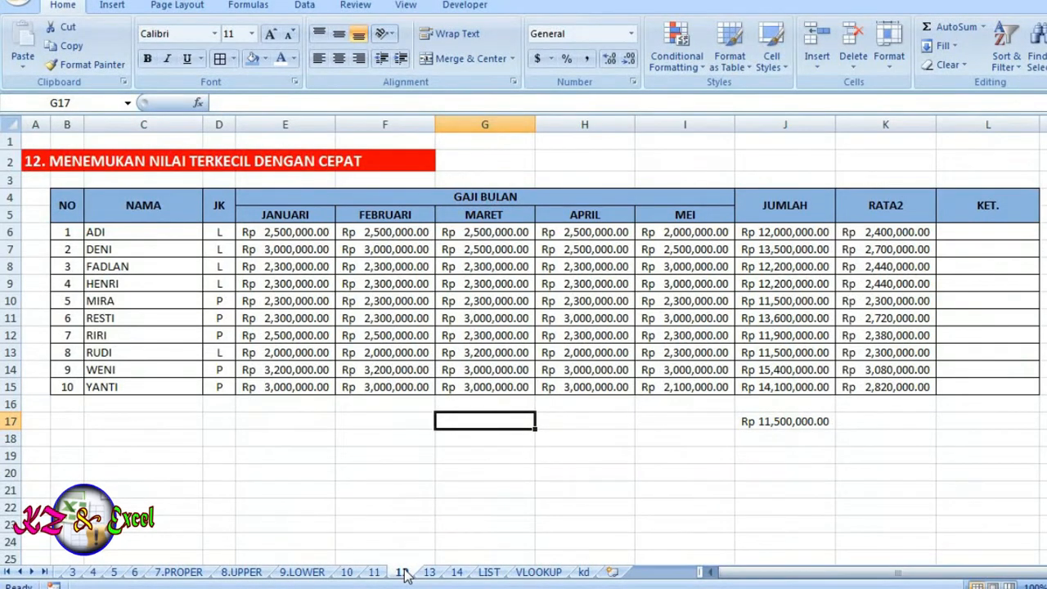
click(490, 572)
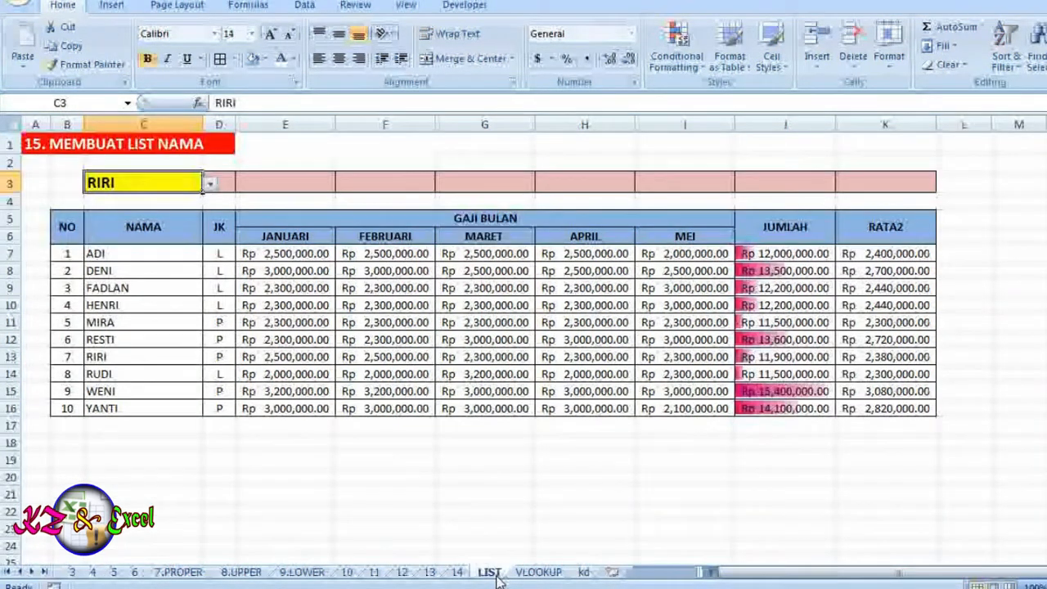
click(210, 185)
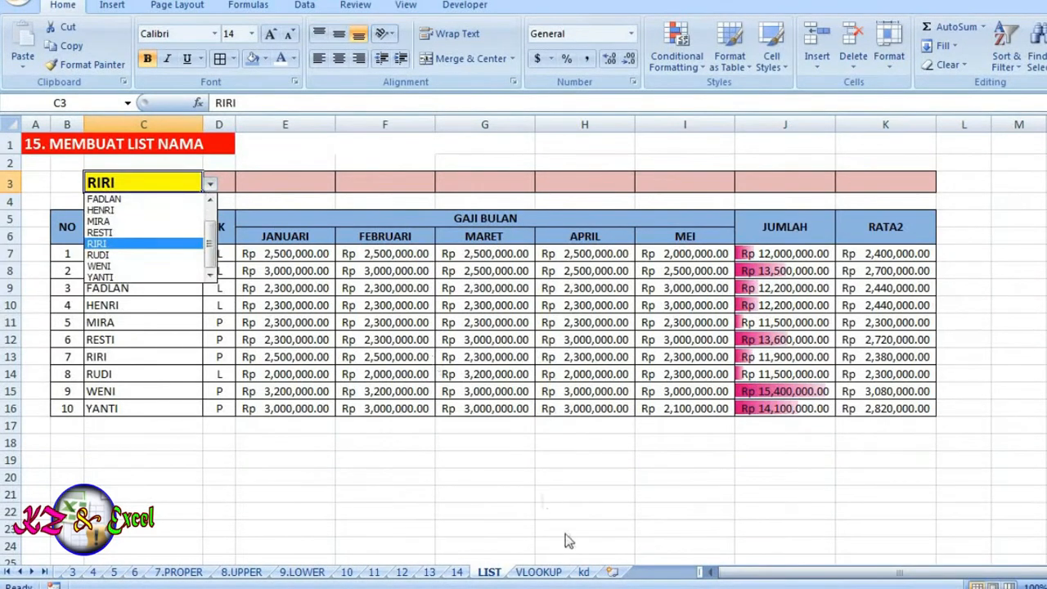
click(584, 576)
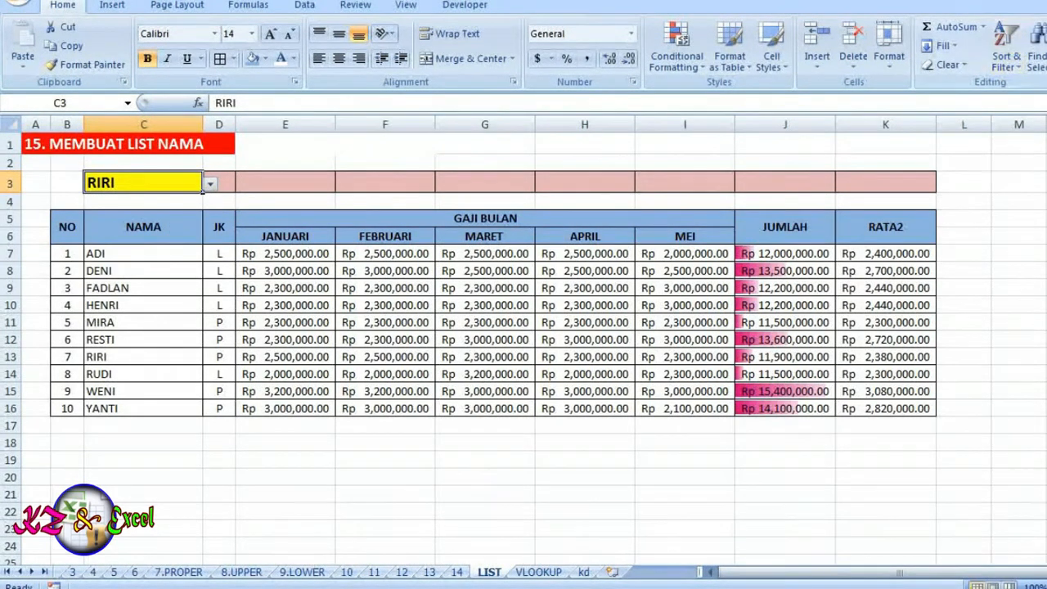
Step: Try to close the workbook EXCEL TES ADMIN KANTOR.xlsx and cancel the save prompt
key(alt+F4)
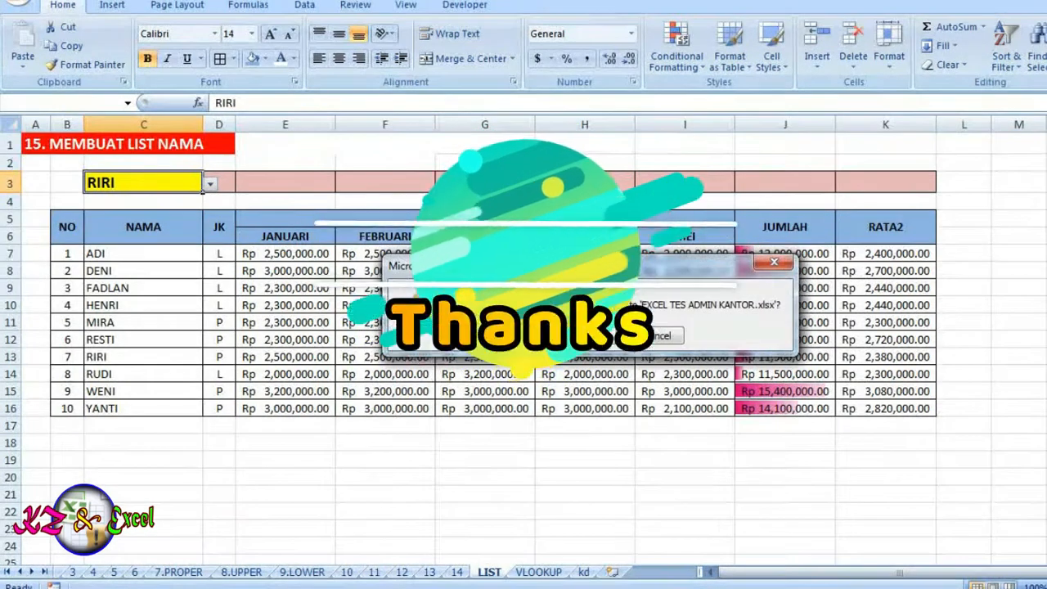
key(Escape)
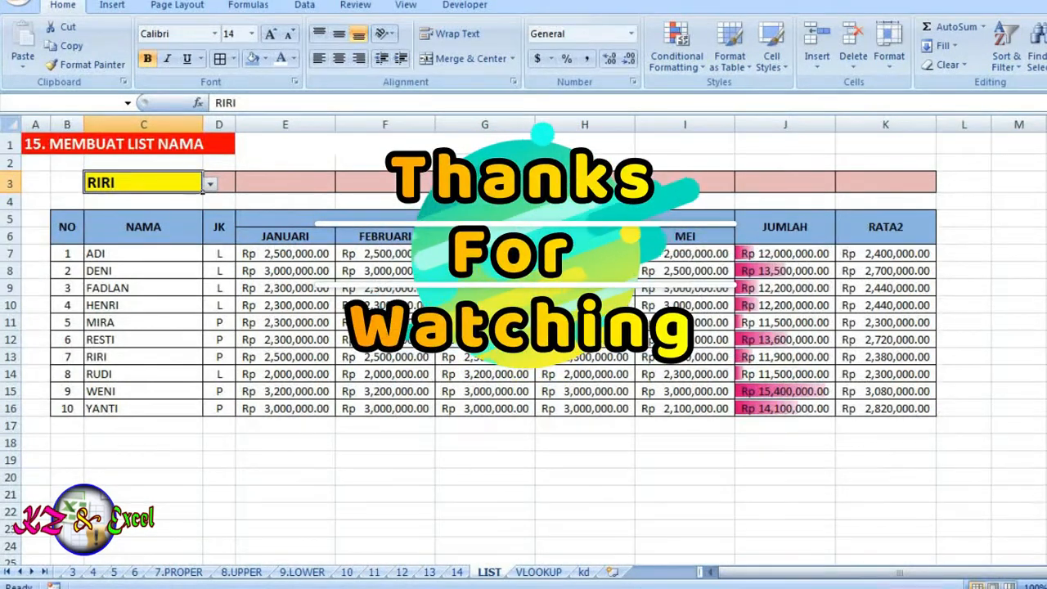